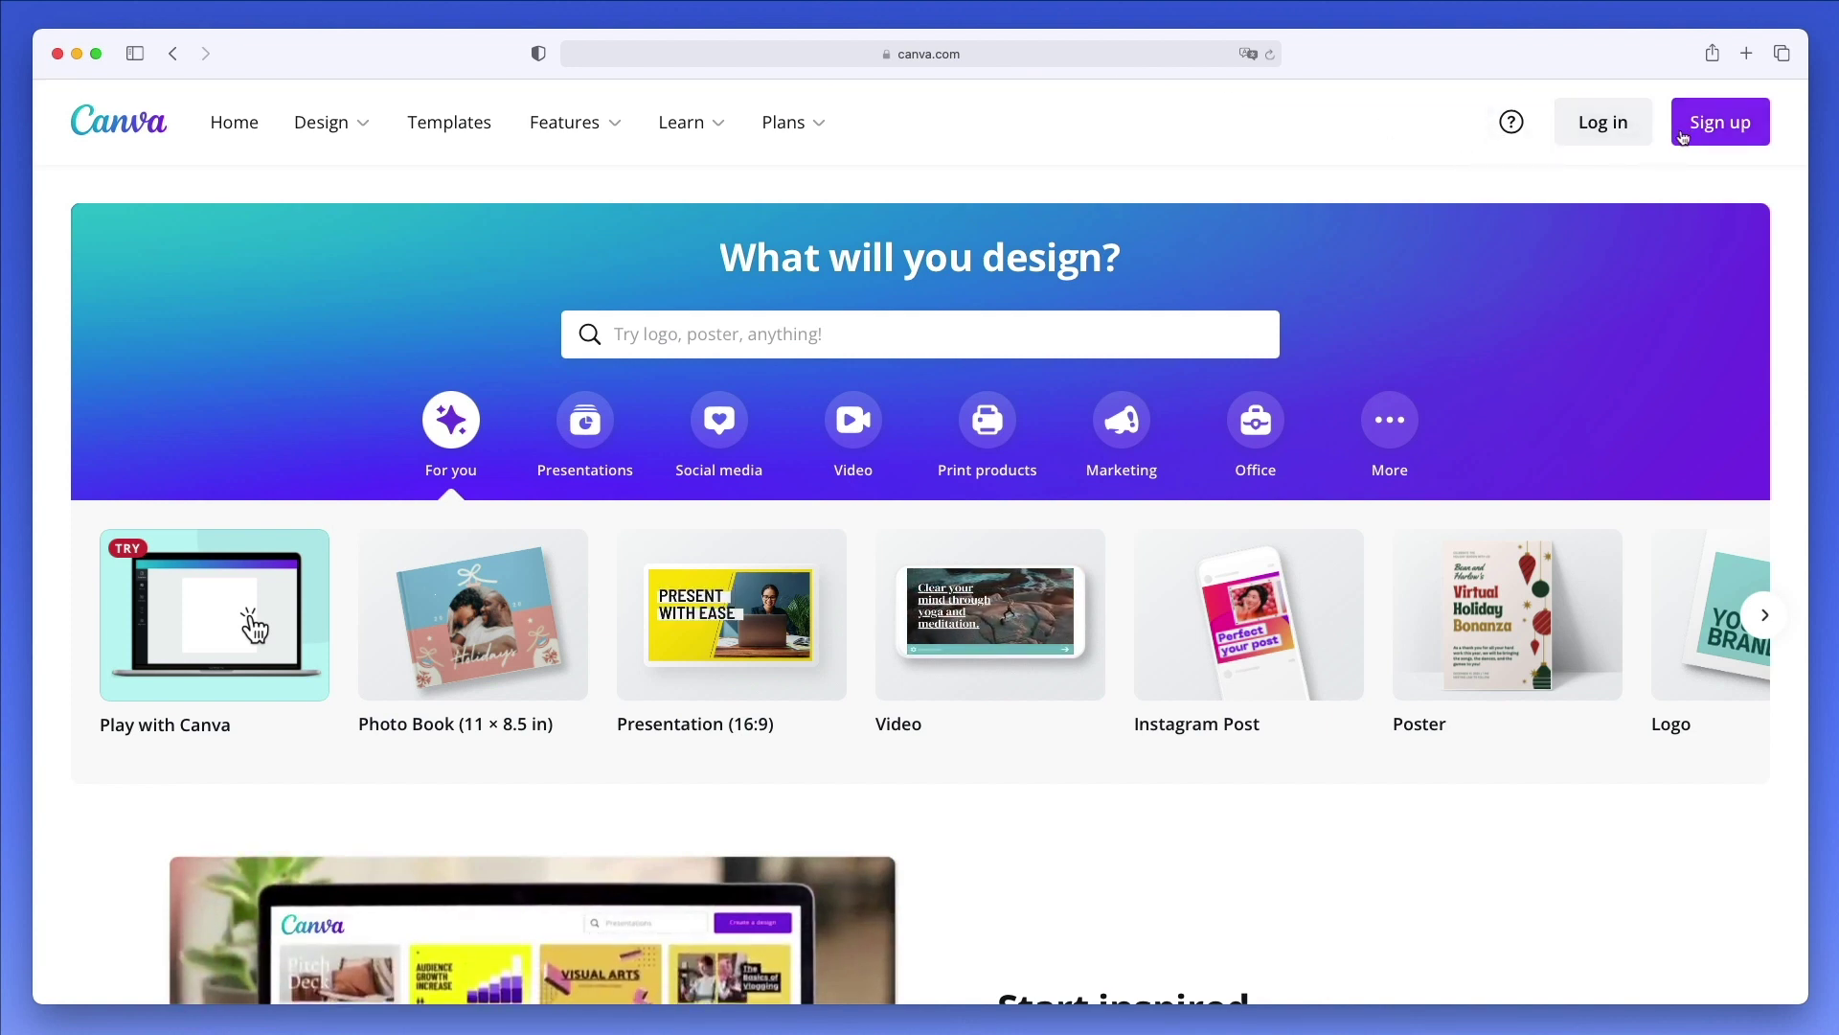
Step: Open the account sign-up options and sign in to reach the Canva home page
click(1685, 137)
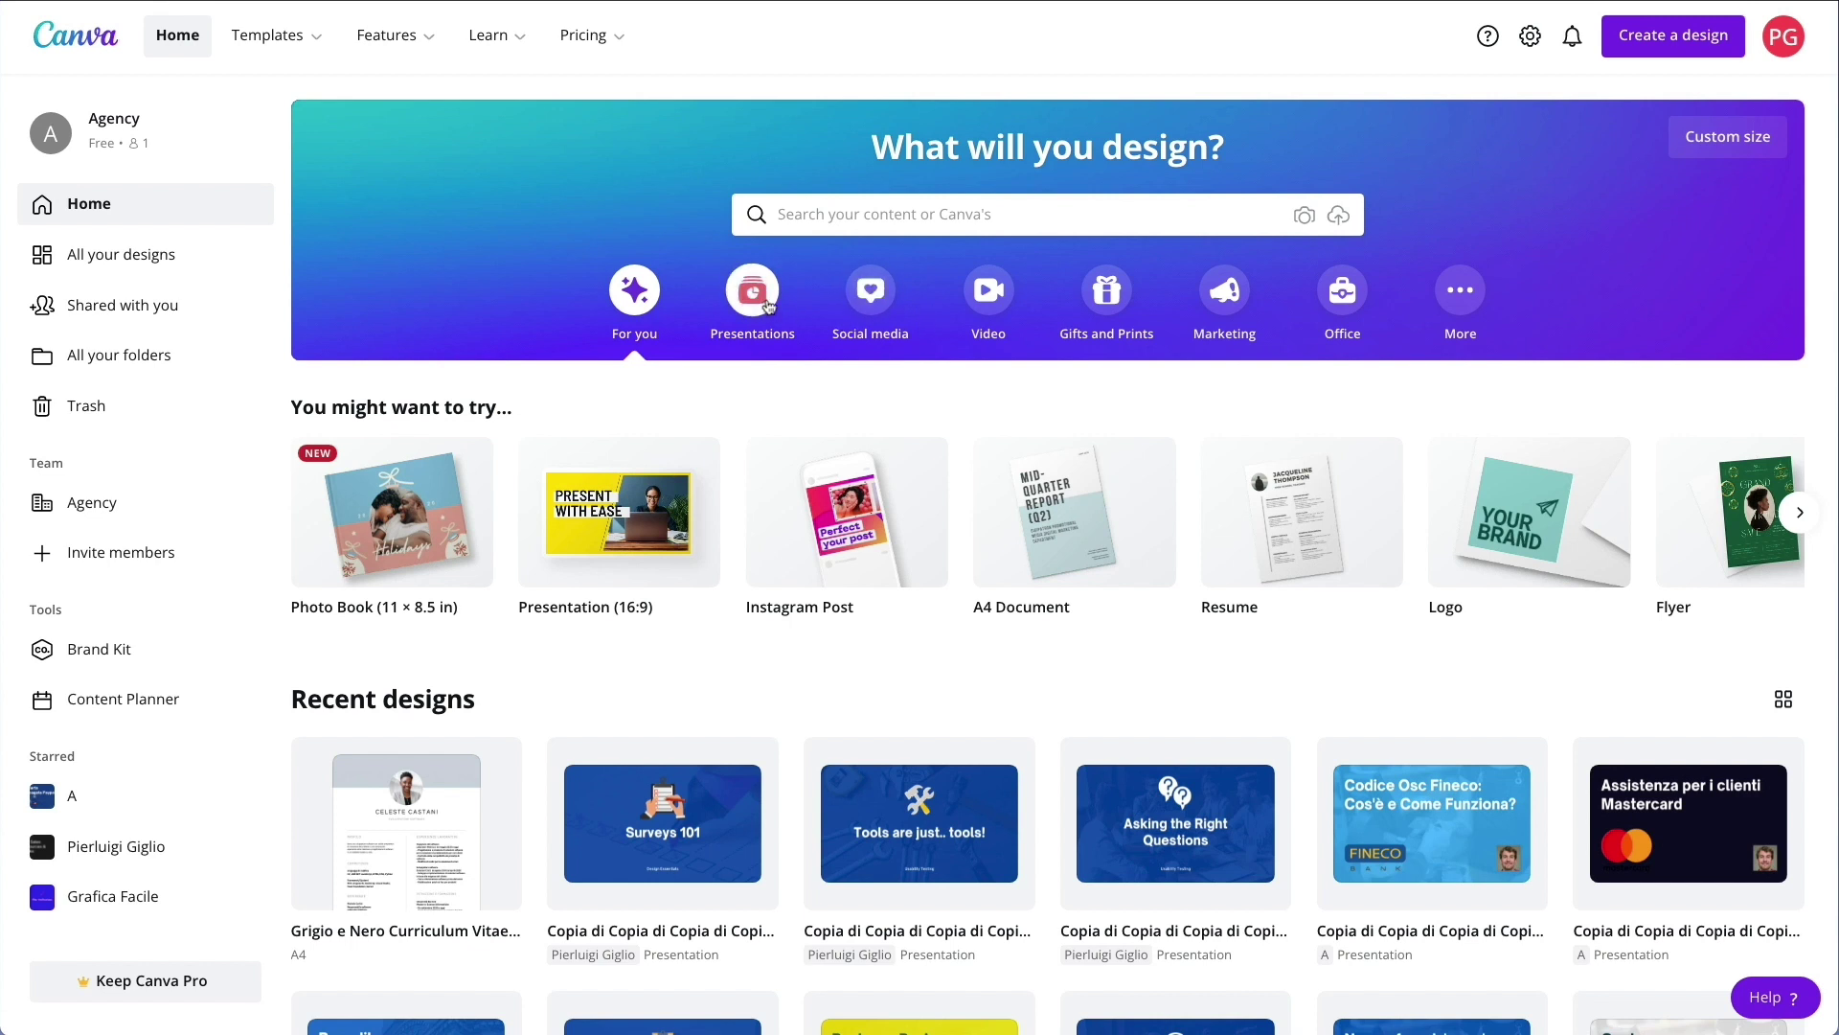
Step: Browse the Presentation design types and further categories, then search templates for 'curric'
click(756, 333)
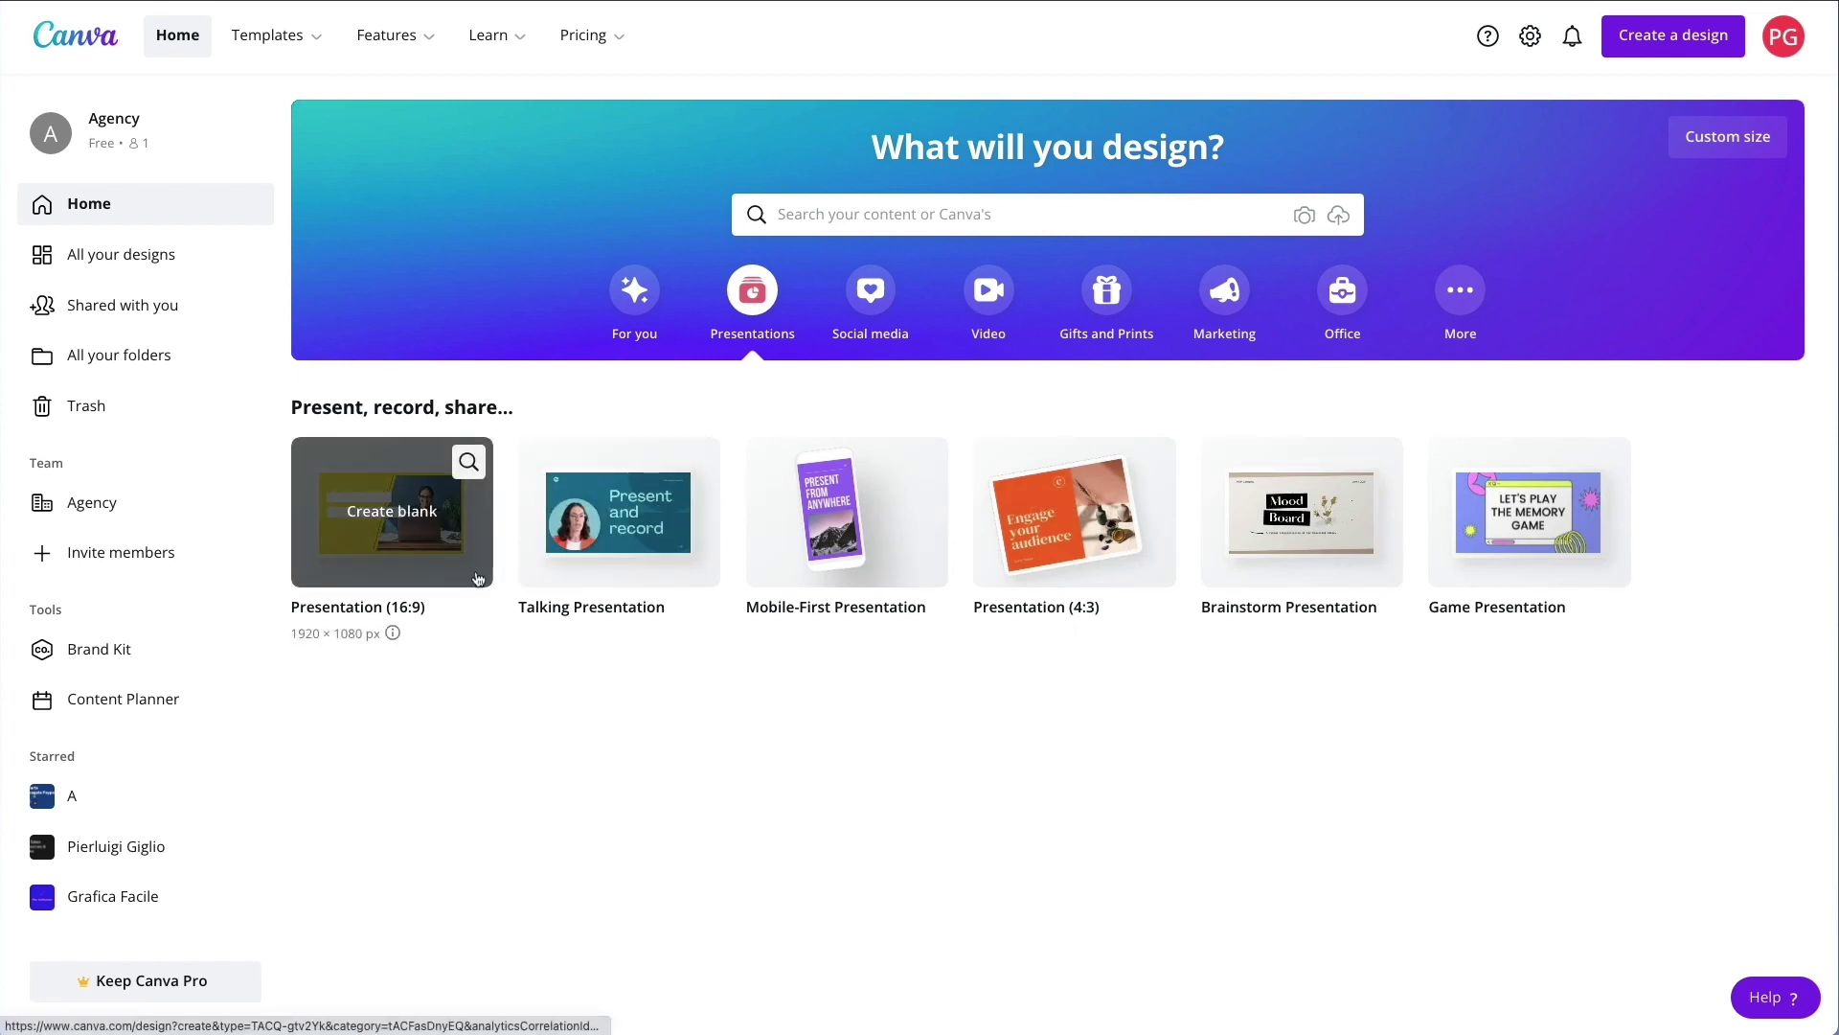
click(1457, 293)
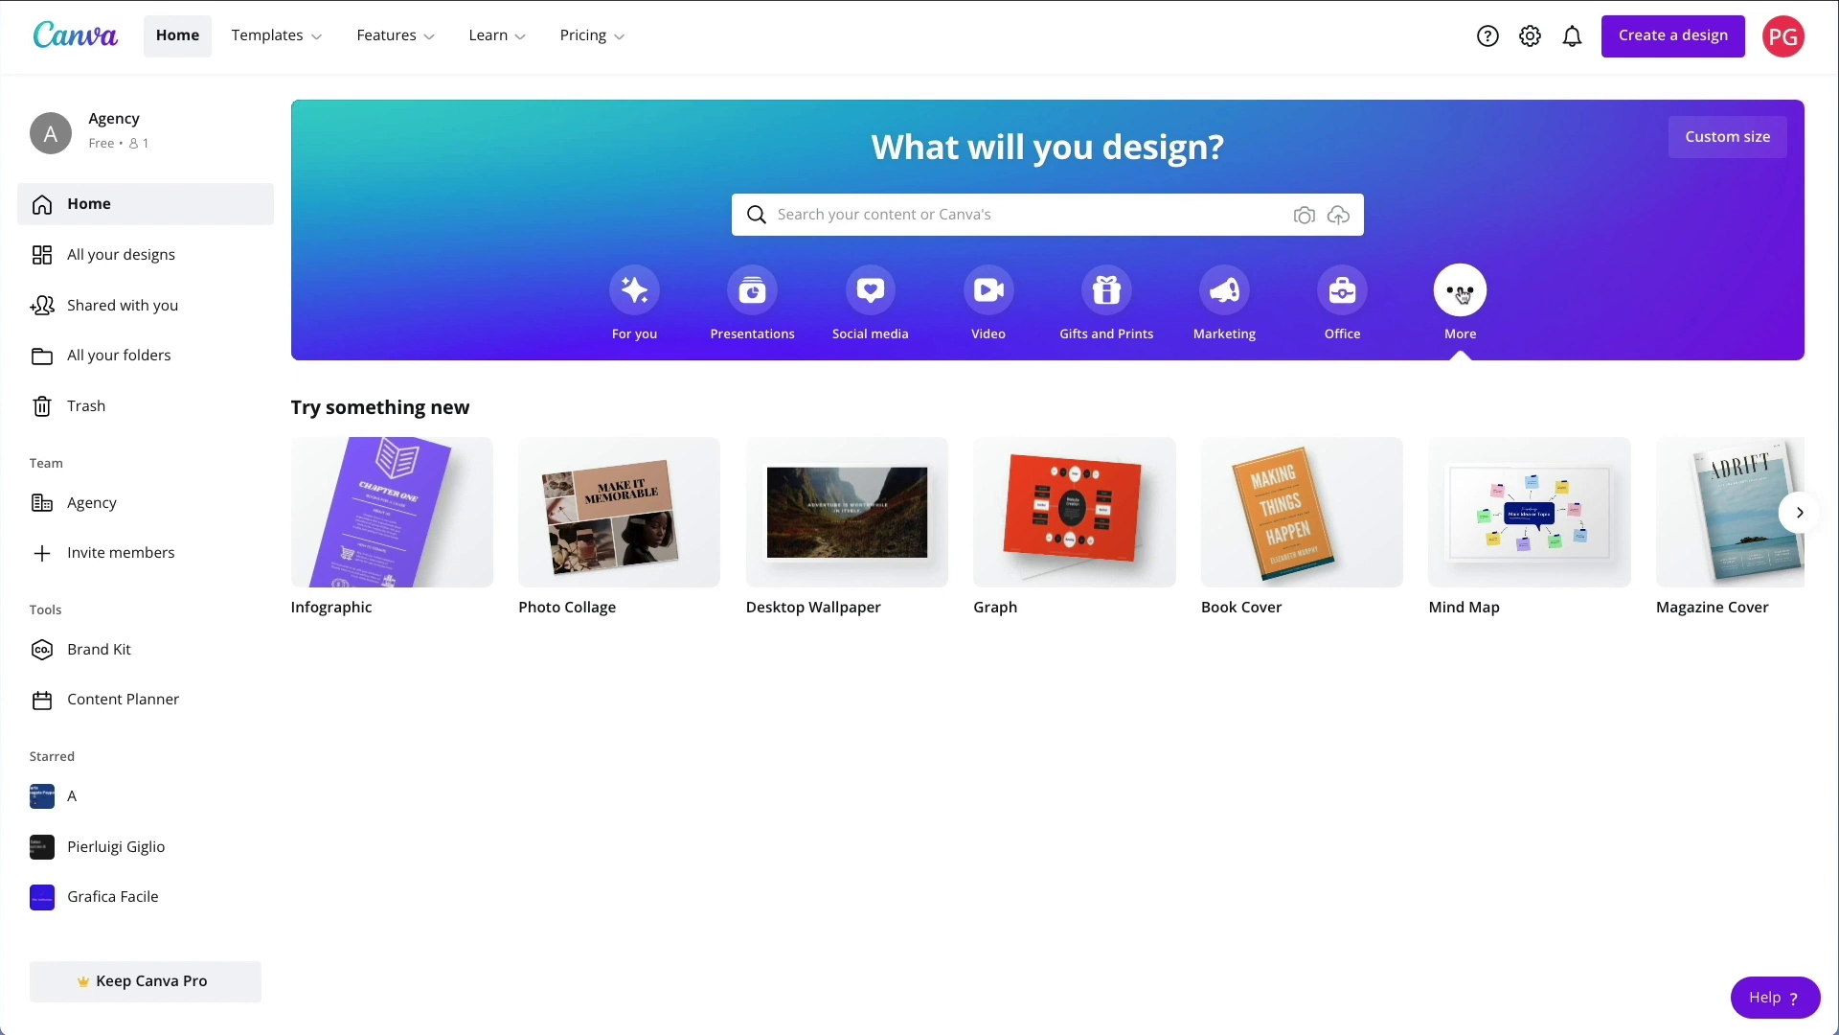
scroll(1274, 562, right, 10)
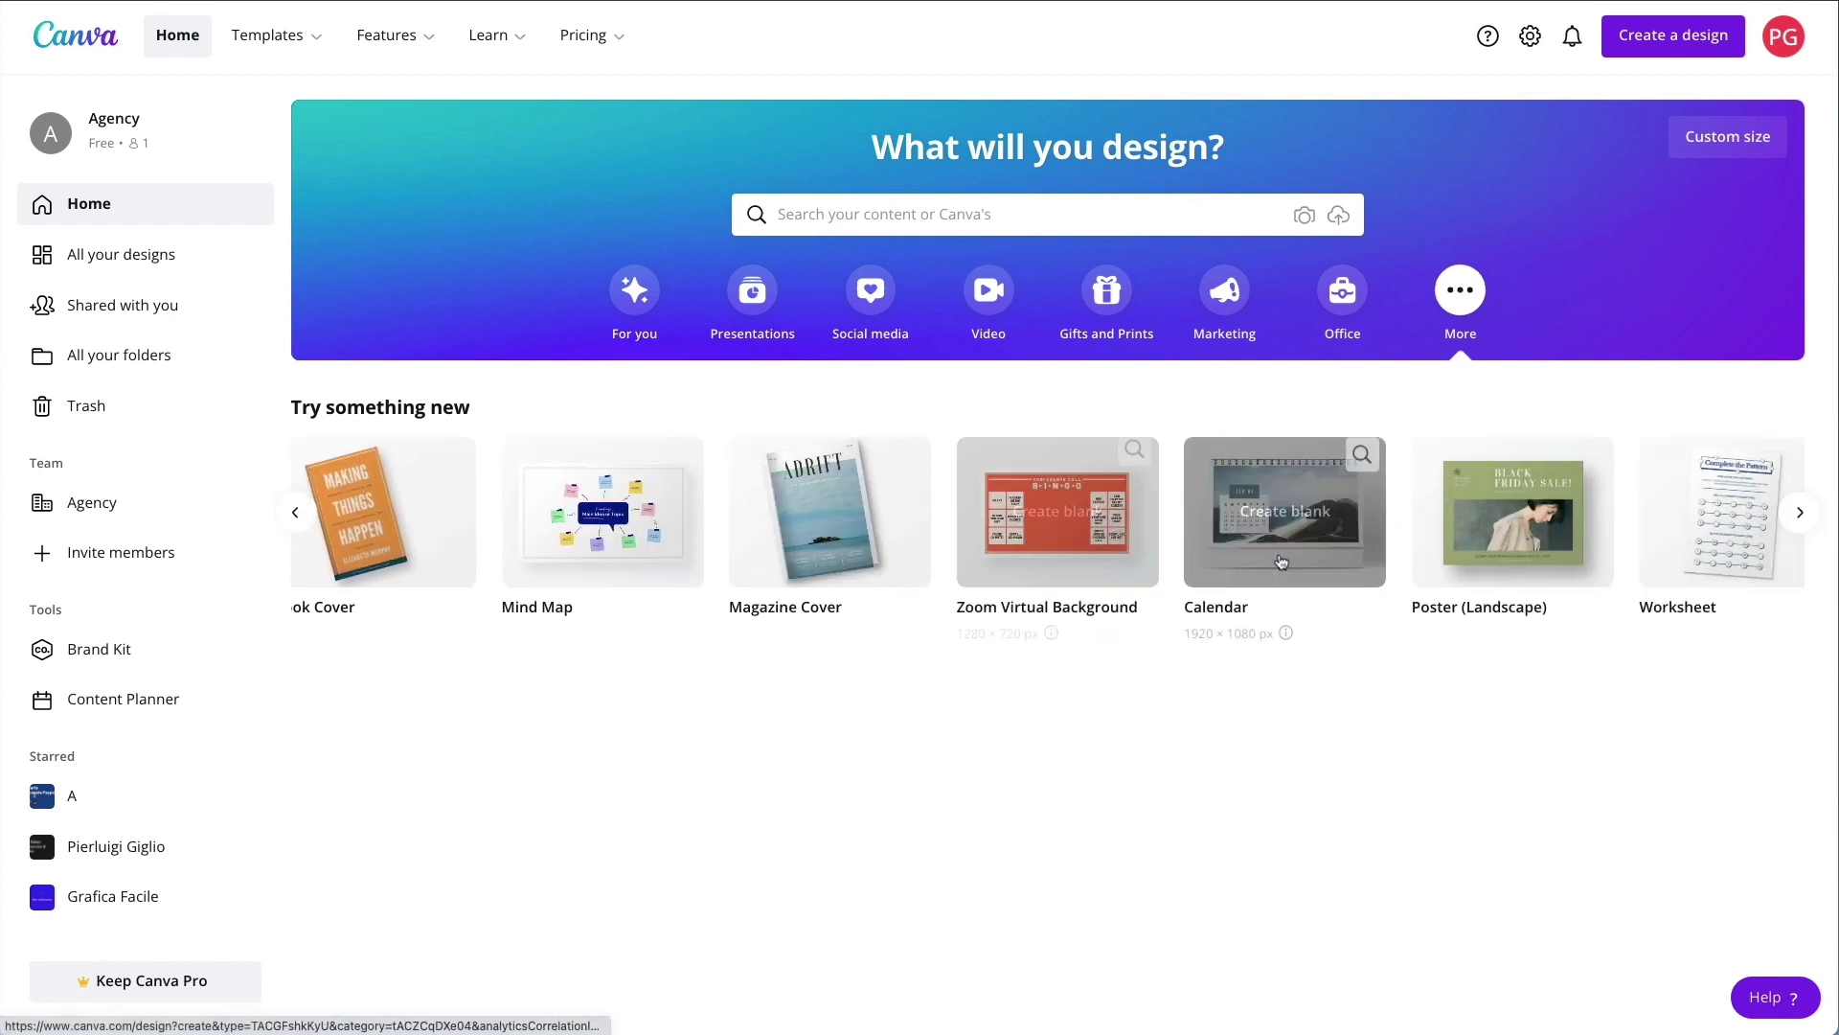
scroll(1281, 562, right, 3)
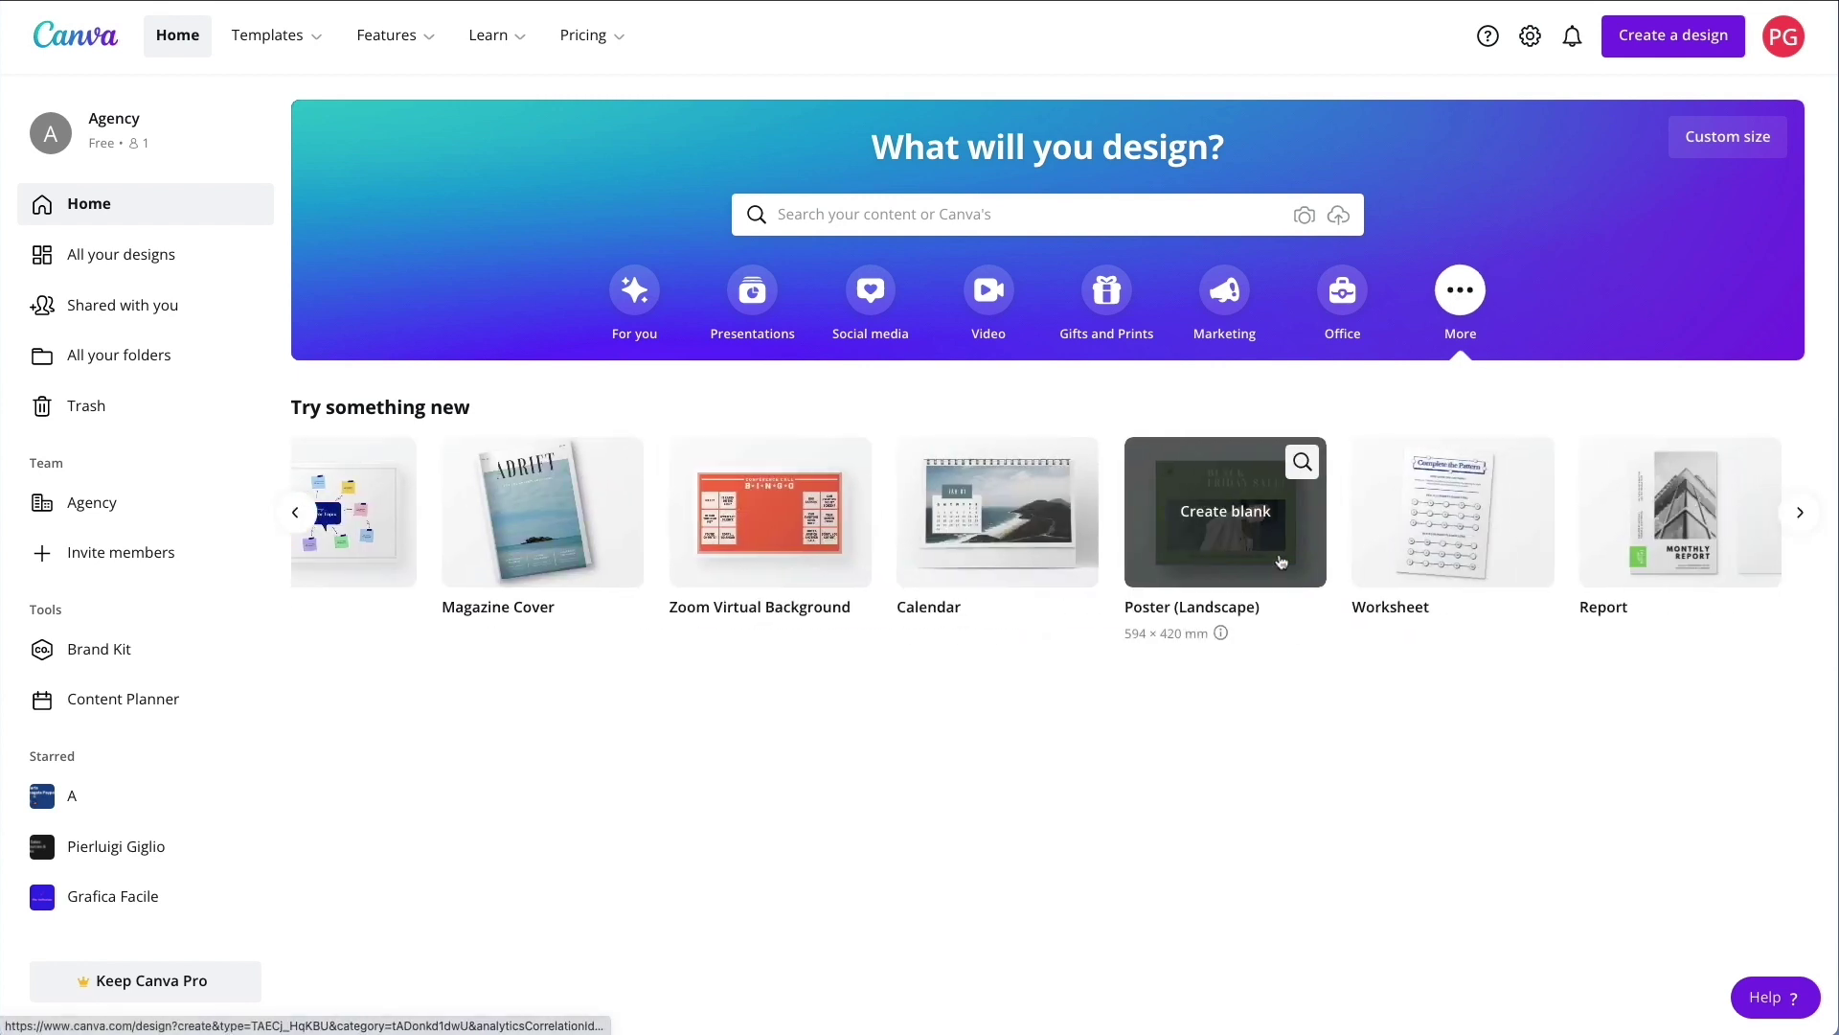
click(918, 216)
text(curric)
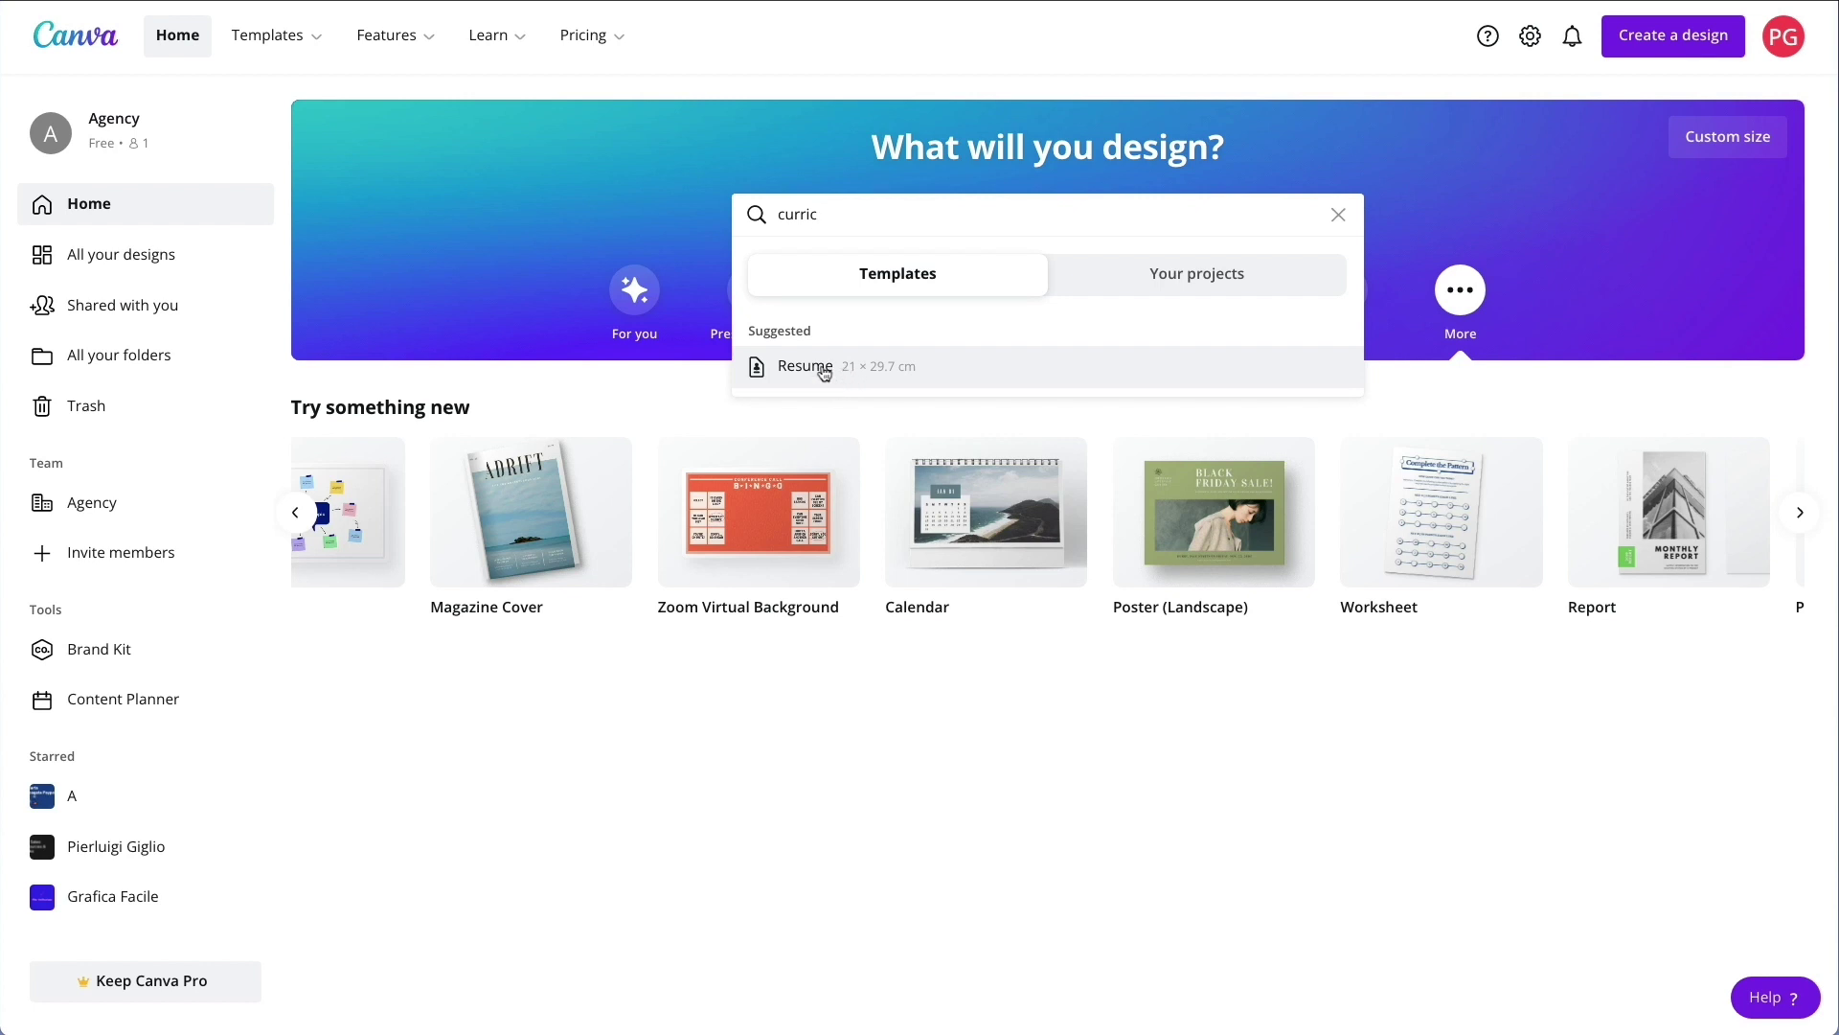
Step: Pick the Resume suggestion and scroll down through the resume template results
click(845, 369)
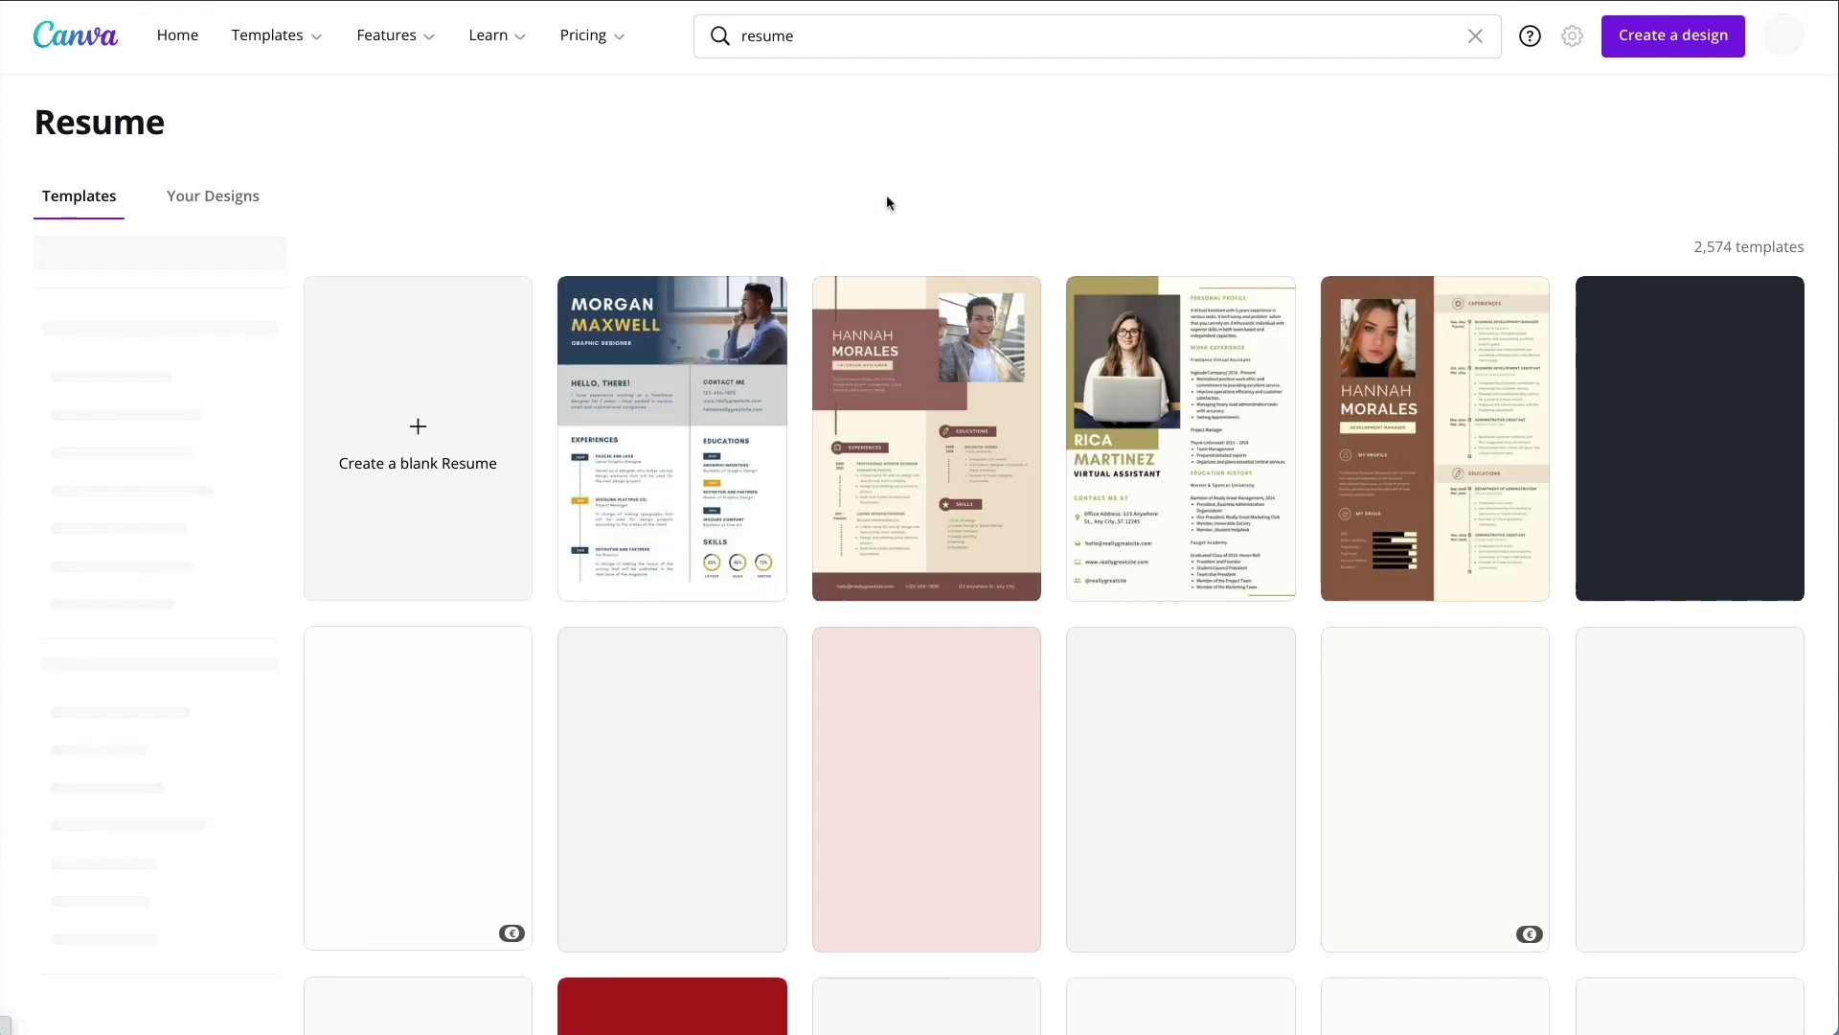
scroll(1055, 343, down, 2)
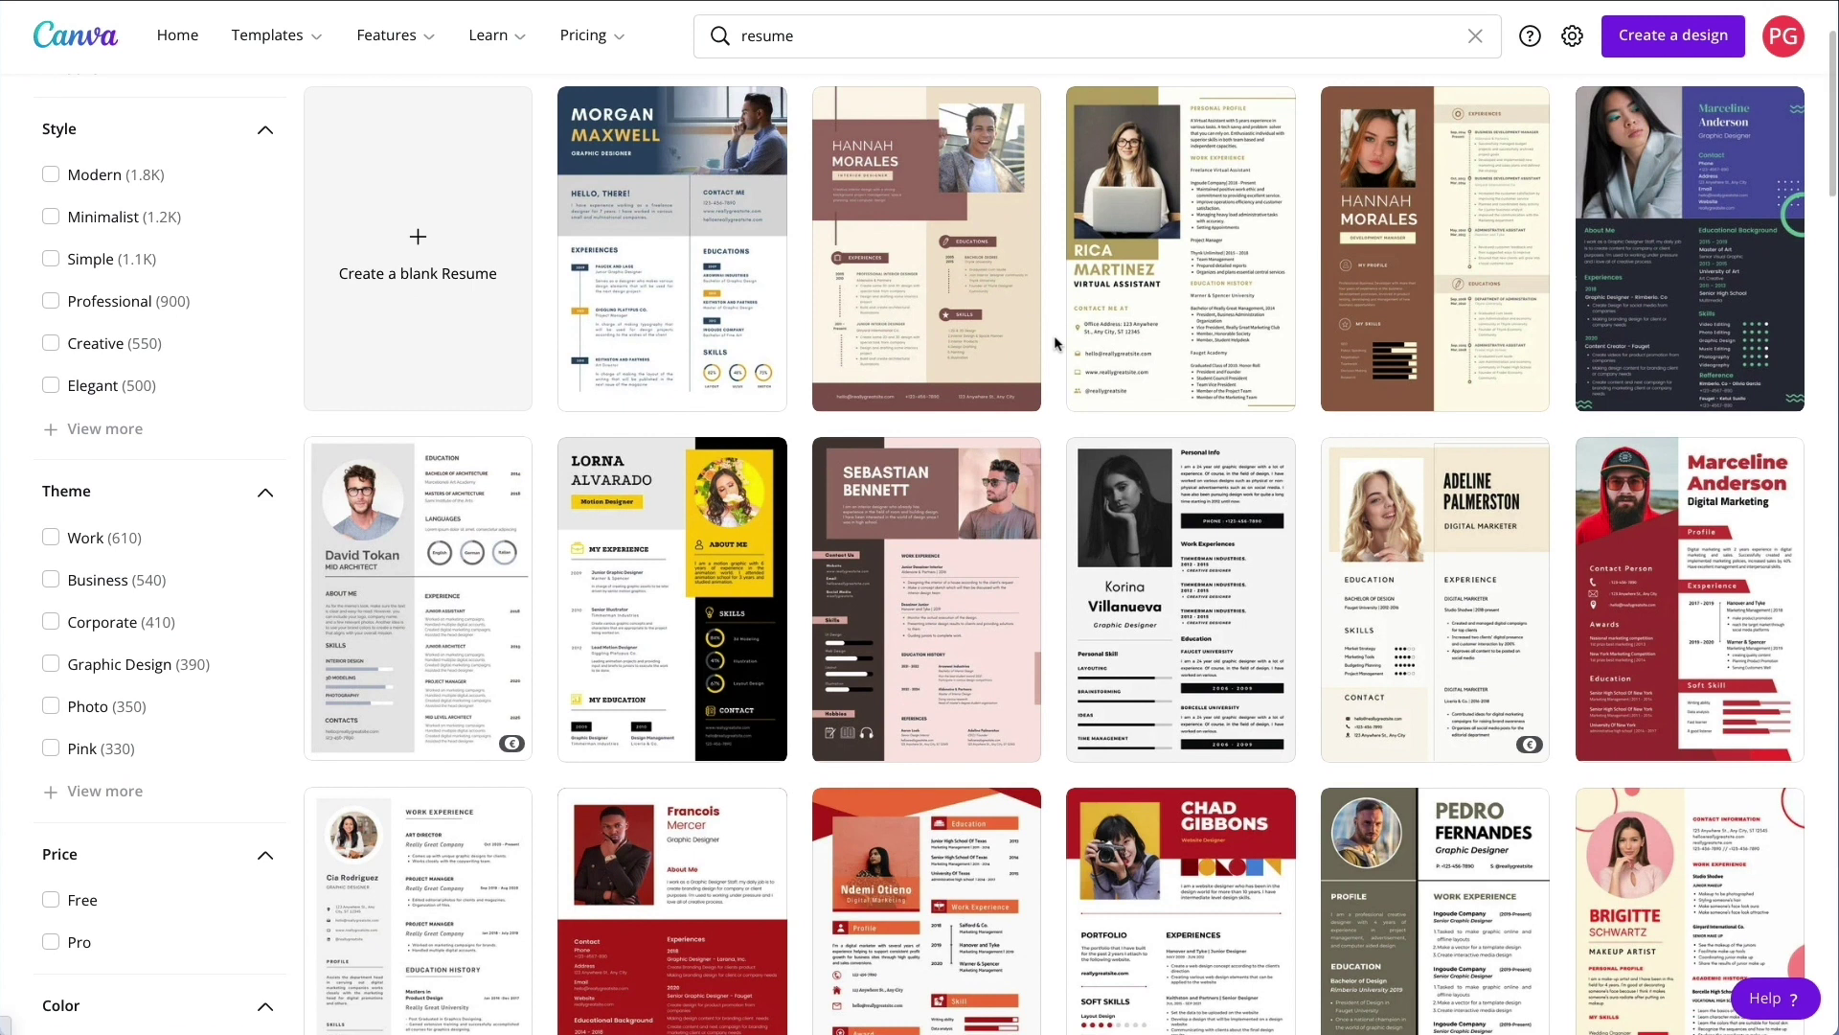
scroll(1055, 343, down, 4)
scroll(1054, 343, down, 6)
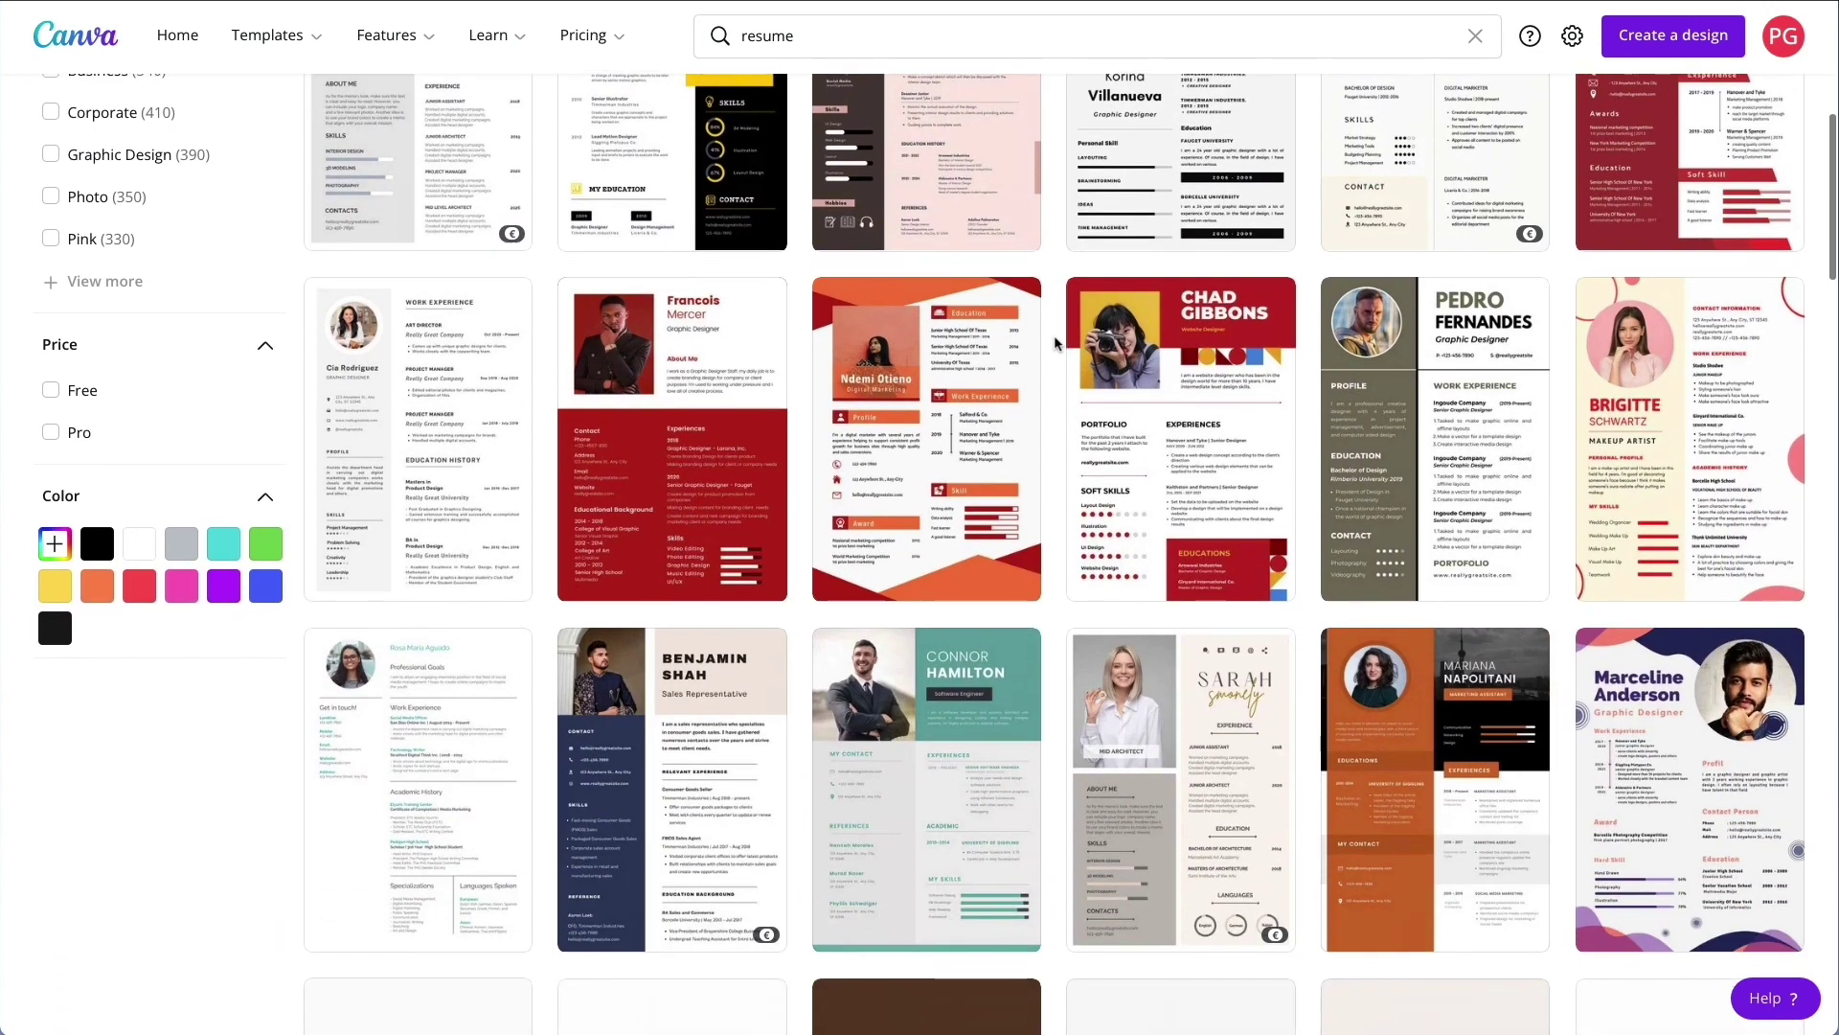
scroll(1055, 343, down, 2)
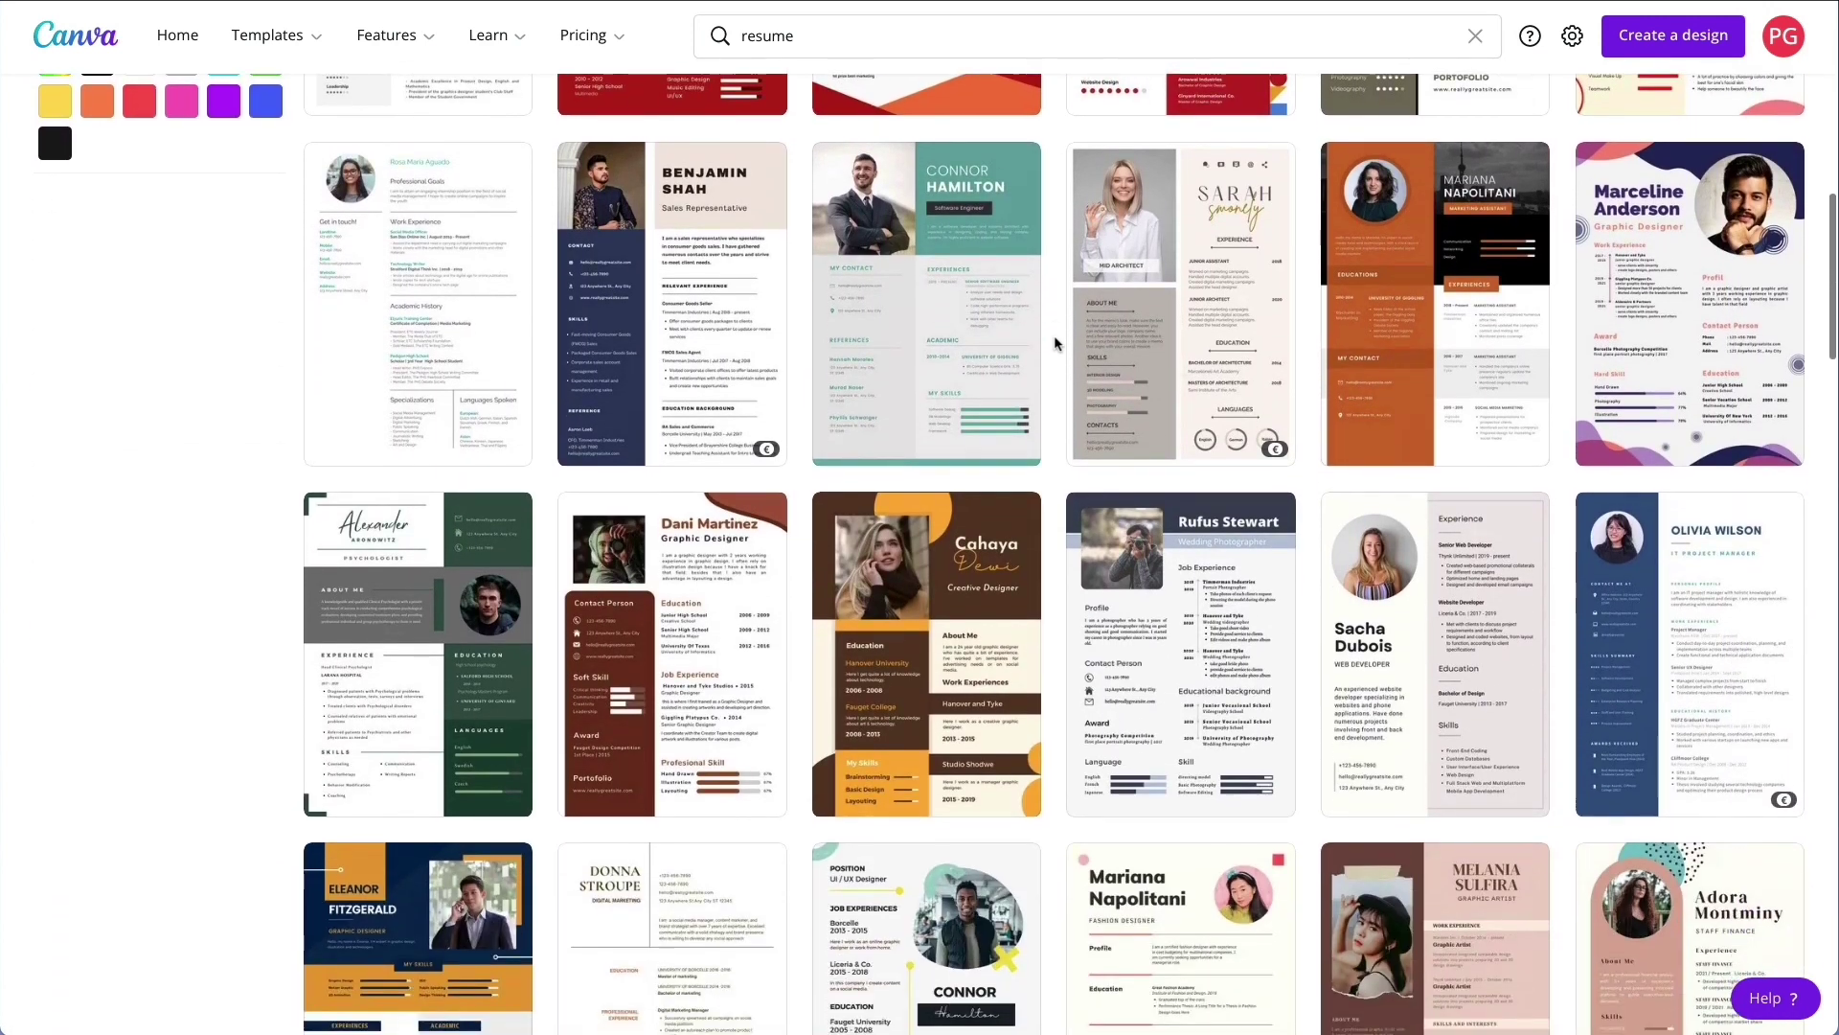
scroll(1055, 343, down, 3)
scroll(1055, 343, down, 3)
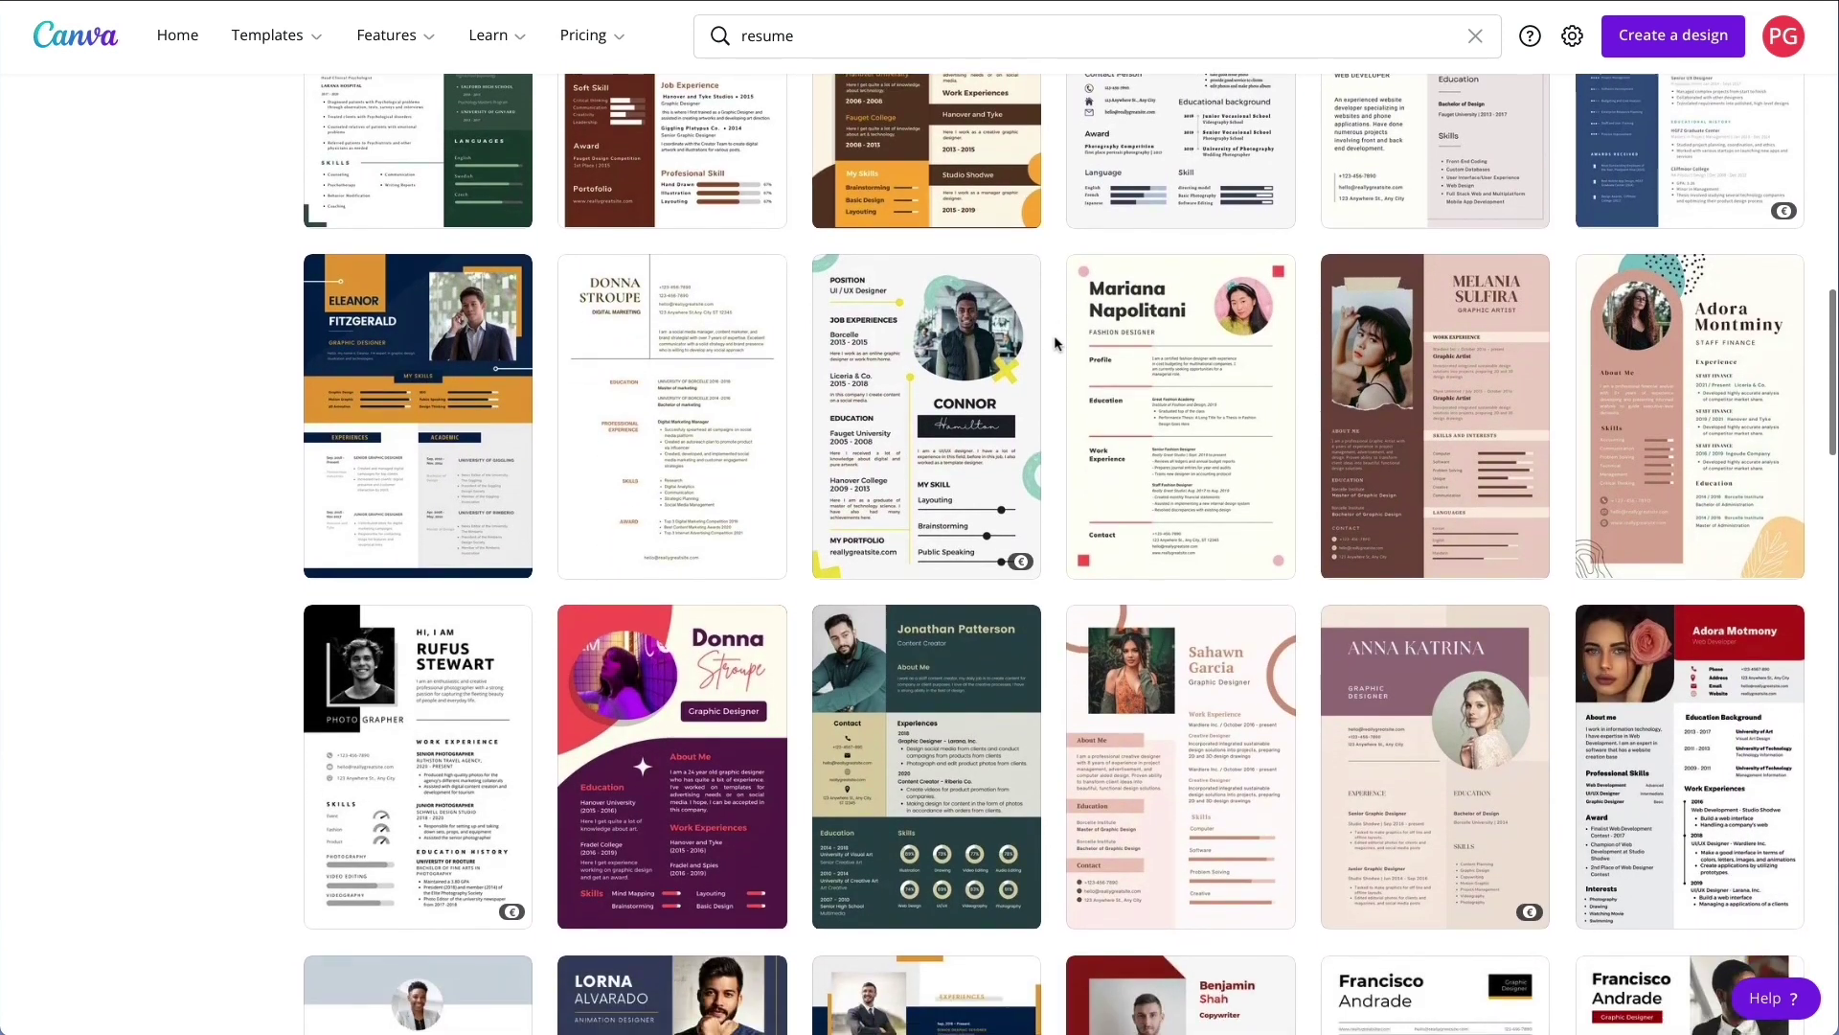
scroll(1055, 343, up, 1)
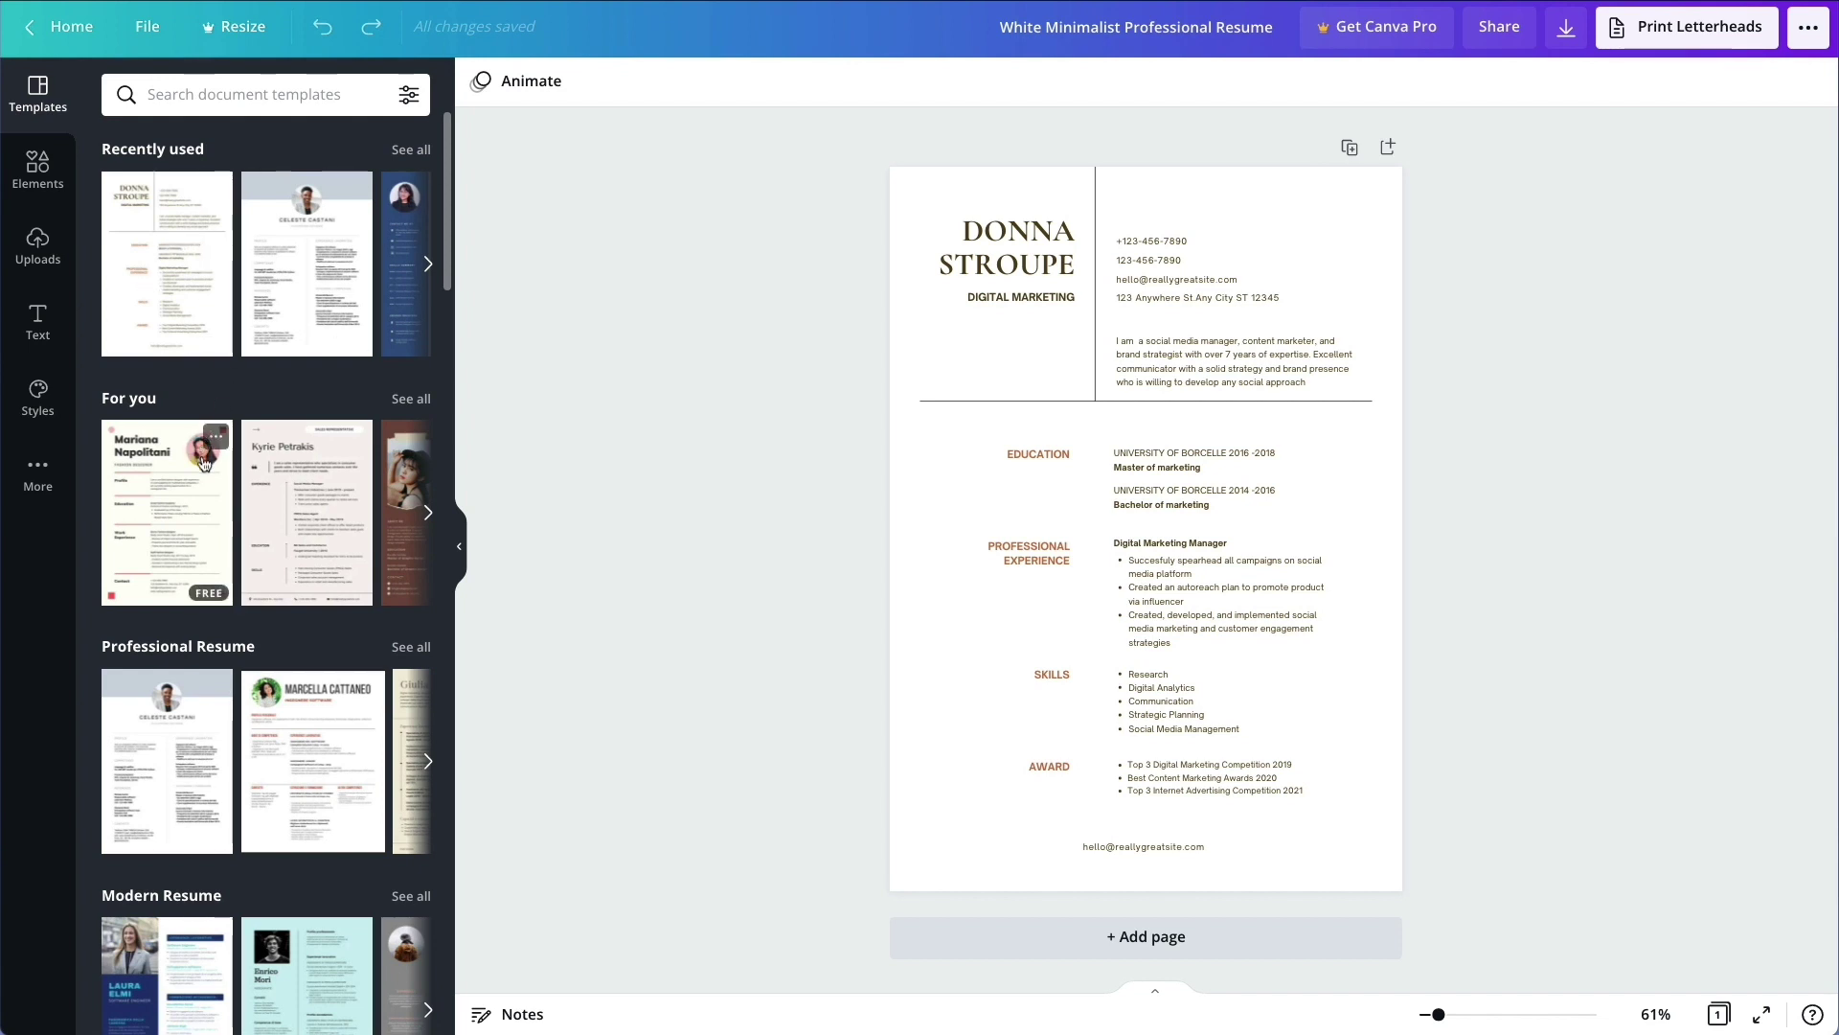
Step: Scroll the Templates panel beside the White Minimalist Professional Resume design
scroll(203, 464, down, 1)
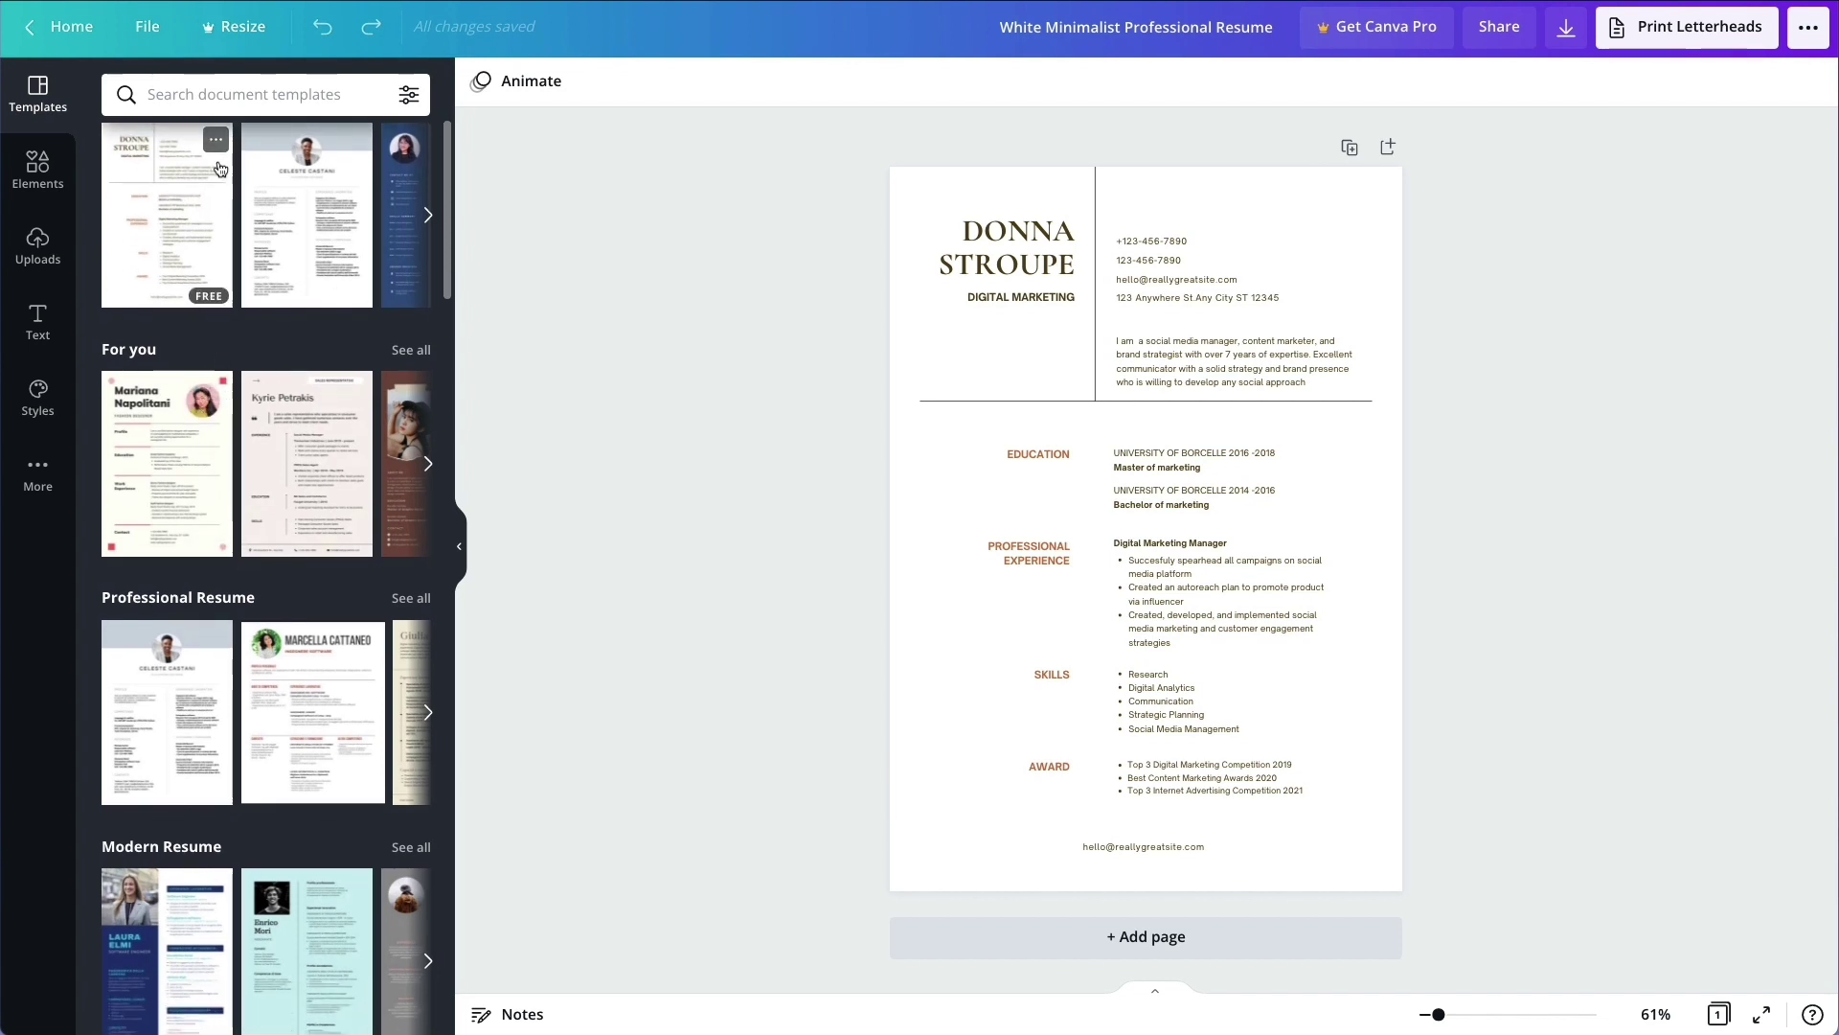
scroll(287, 460, down, 2)
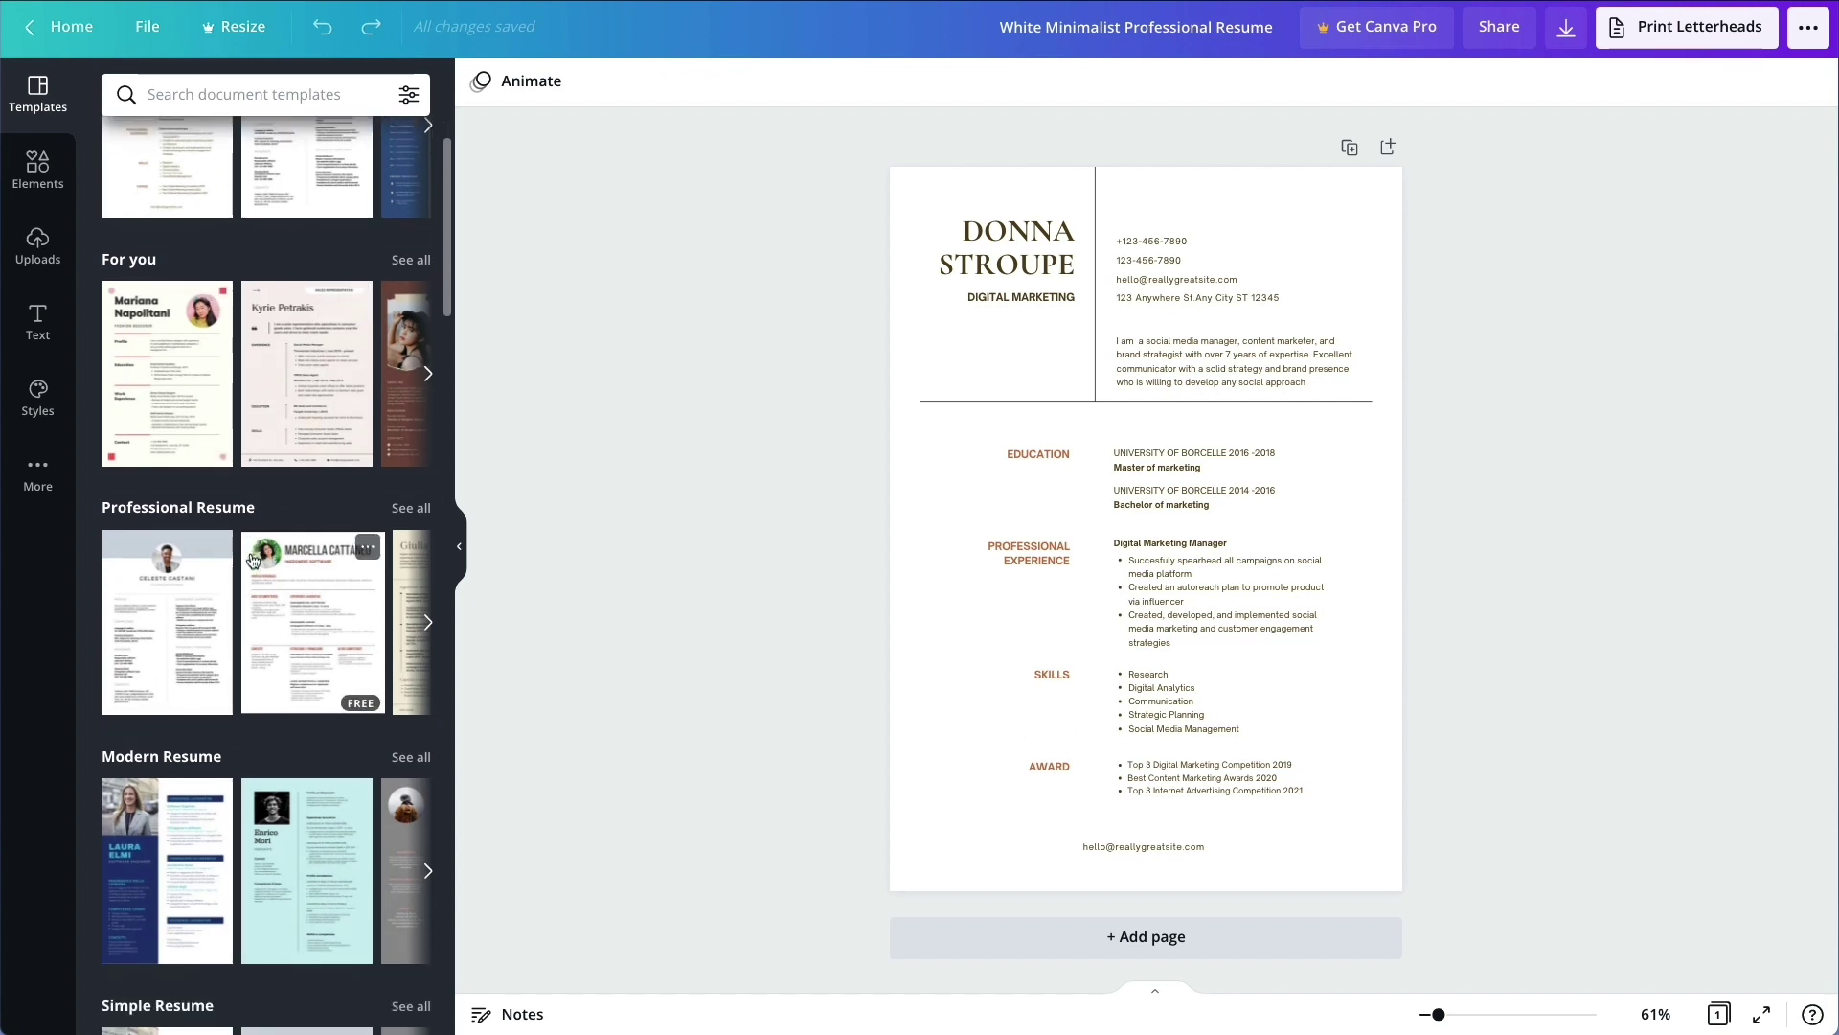
scroll(297, 497, down, 2)
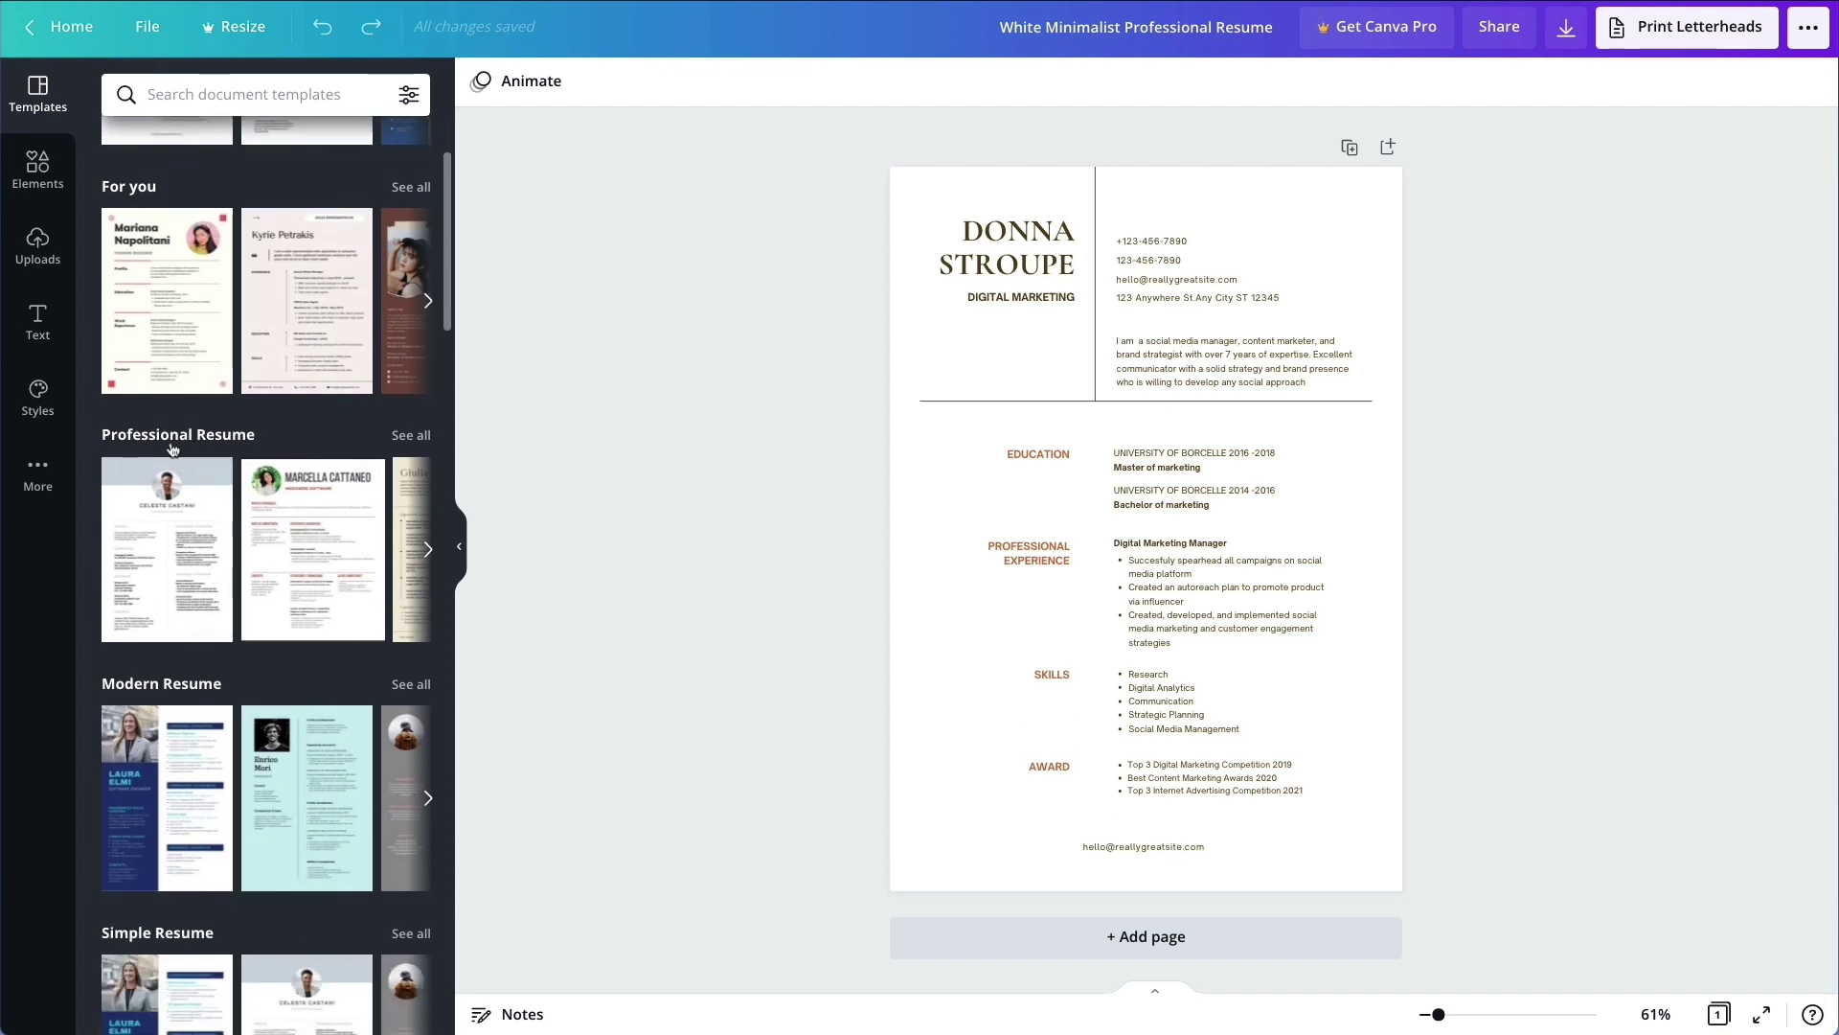
Step: Show all Professional Resume templates and apply the dark blue resume to the page
click(404, 440)
scroll(284, 433, down, 1)
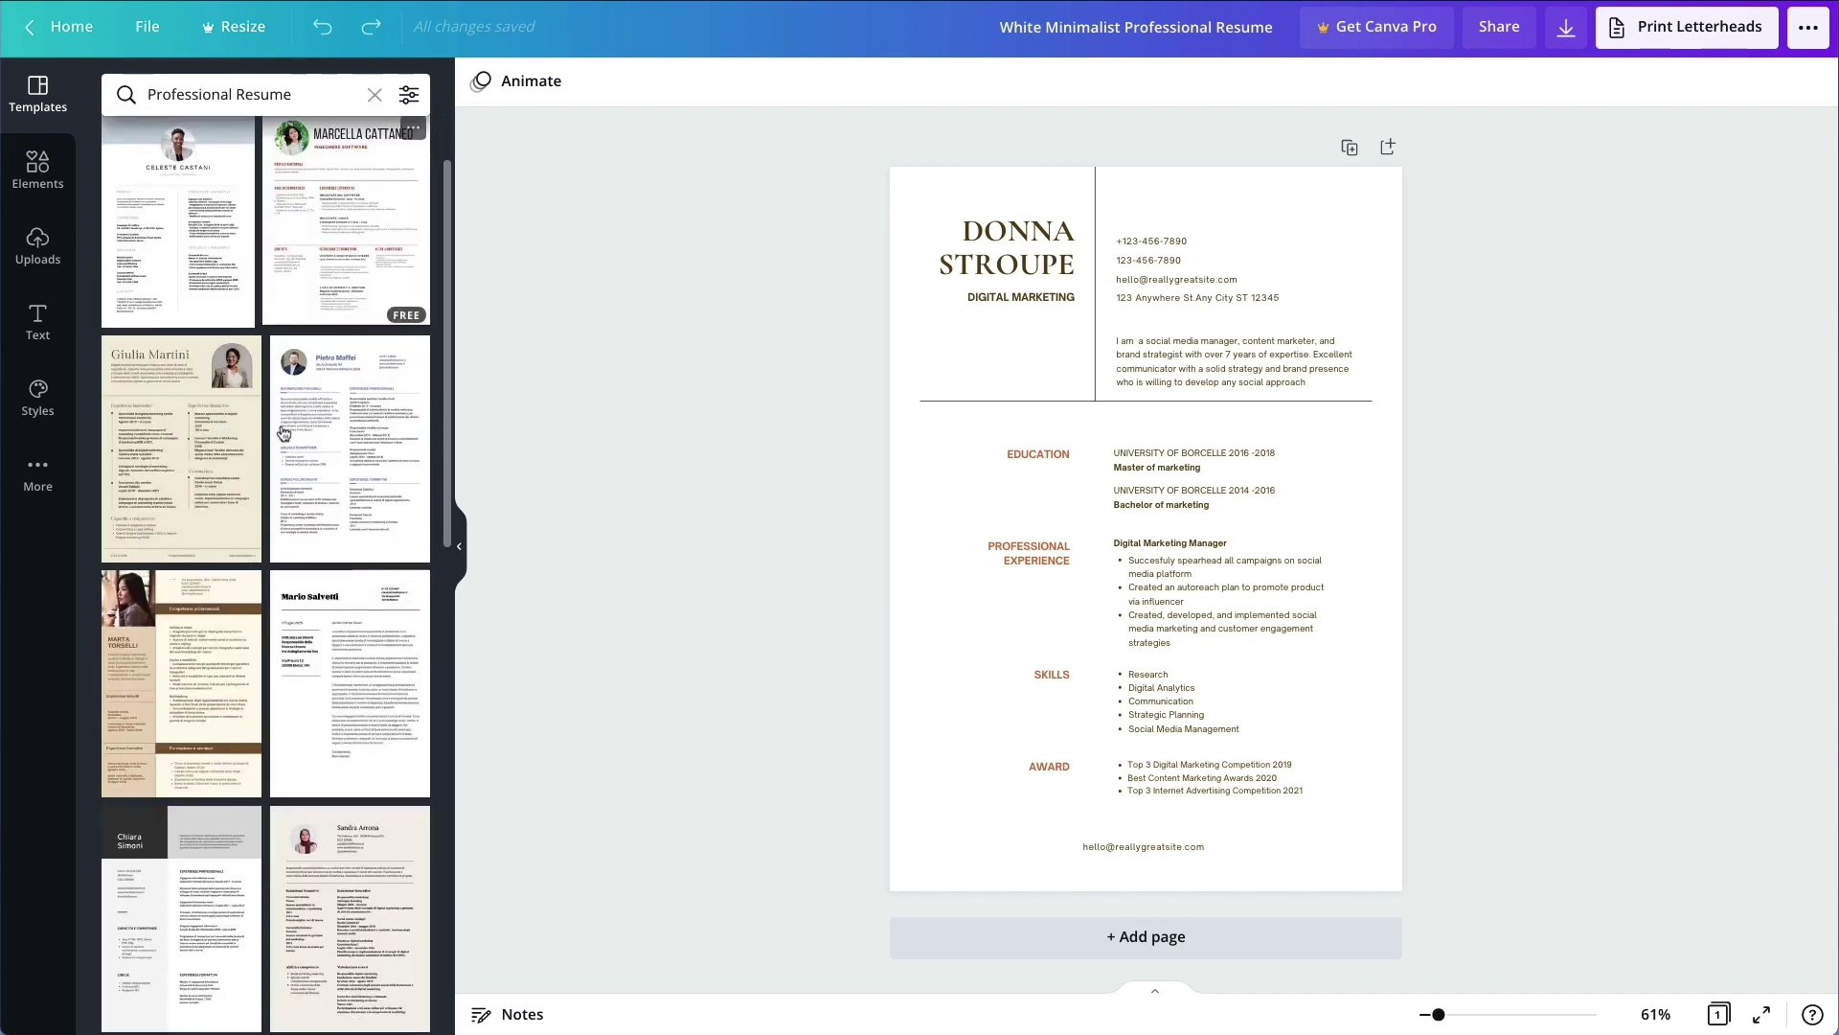
scroll(283, 433, down, 7)
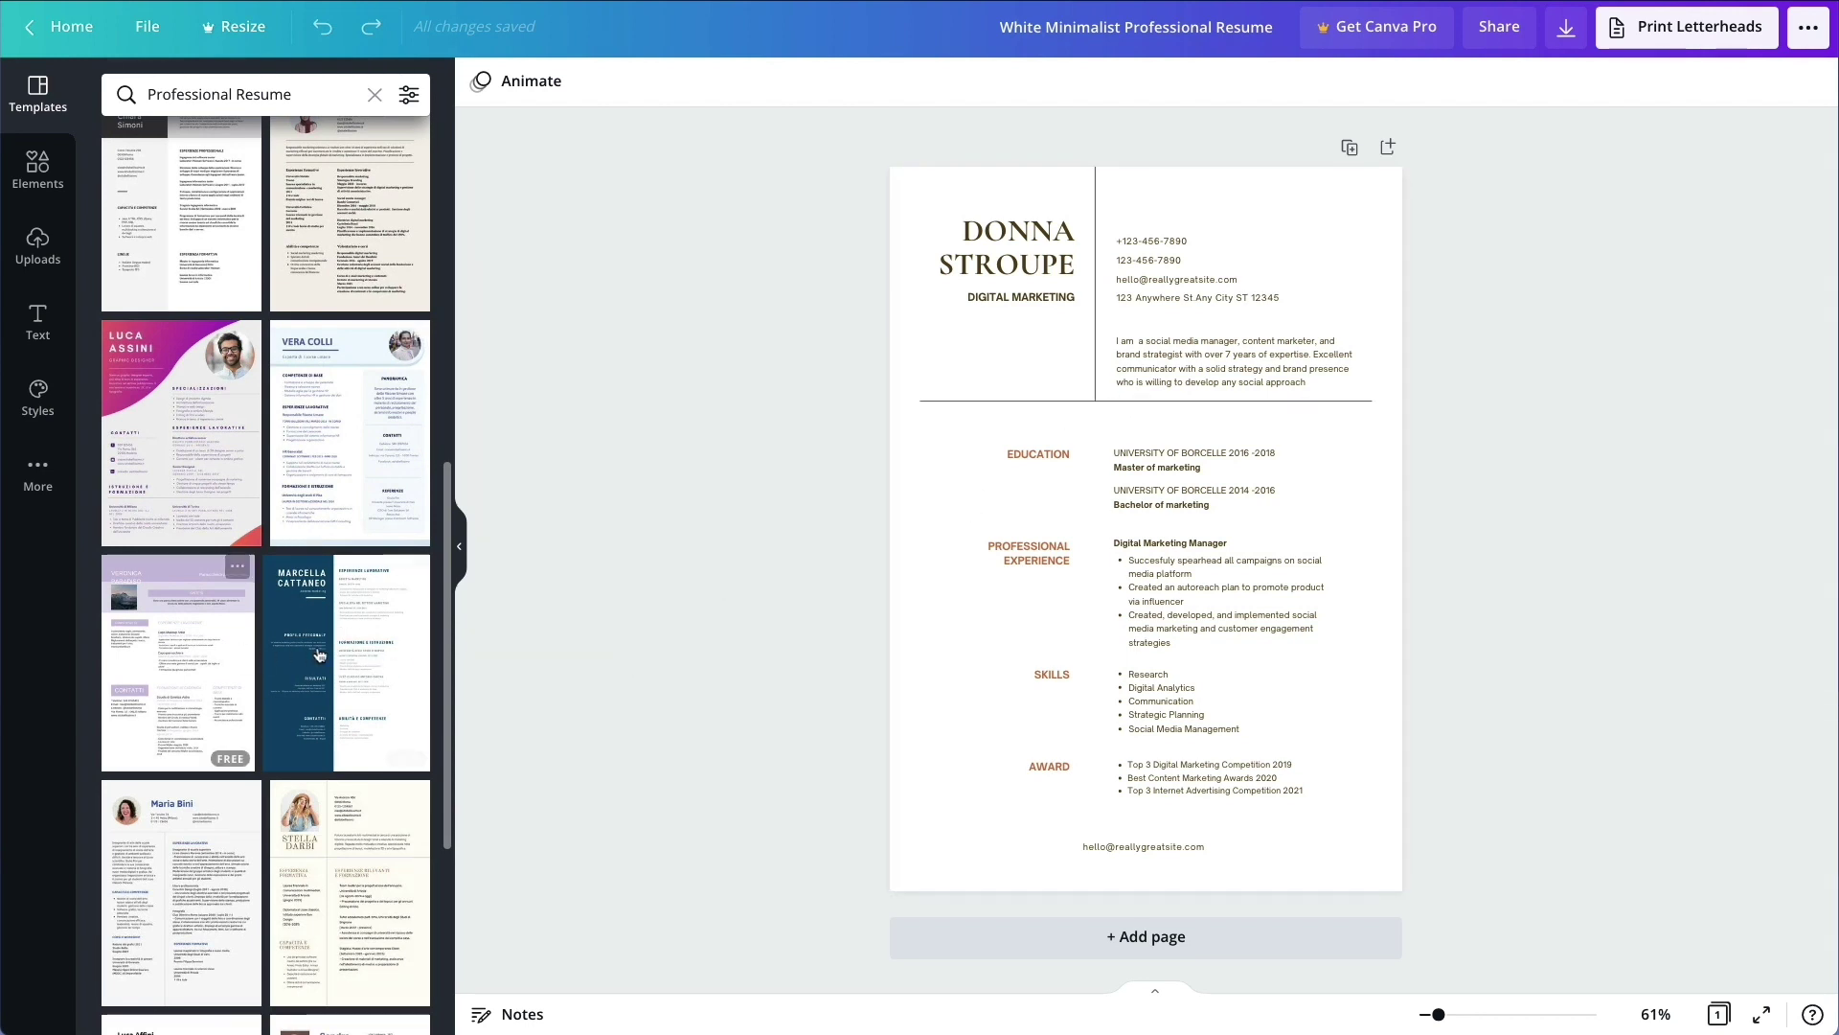
click(352, 644)
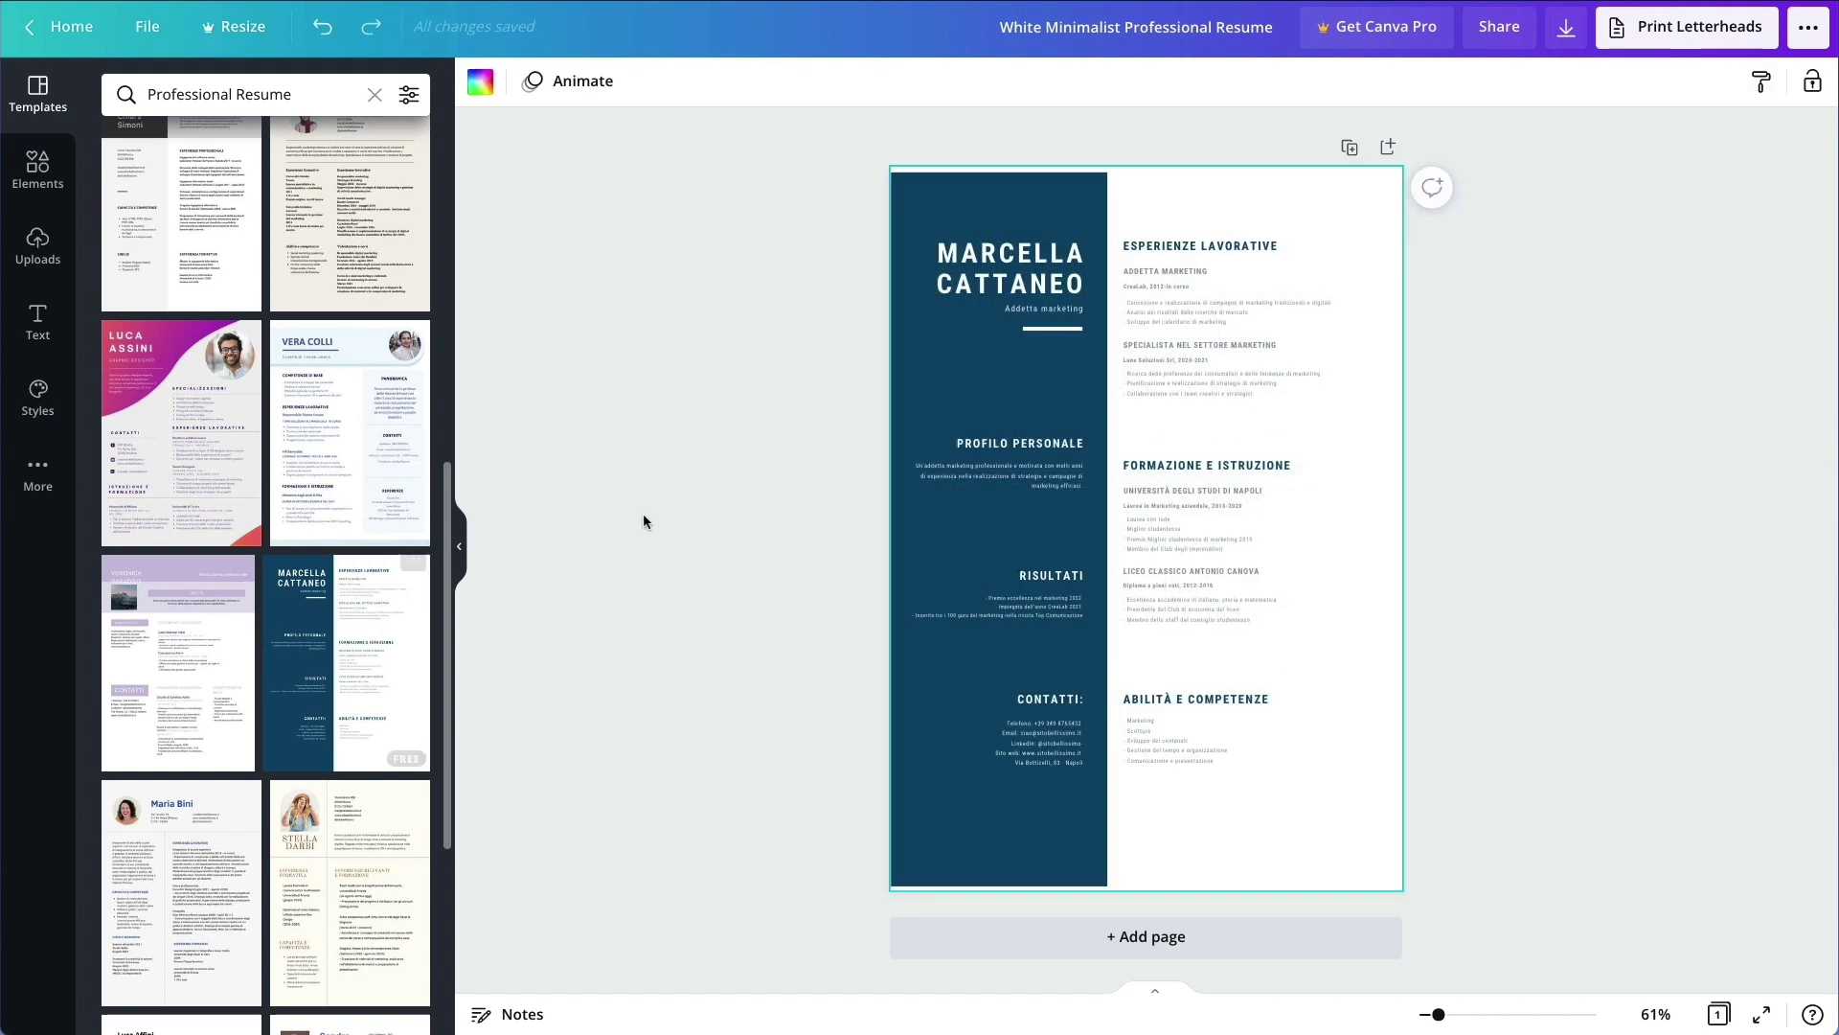
scroll(163, 739, down, 2)
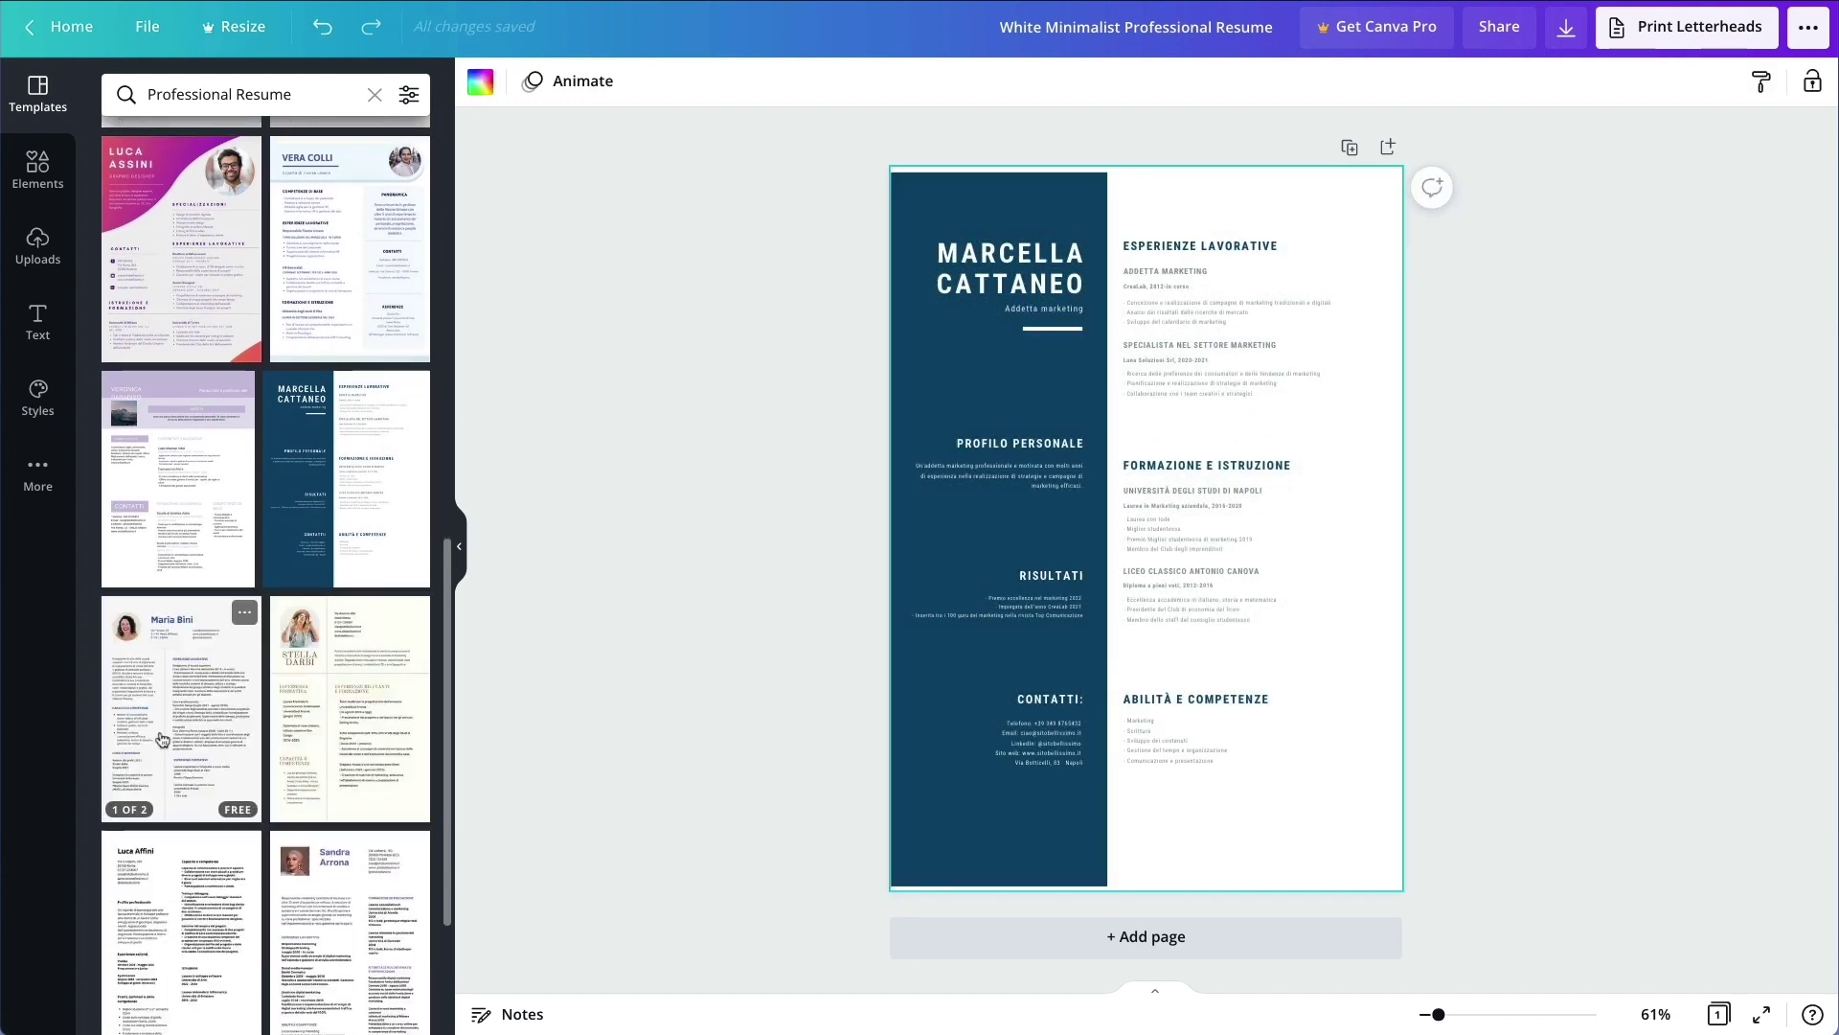
Step: Apply the blue-and-white teacher CV page, then drop its cover letter onto the page
click(163, 739)
click(195, 431)
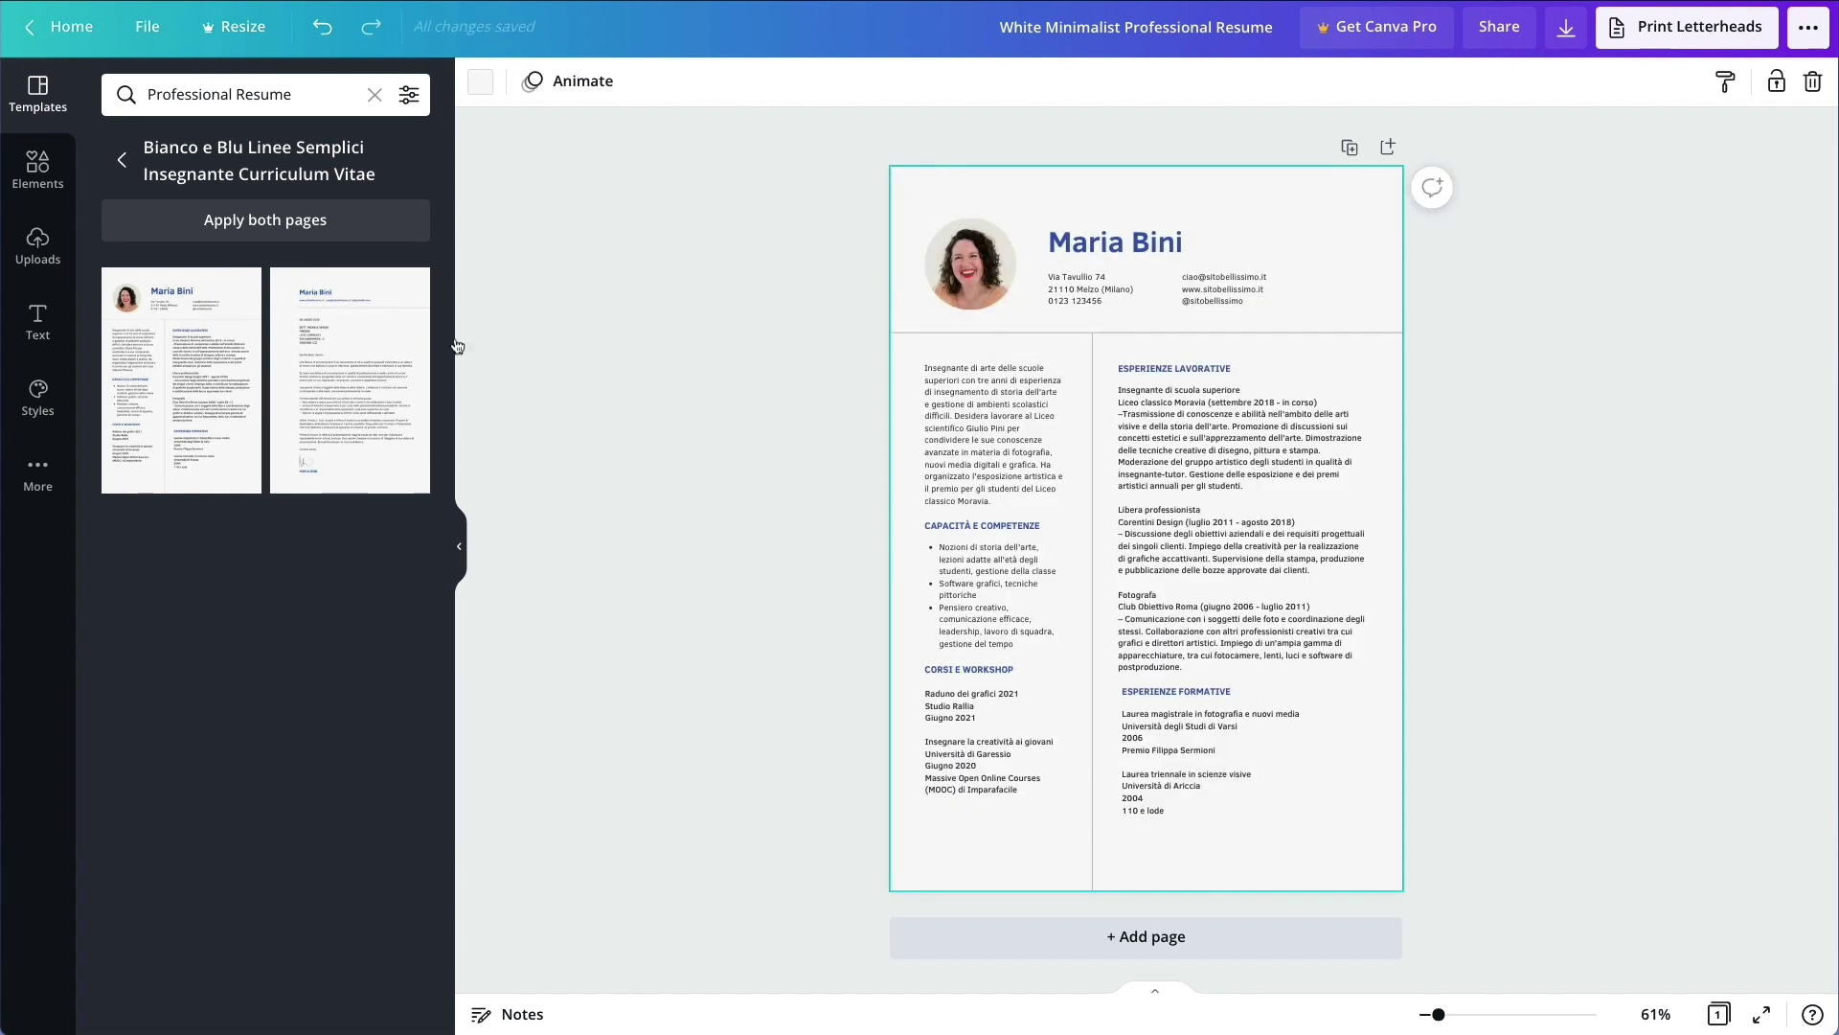
drag(347, 371, 896, 906)
drag(426, 414, 1191, 454)
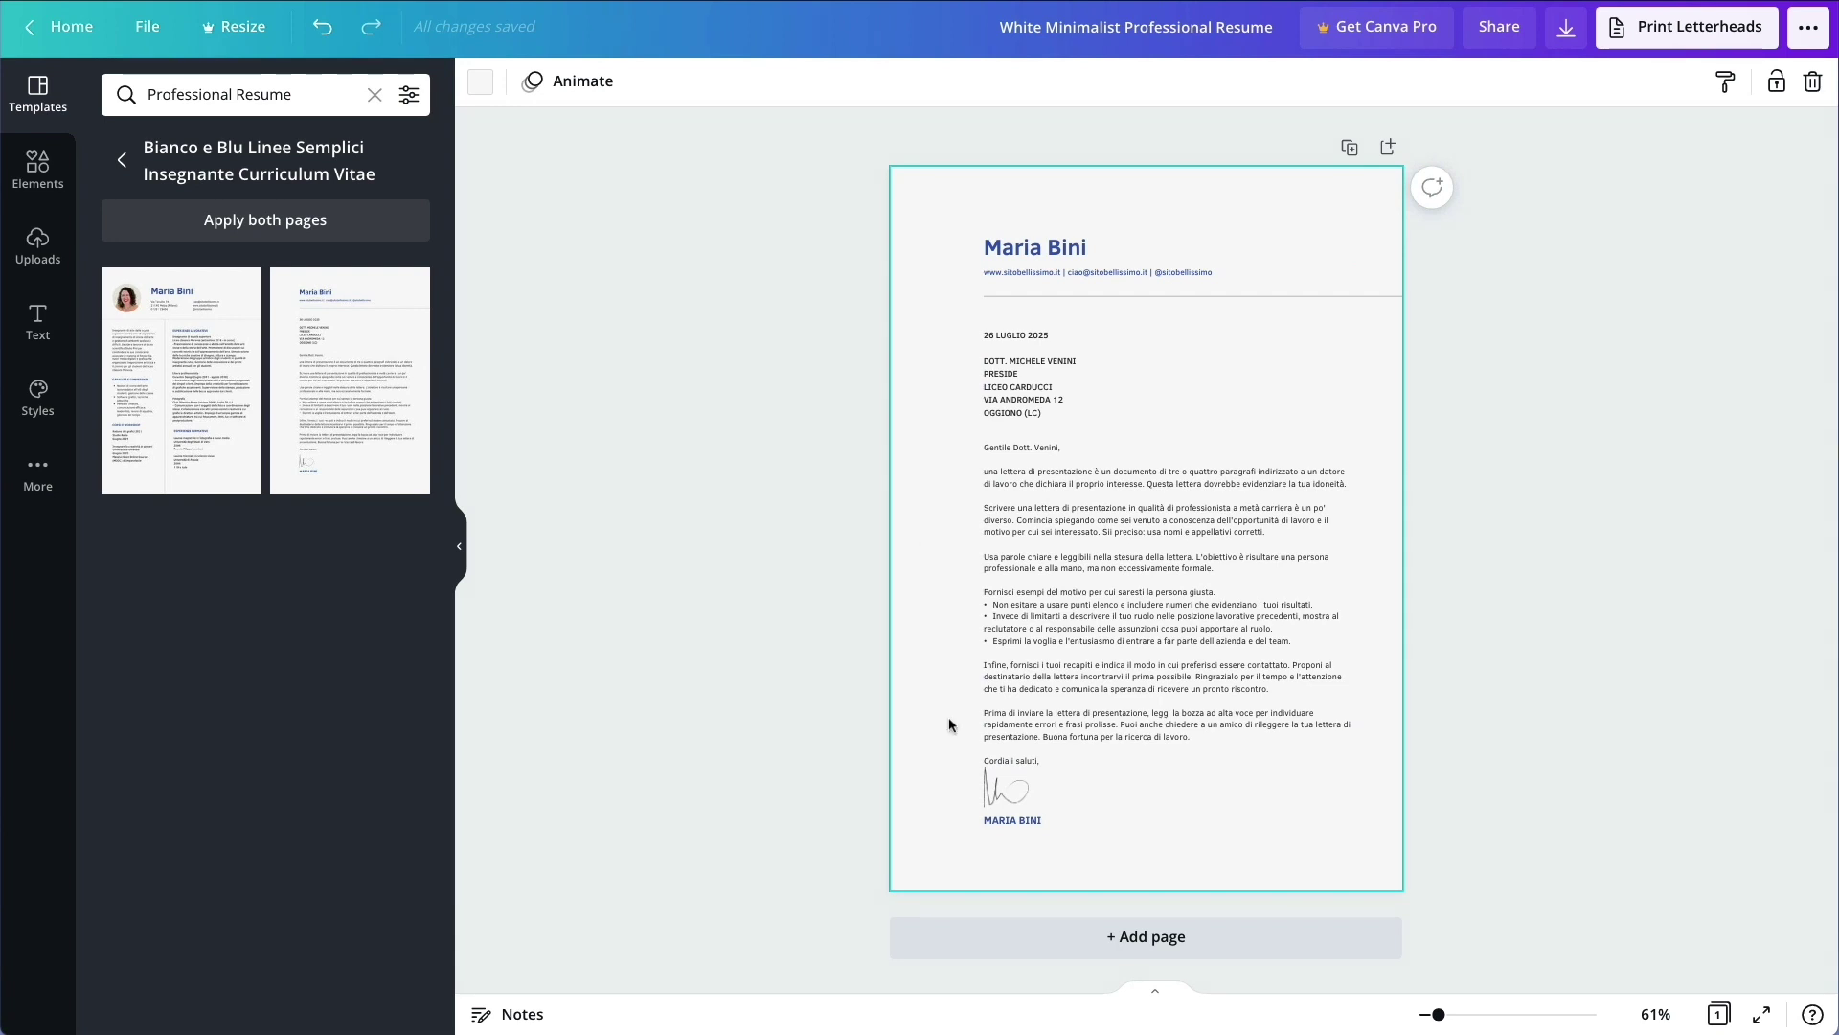
Step: Add a second page with the cover letter and restore the photo CV on page 1
click(1174, 938)
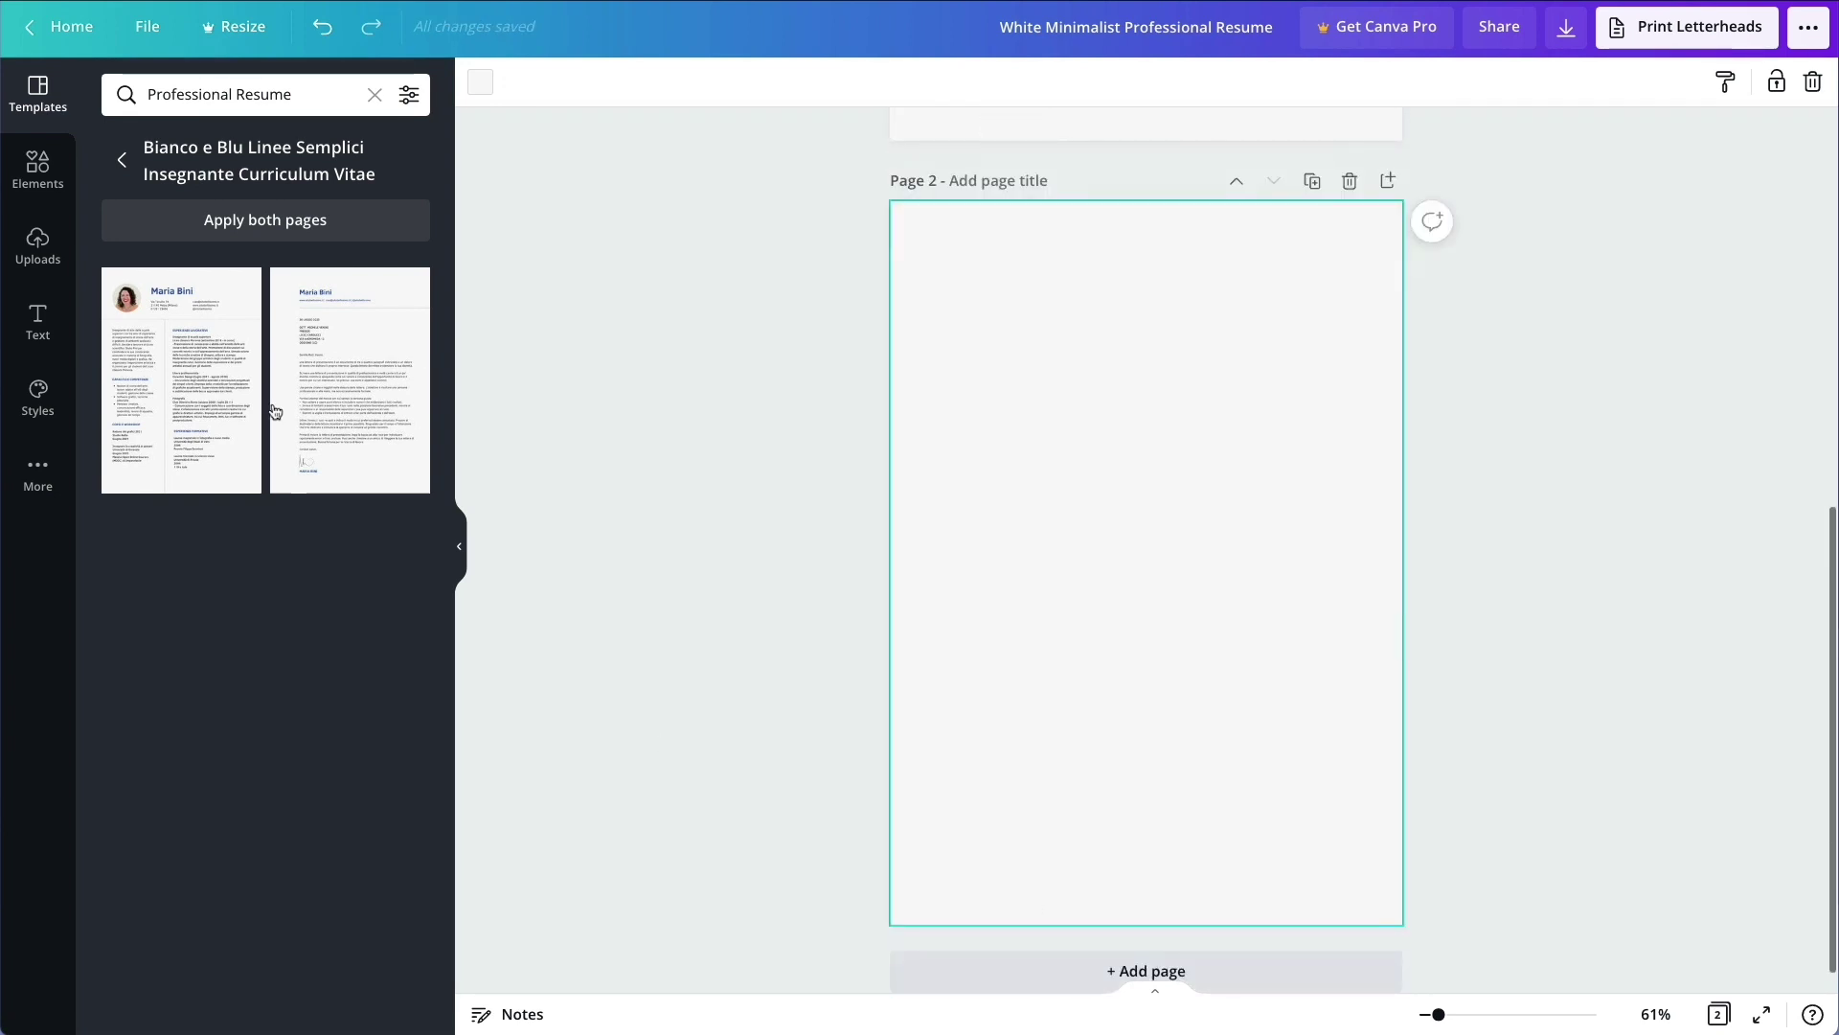
click(324, 403)
scroll(951, 575, up, 8)
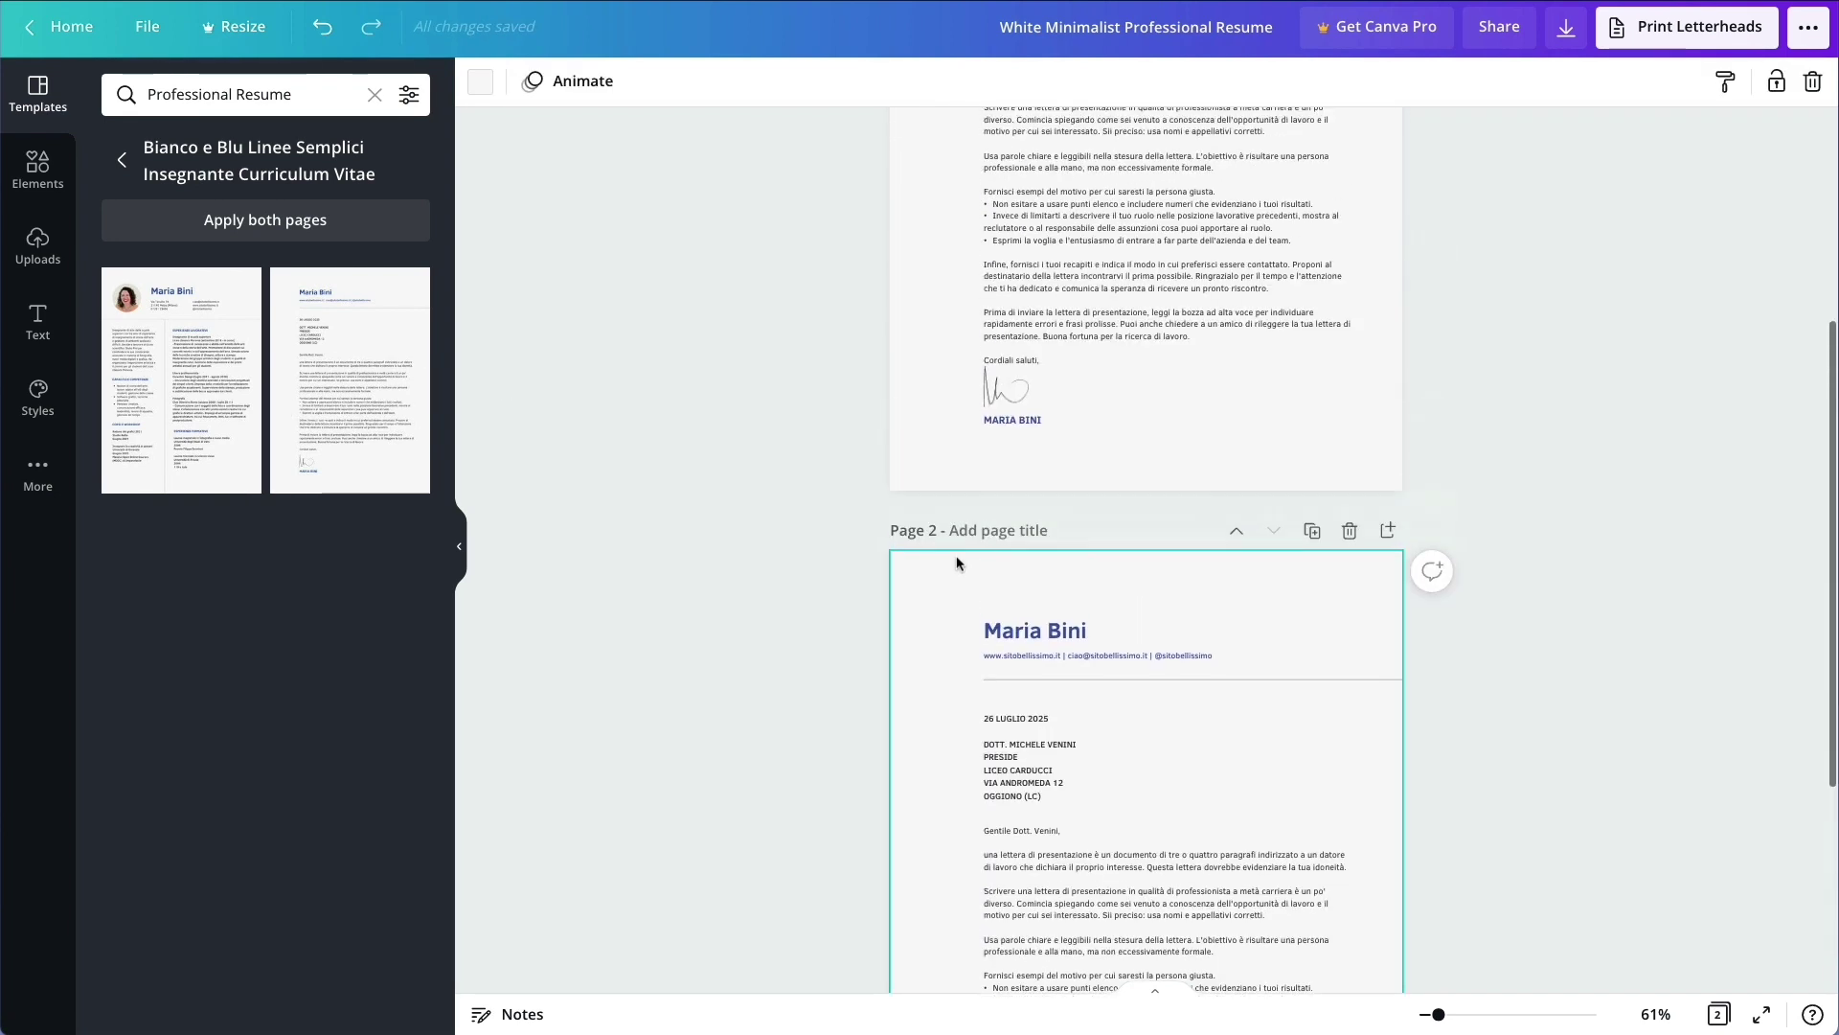
click(191, 351)
scroll(853, 366, down, 5)
scroll(923, 404, down, 3)
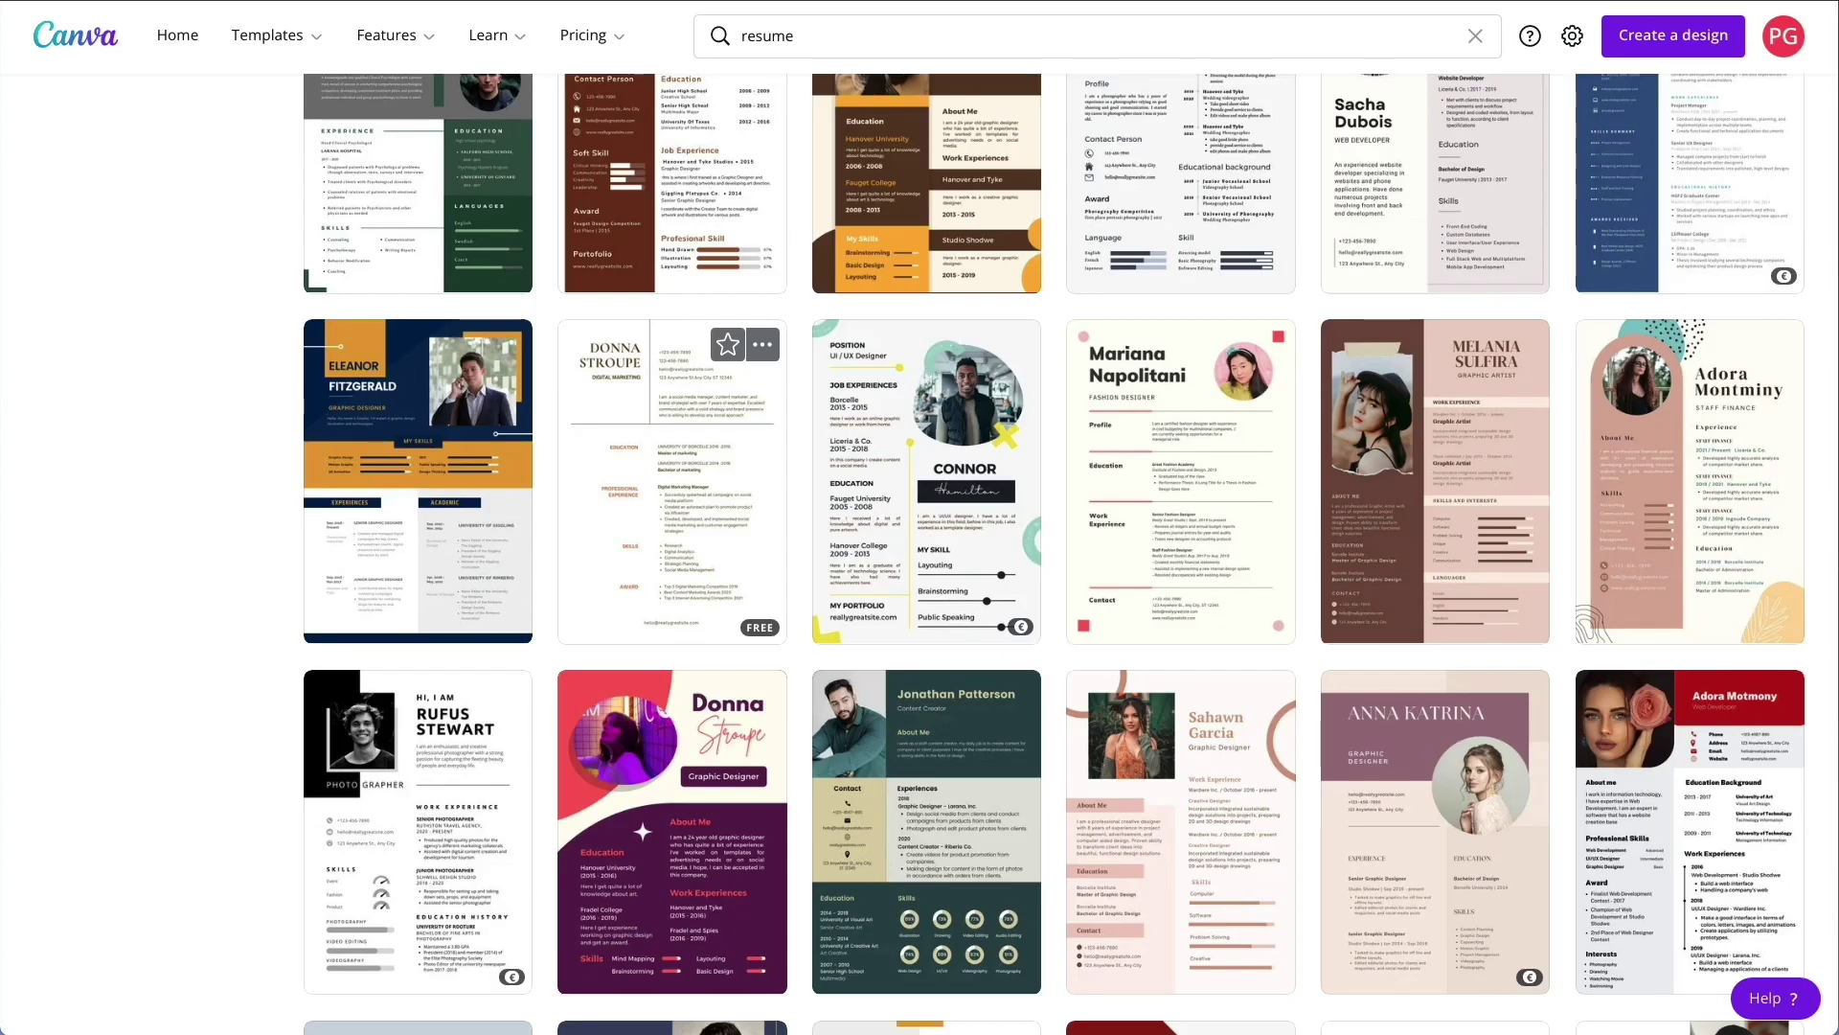
Step: Open the Create a design list and search for 'pinterest'
scroll(968, 124, up, 10)
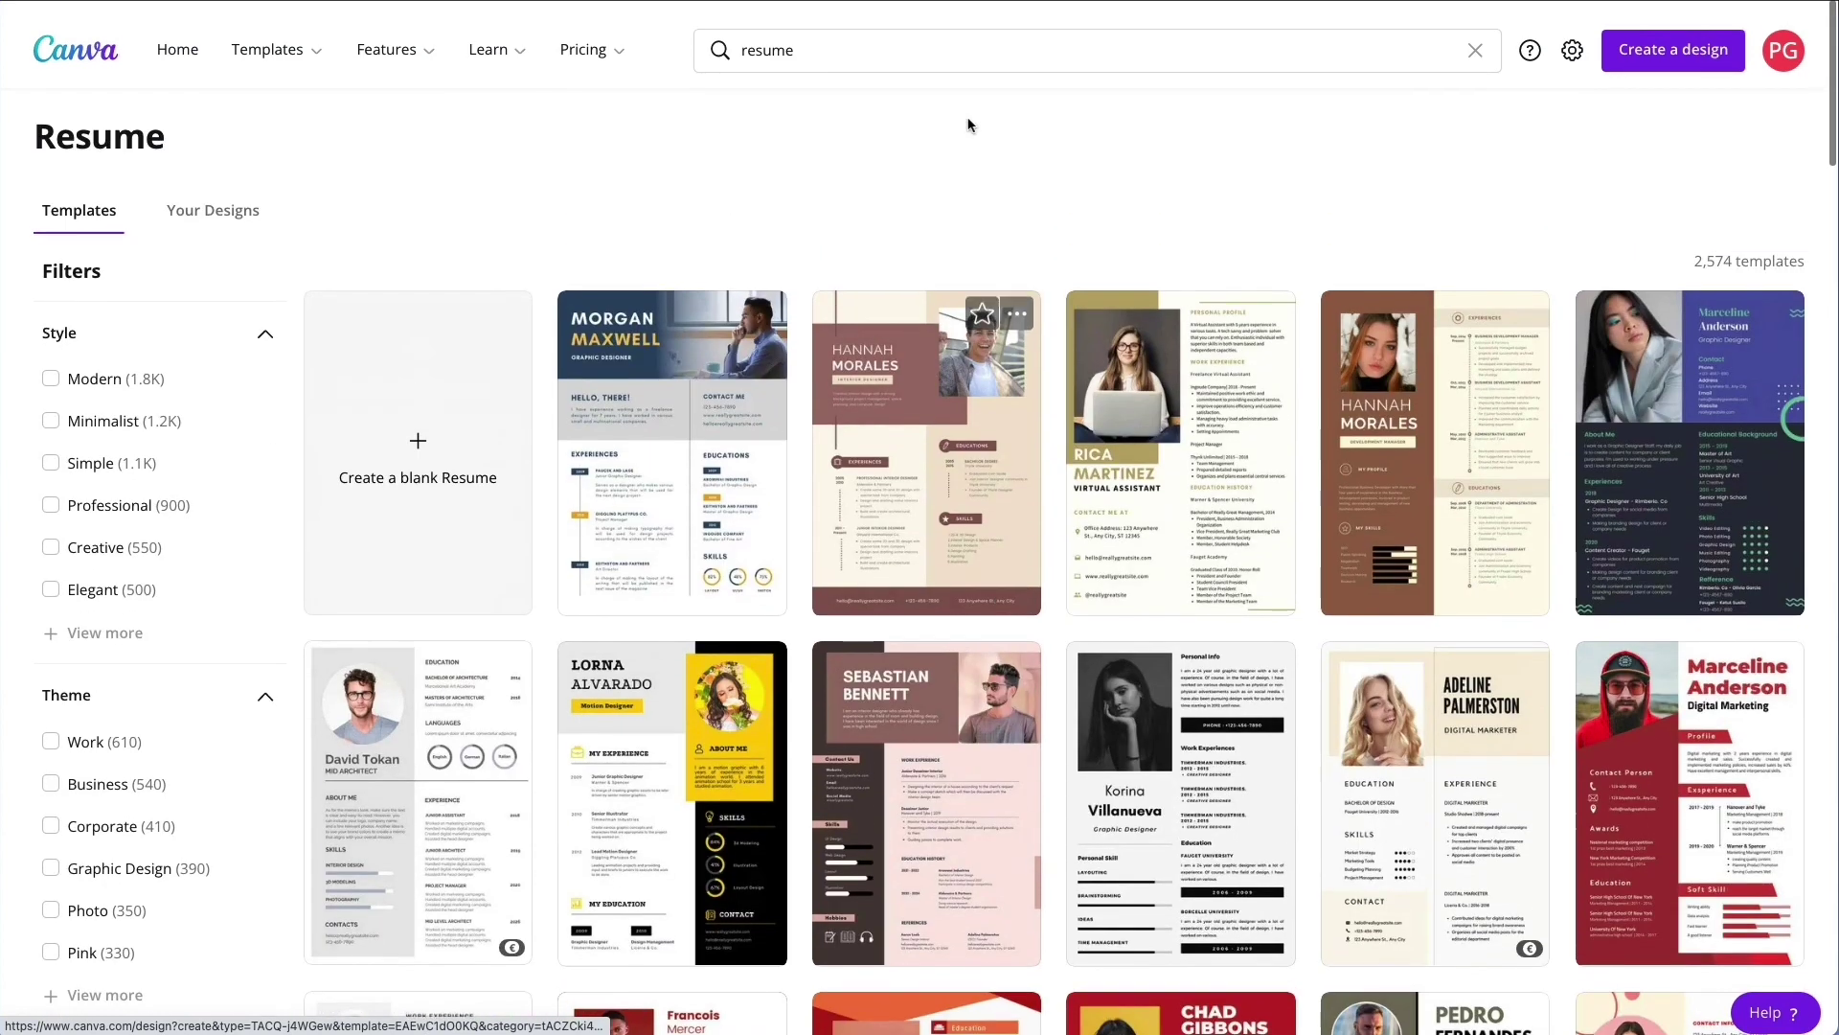
scroll(920, 124, down, 1)
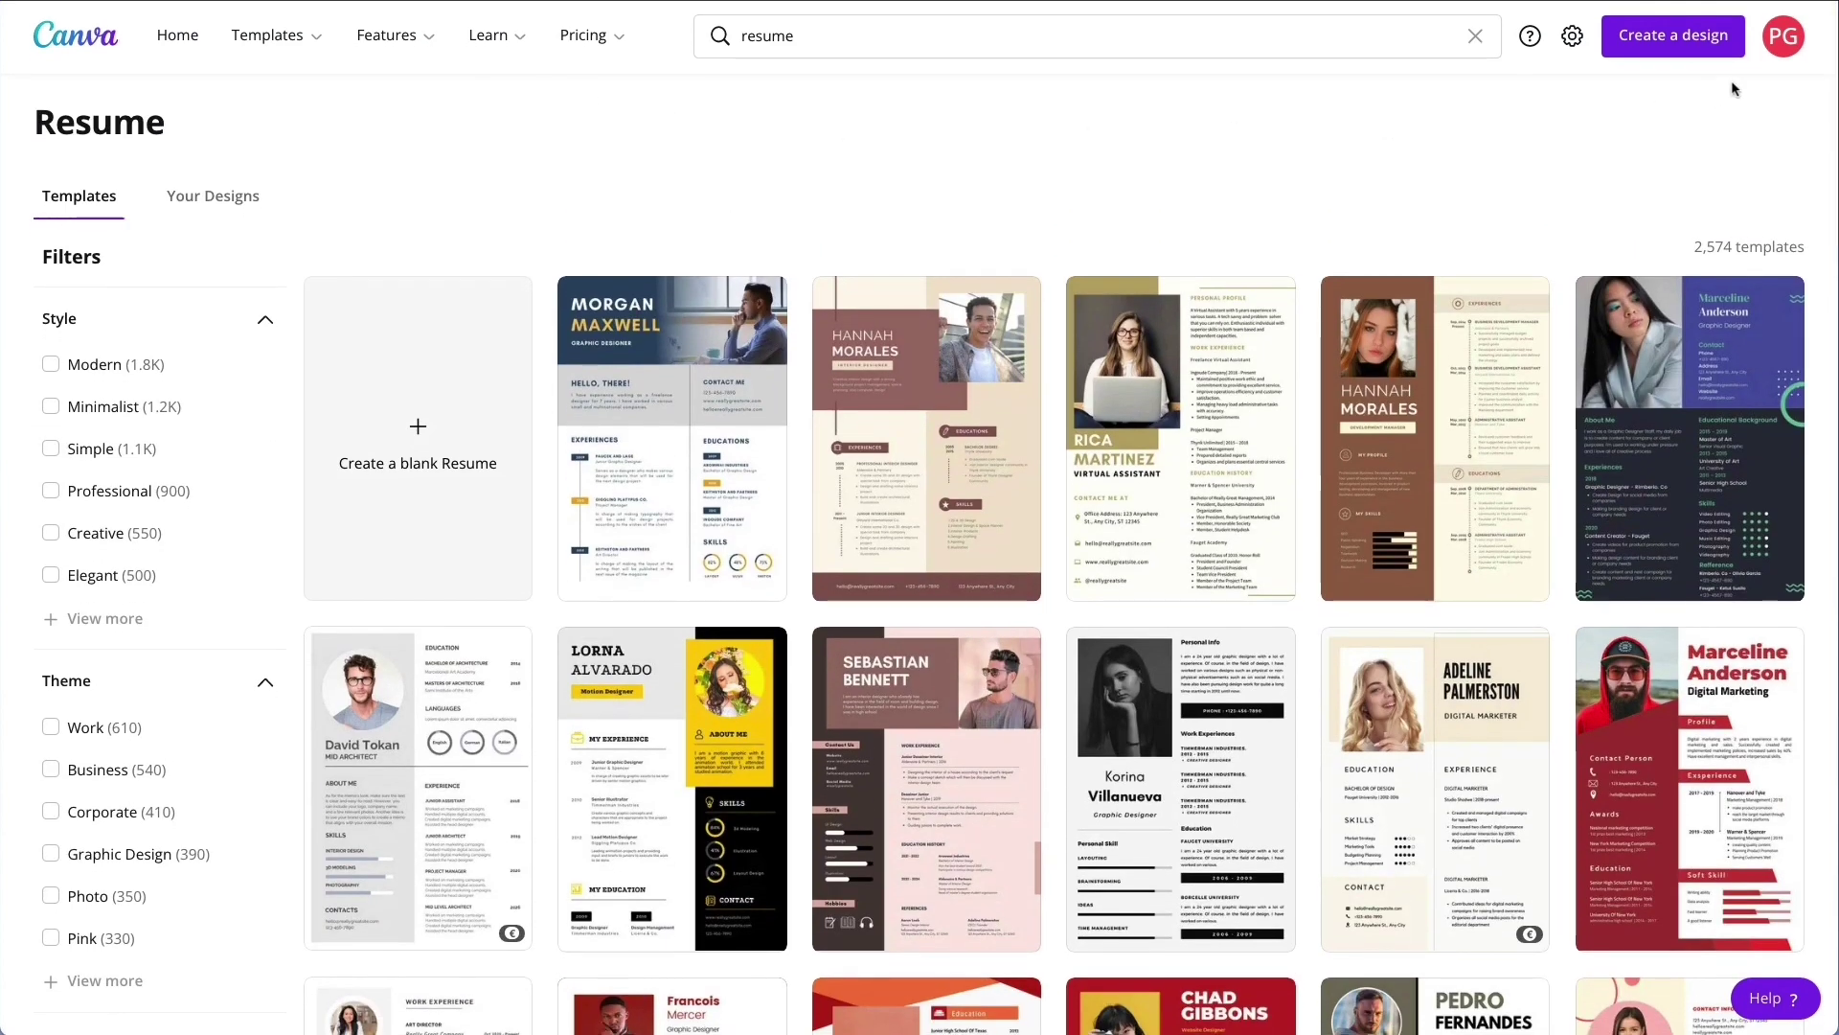
click(1664, 46)
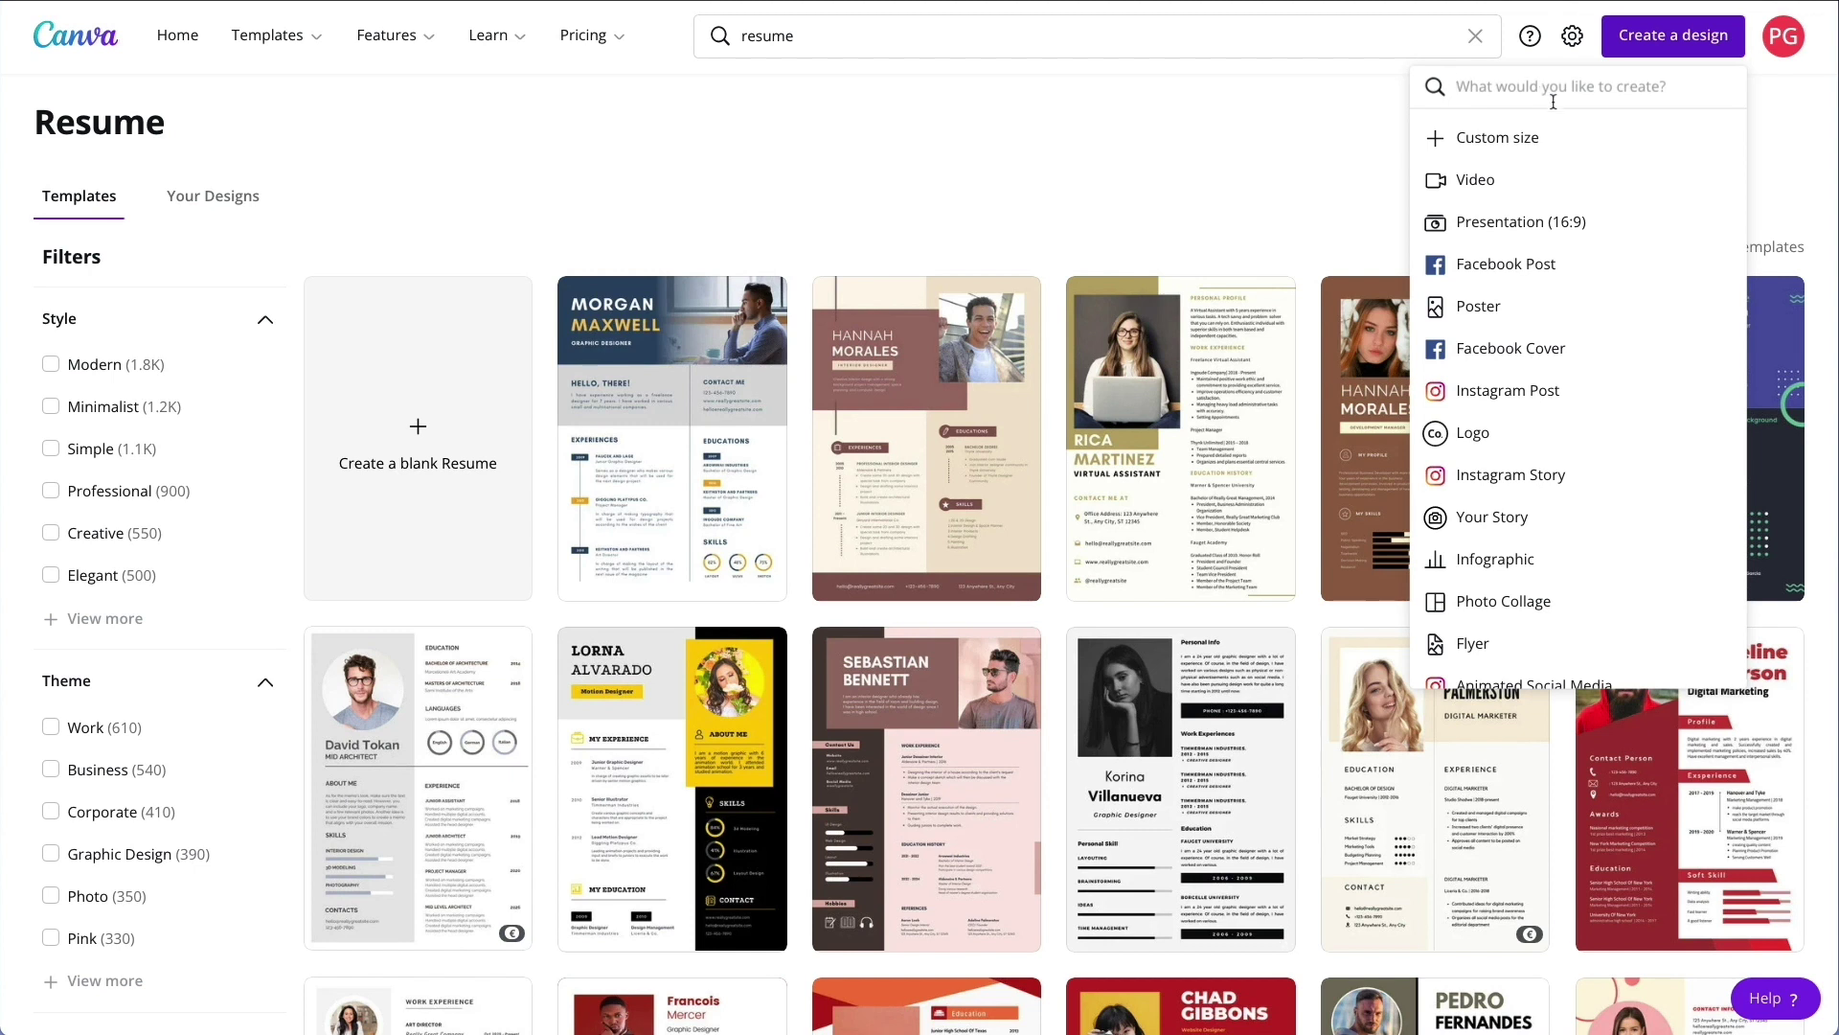
scroll(1581, 230, down, 1)
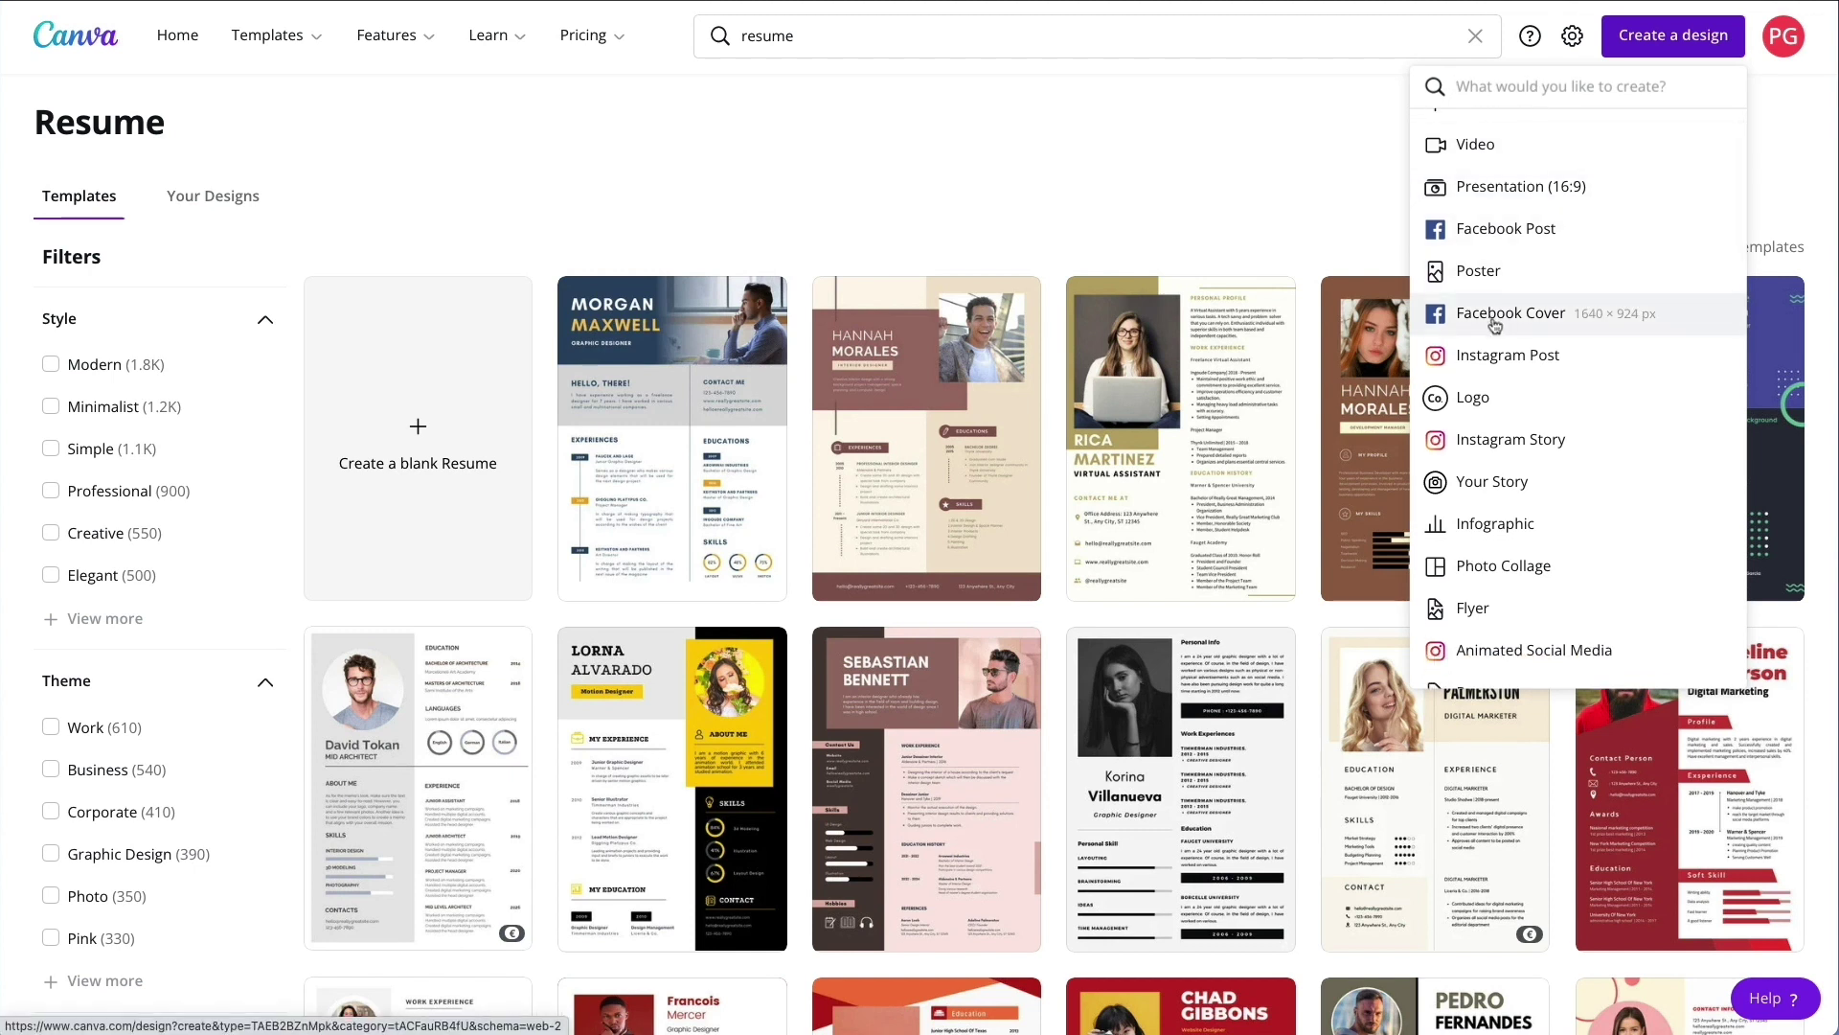
scroll(1520, 182, up, 1)
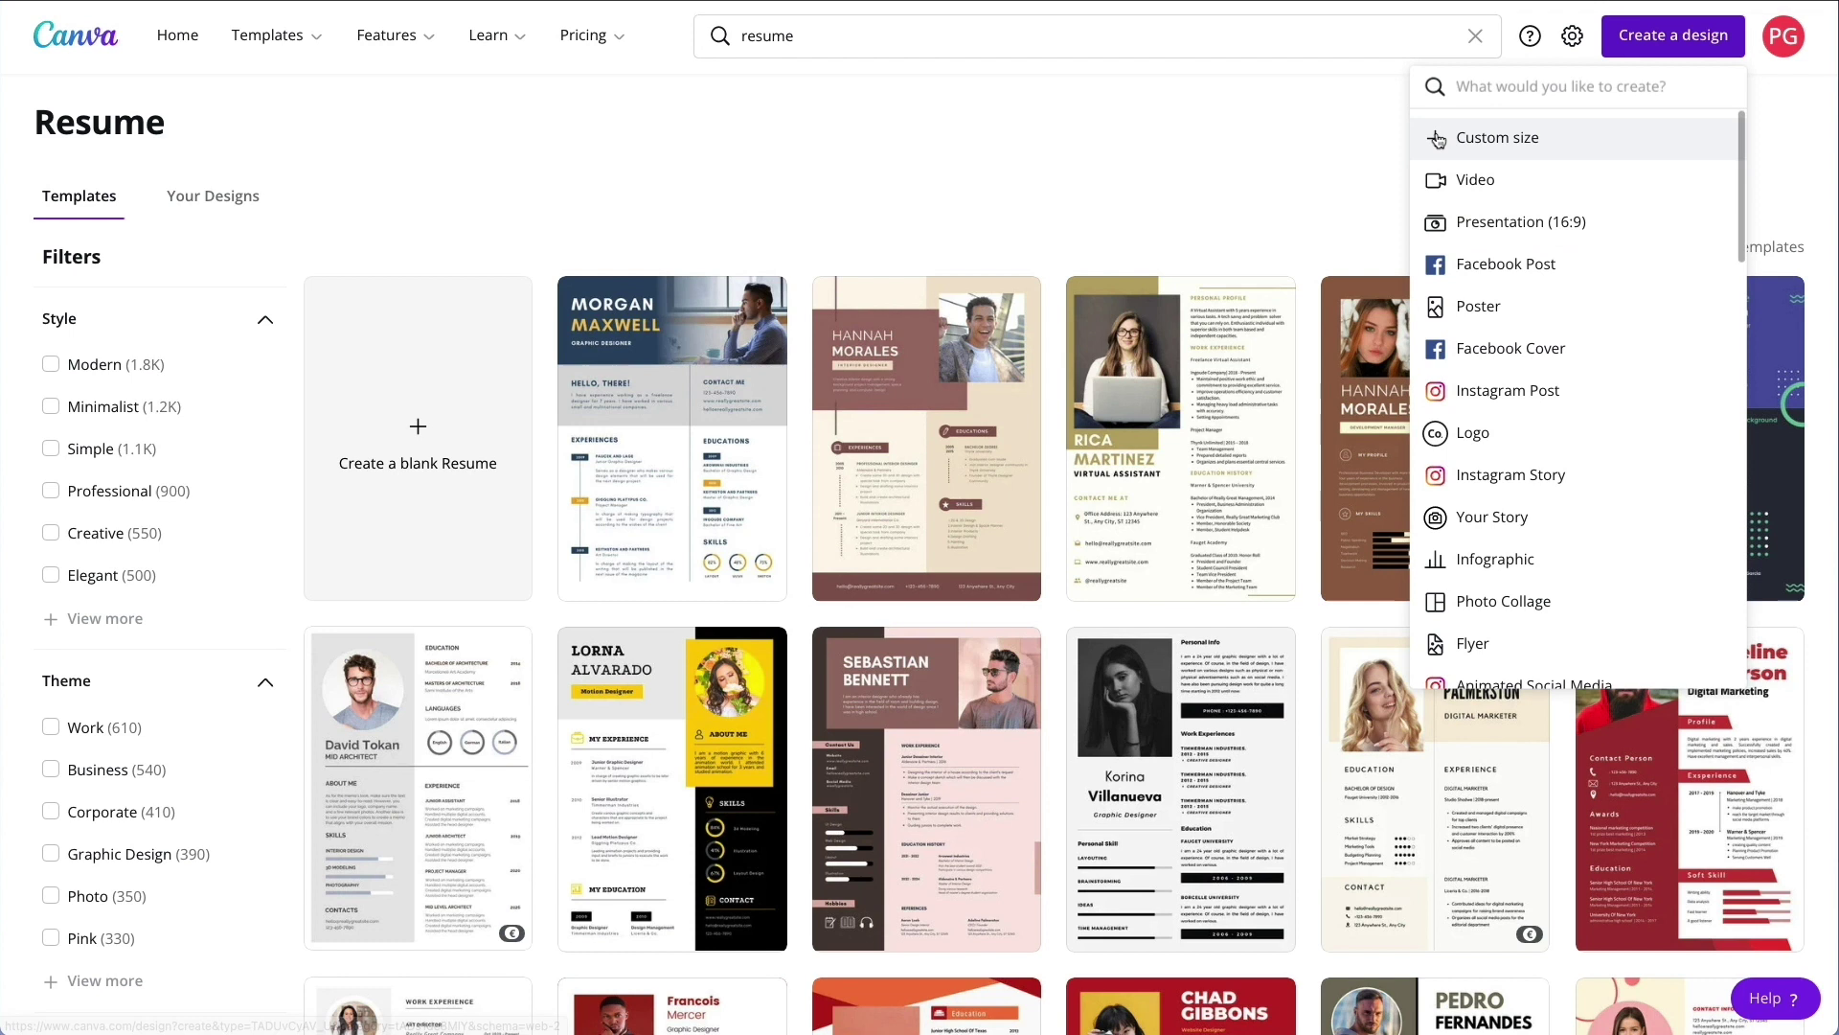
text(pinter)
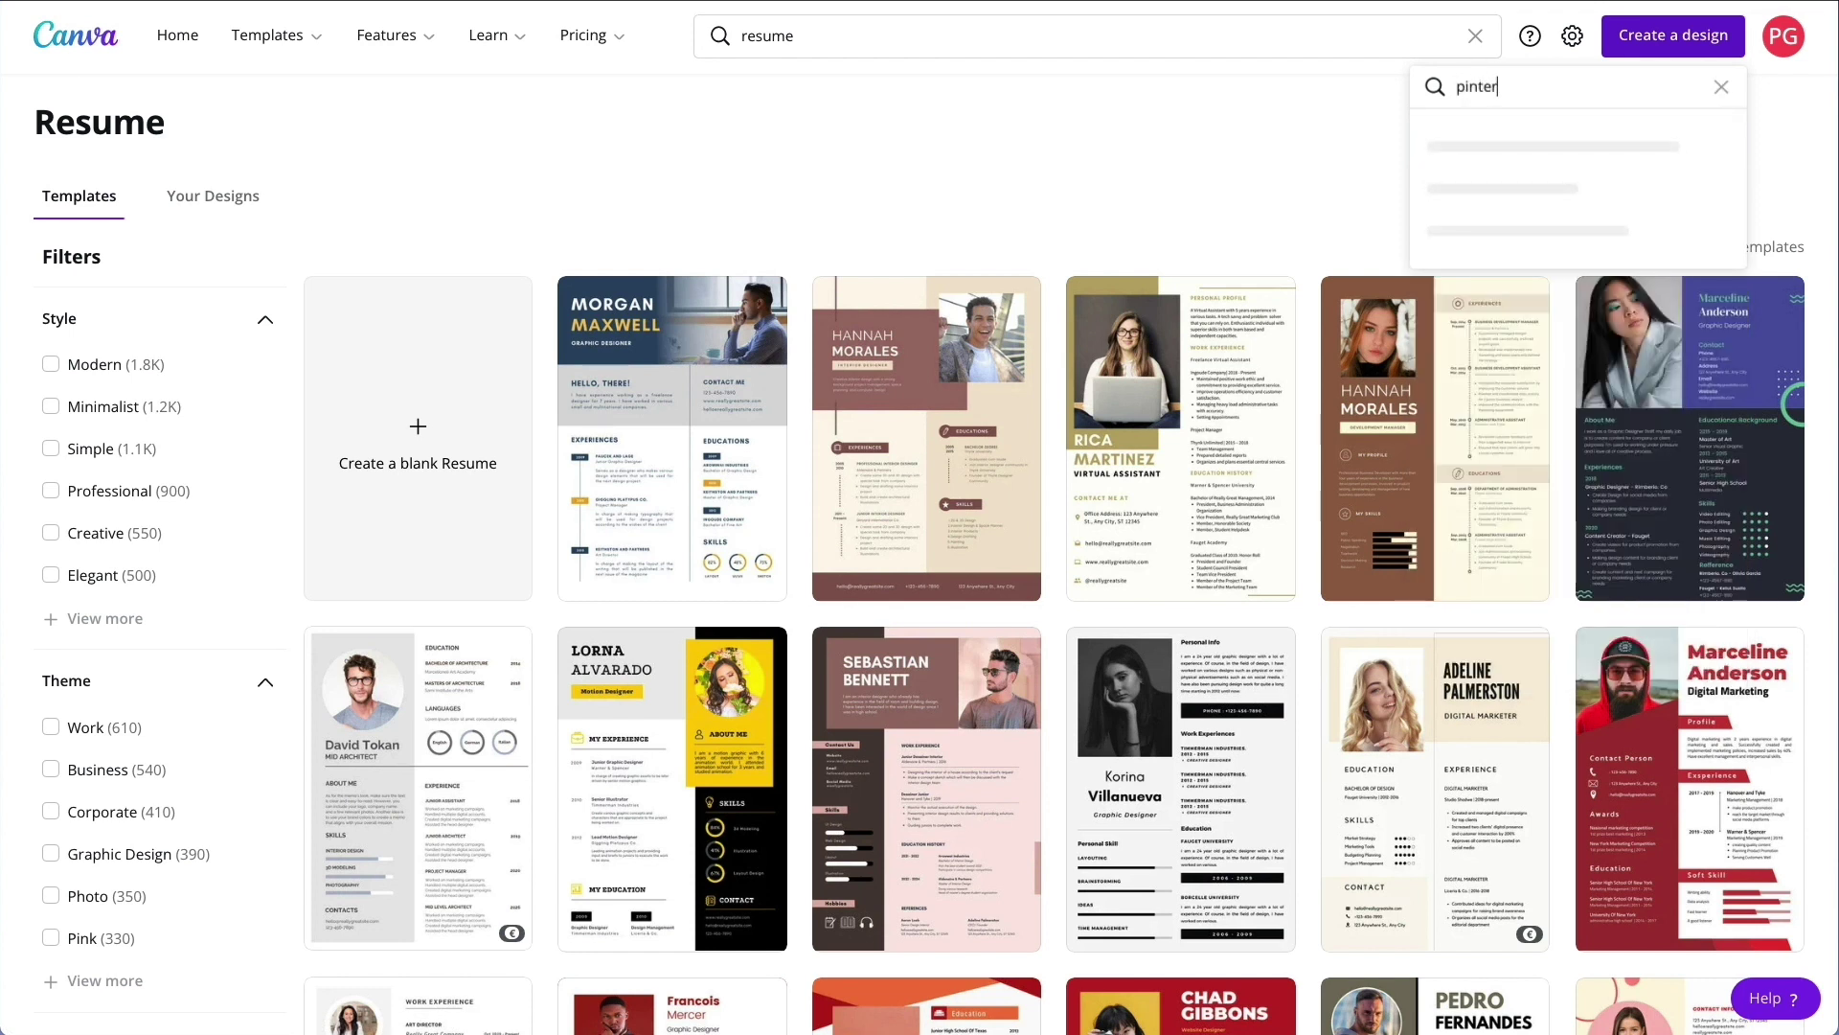
text(est)
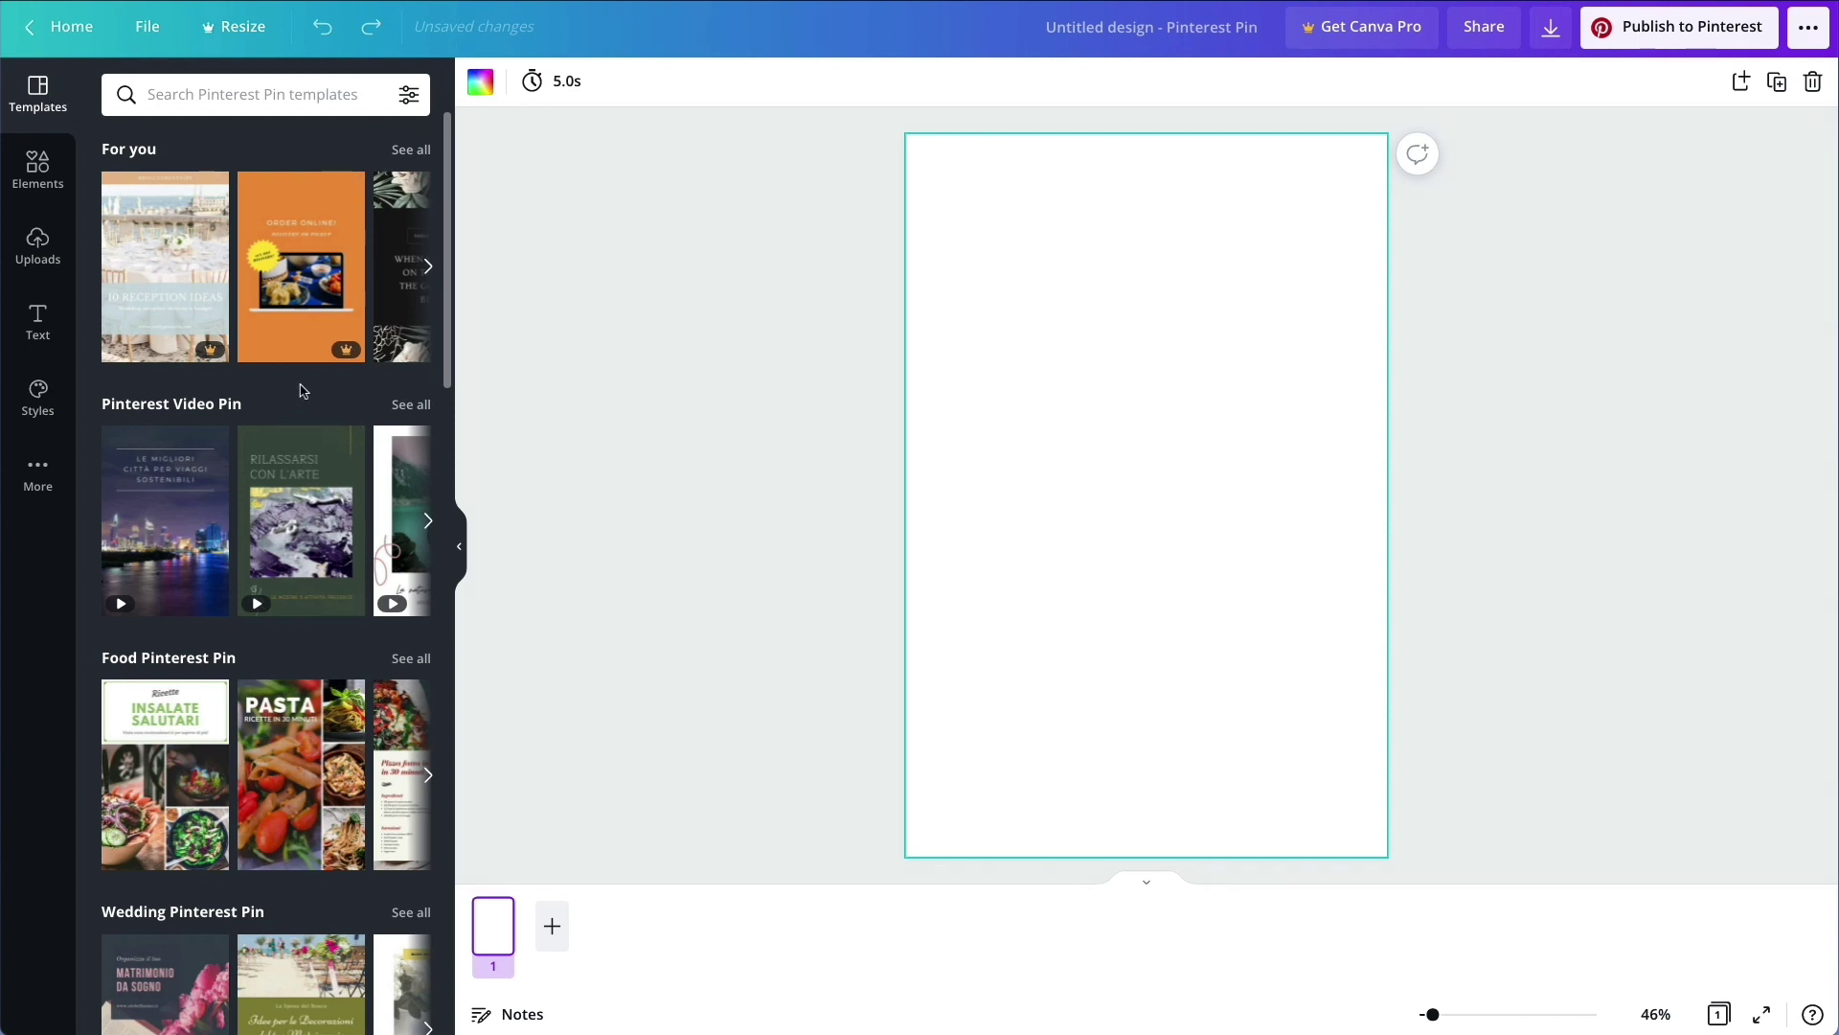
Step: Apply the PASTA food template to the pin, then switch to INSALATE SALUTARI
scroll(300, 390, down, 3)
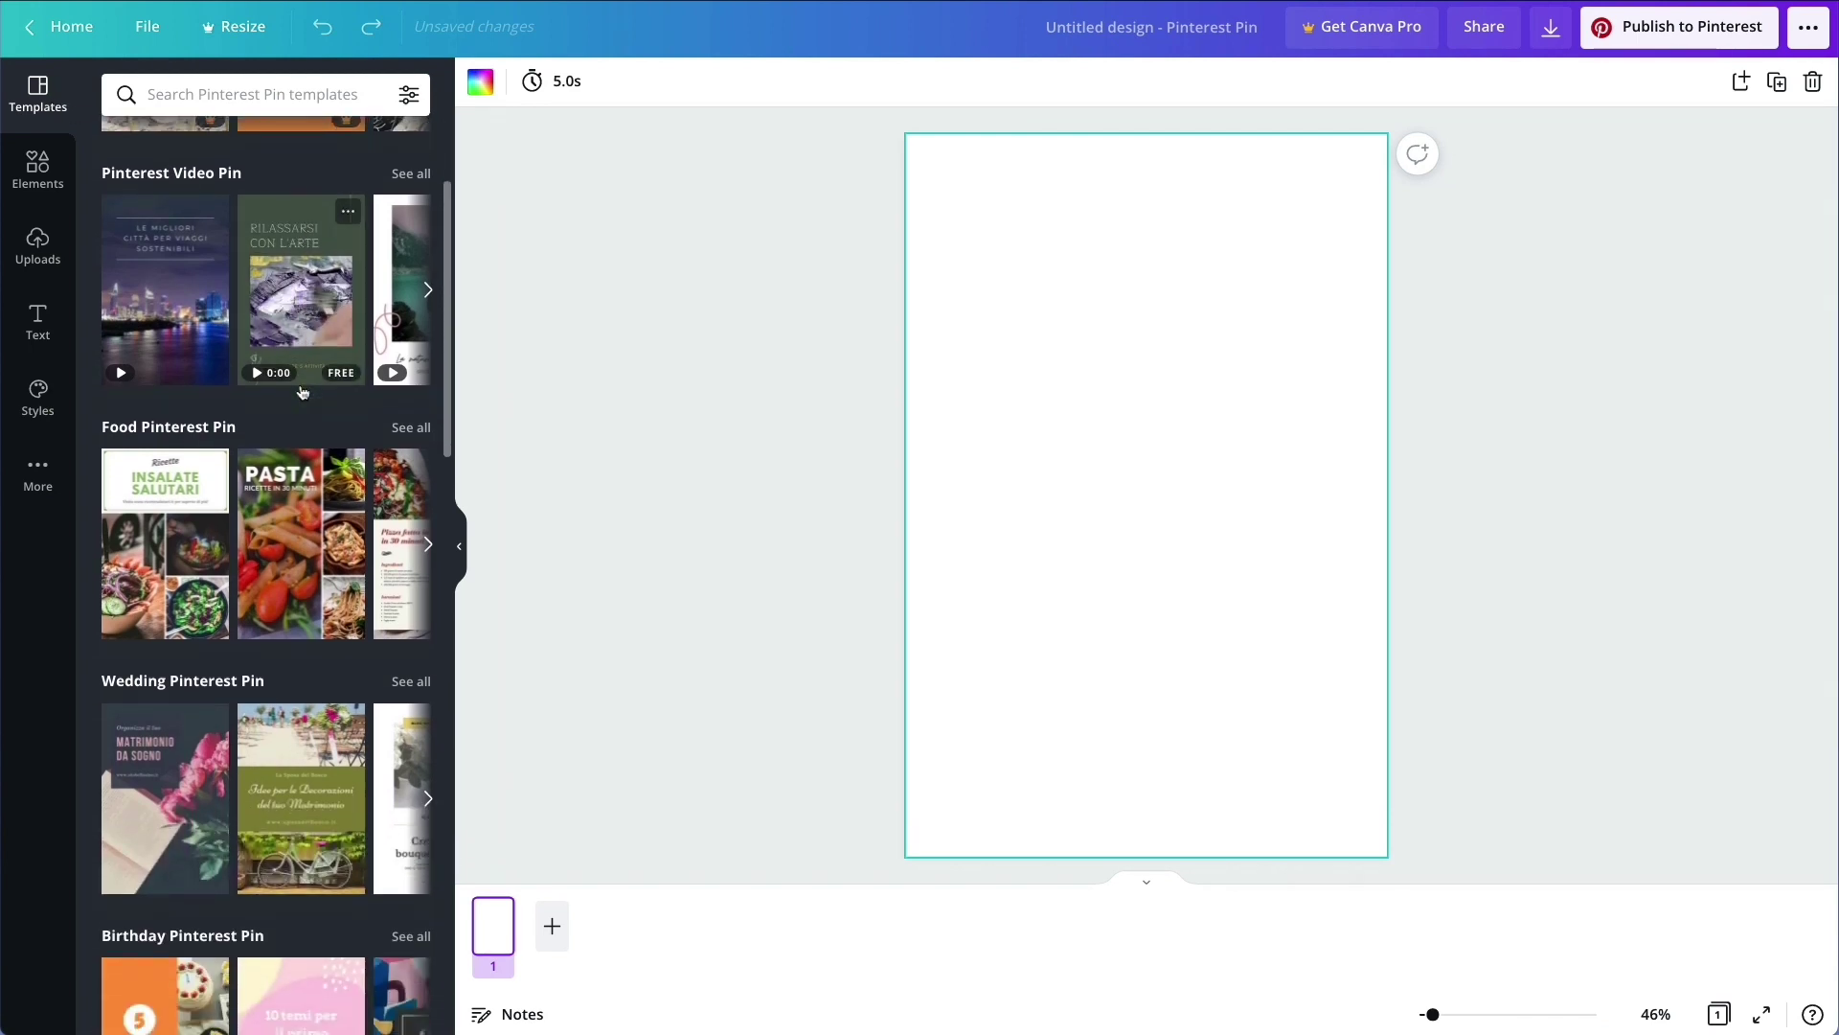
click(285, 499)
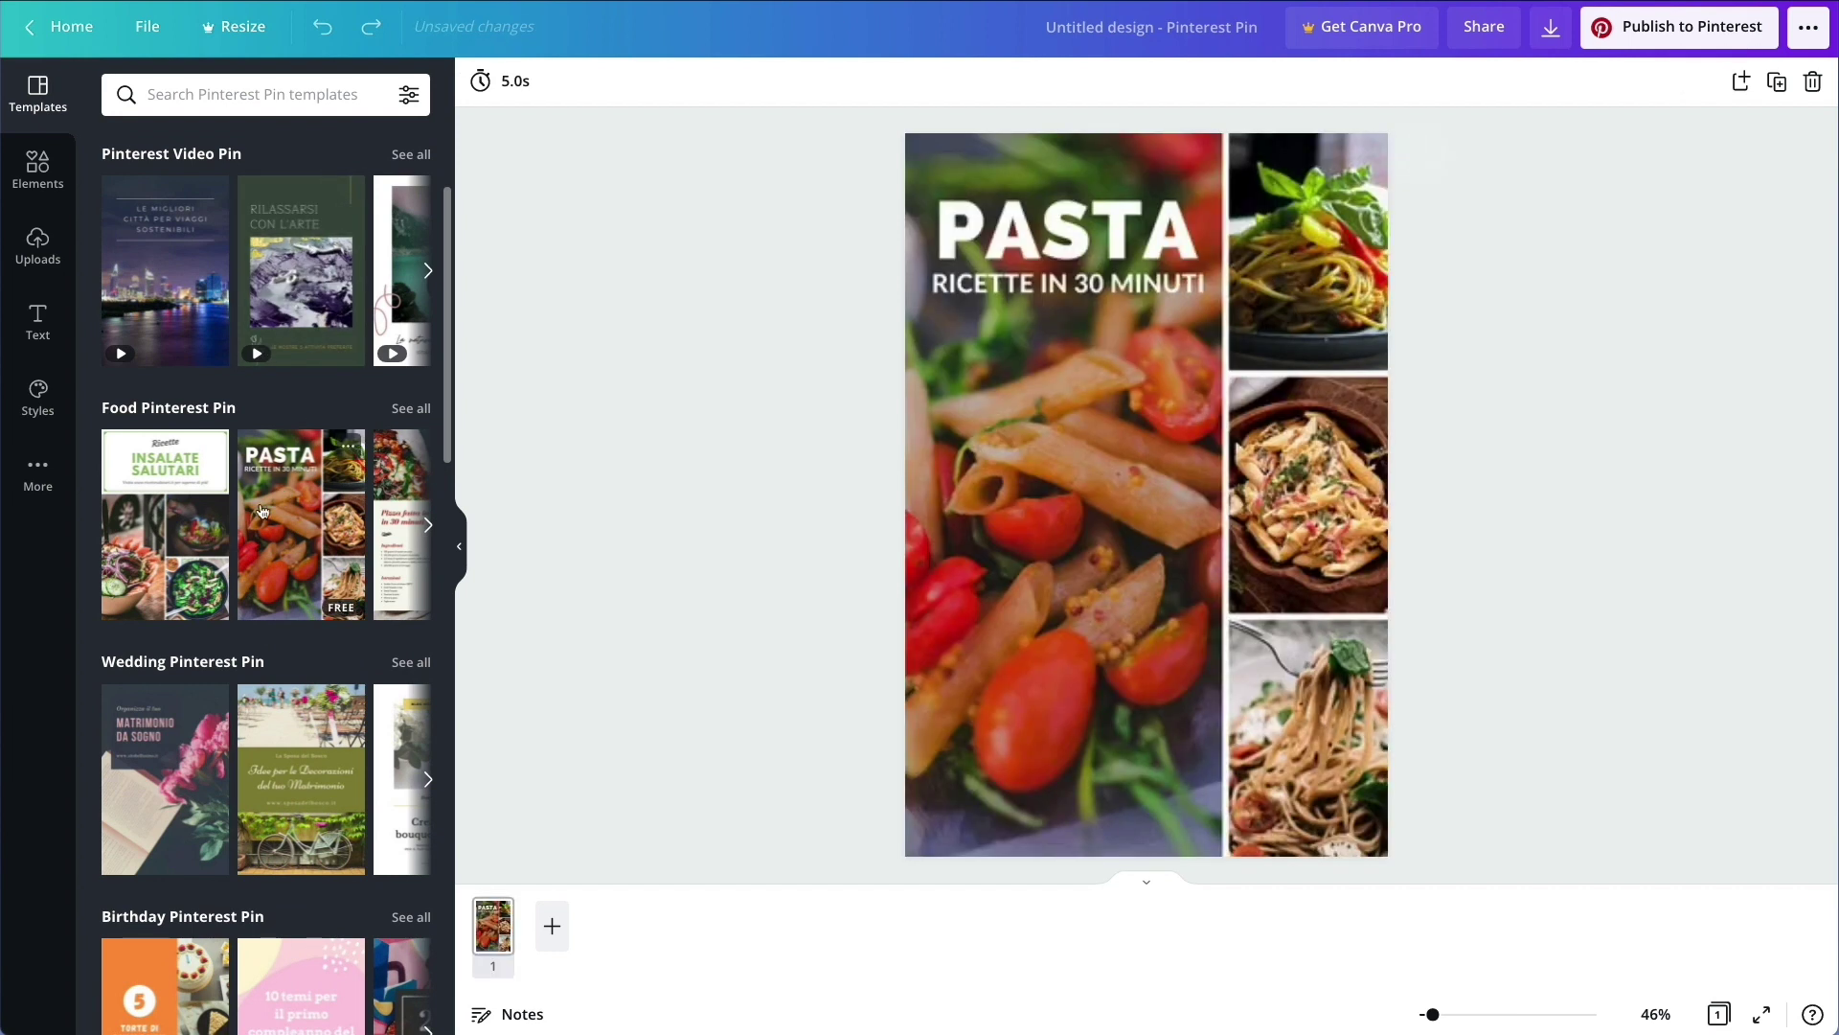
click(173, 502)
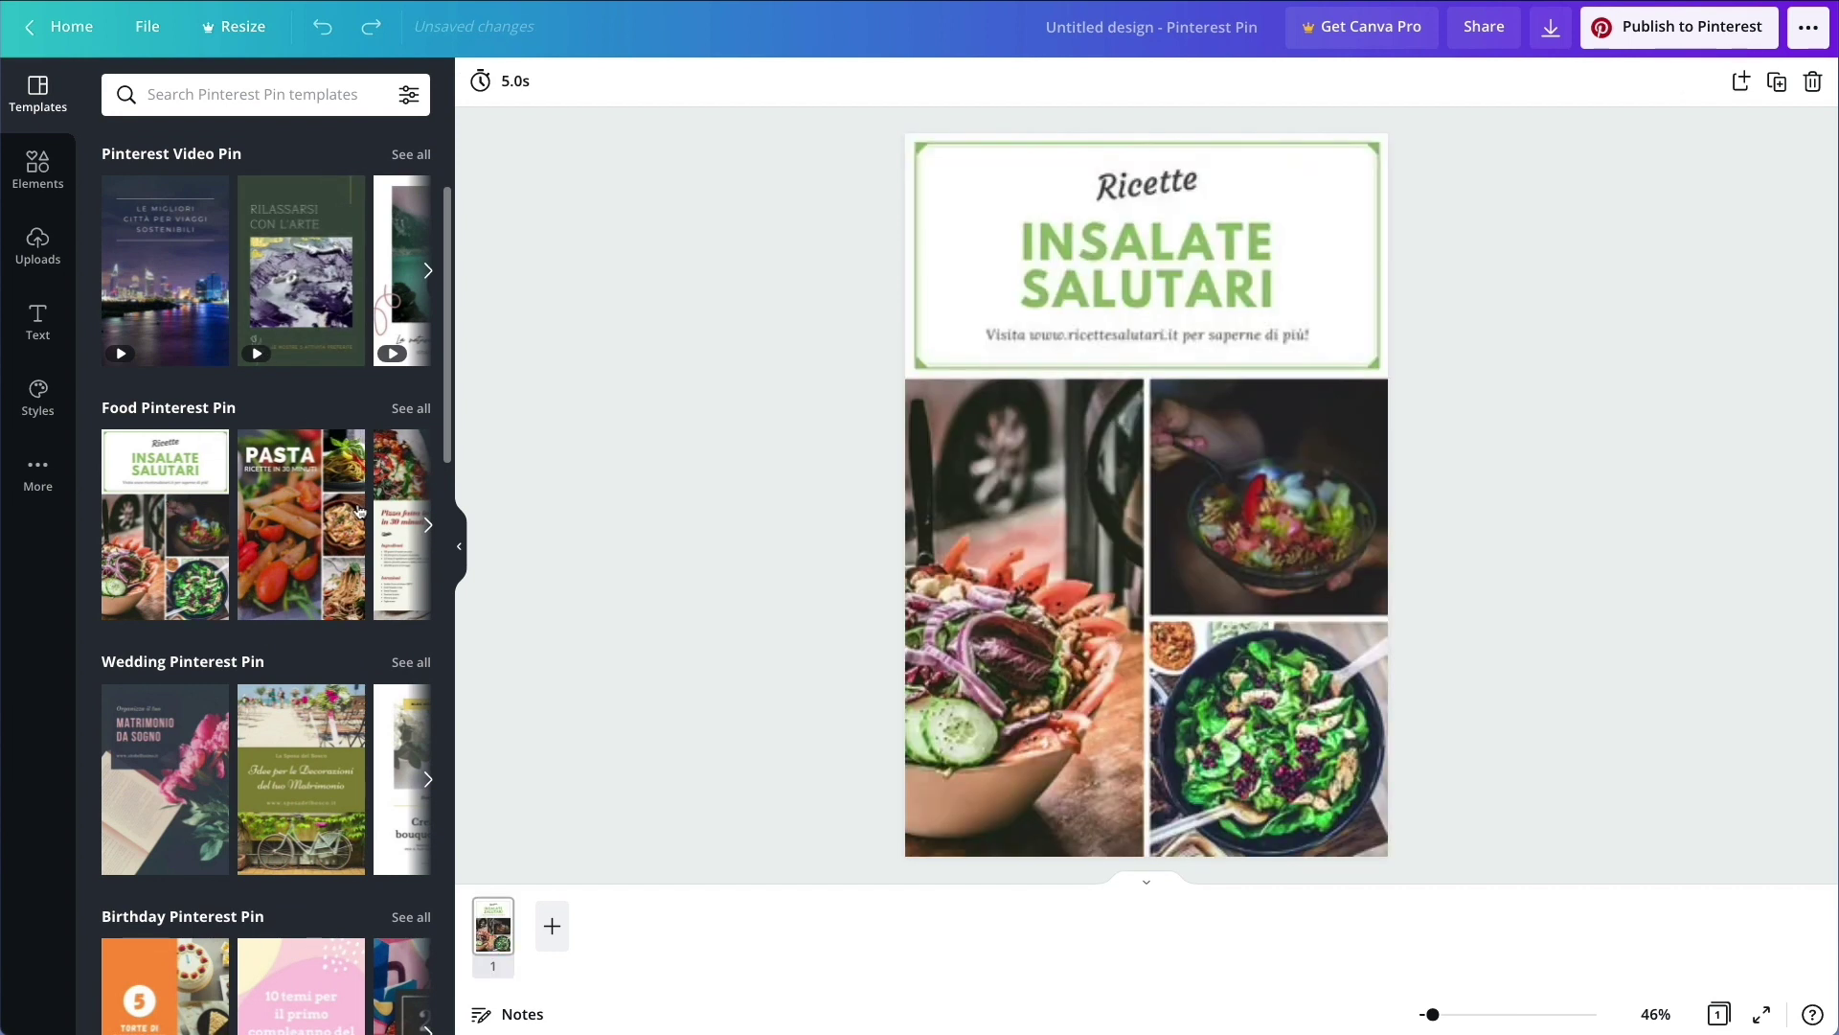
scroll(266, 724, down, 1)
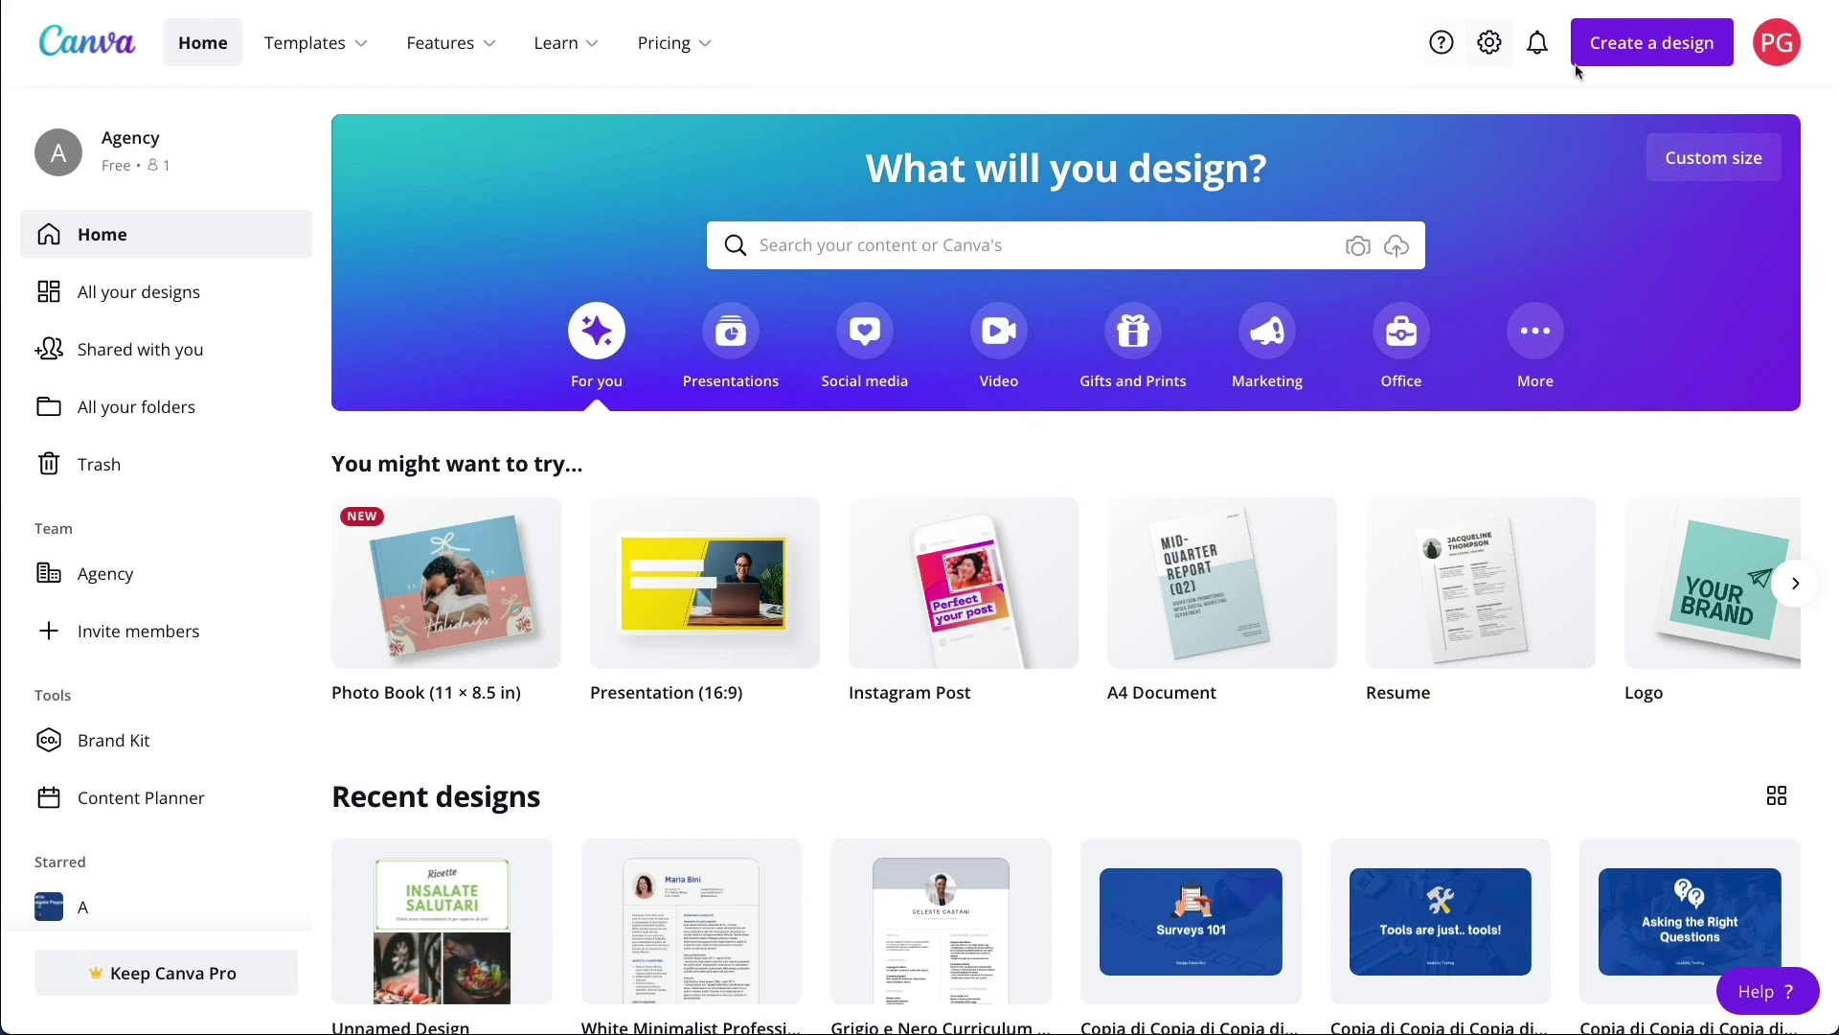
Step: Create a blank A4 document and zoom in with Ctrl+plus
click(1652, 43)
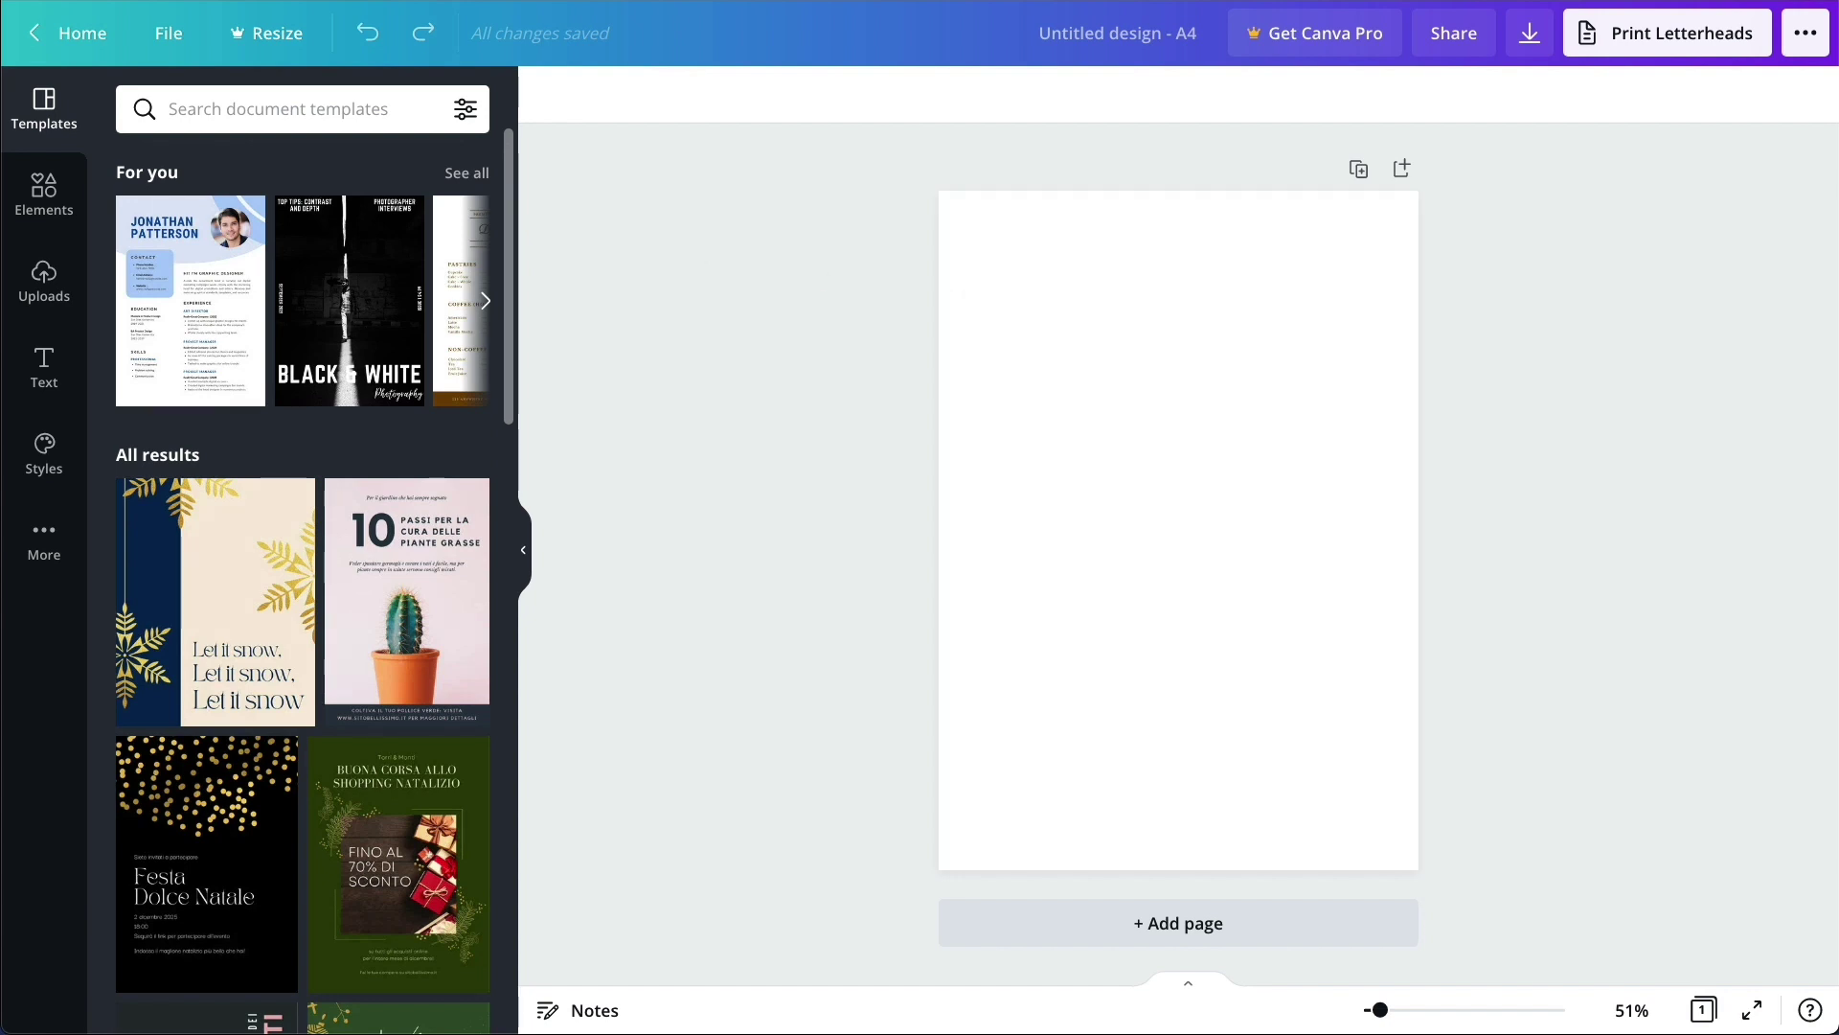
click(1111, 274)
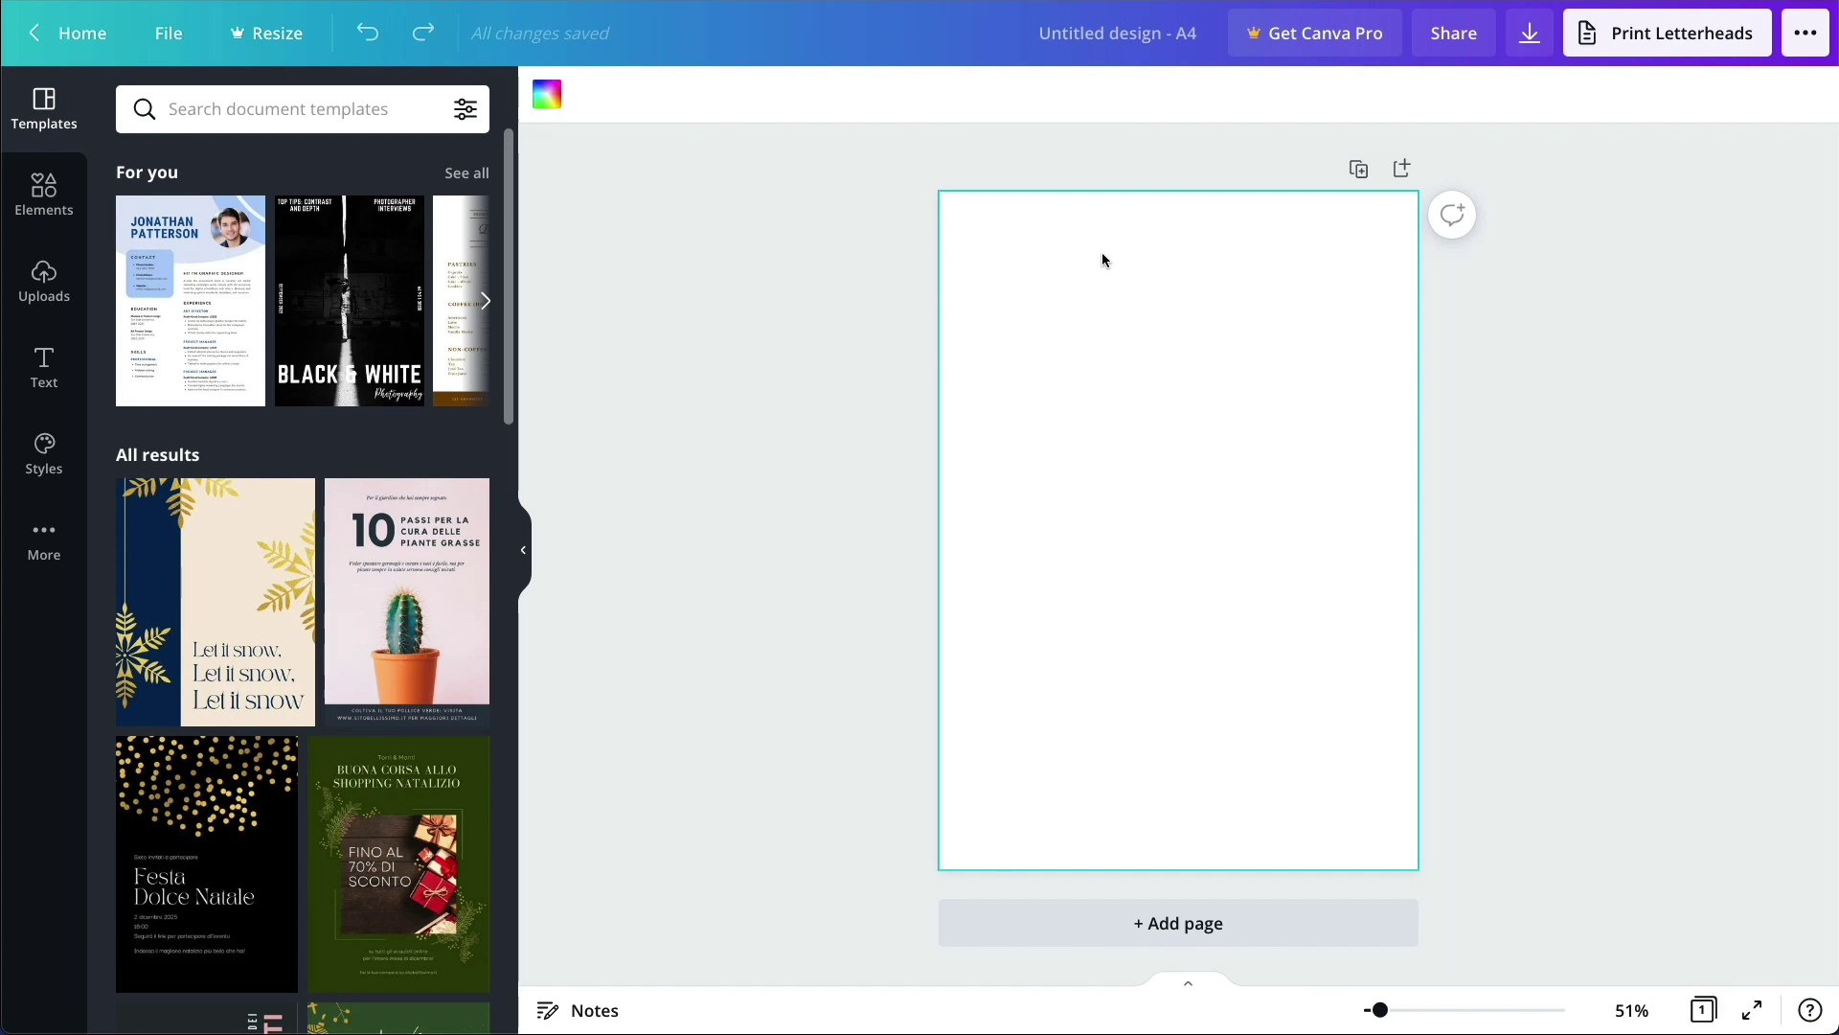
key(ctrl+plus)
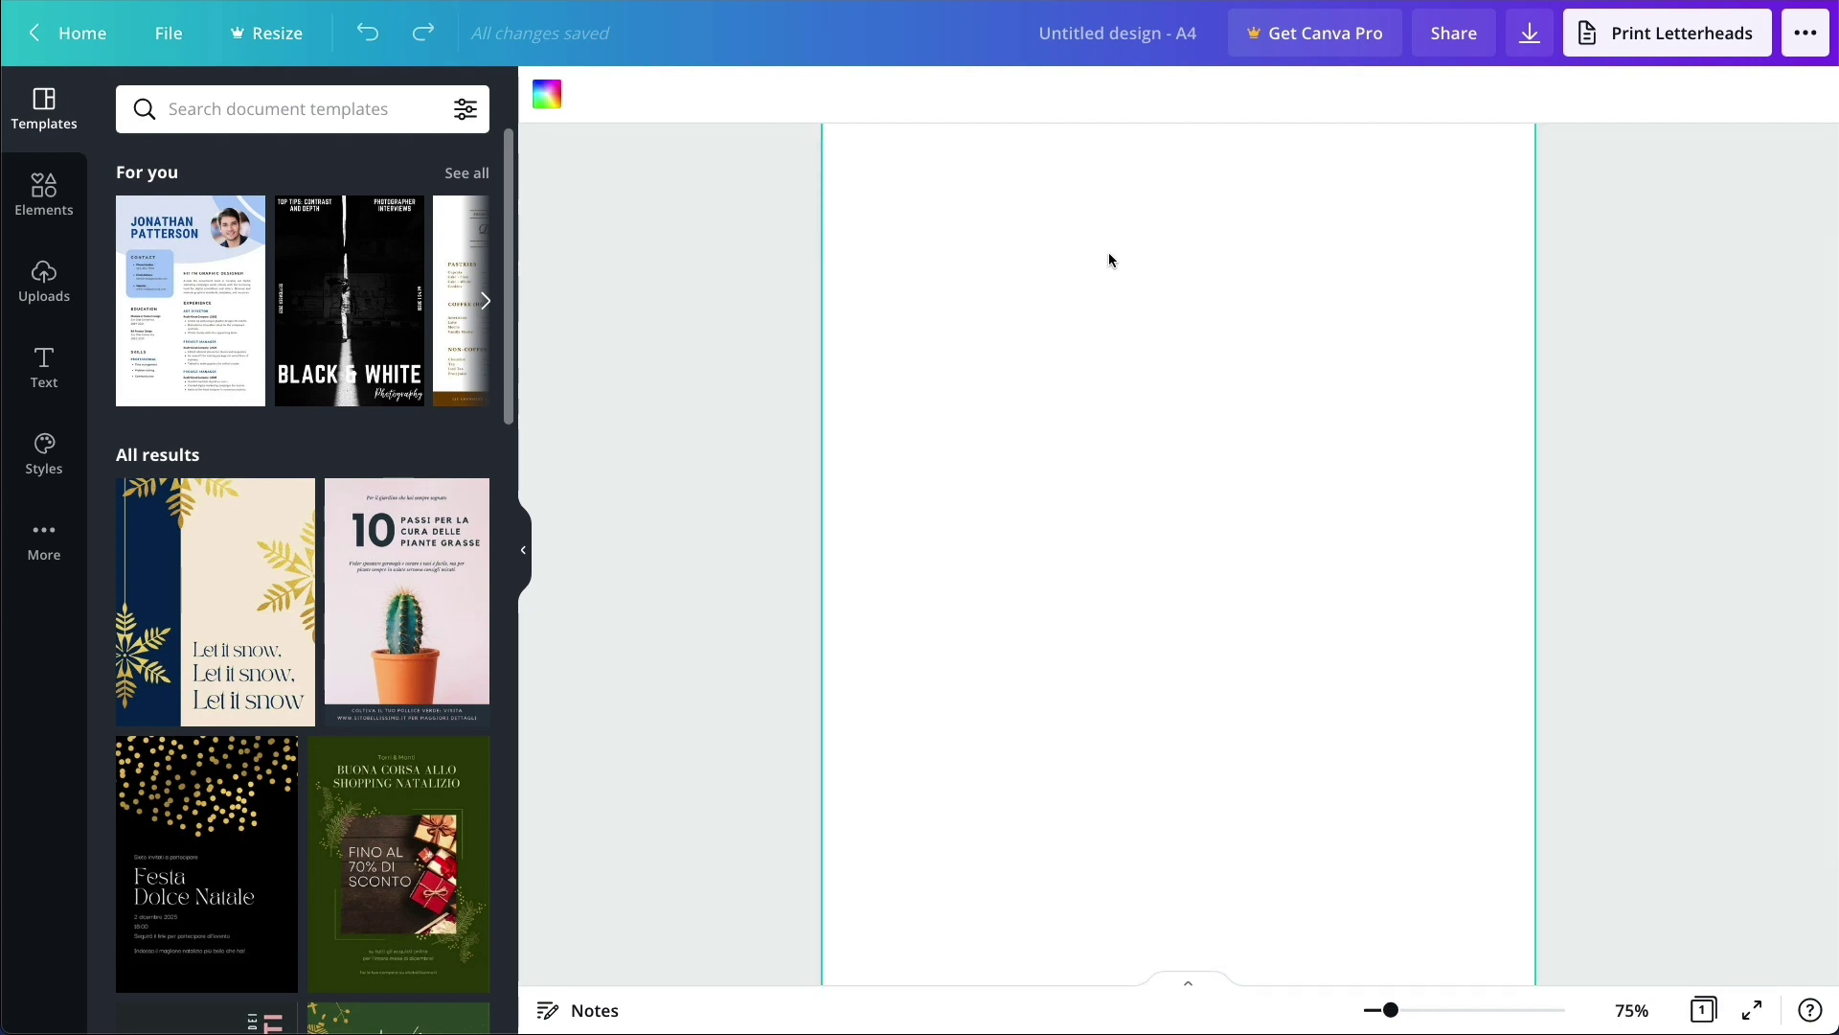
scroll(1113, 289, up, 2)
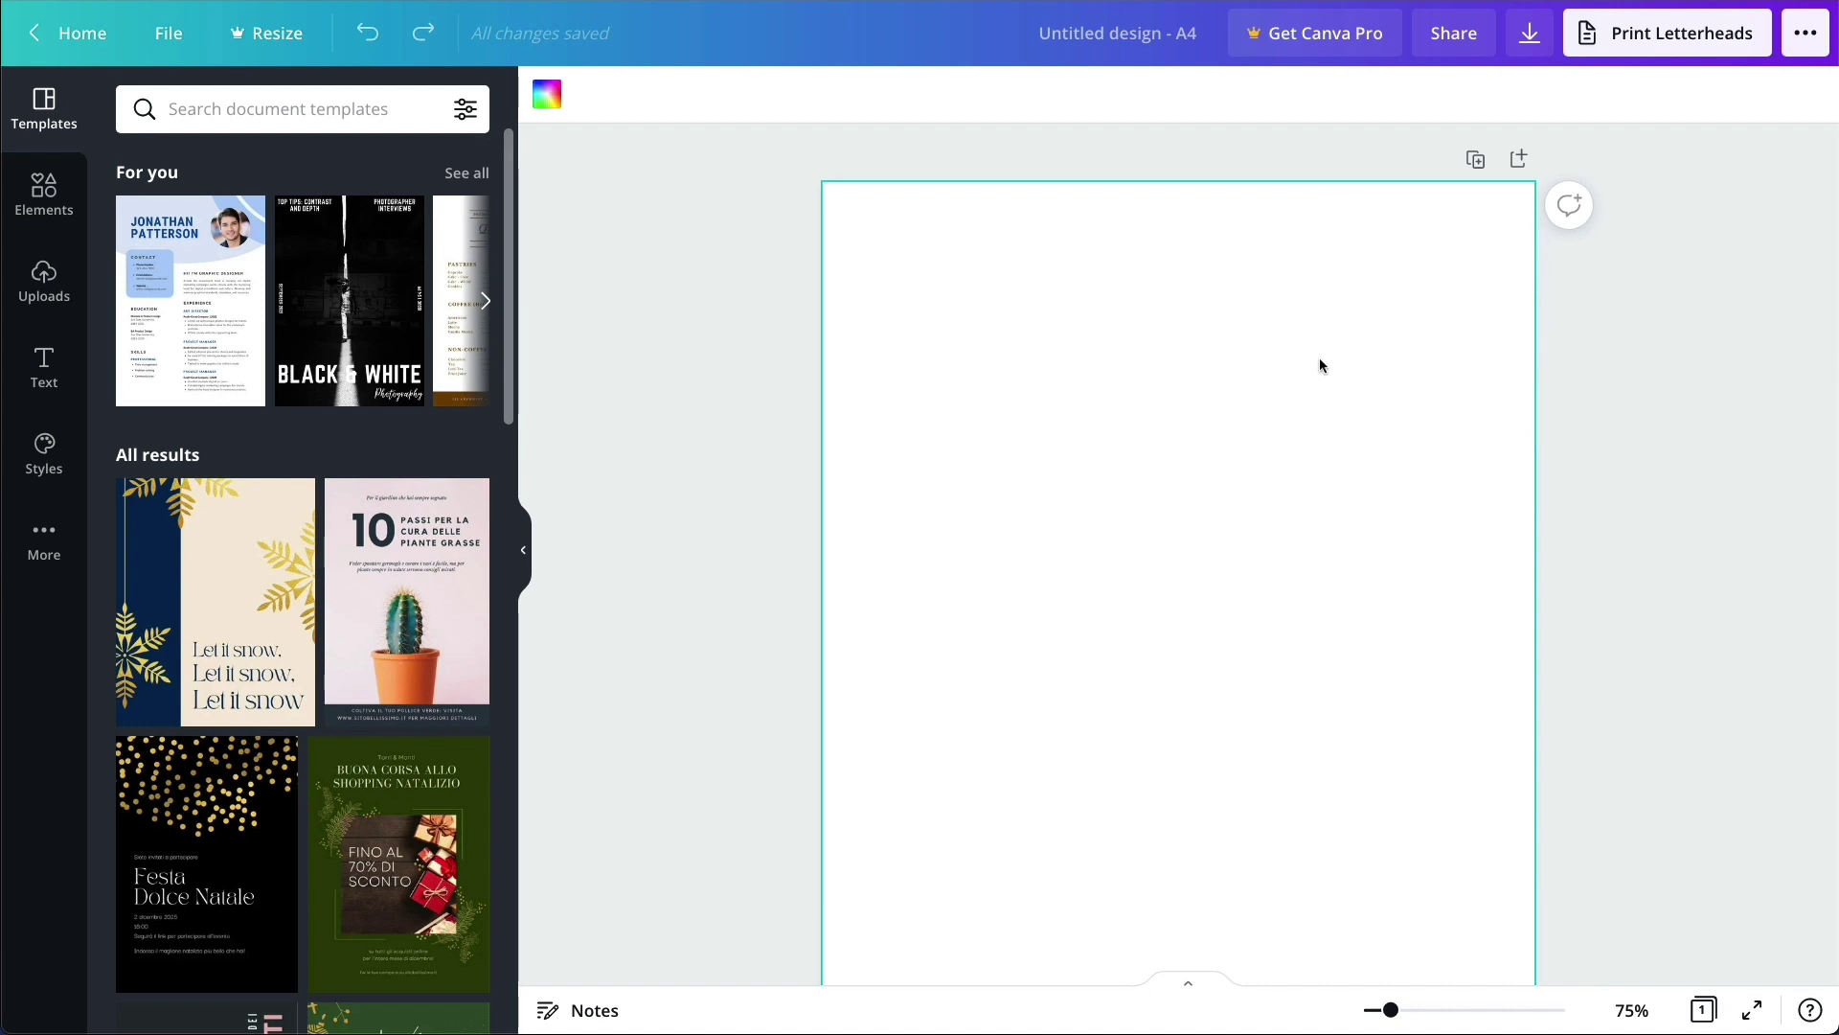
Step: Try red, teal, cyan, sky blue and navy page backgrounds, settling on orange
click(547, 96)
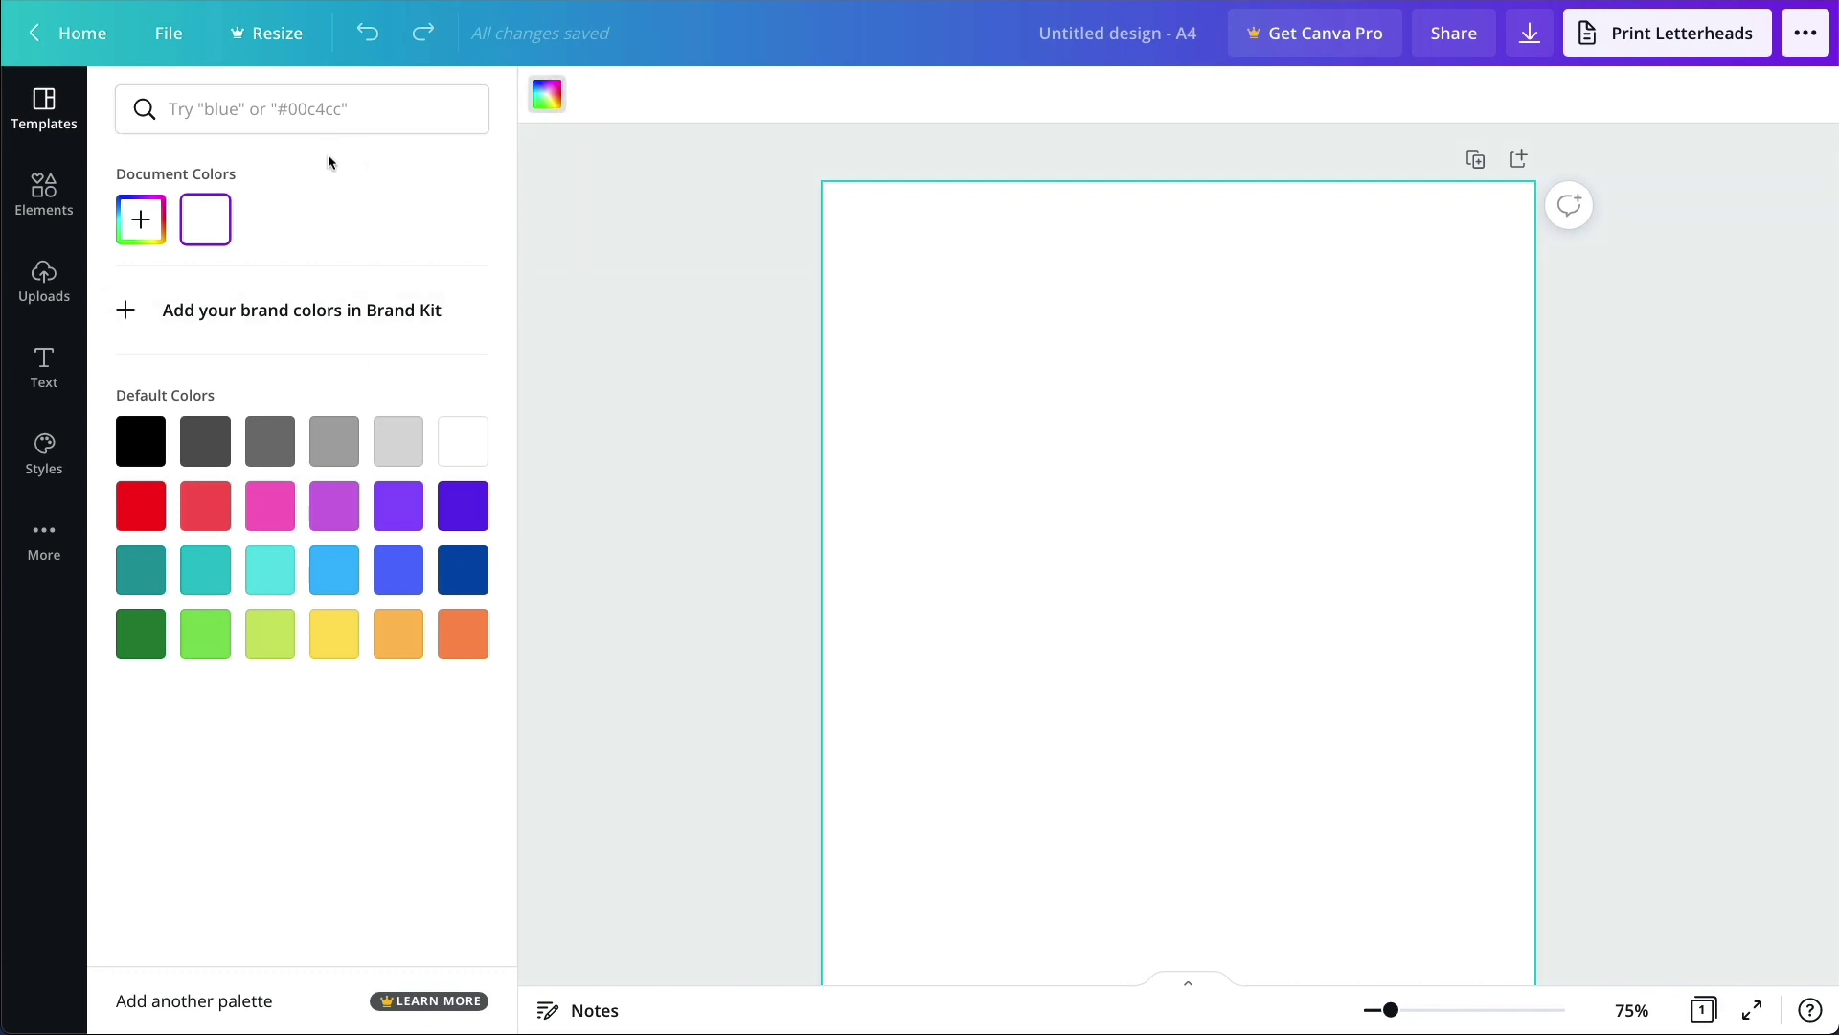
click(835, 335)
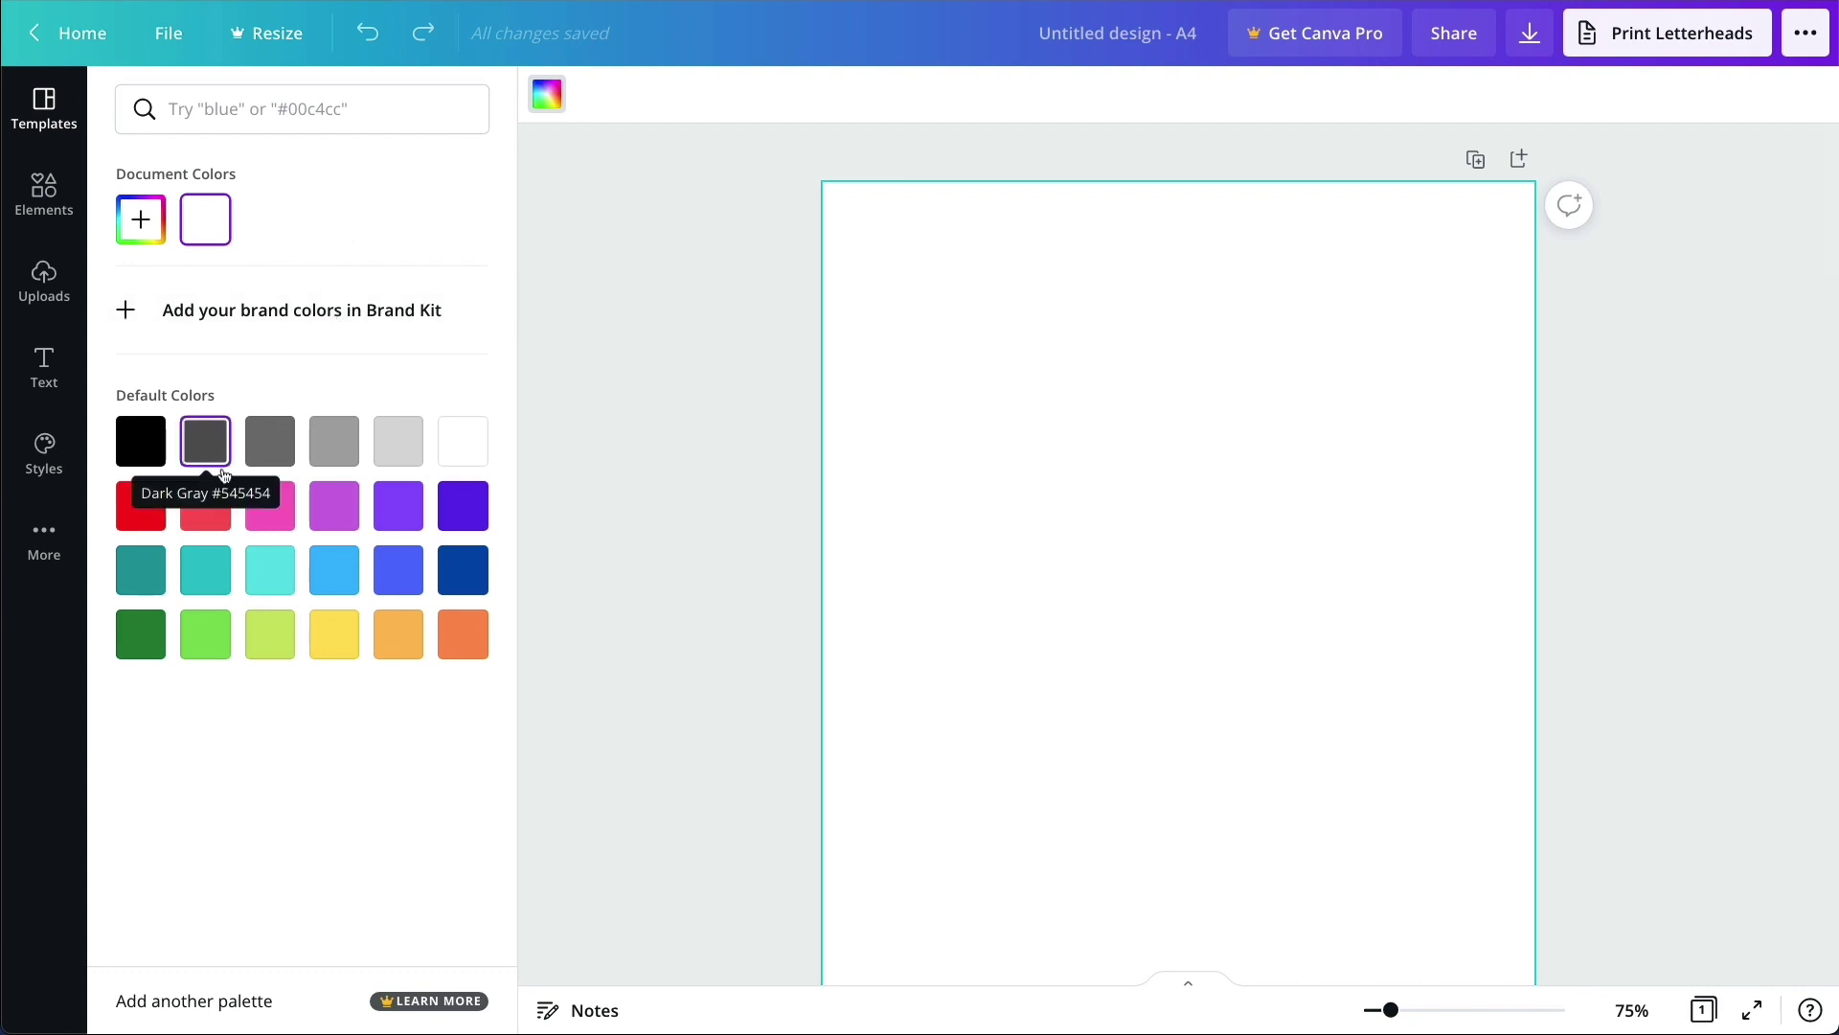
click(221, 510)
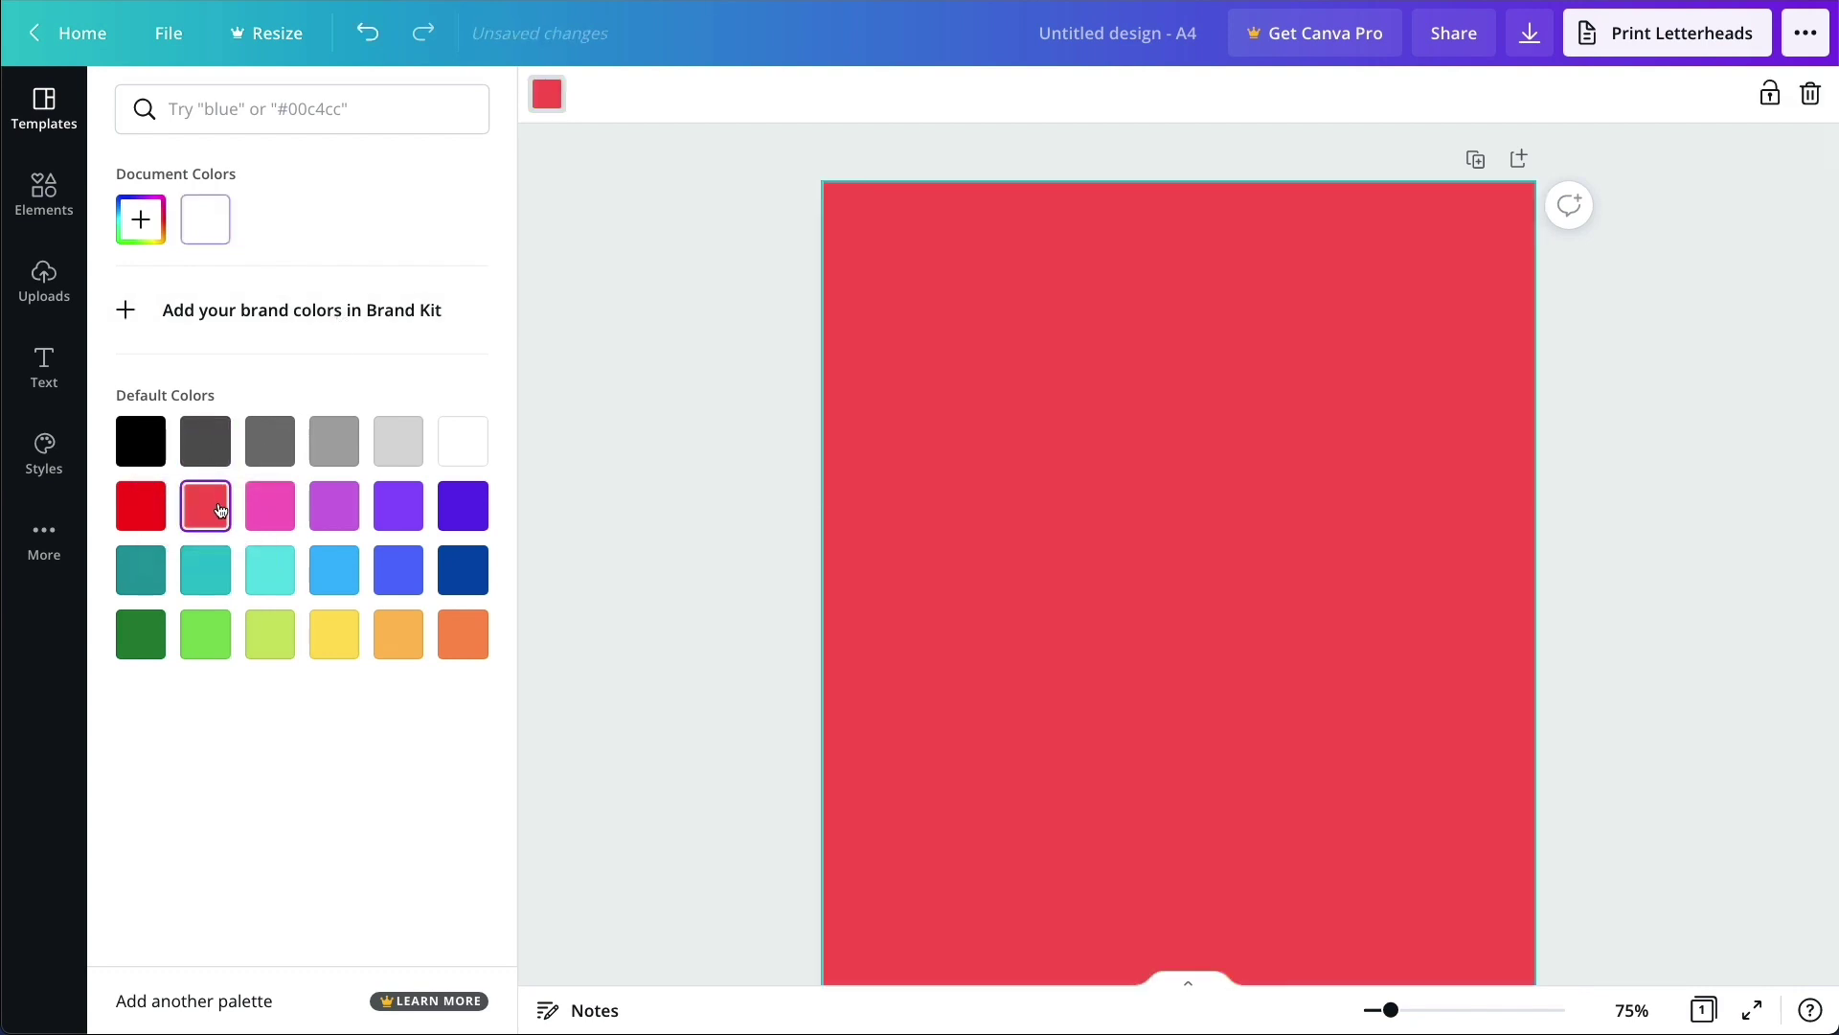
click(222, 567)
click(272, 572)
click(358, 583)
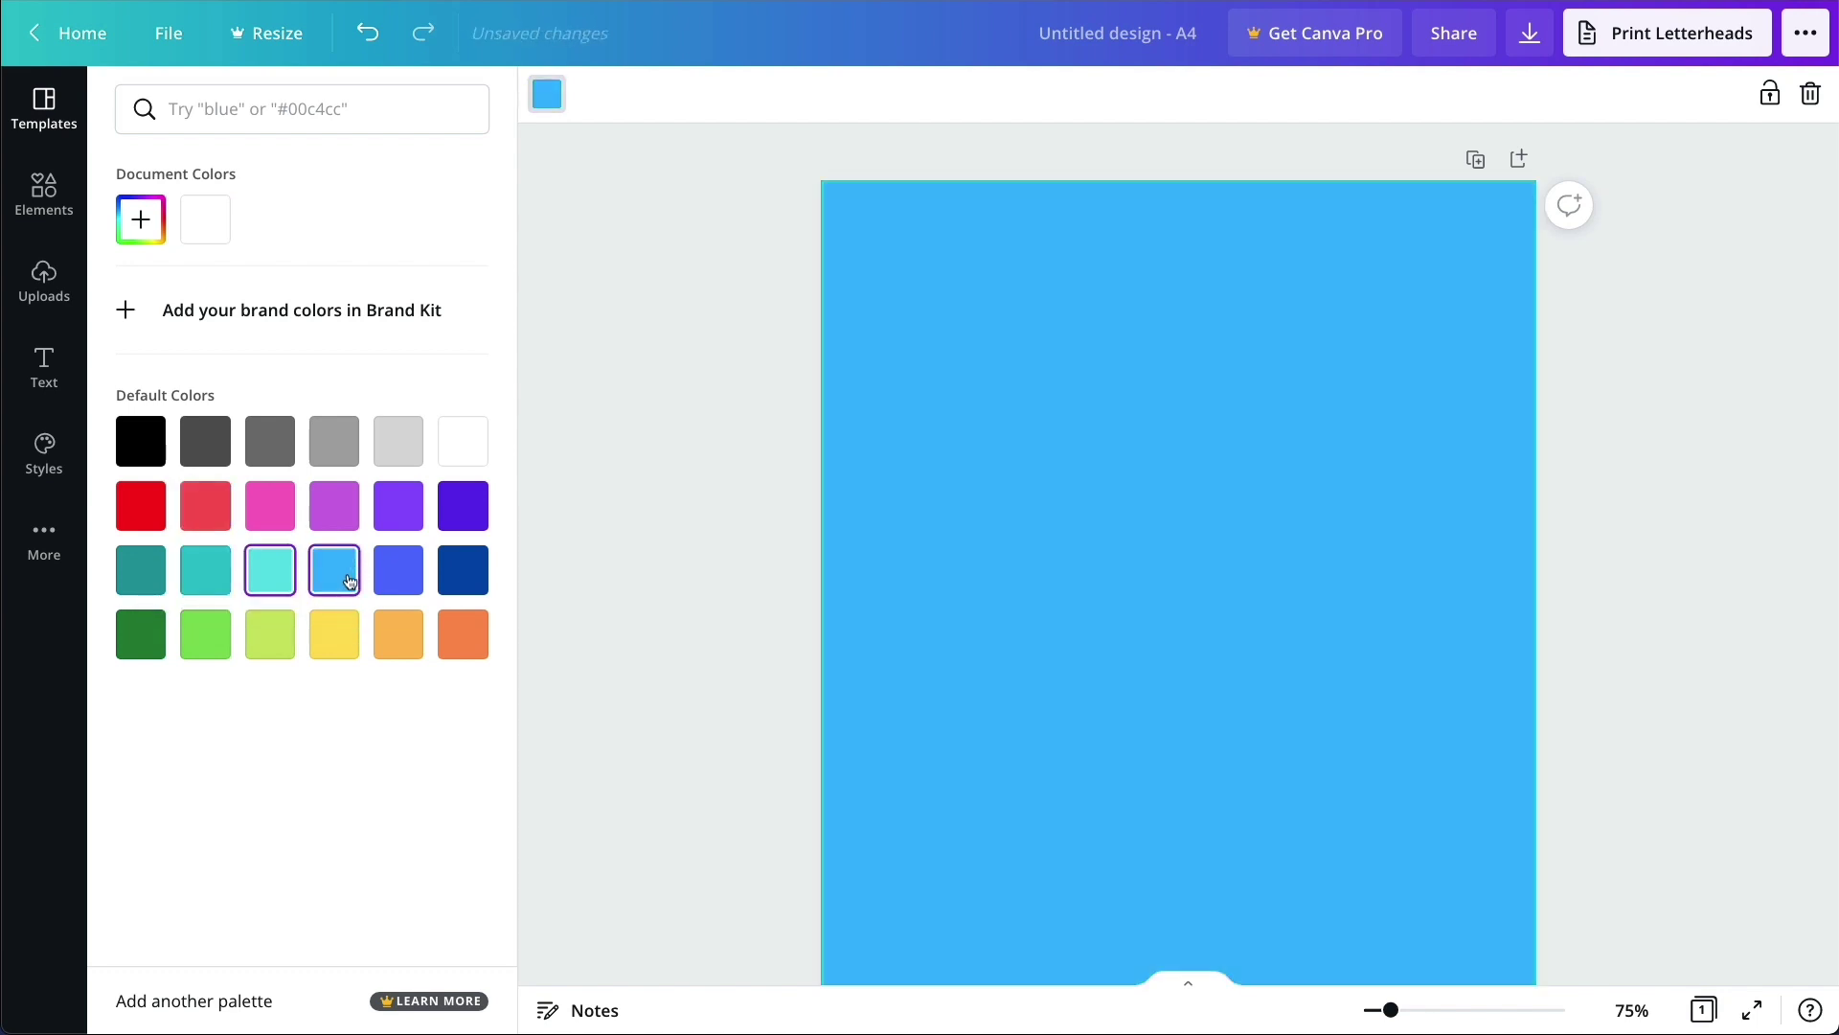
click(460, 574)
click(463, 641)
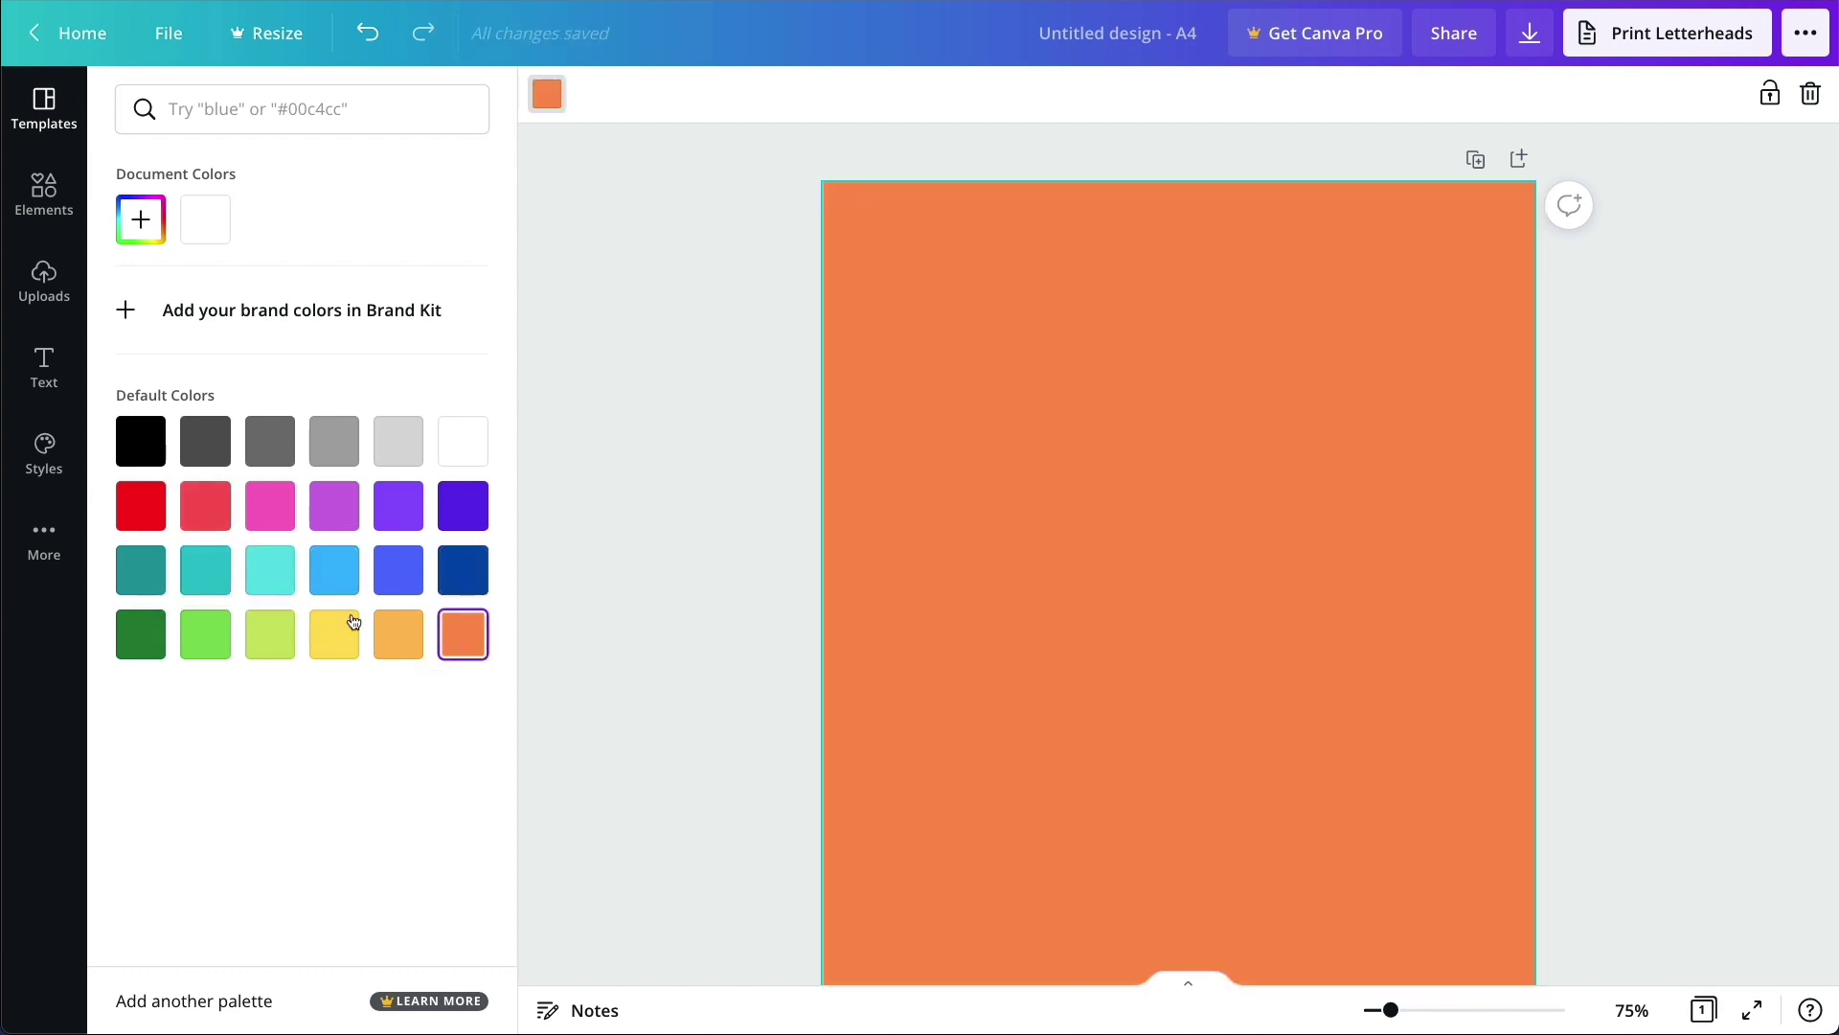
Step: Add a new custom document colour, darkening it and shifting its hue toward green
click(144, 226)
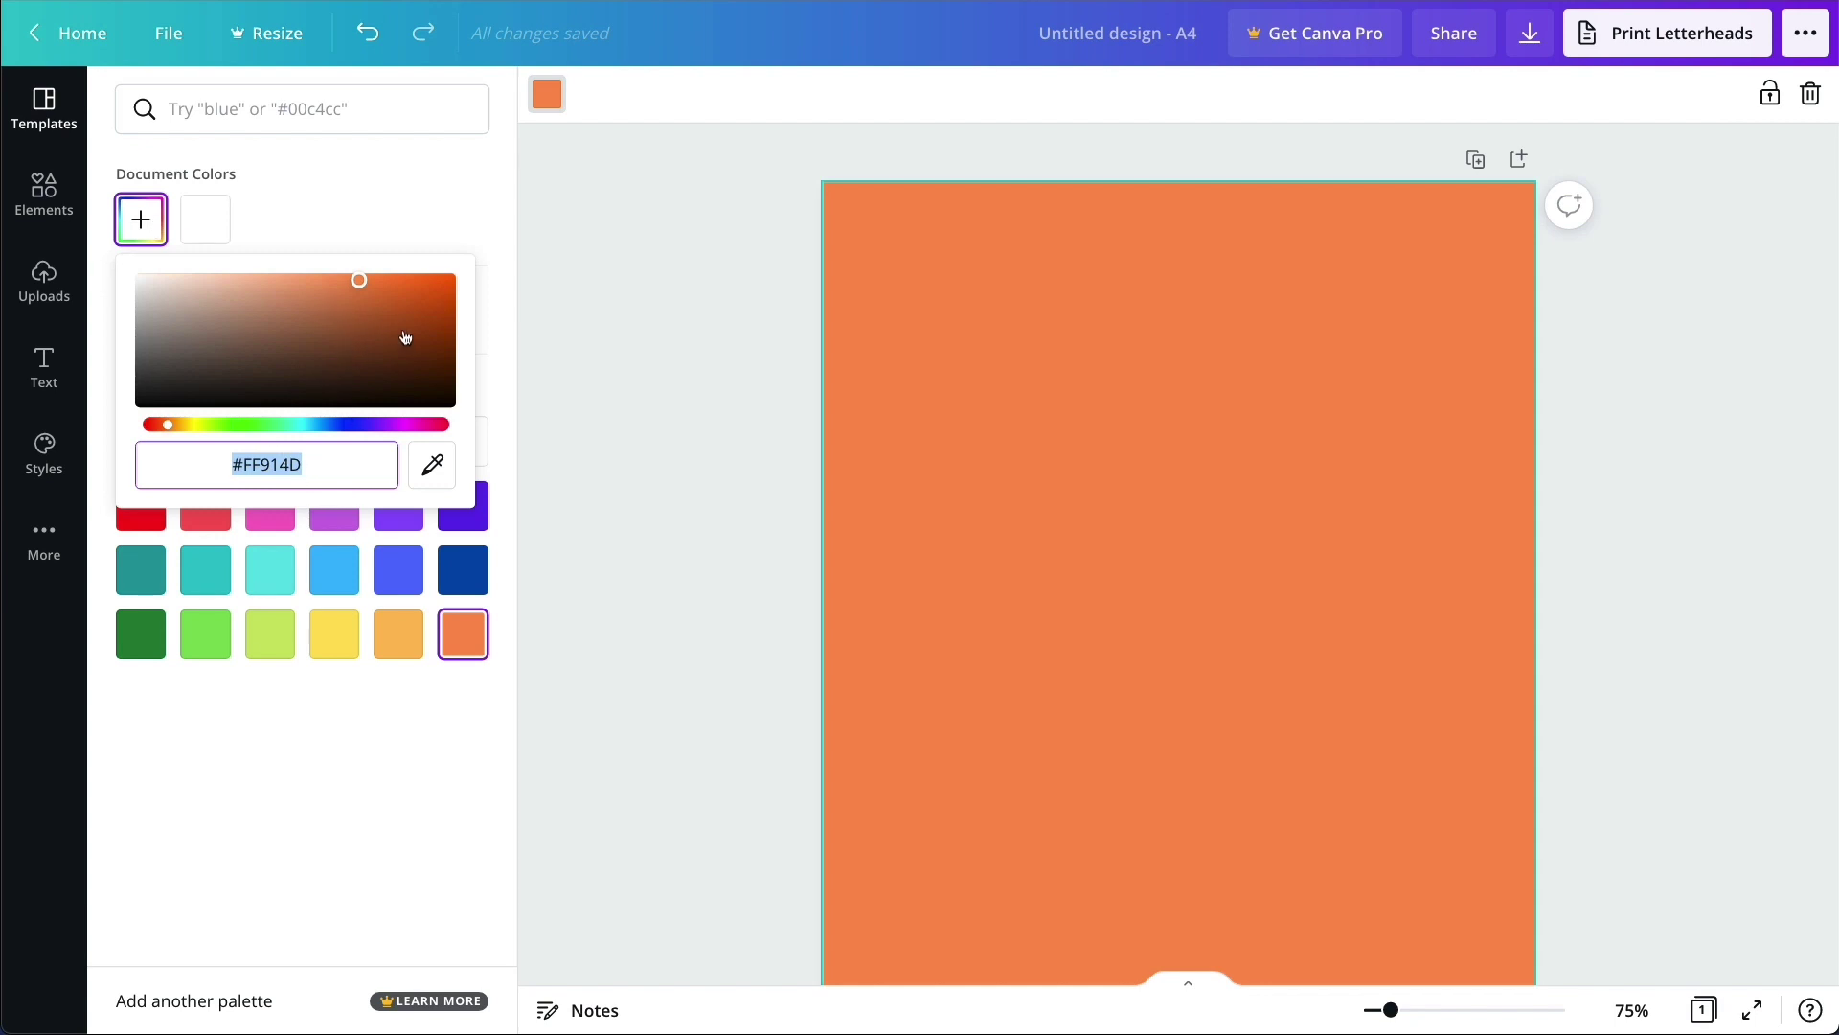
drag(405, 337, 450, 306)
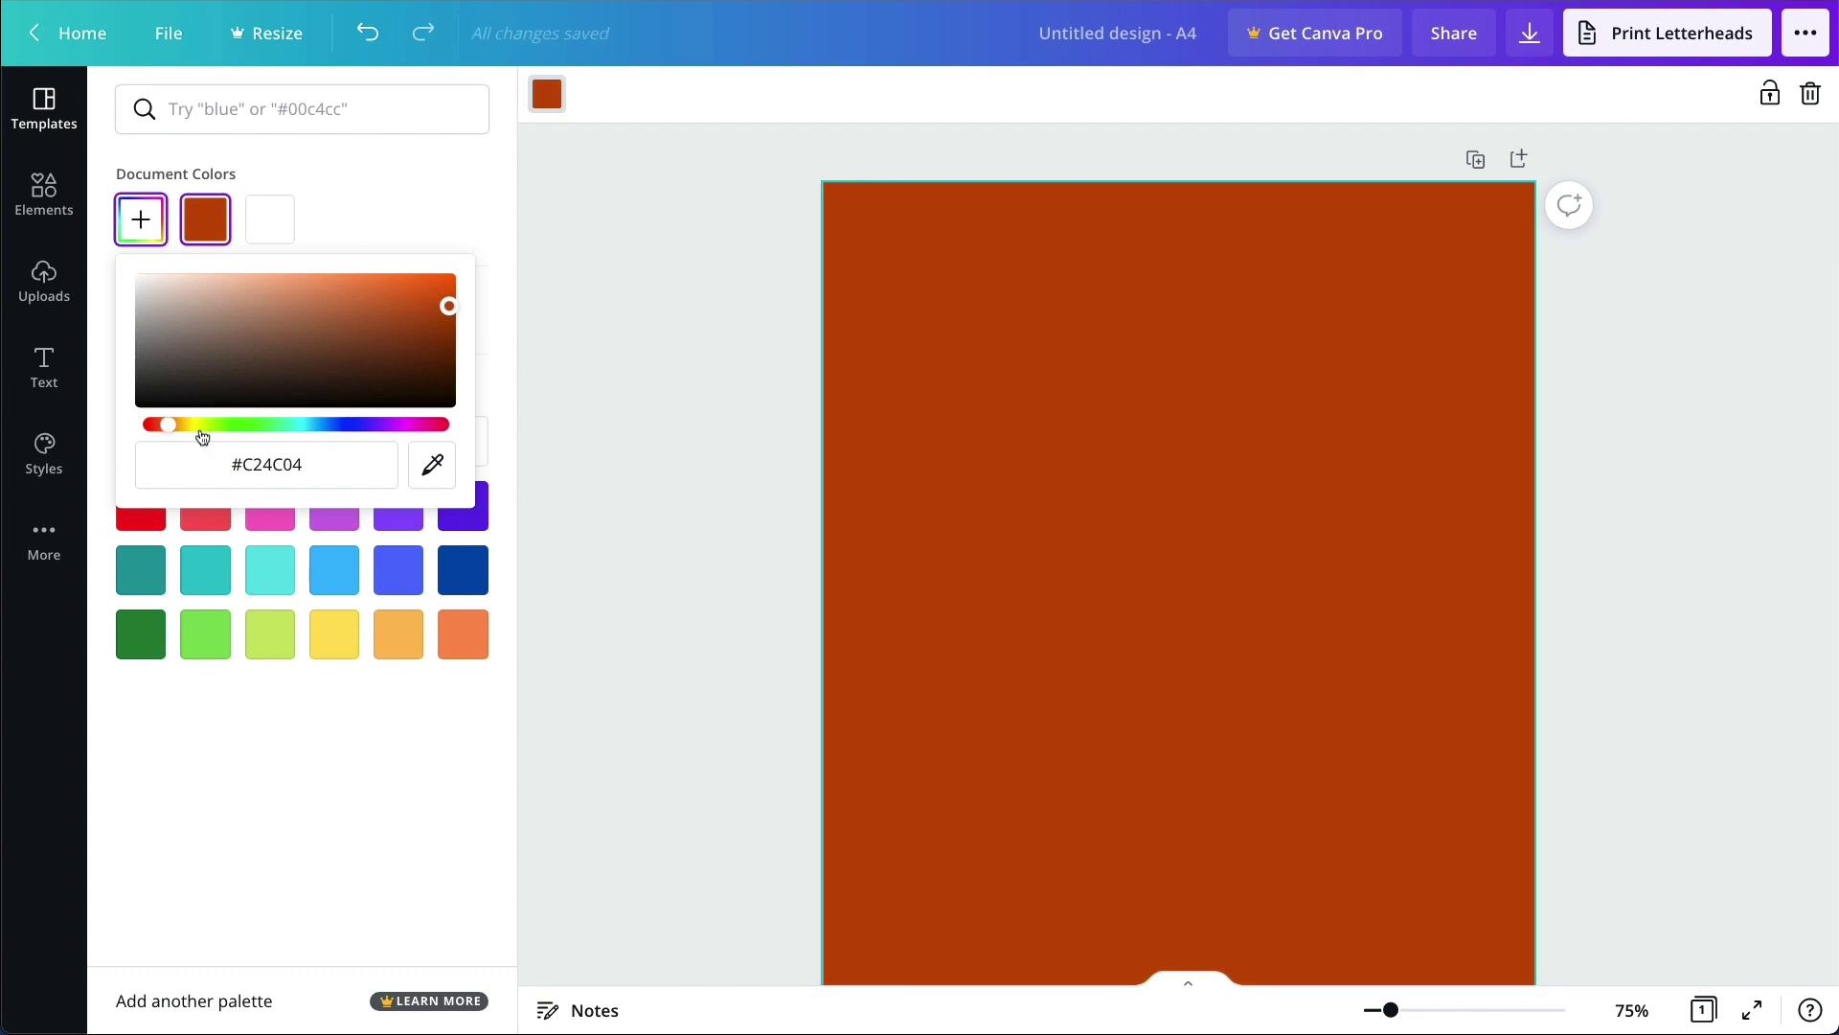
drag(201, 431, 324, 433)
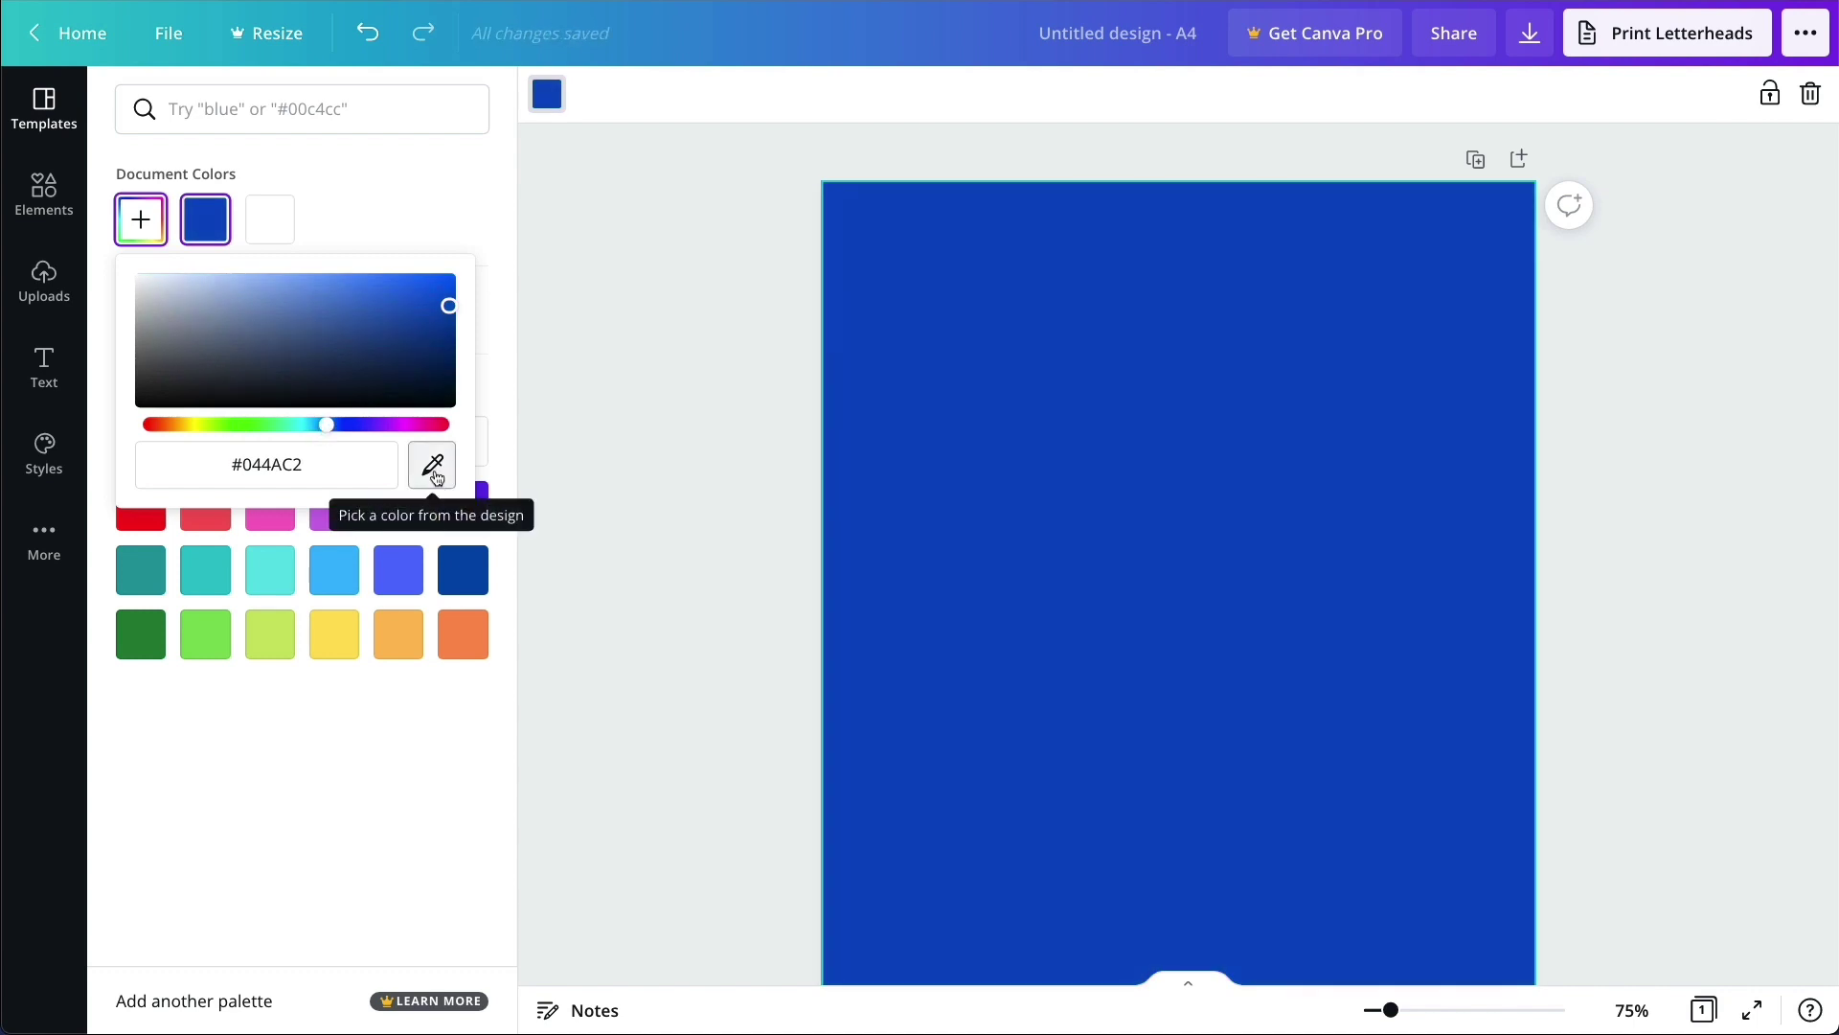
Step: Sample several greys with the eyedropper, then set the background to bright blue #0071FF
click(433, 467)
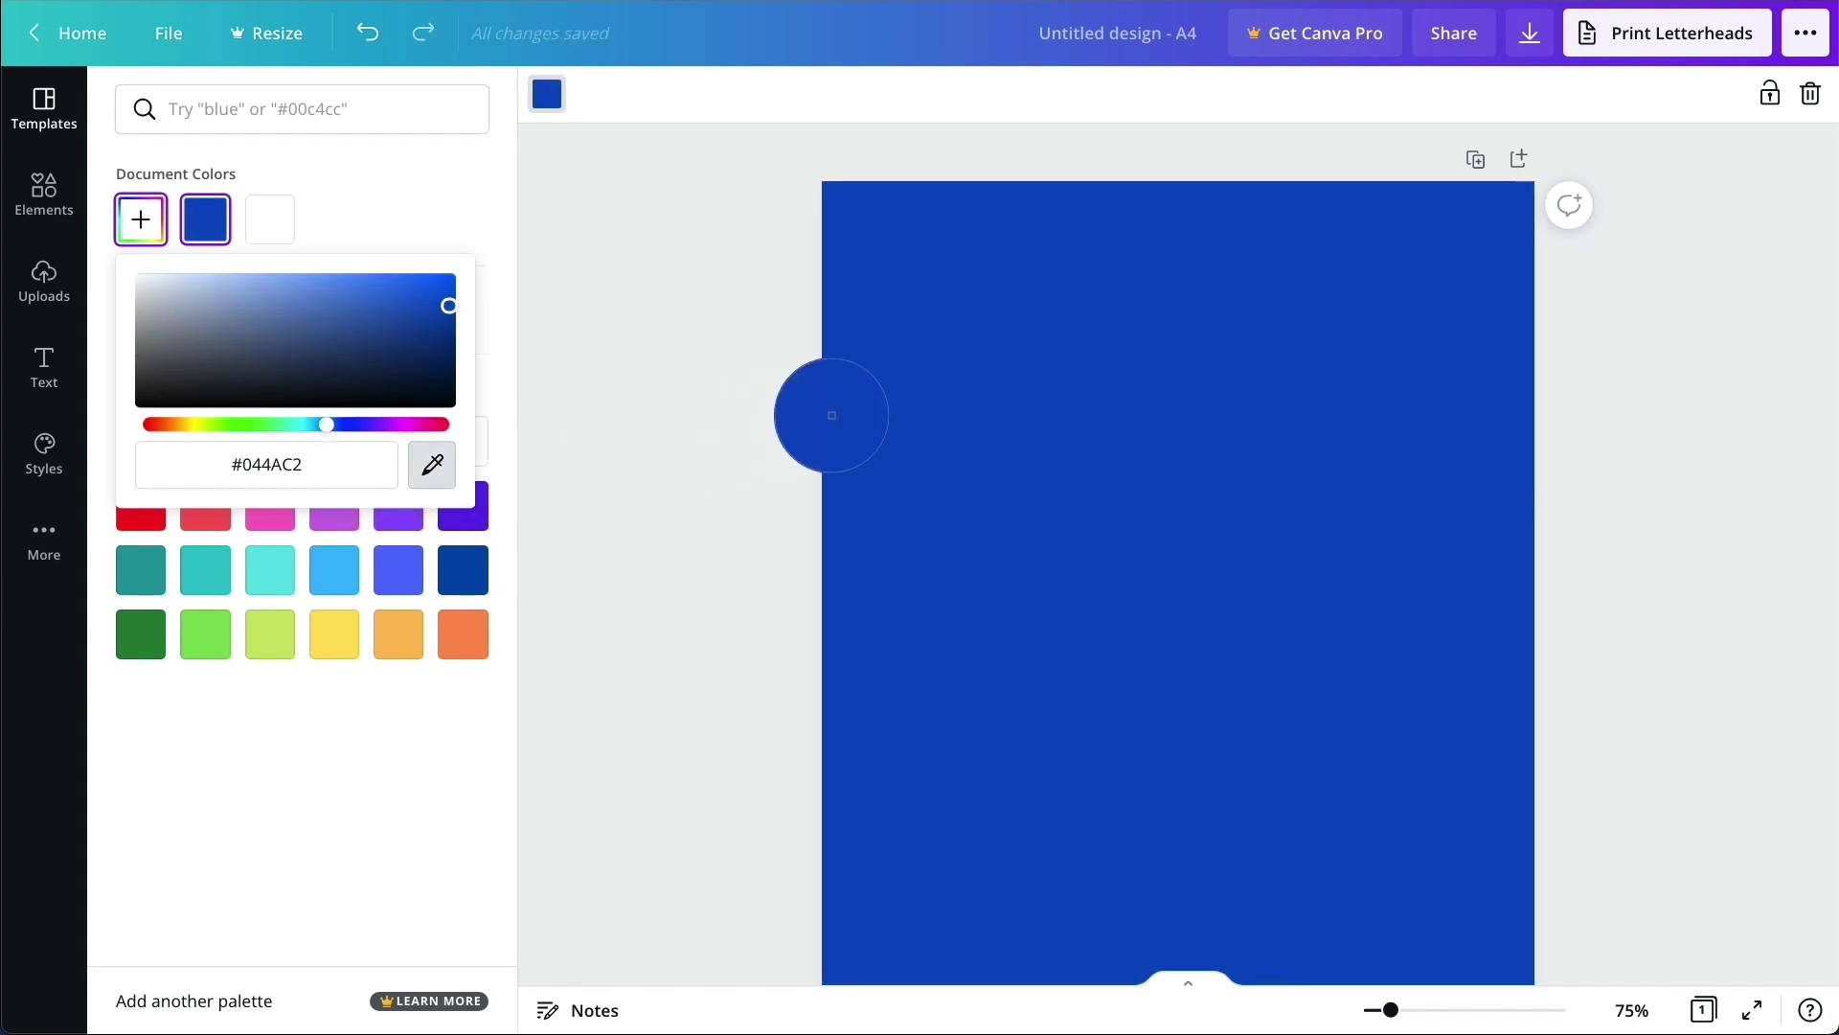
click(754, 415)
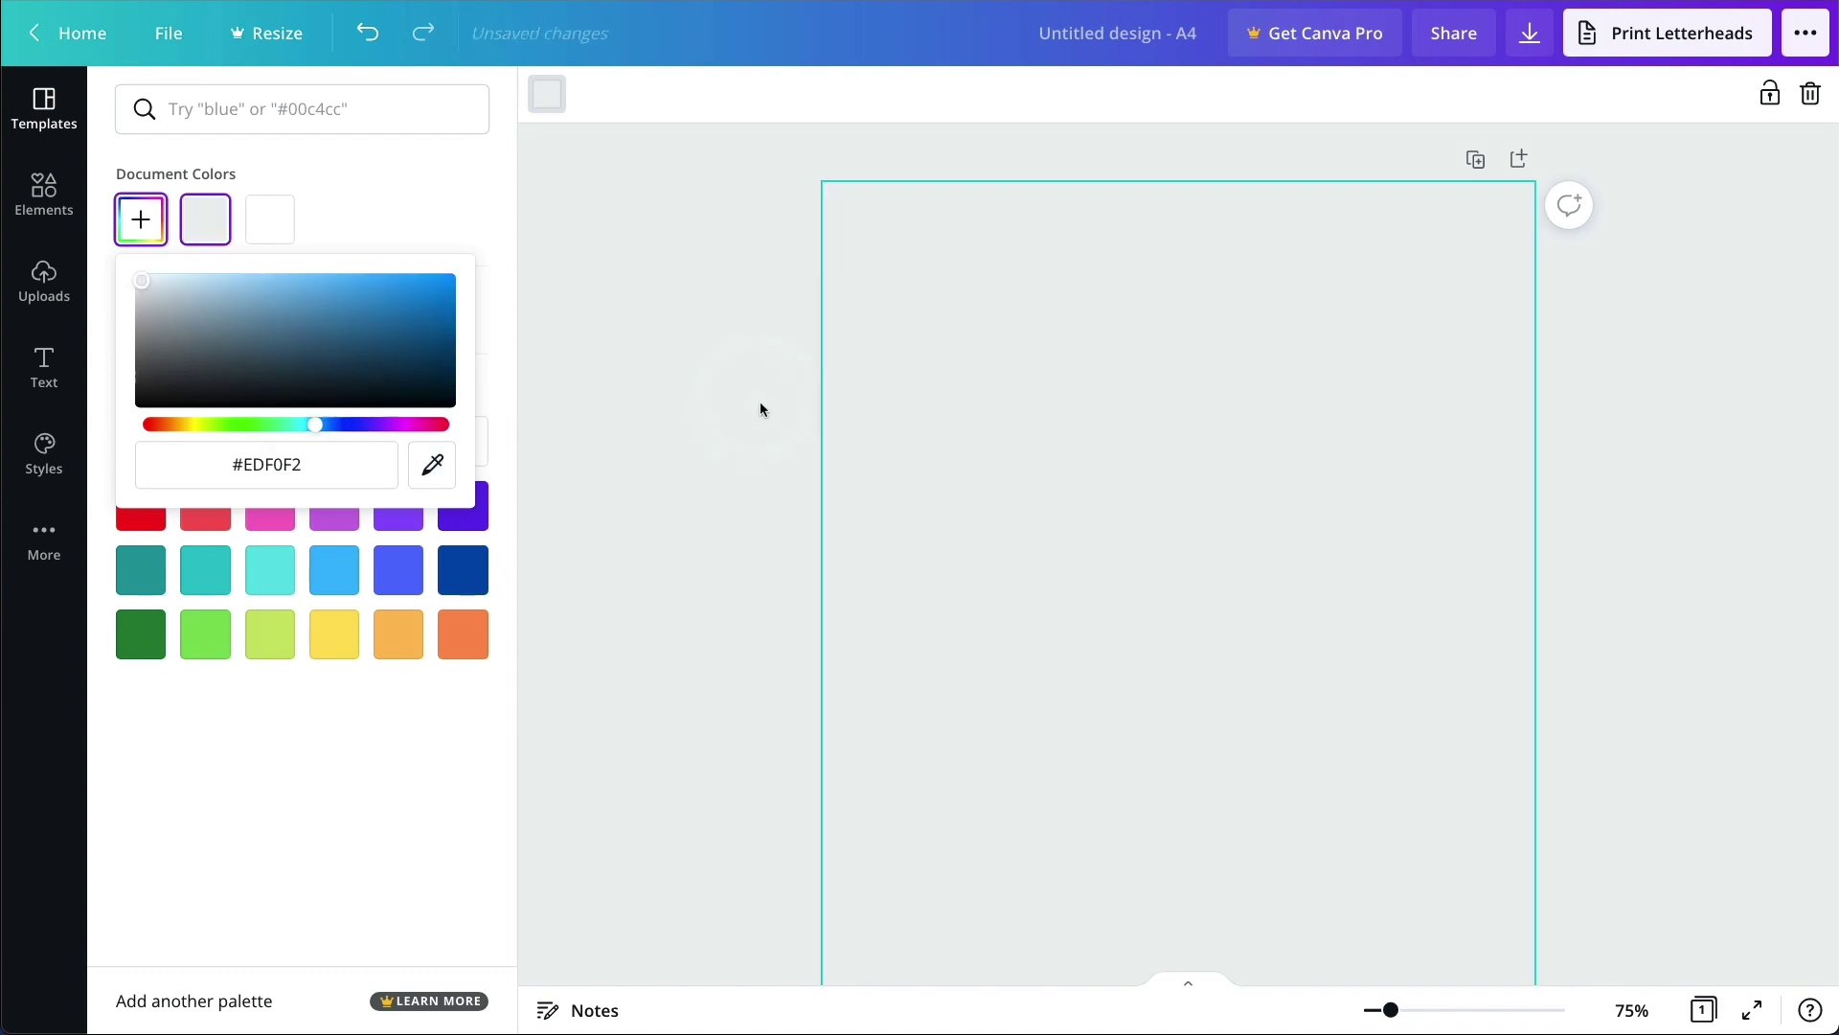
click(433, 466)
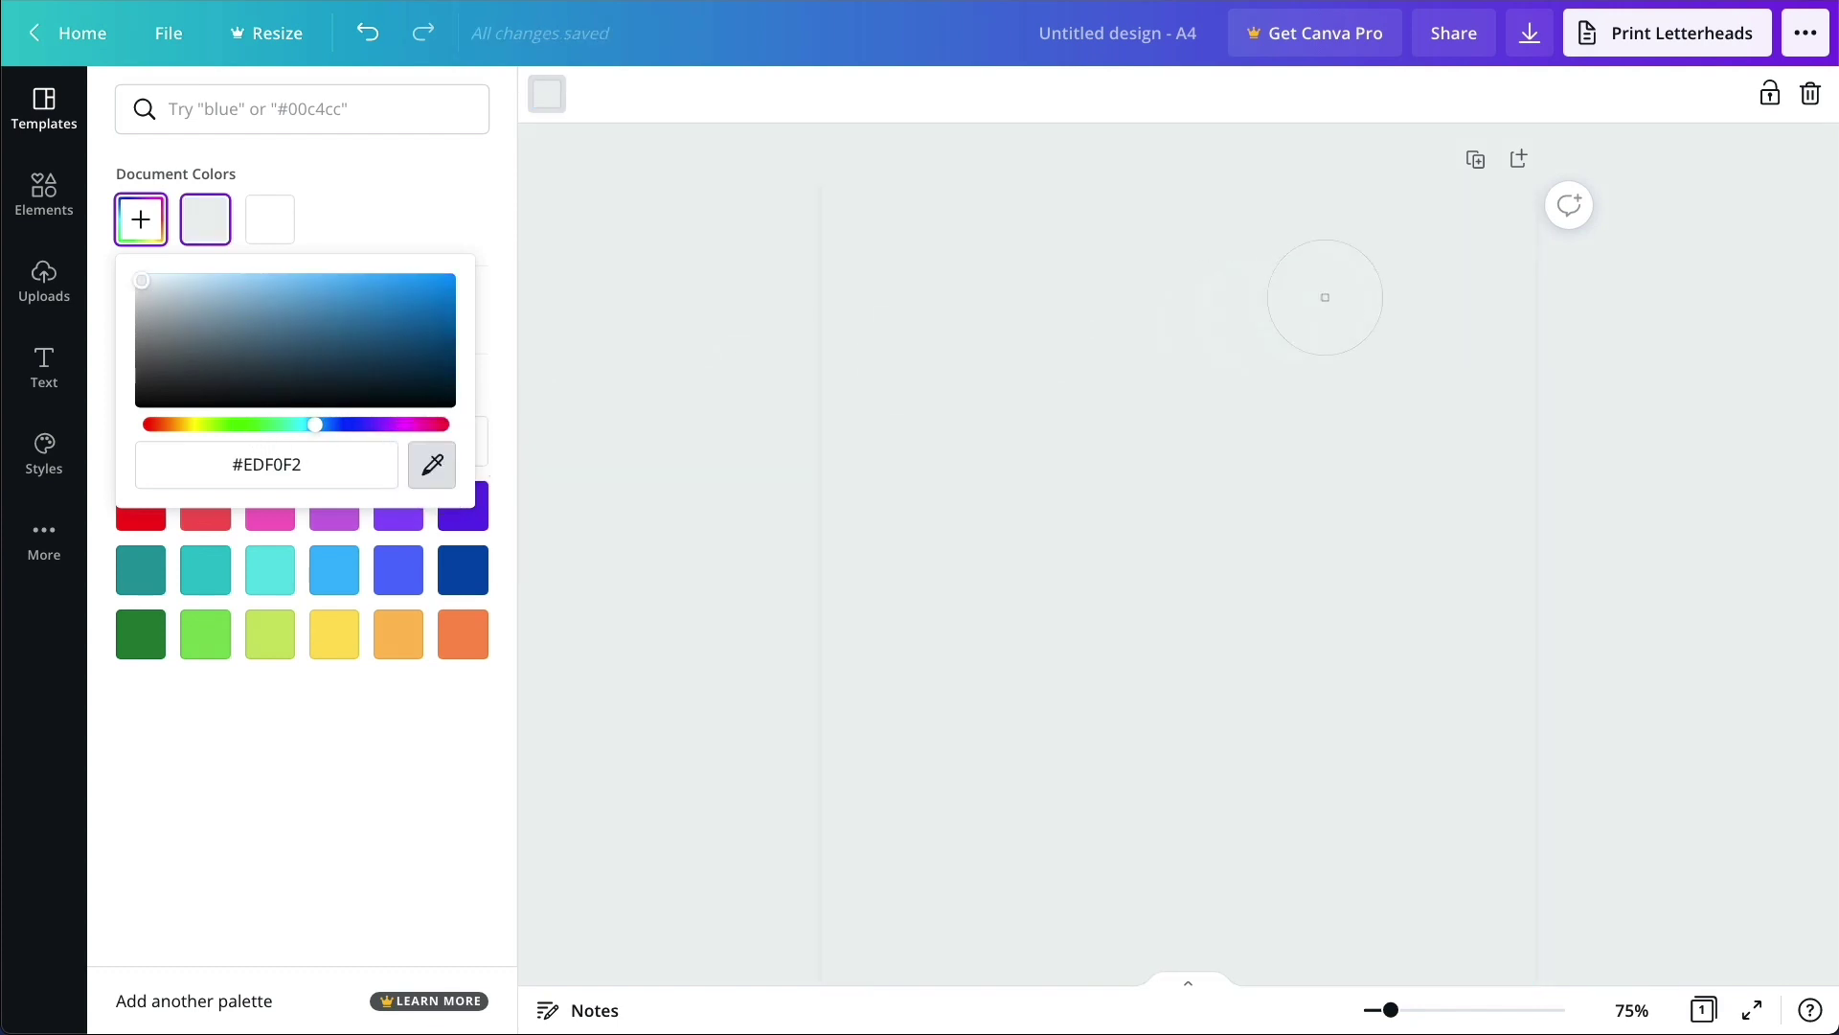
click(1472, 163)
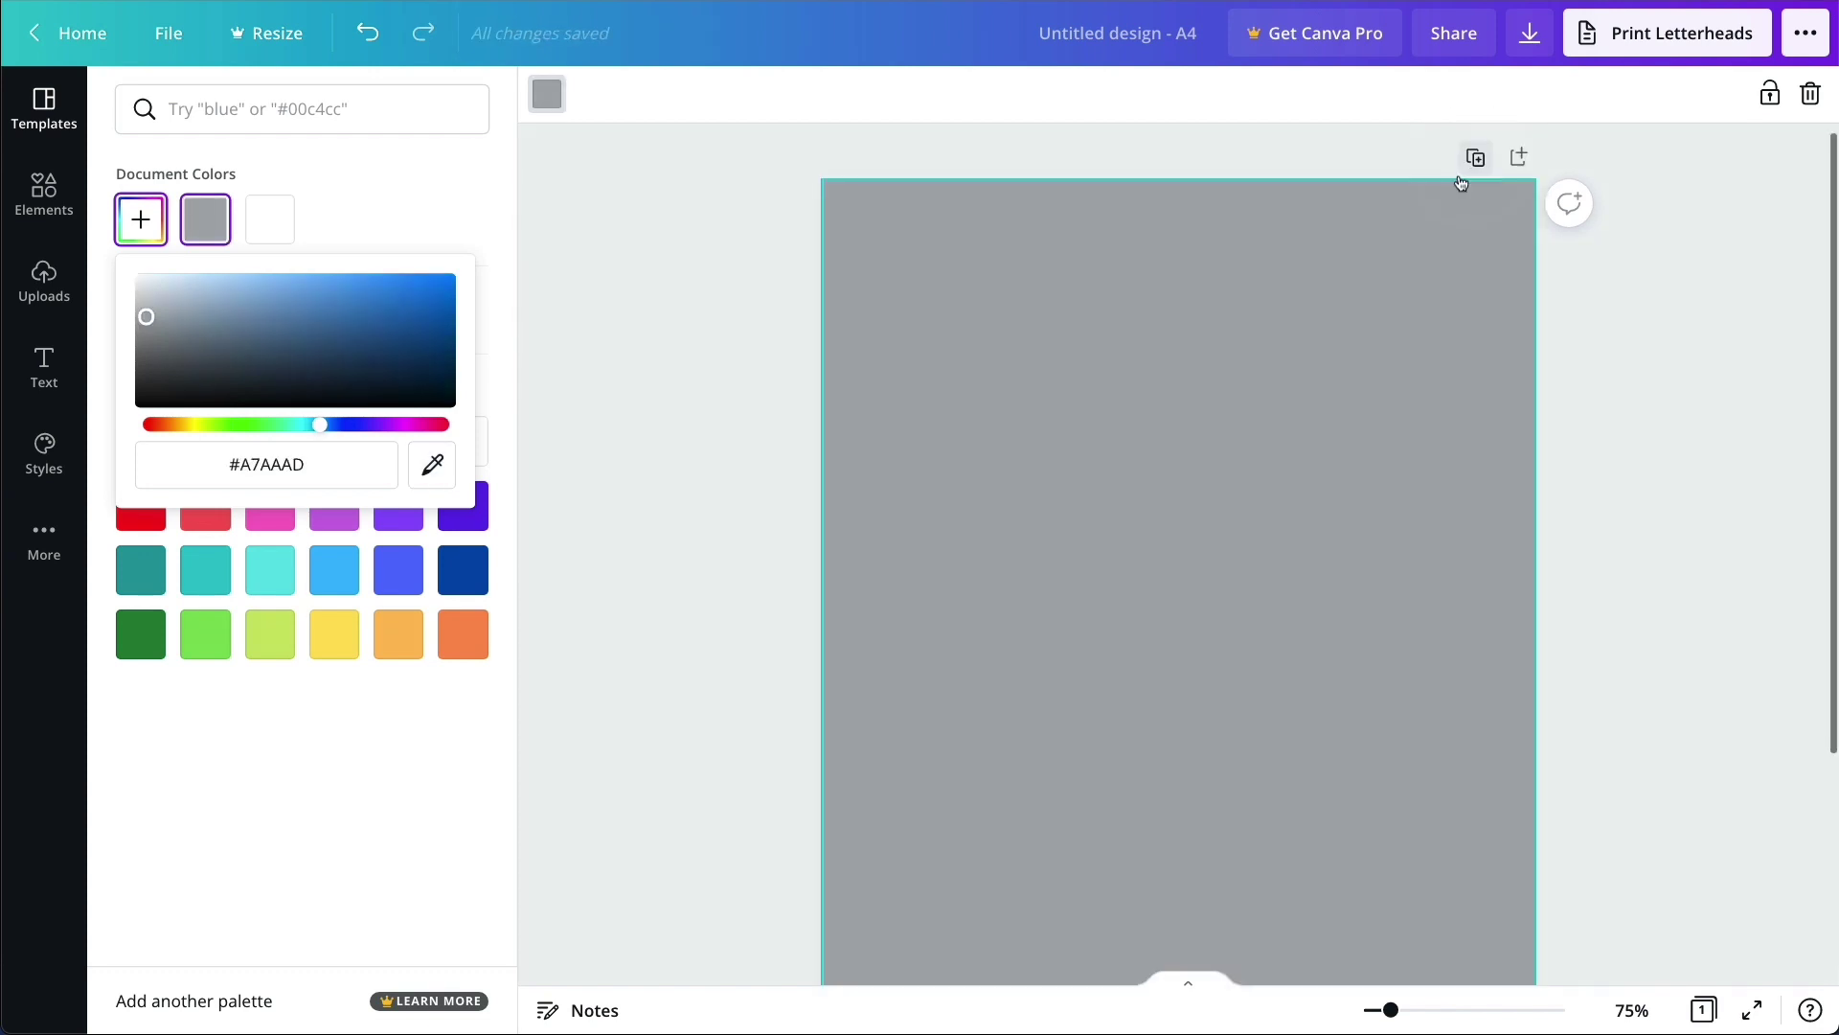
click(431, 468)
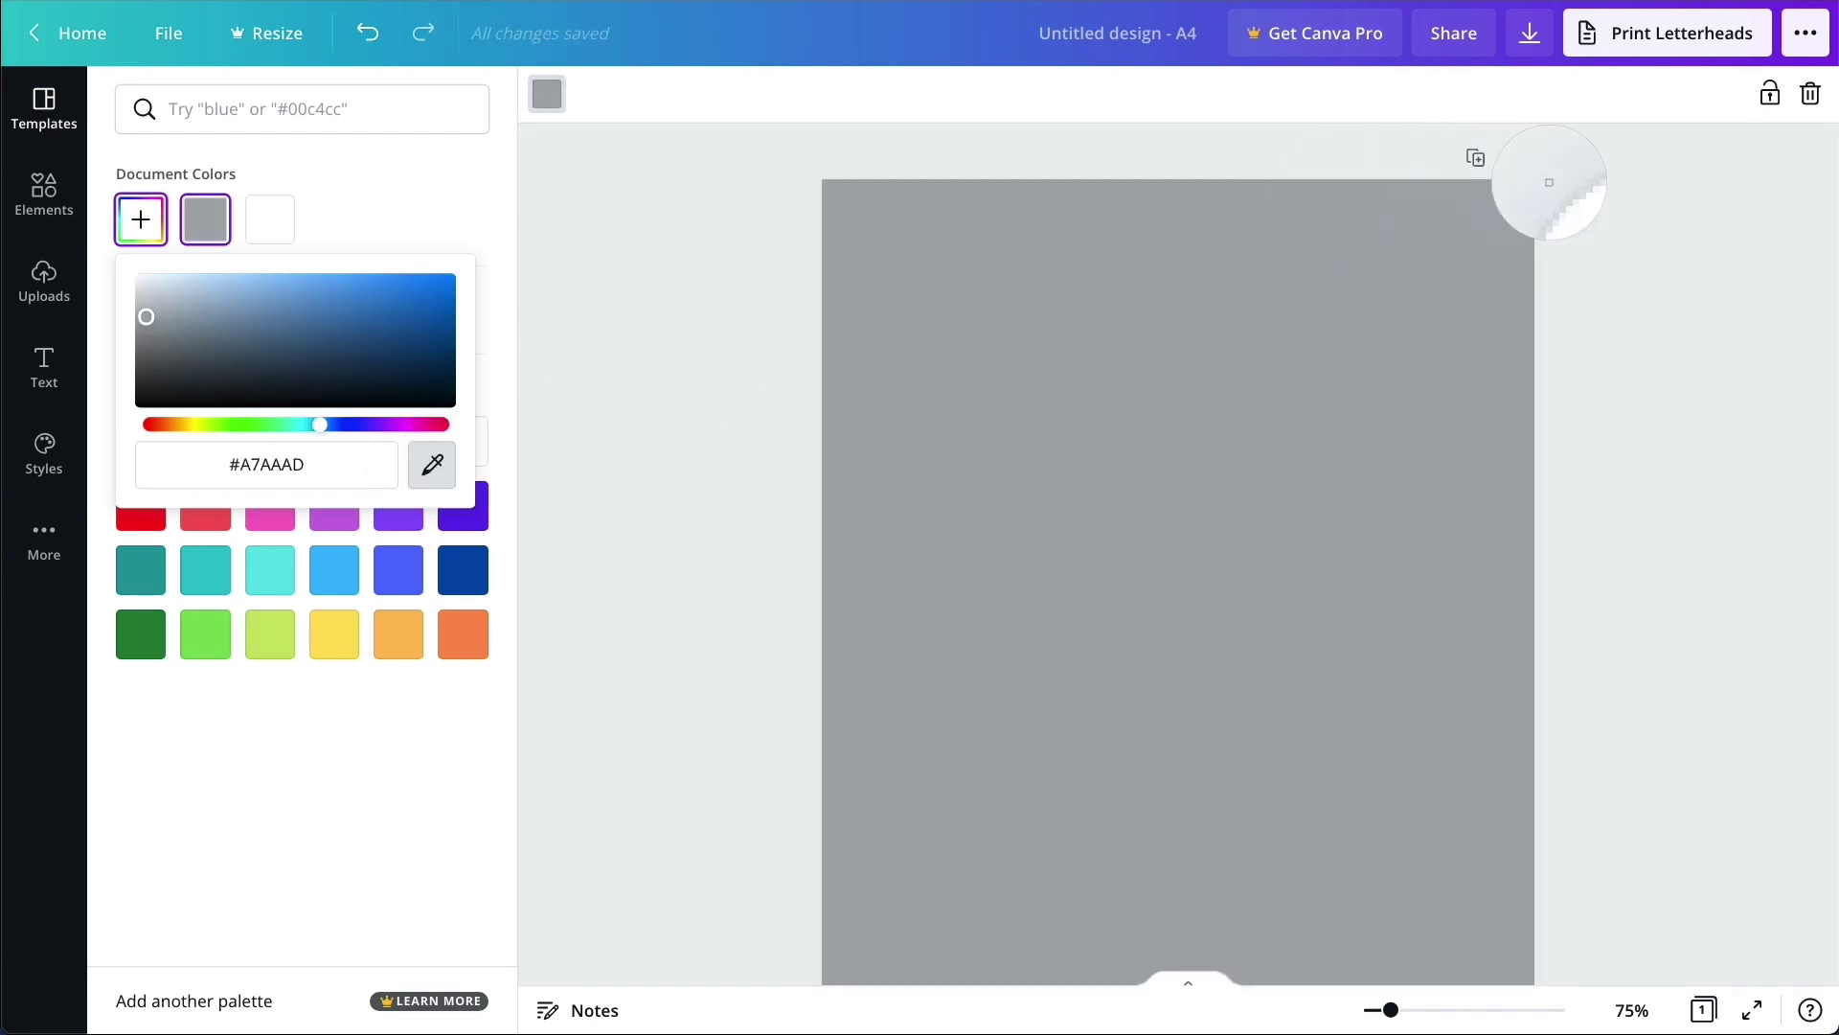
click(1569, 205)
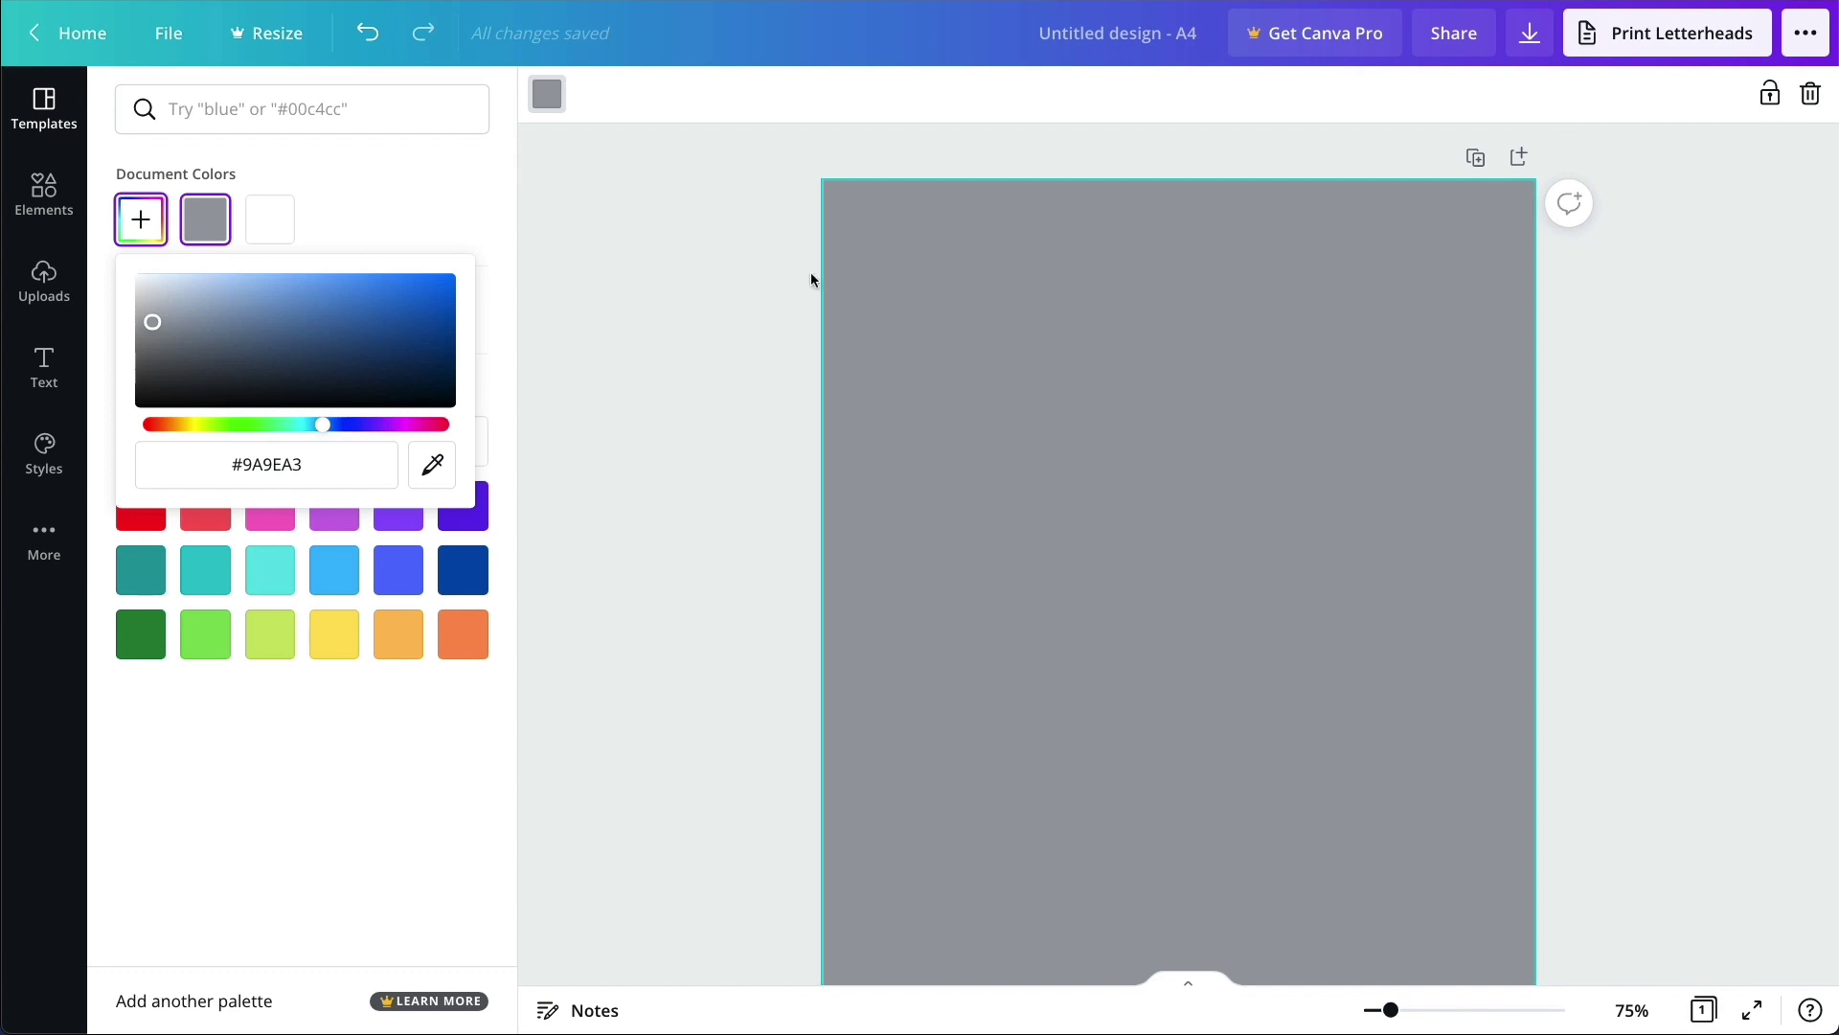
drag(452, 387, 560, 214)
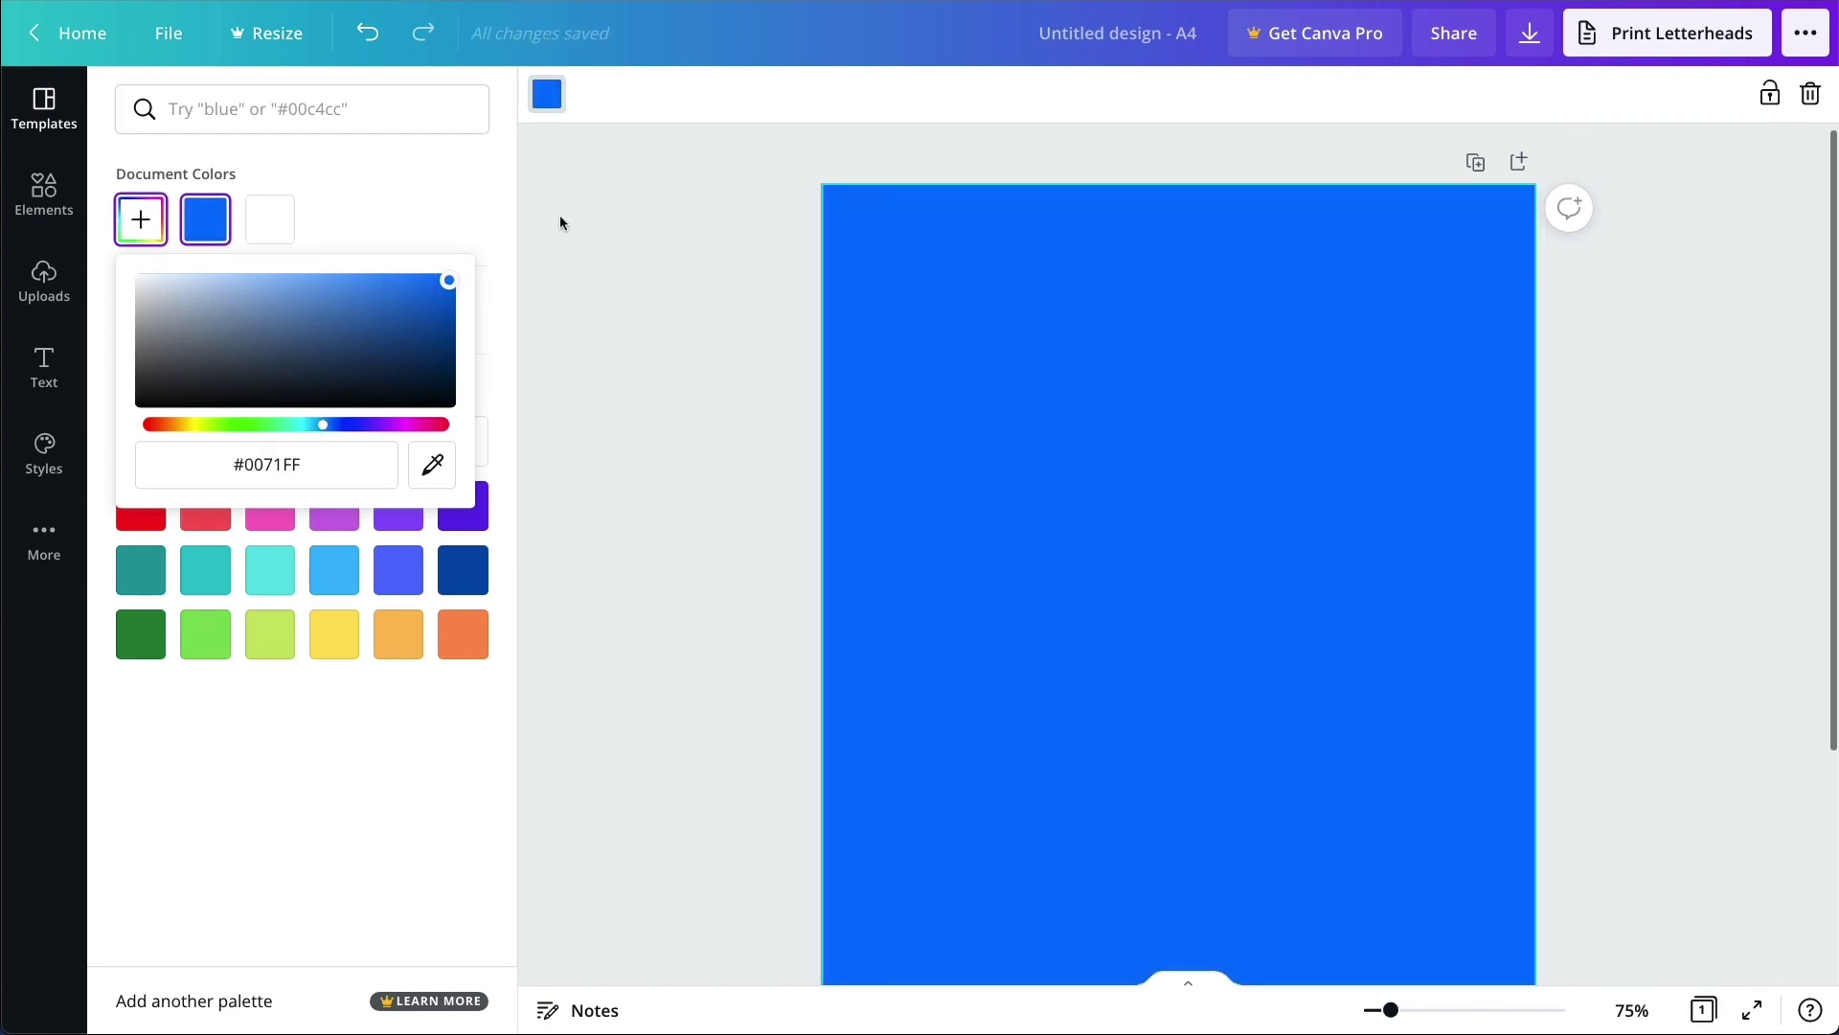
click(389, 199)
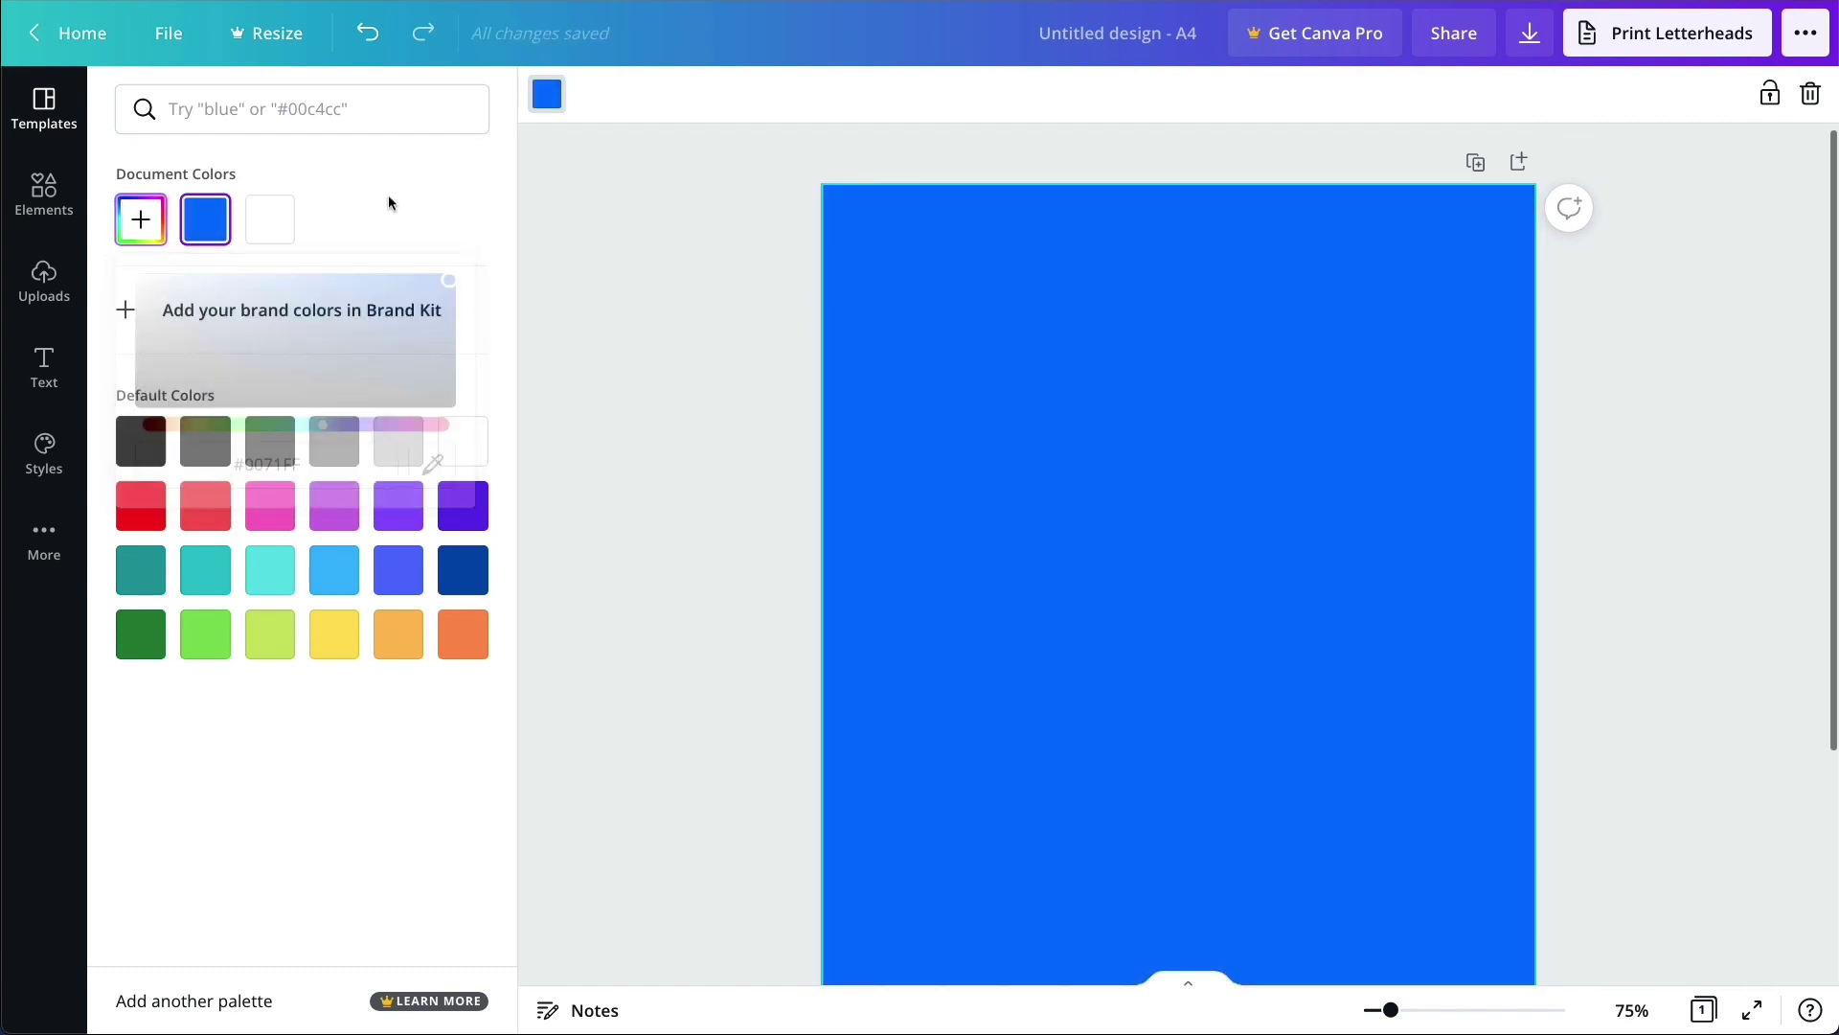
Step: Search the colour list for #ffffff and apply white to the page background
click(301, 116)
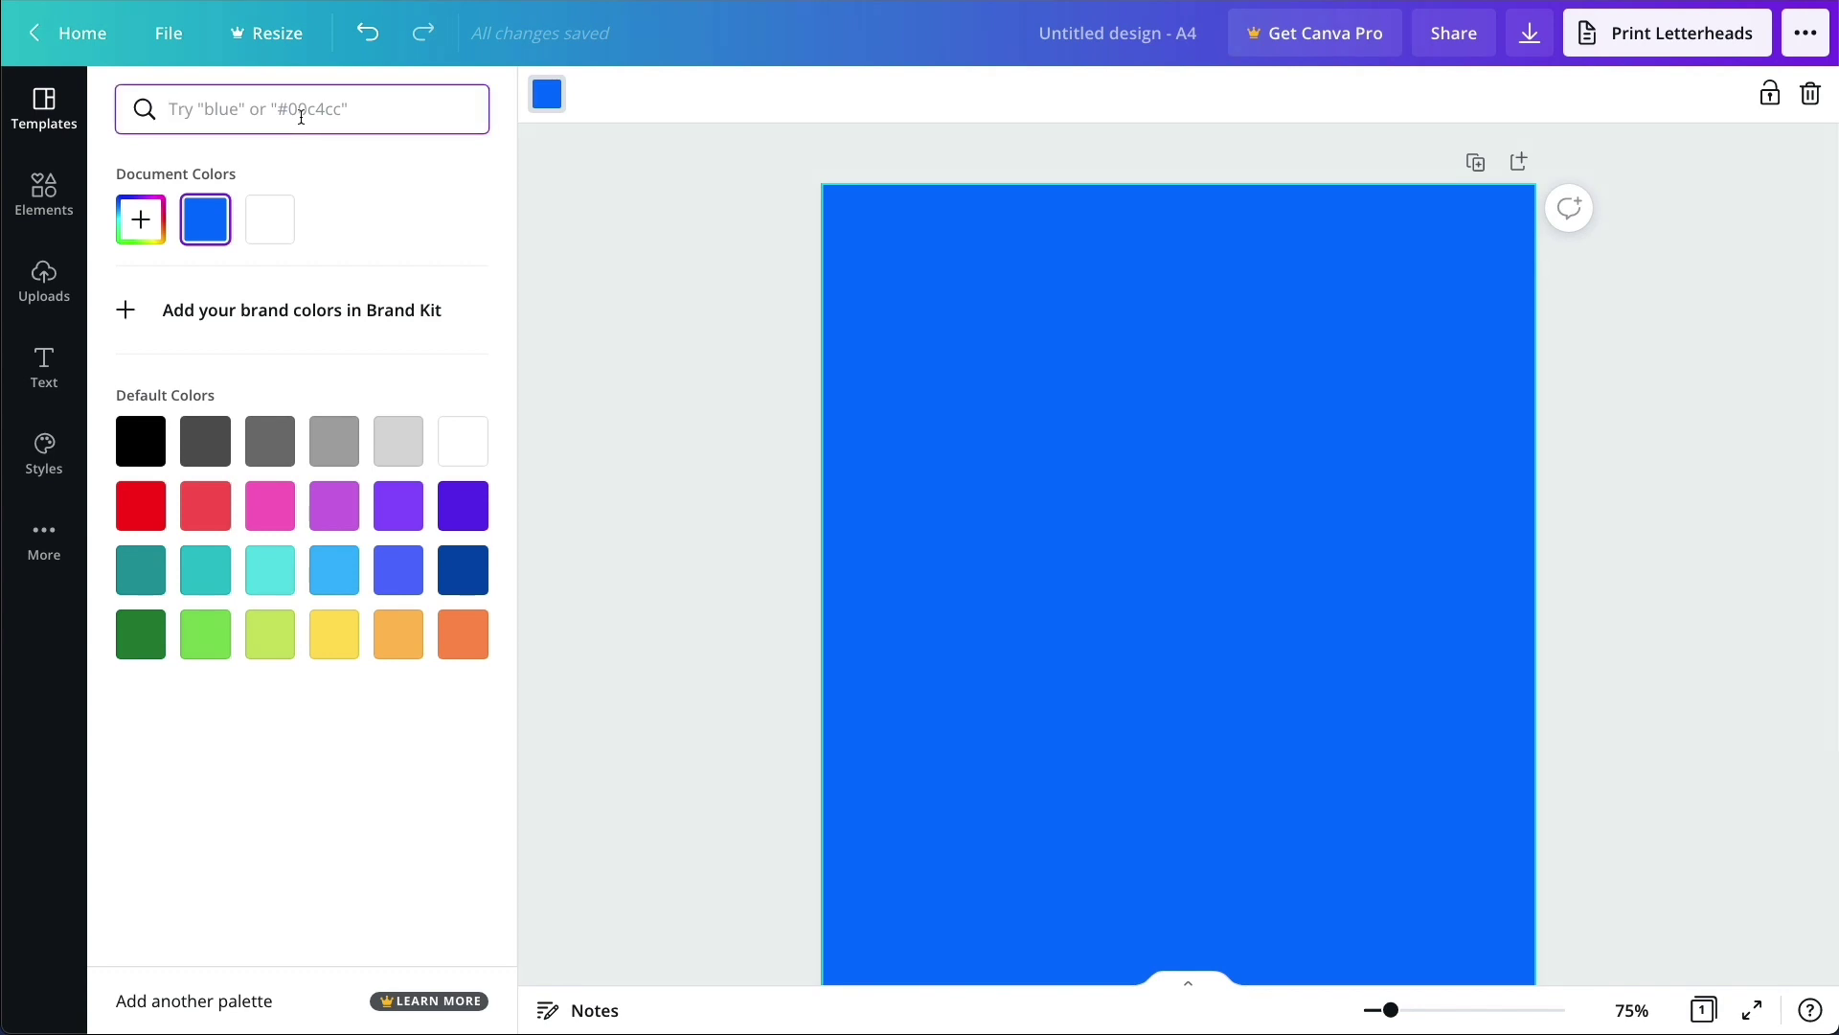
text(#)
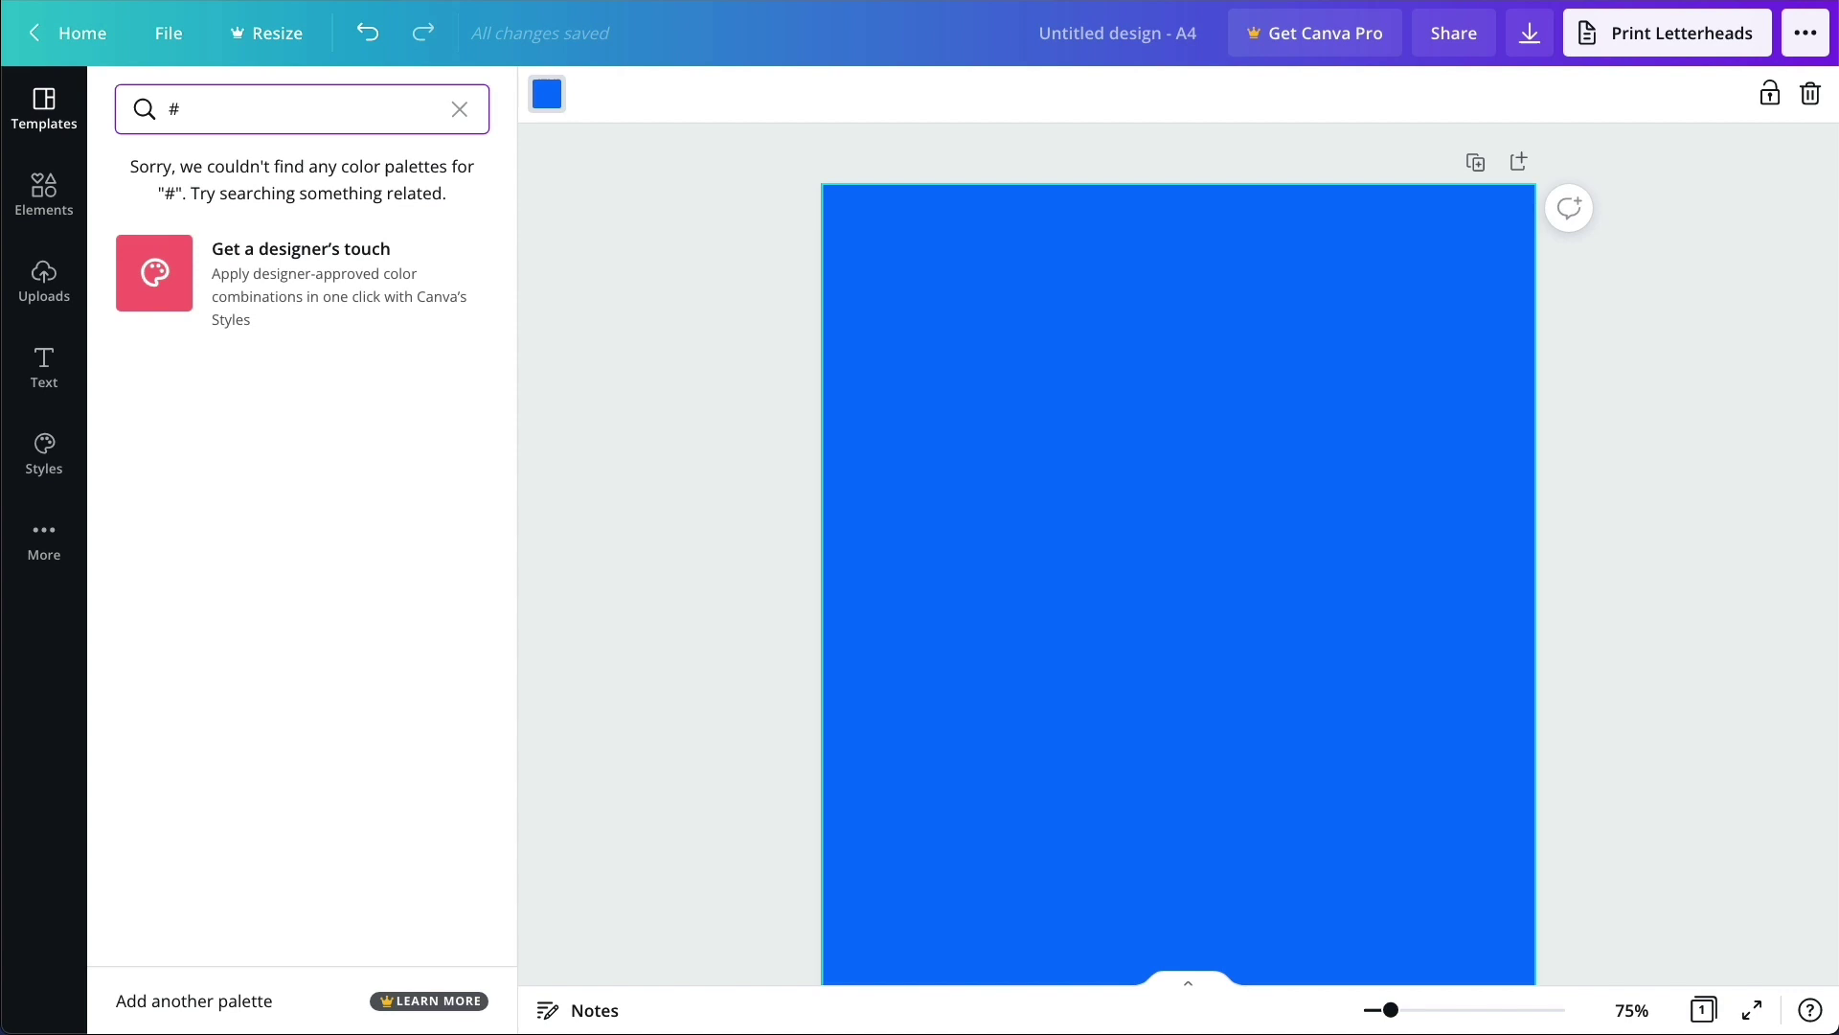
text(fffff)
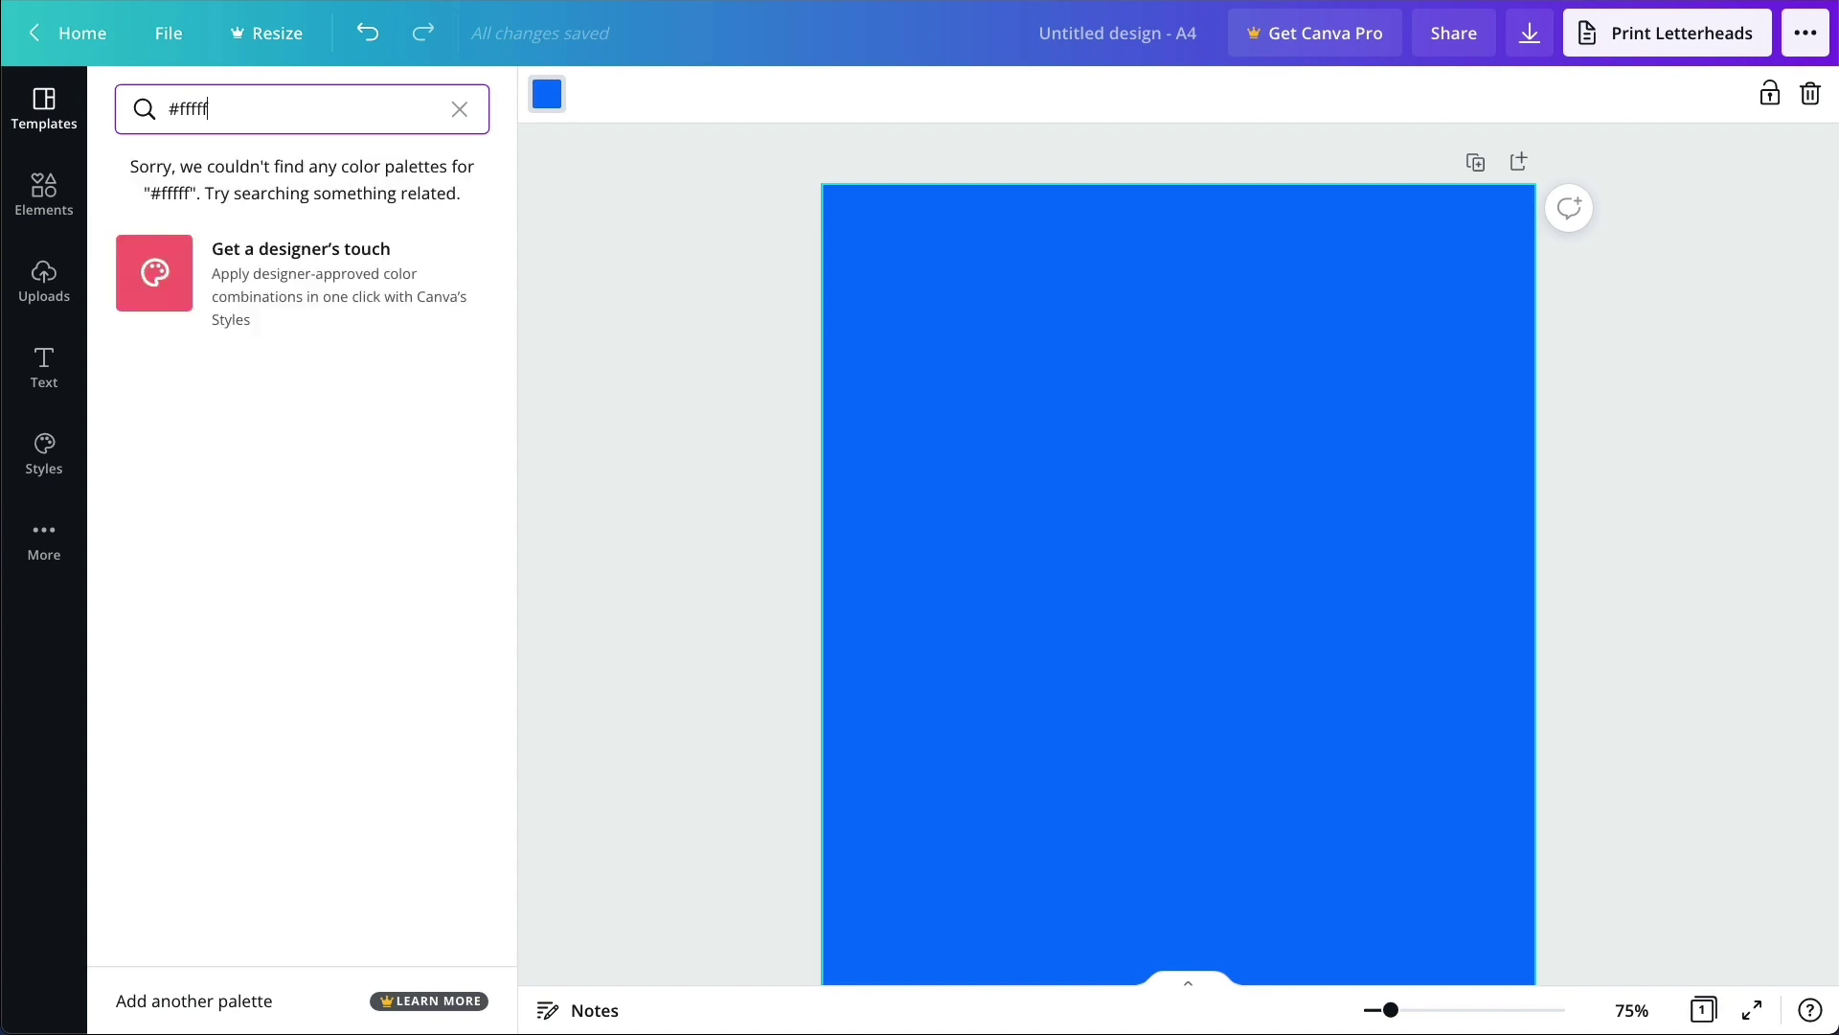
text(f)
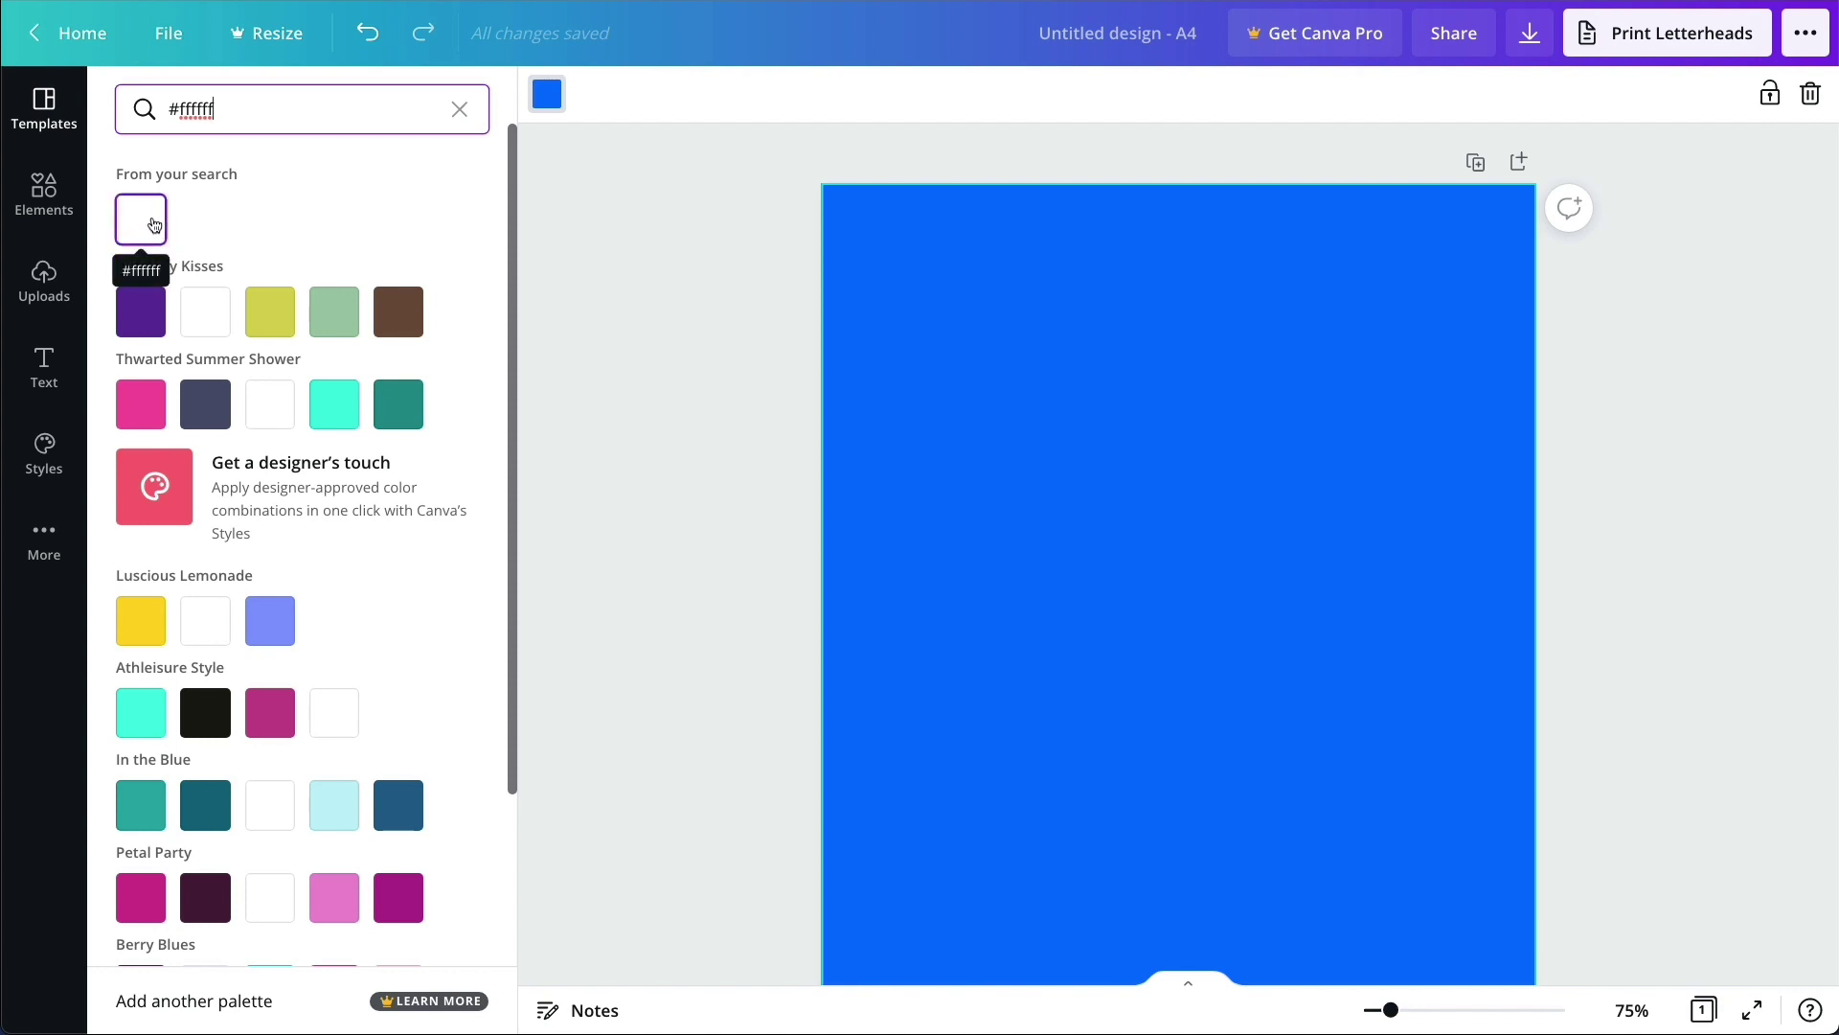
click(153, 221)
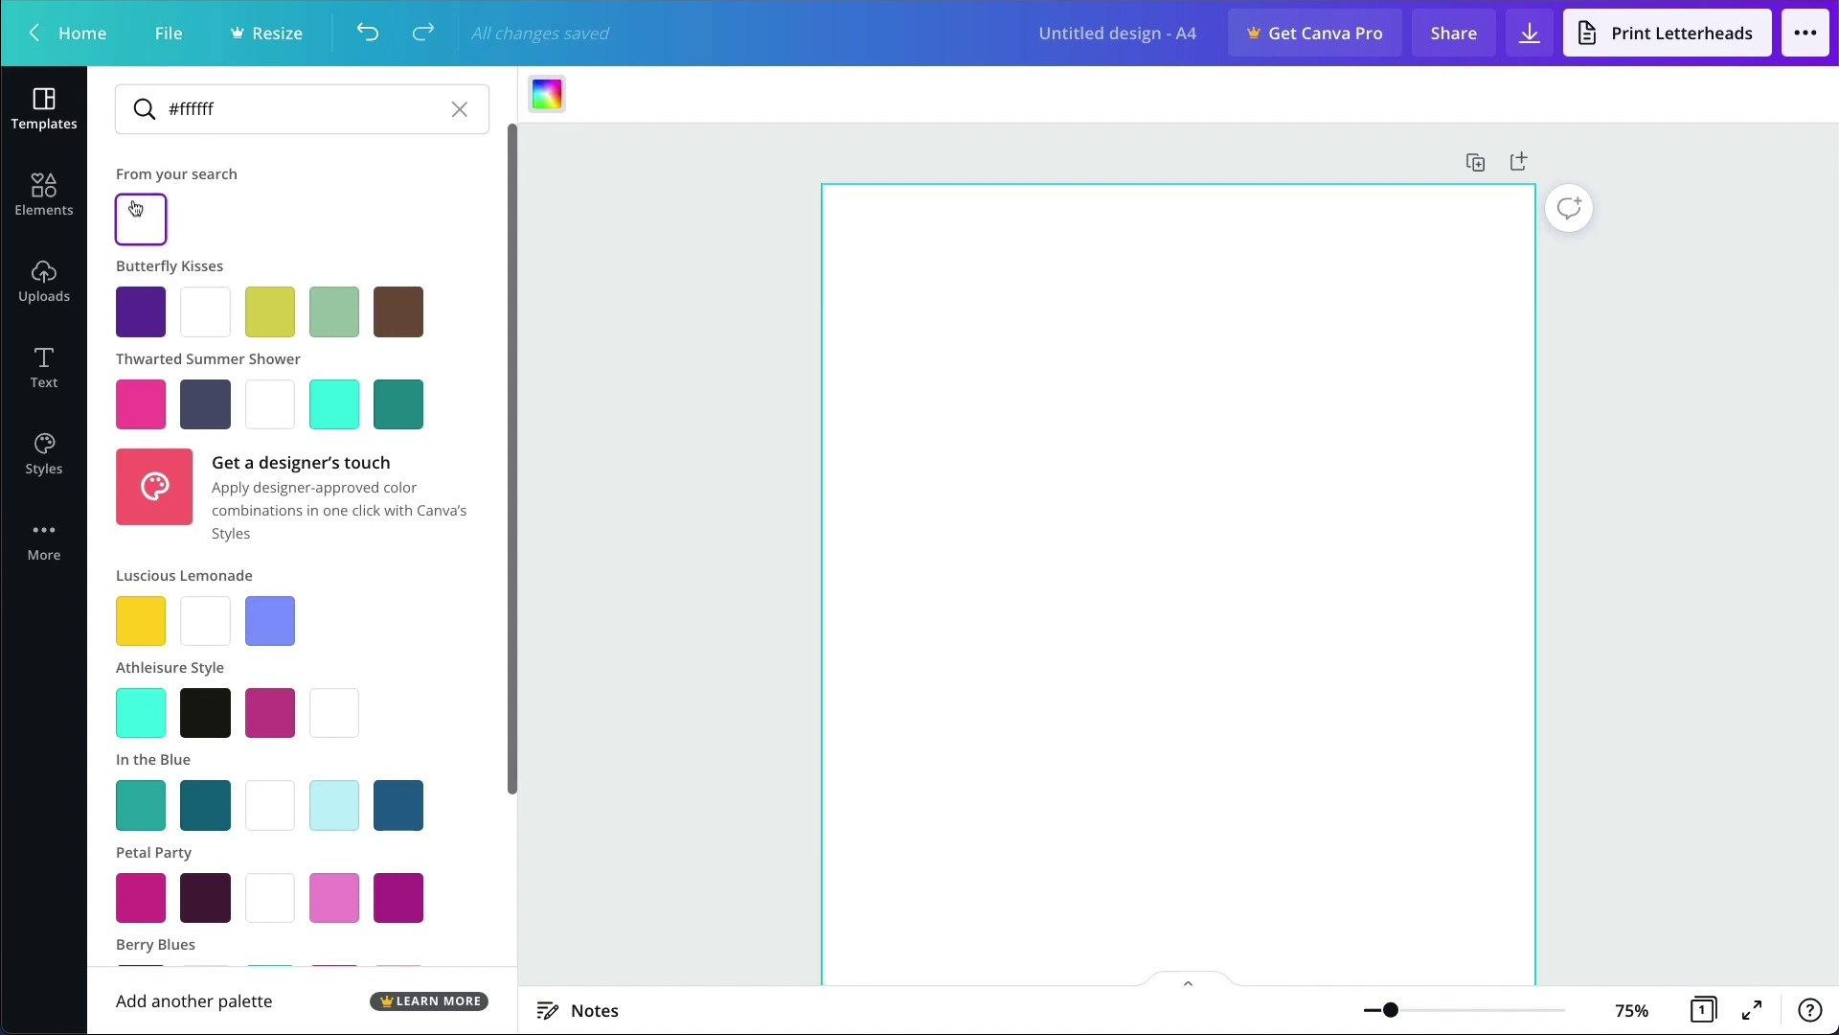
Step: Try a laptop photo from Elements on the page, then delete it
click(36, 210)
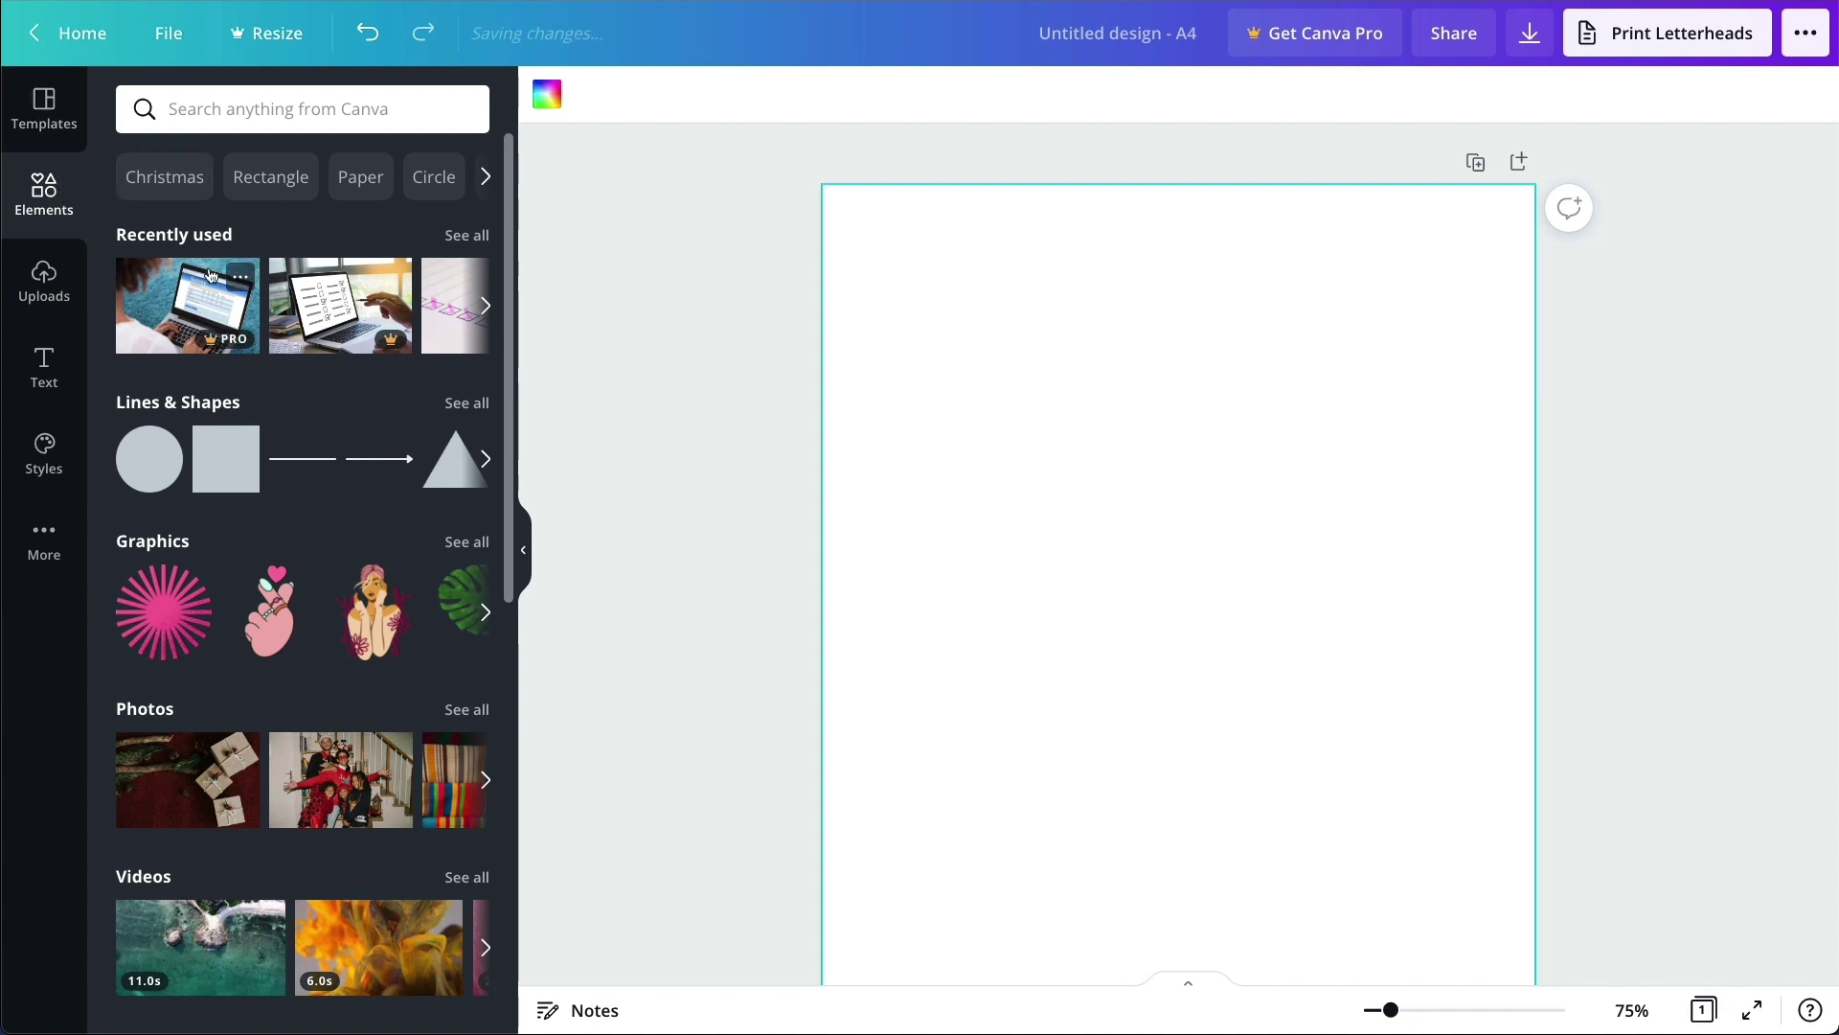
drag(211, 299, 962, 341)
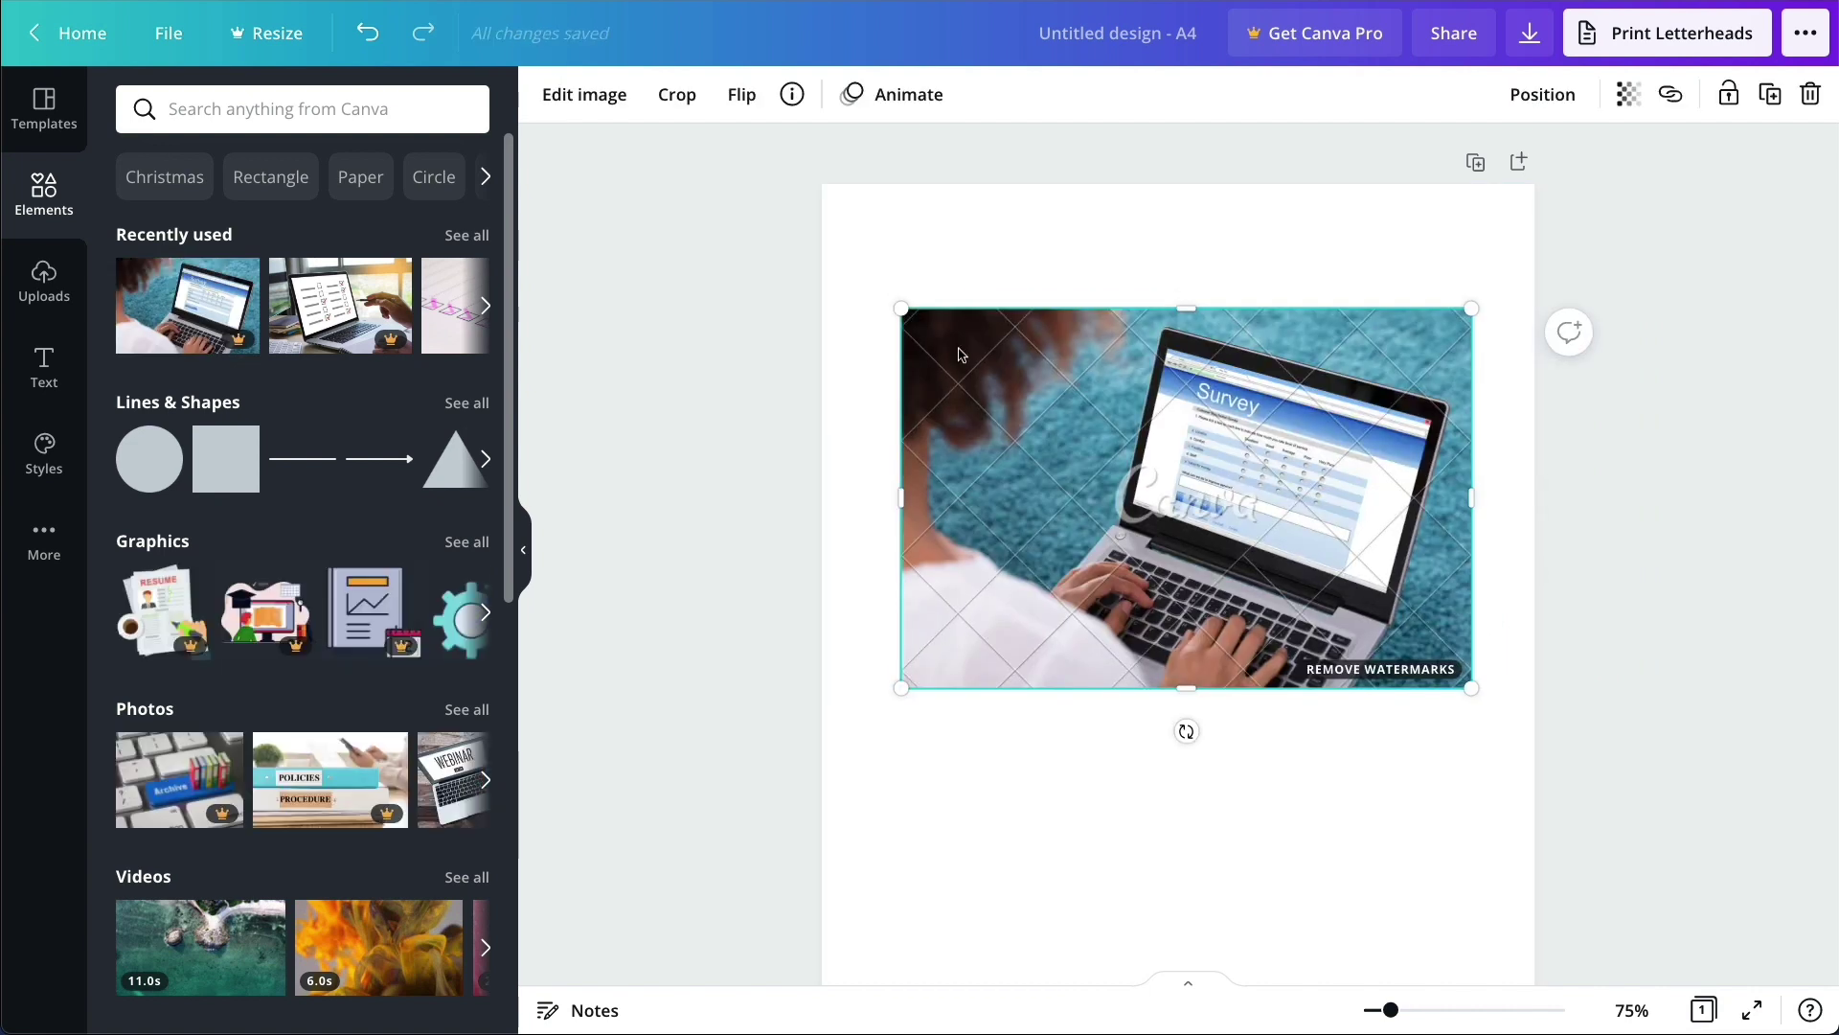
key(Delete)
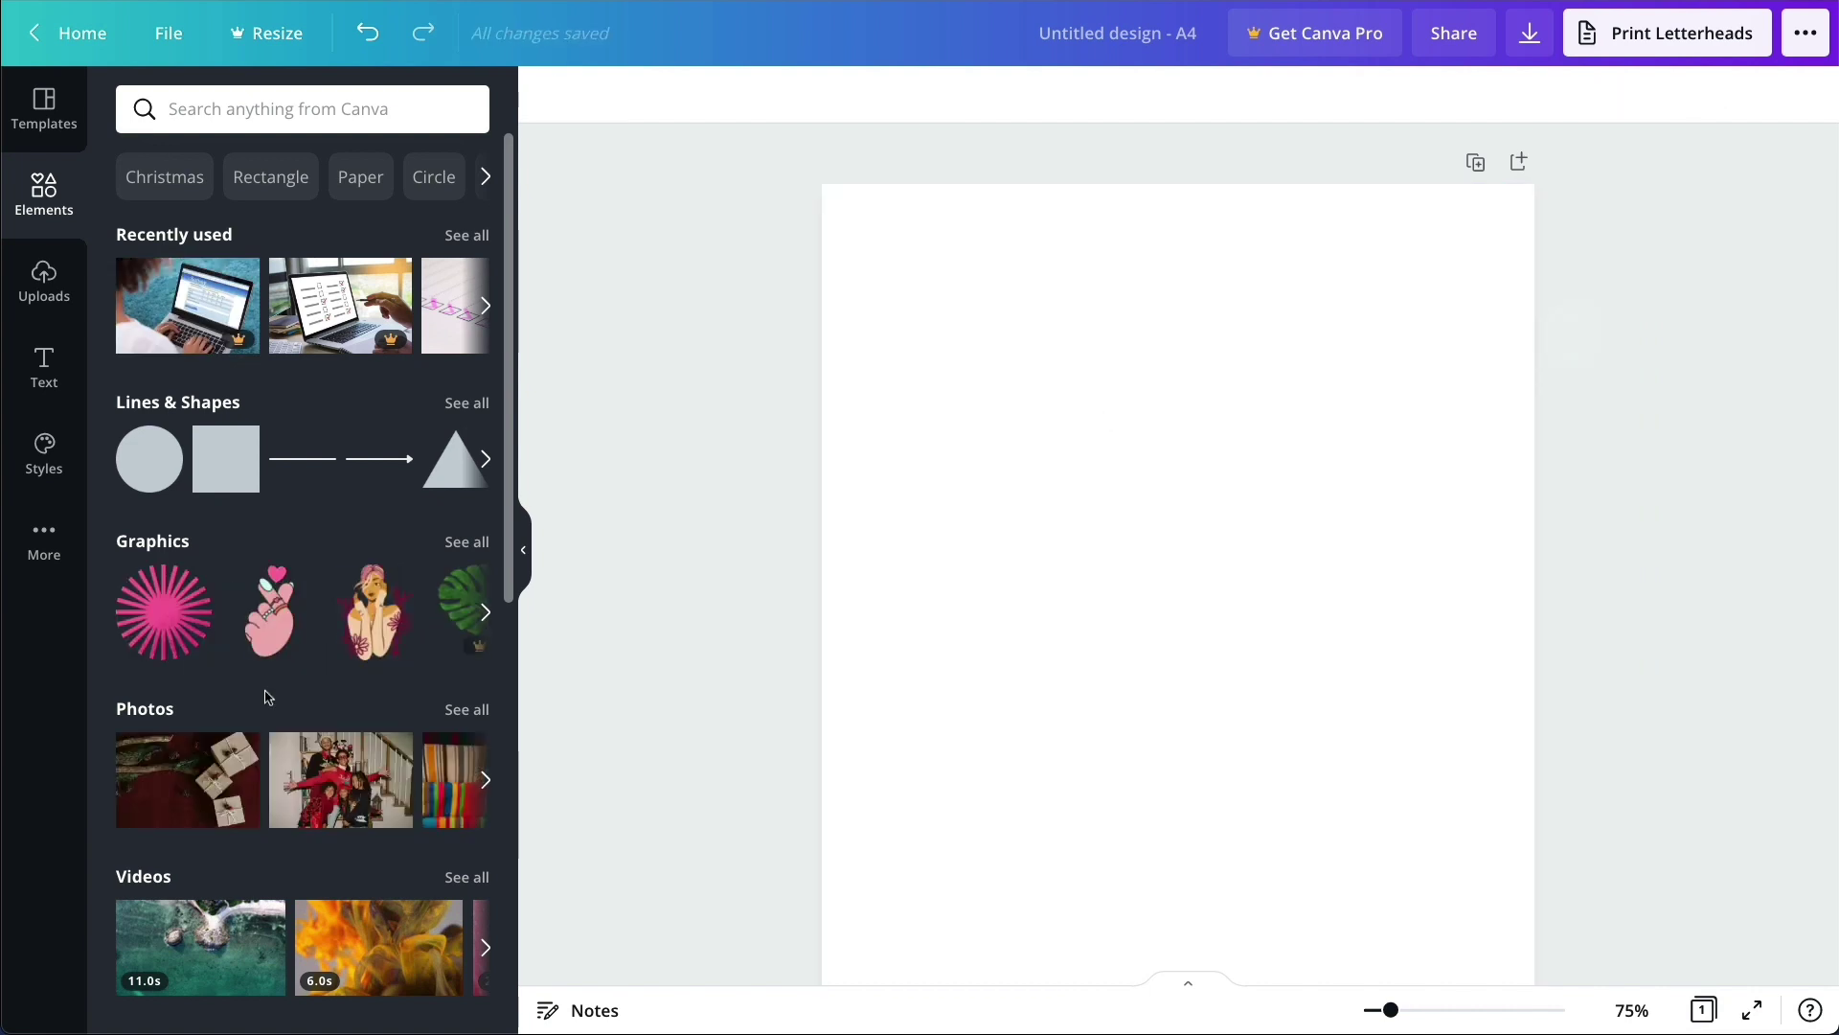
Step: Try a gift-box photo on the page, nudge it left, then delete it
drag(196, 745, 973, 379)
drag(1119, 477, 1066, 481)
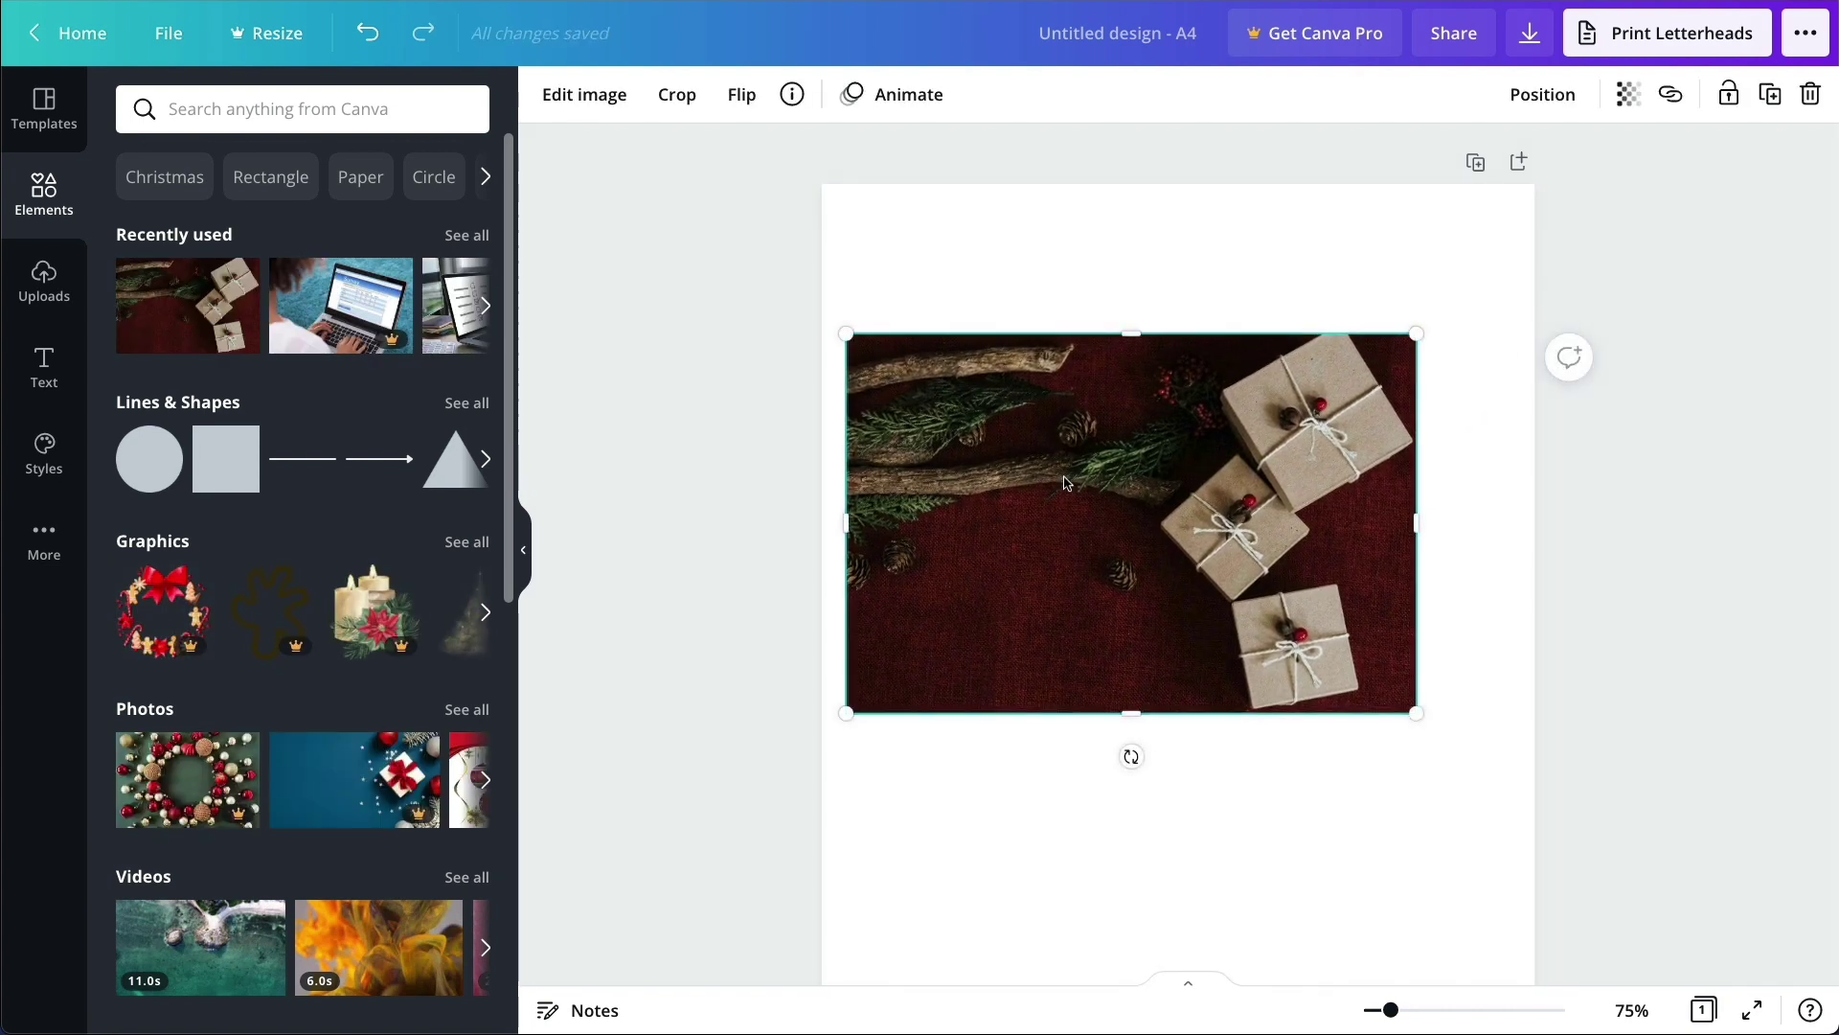
key(Delete)
click(228, 115)
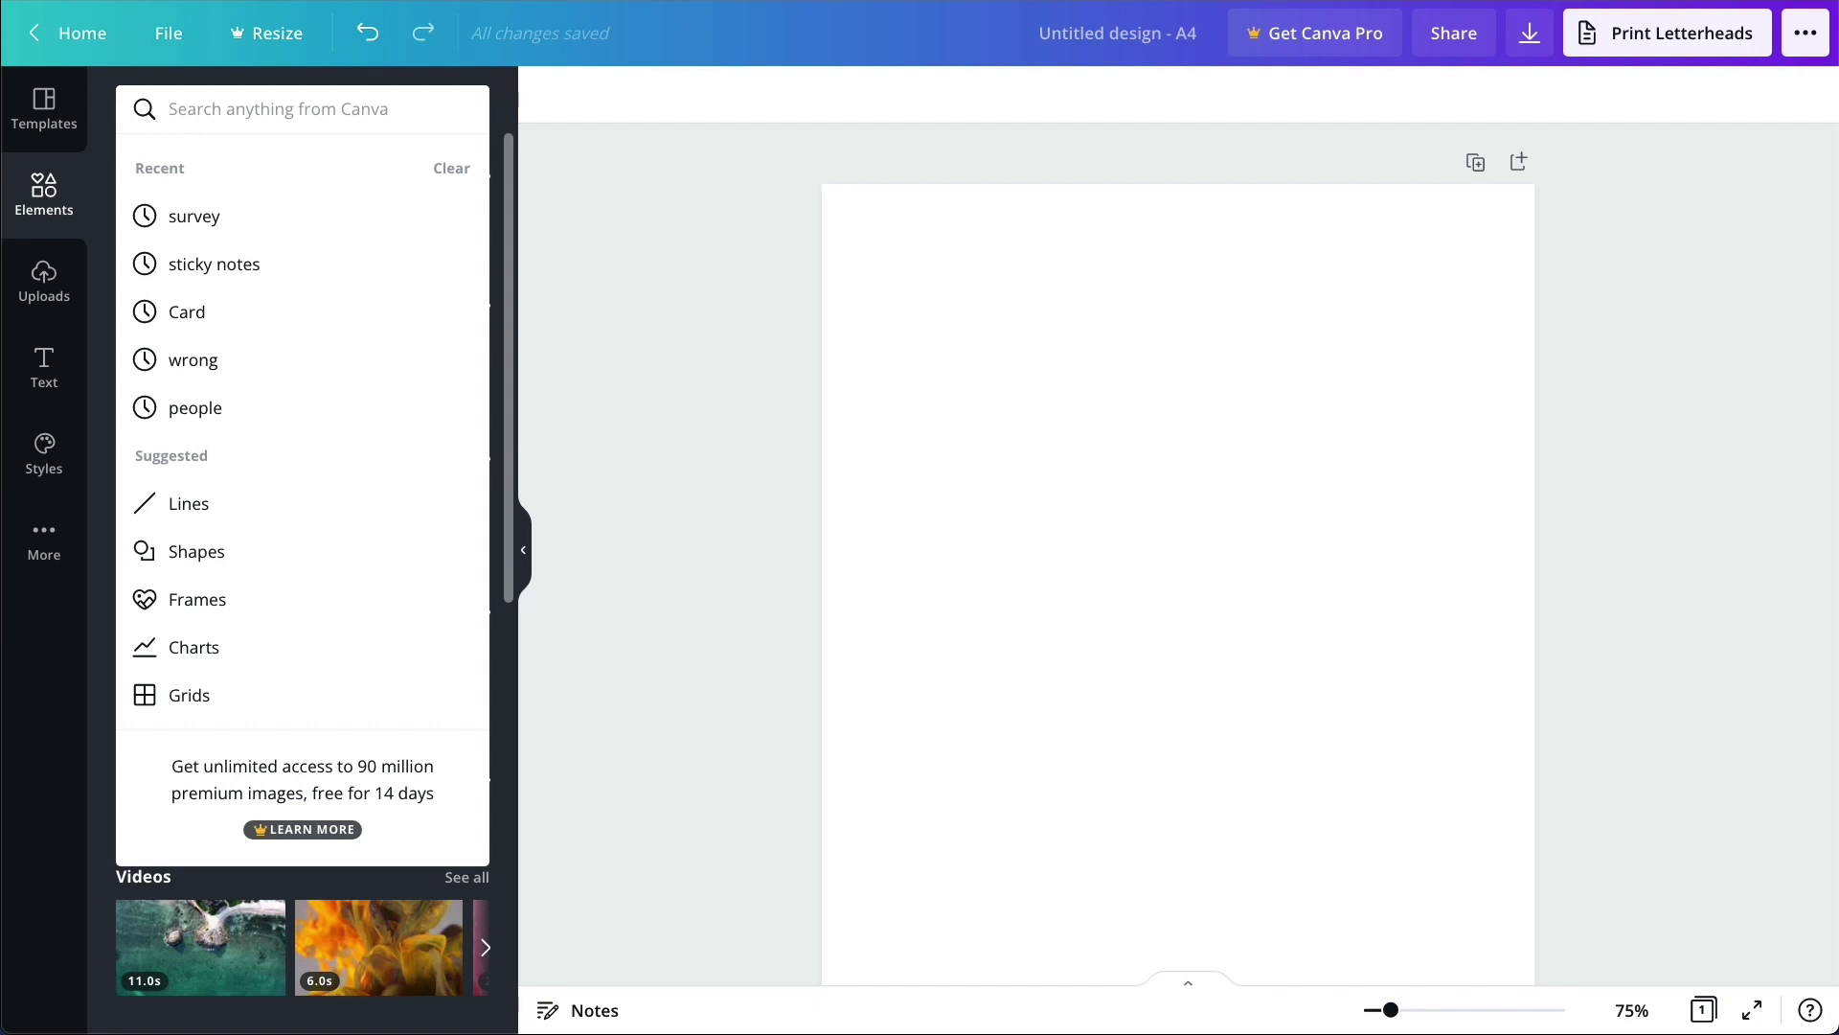
Step: Search elements for 'analytics' and make the tablet analytics photo fill the whole page
text(analytics)
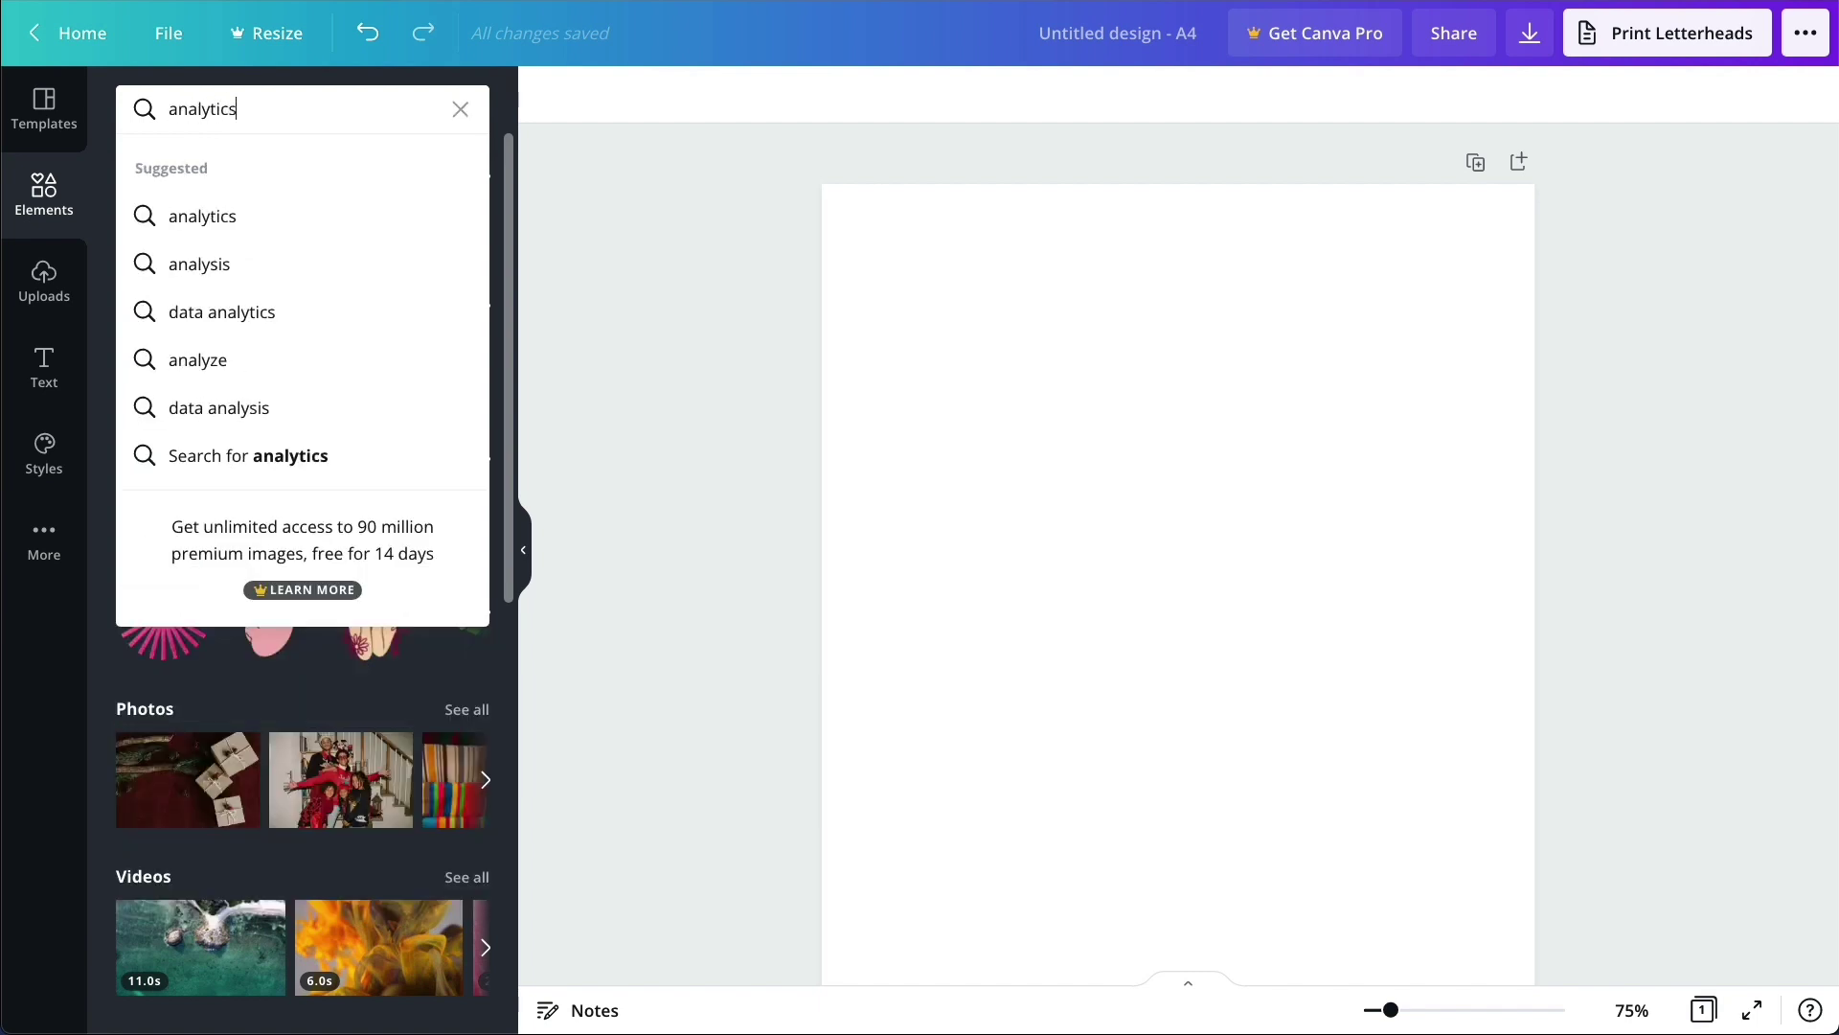
key(Return)
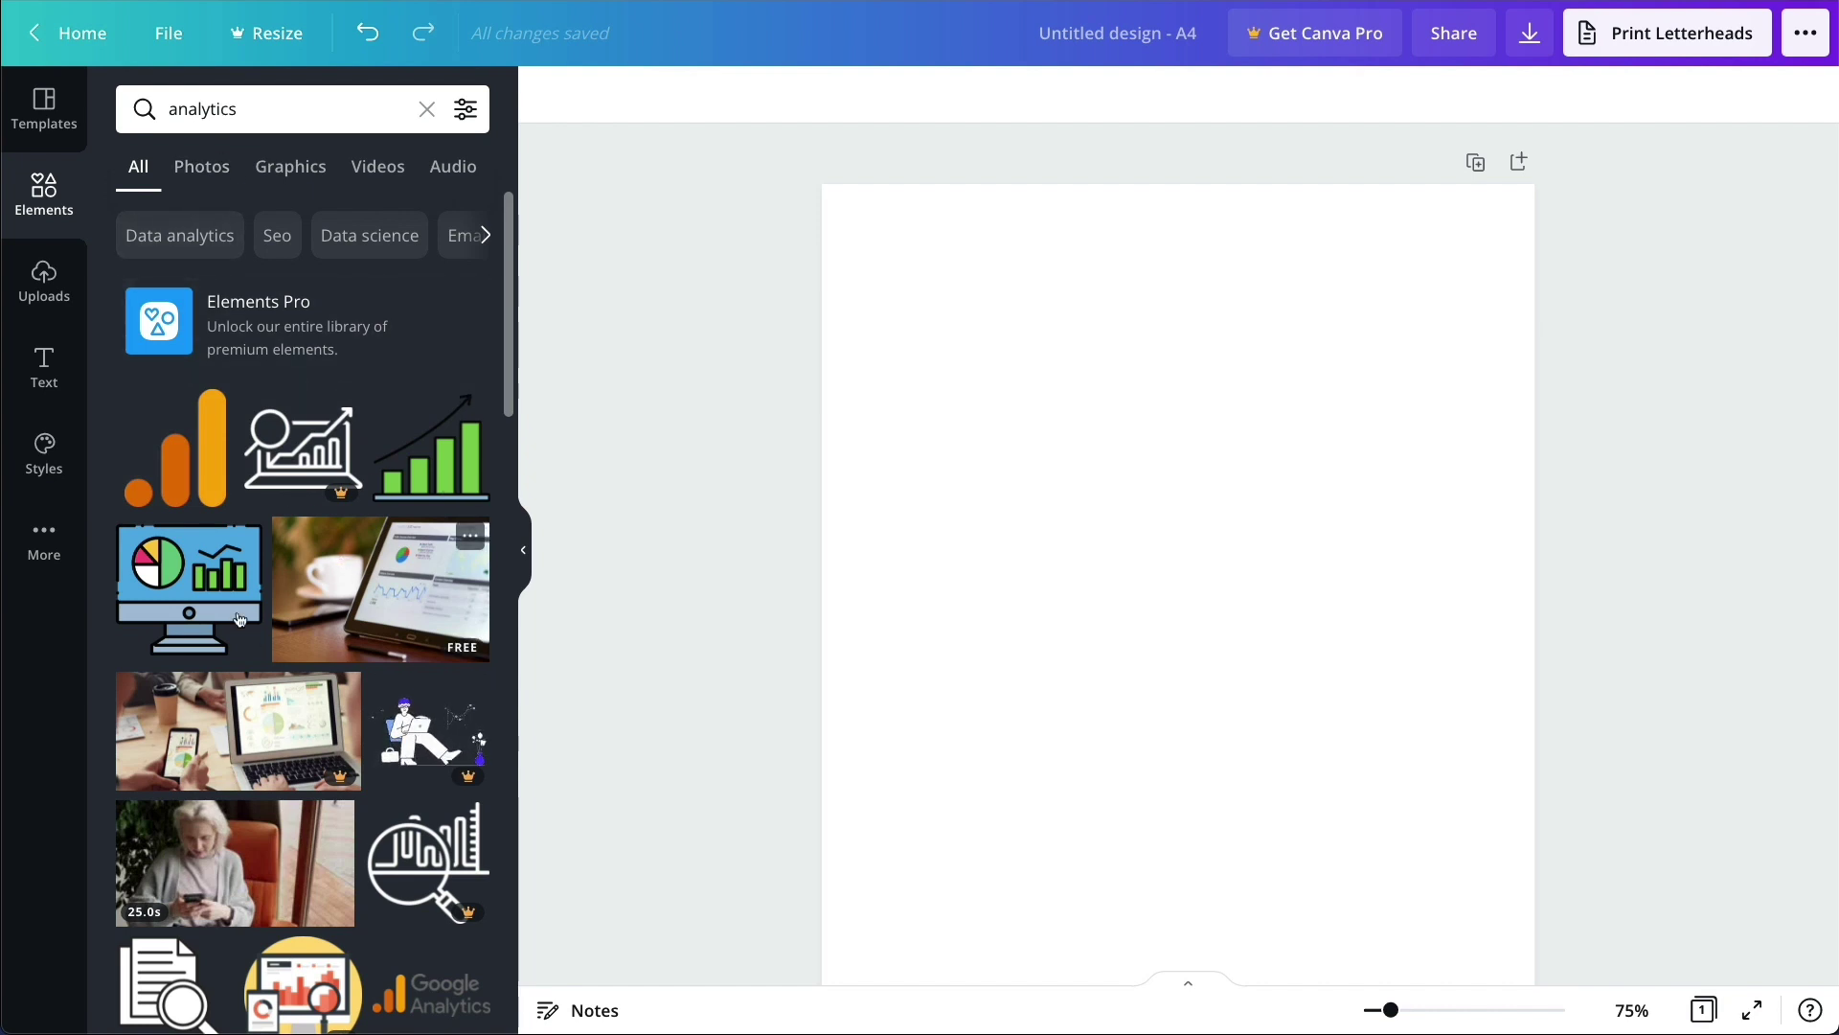
scroll(239, 619, down, 1)
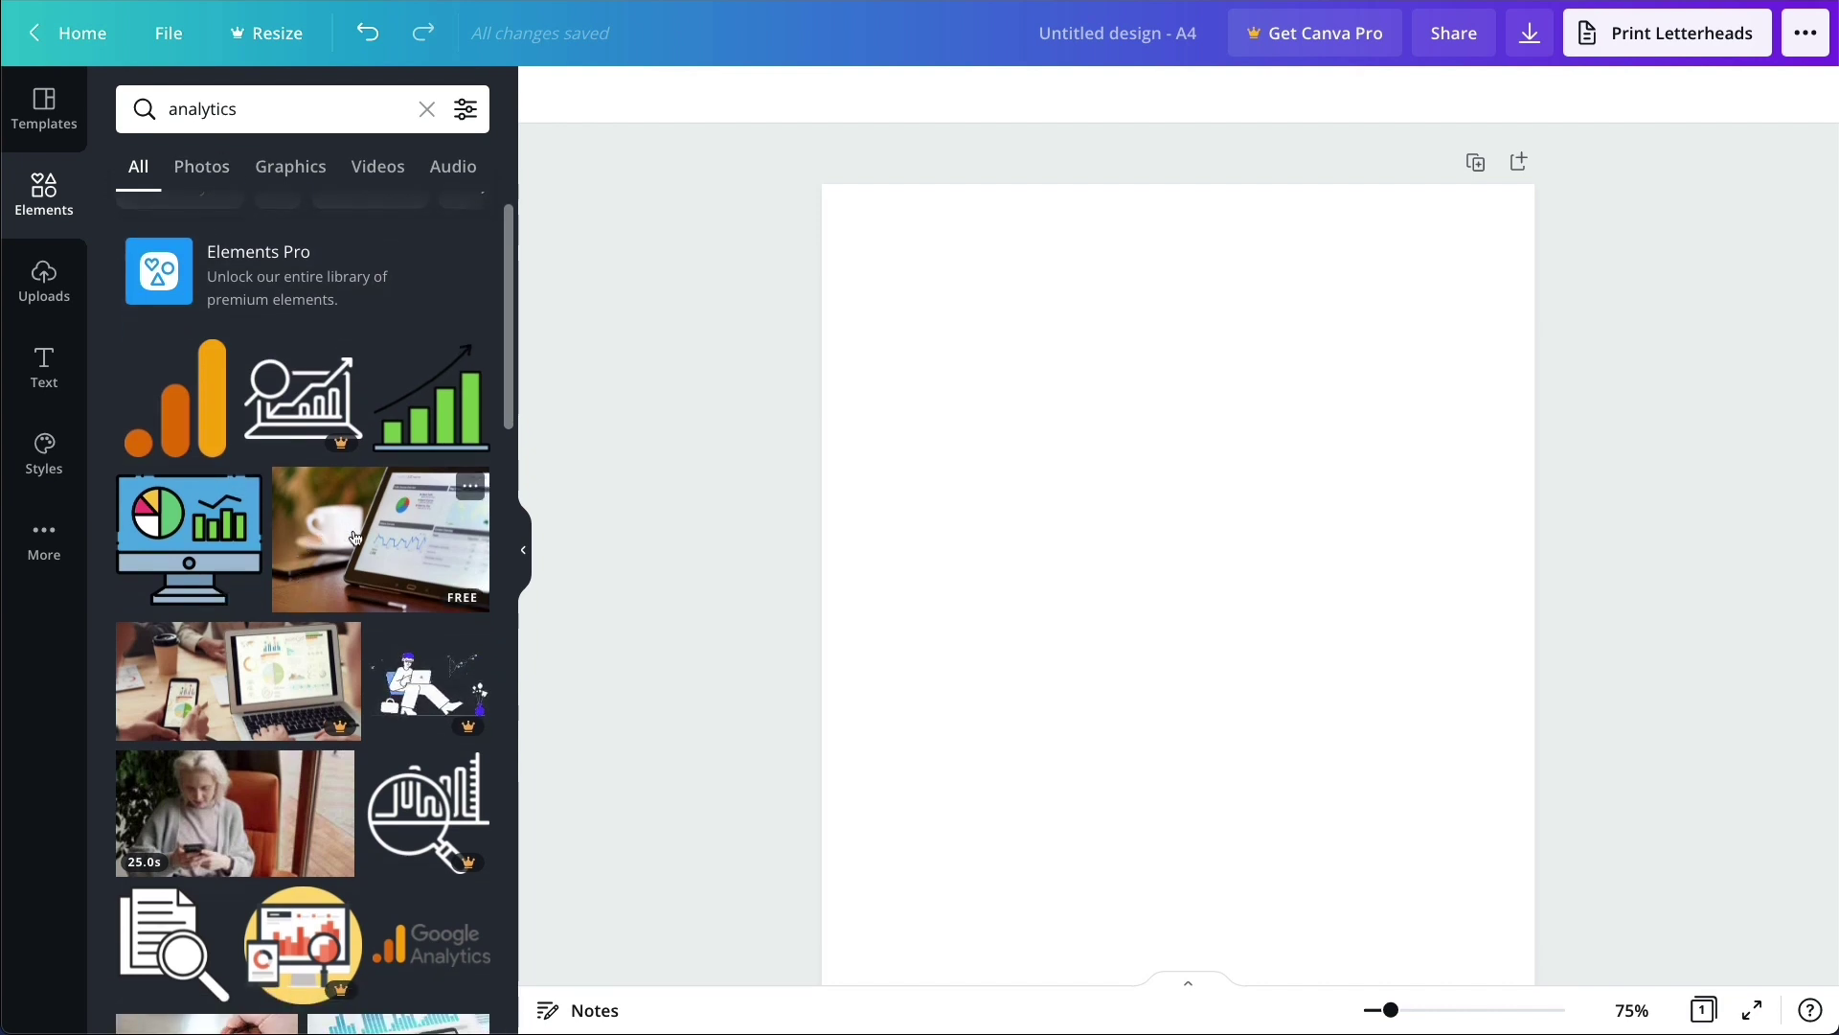
drag(355, 537, 978, 412)
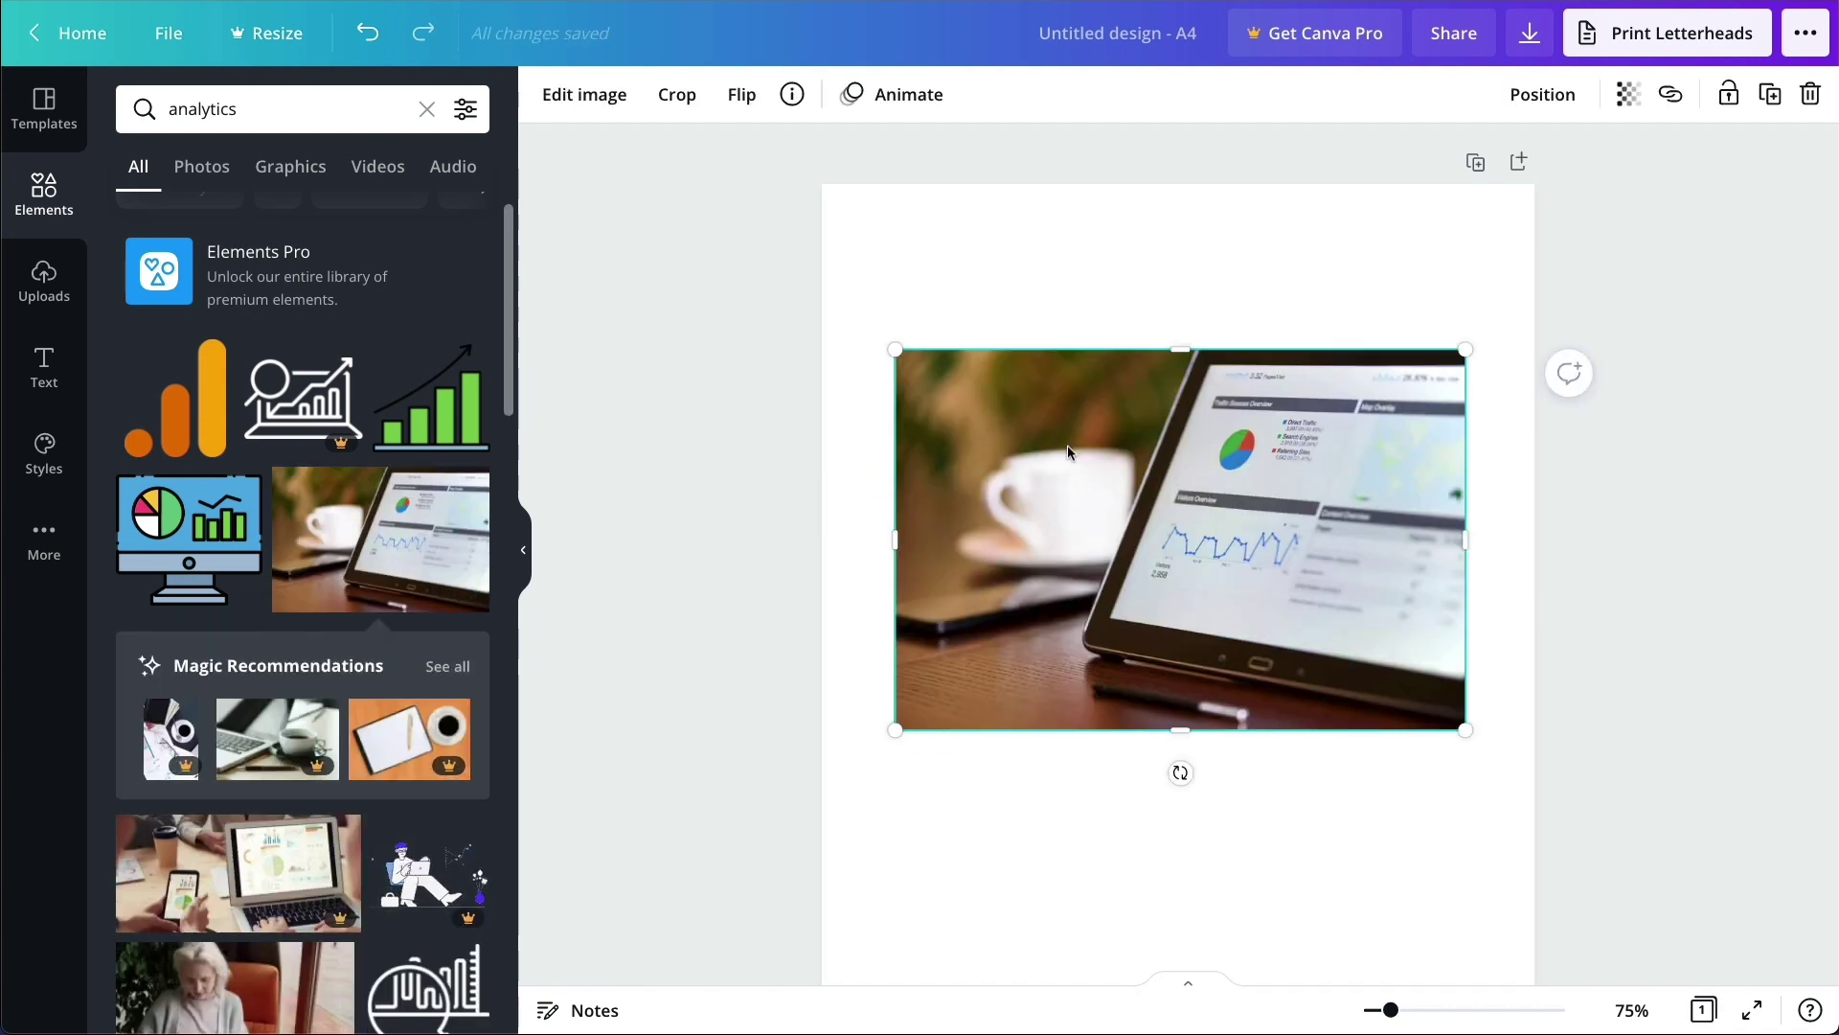
key(Delete)
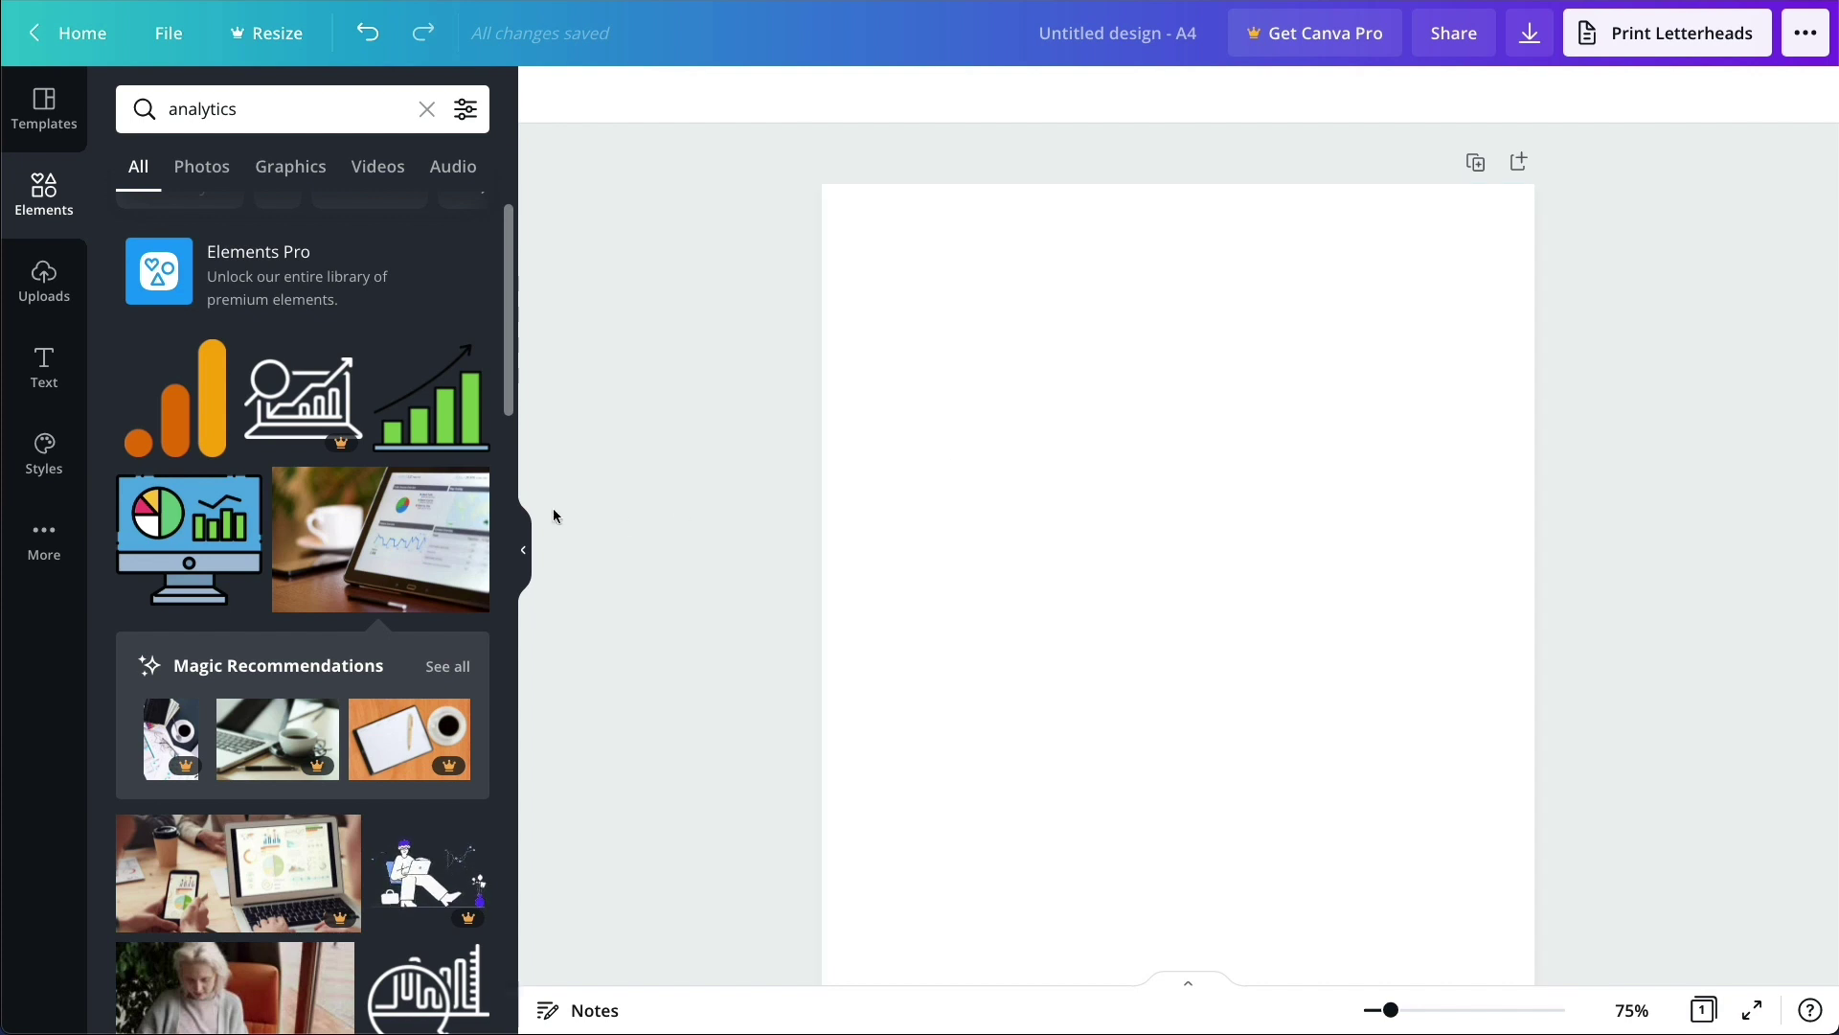
key(ctrl+z)
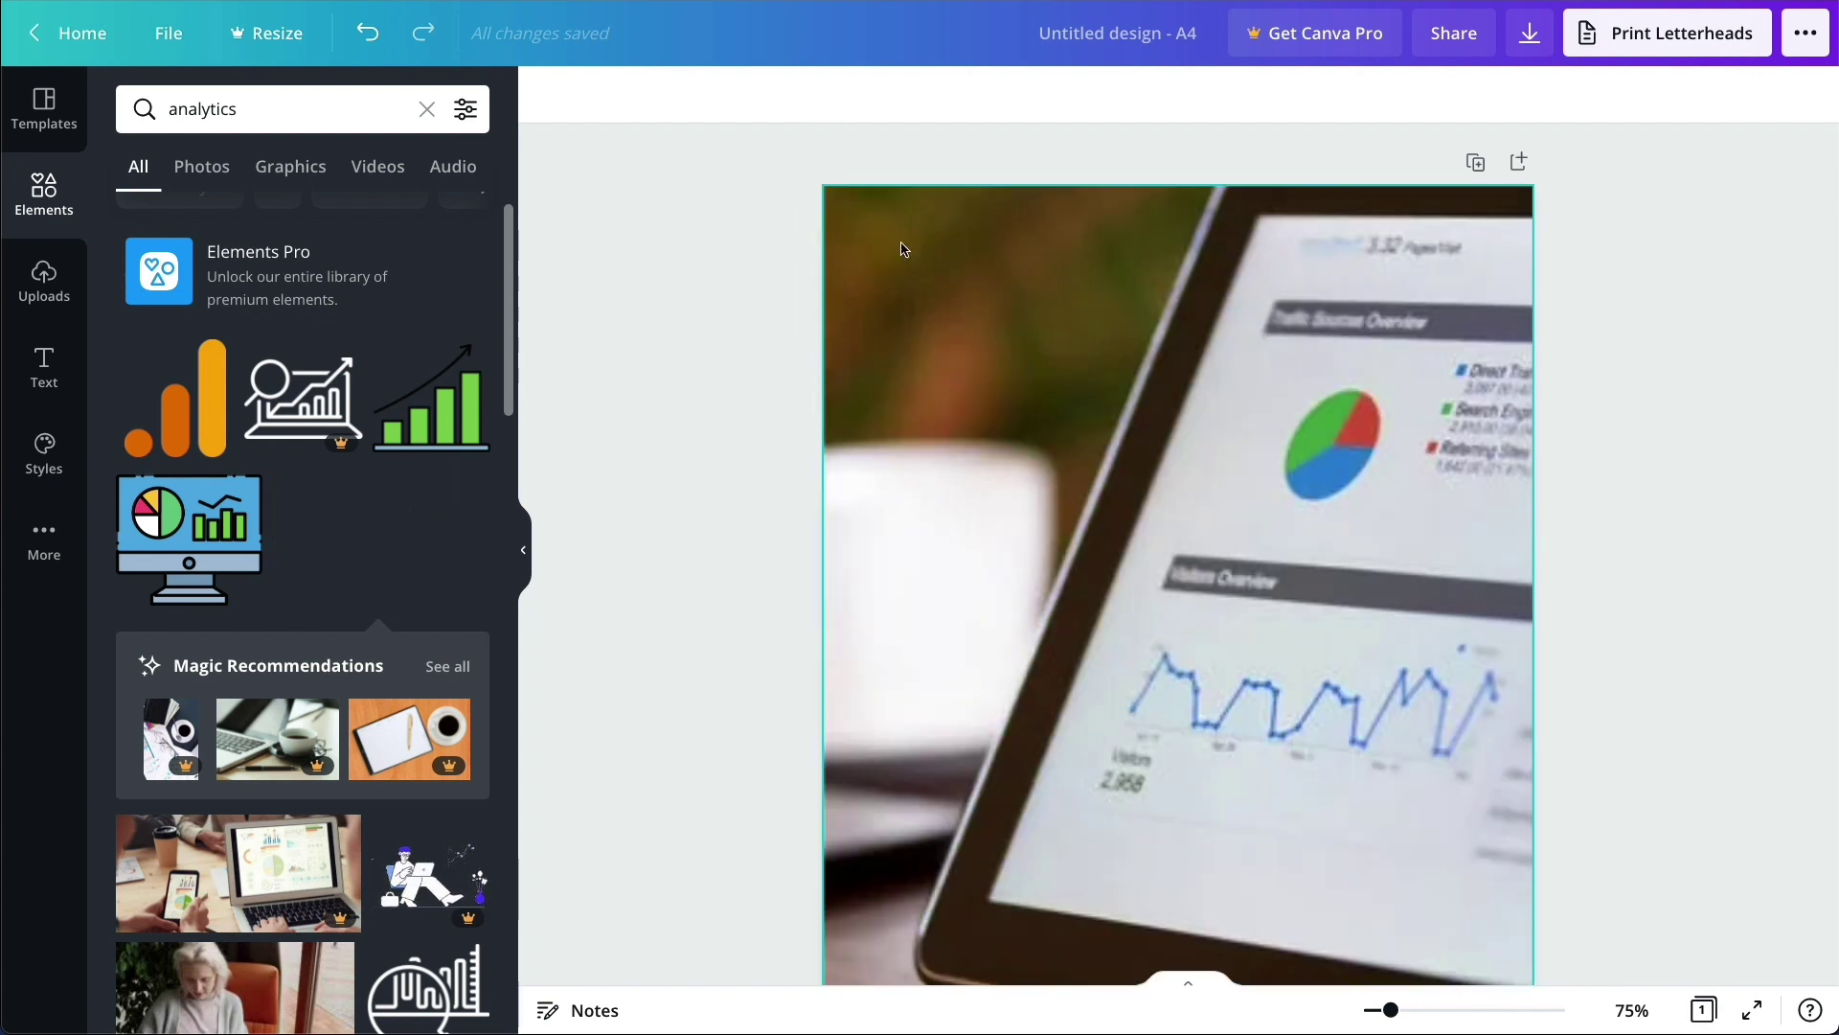
key(ctrl+z)
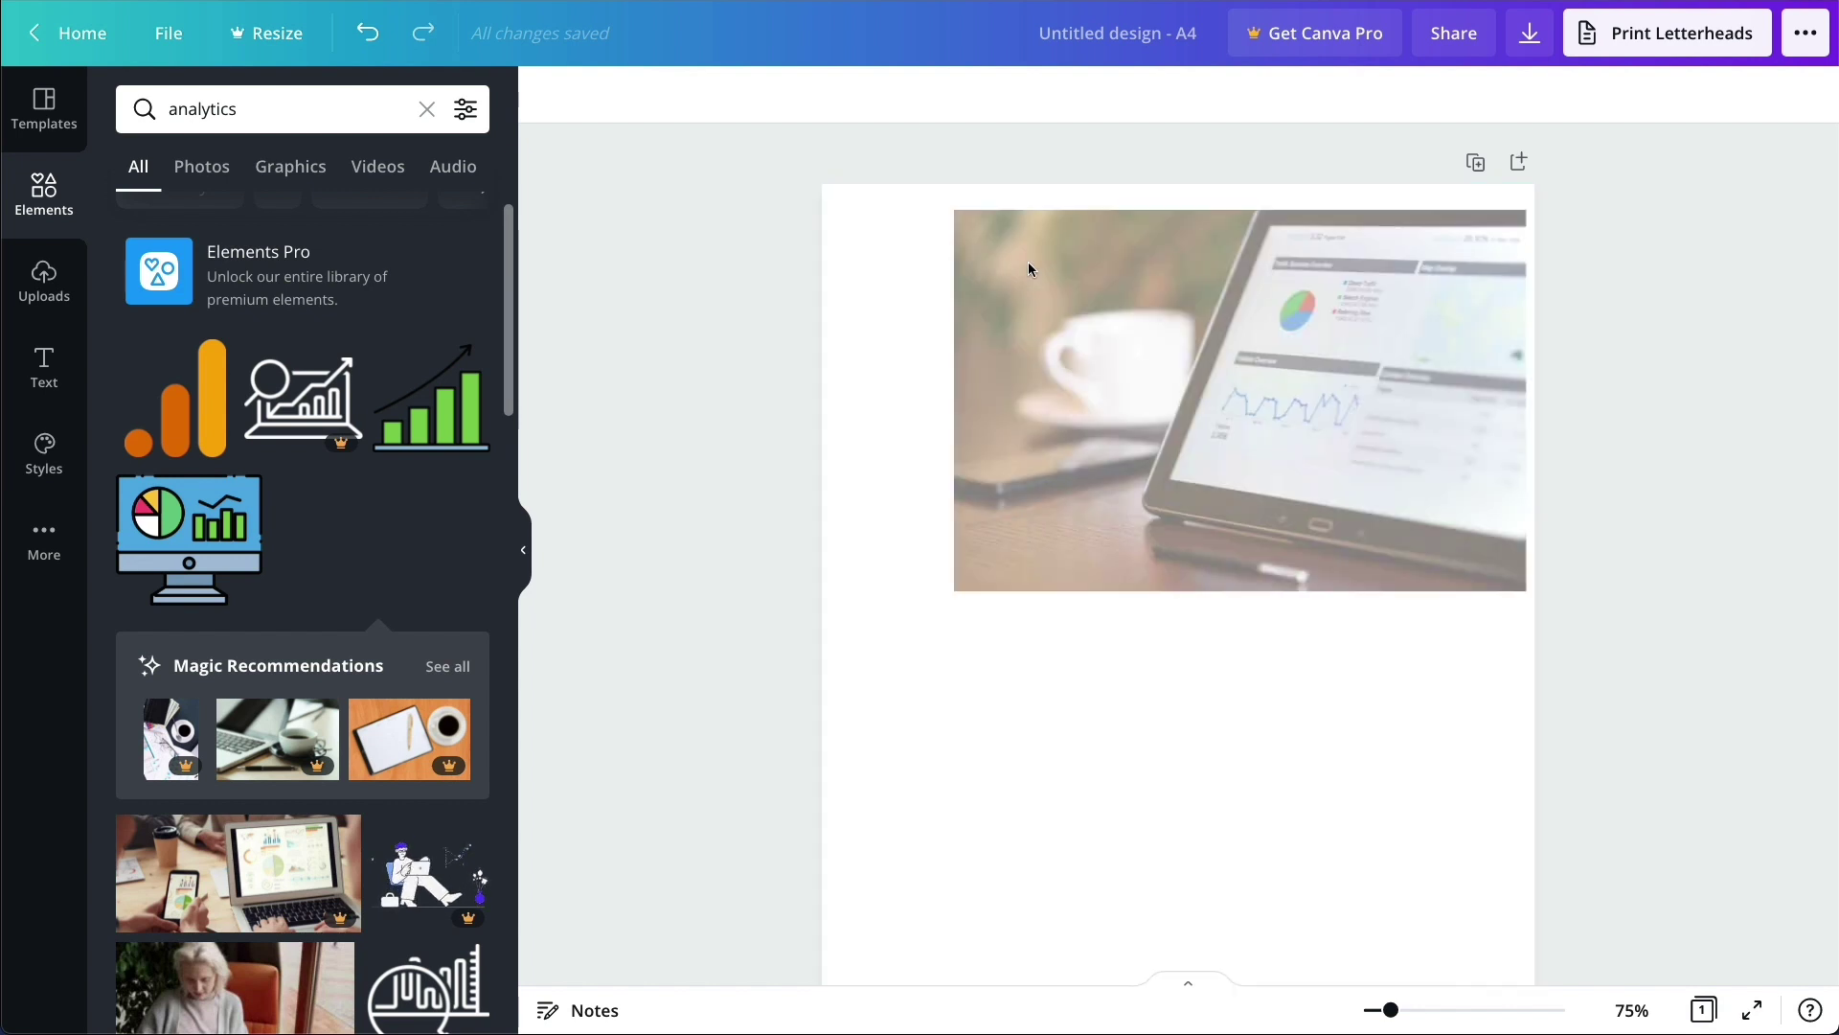
key(ctrl+y)
key(ctrl+z)
key(ctrl+y)
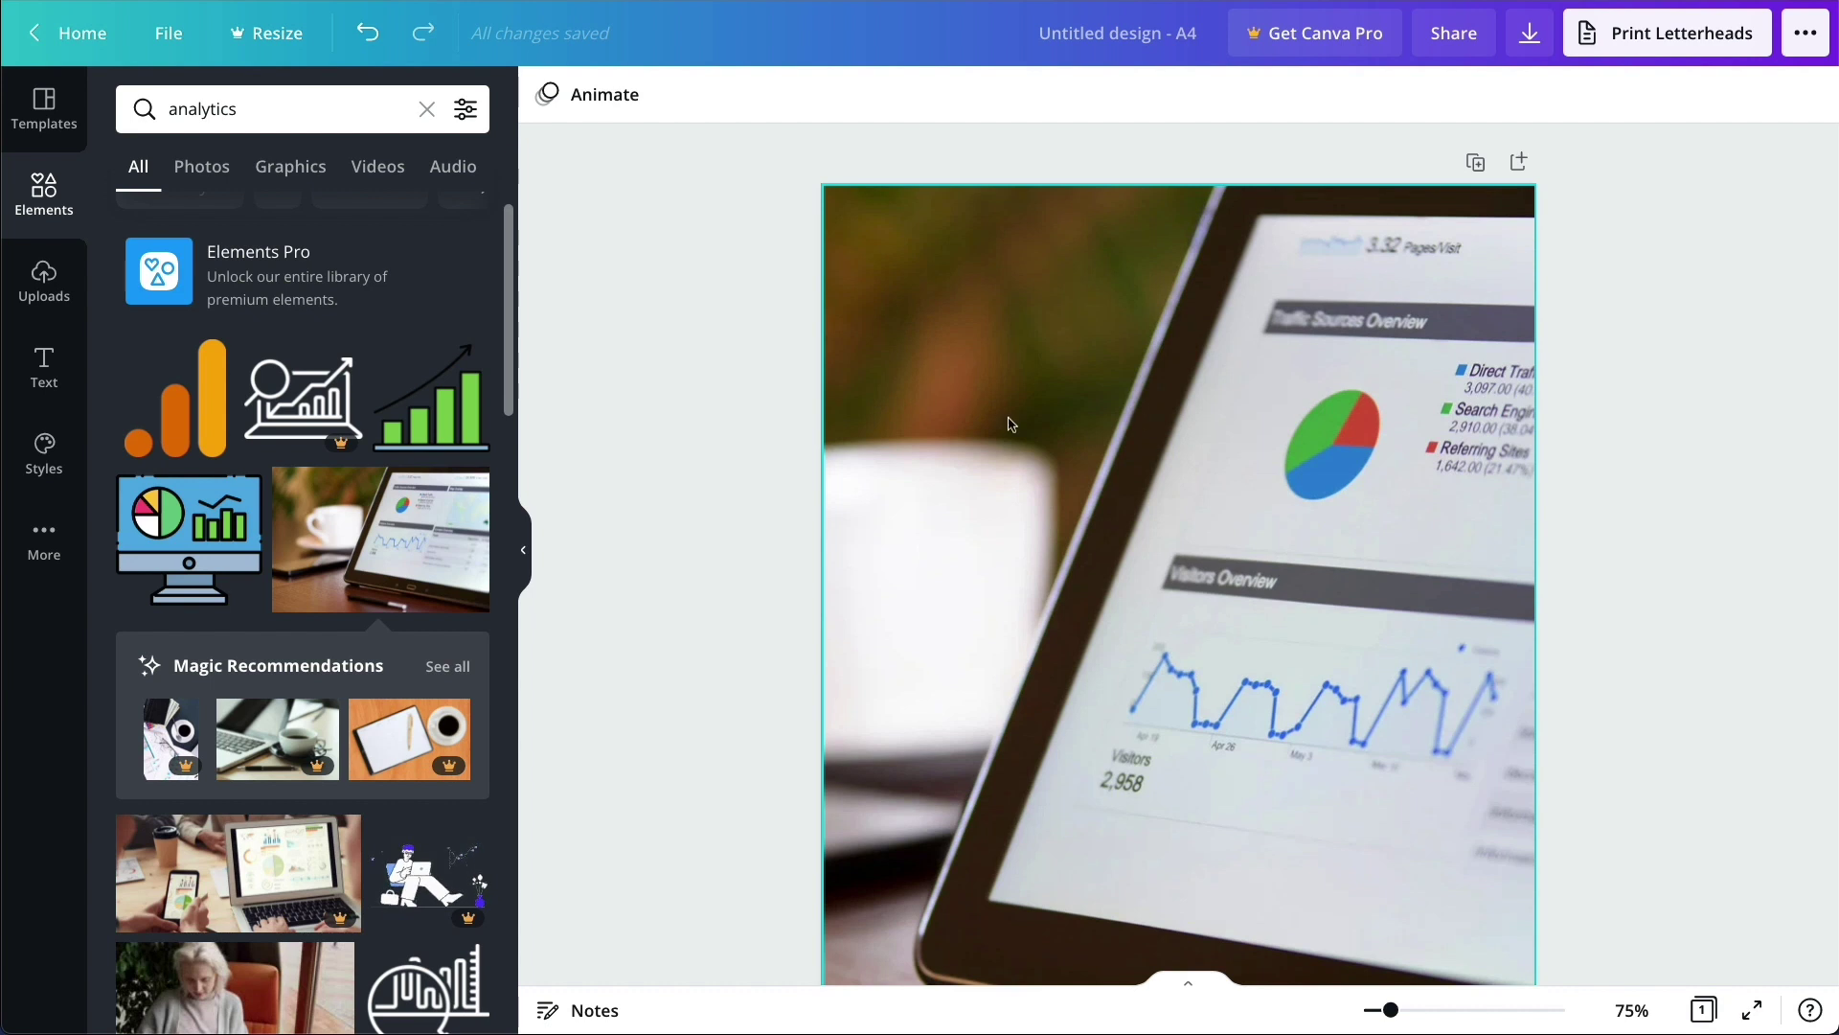
Step: Reposition the background tablet photo slightly right in crop mode to frame its charts
scroll(1109, 394, down, 1)
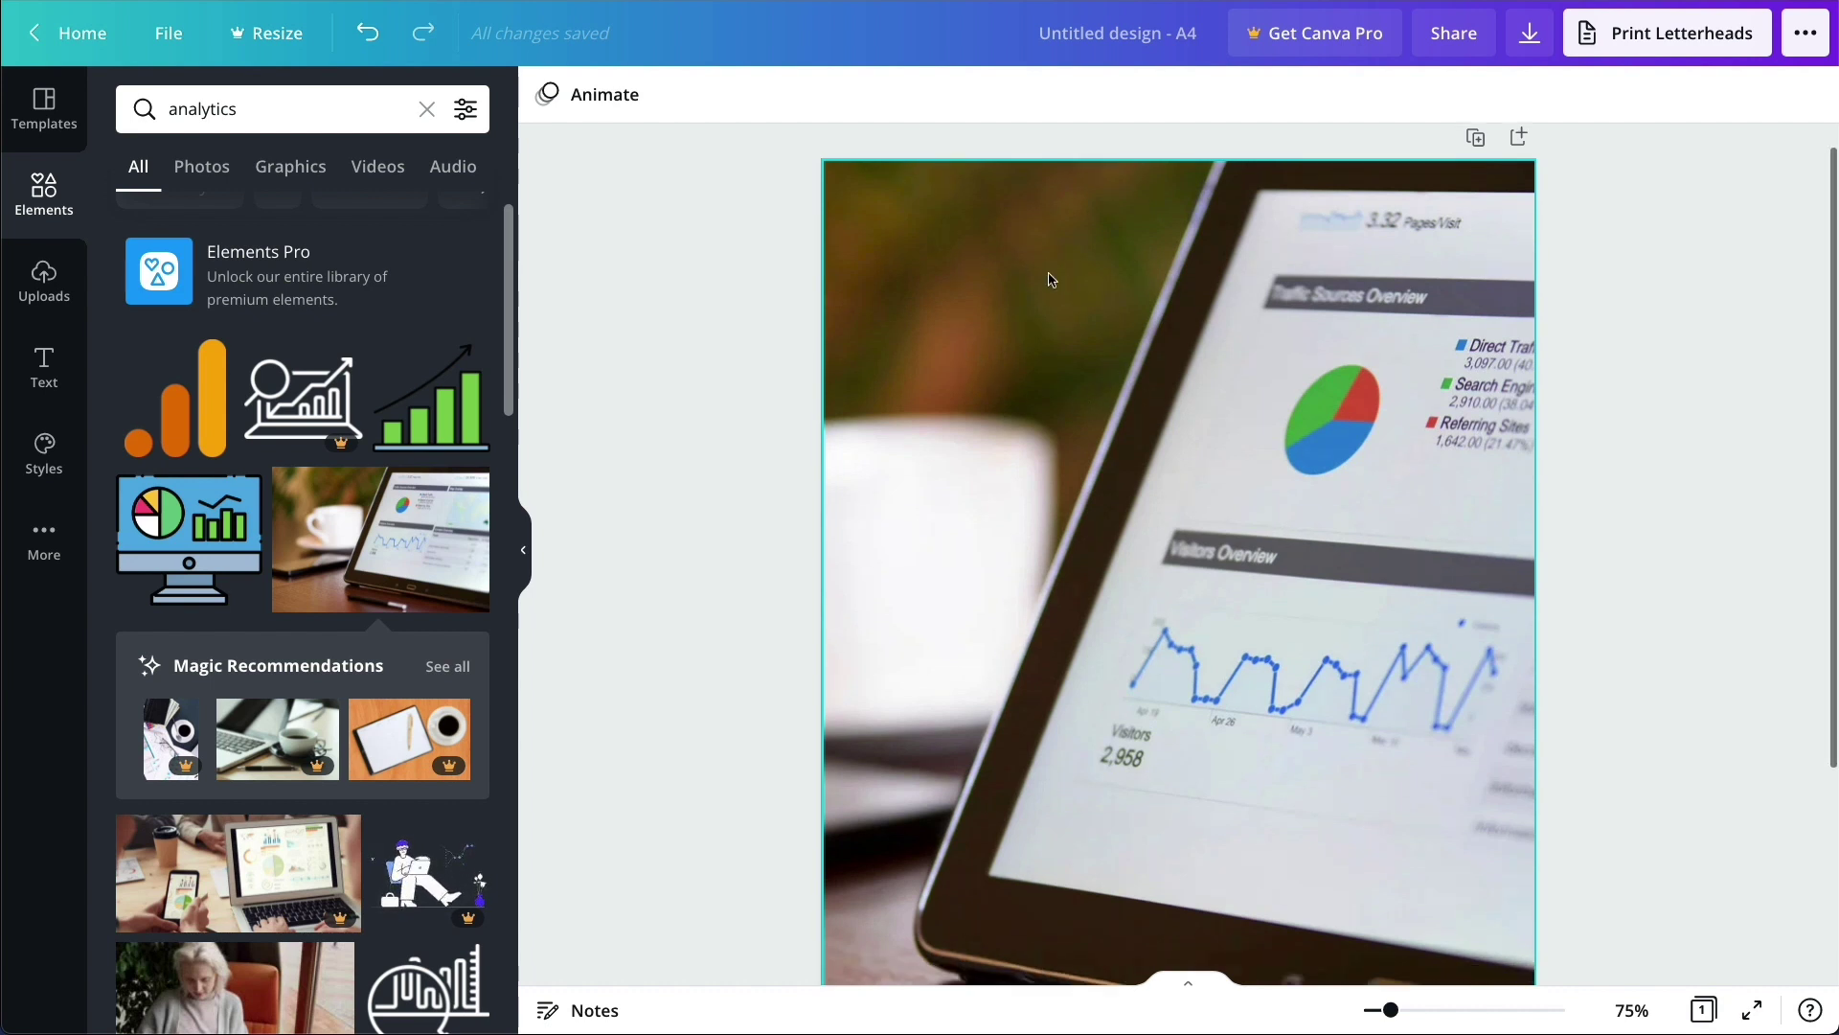
double_click(1054, 397)
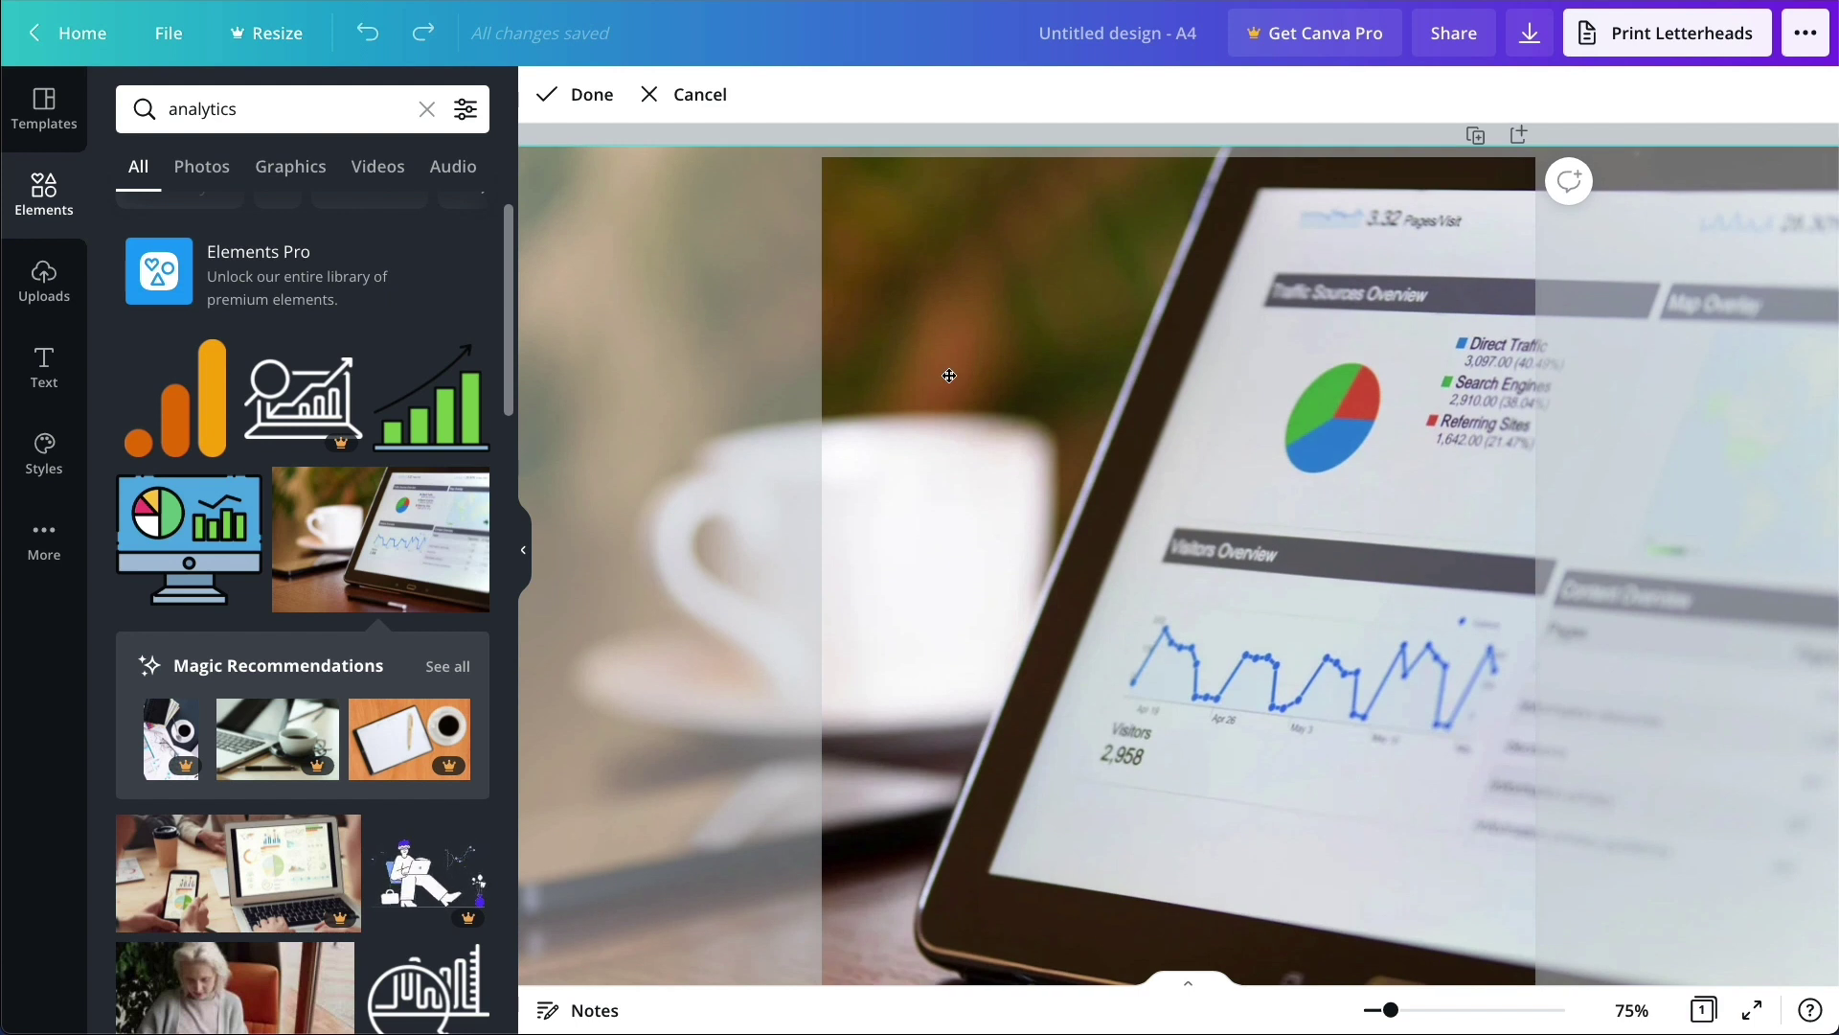
scroll(949, 375, down, 3)
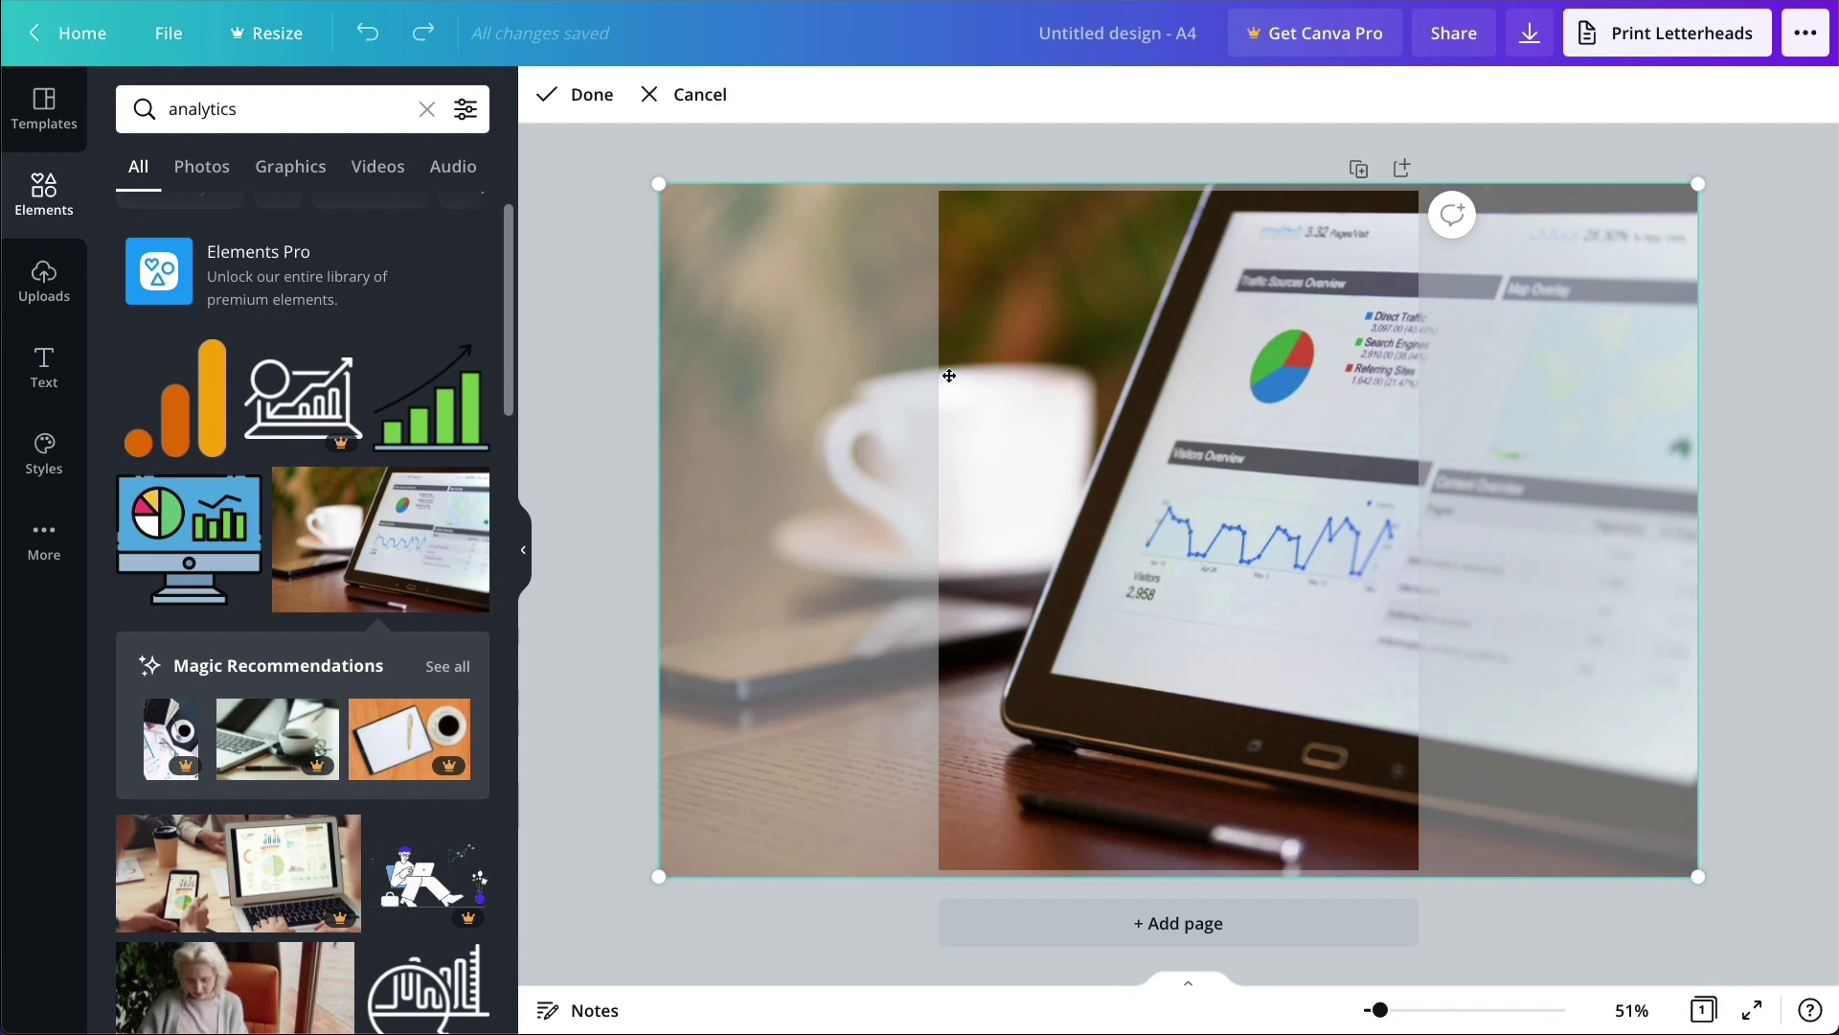
mouse_move(1033, 380)
mouse_down()
mouse_move(1230, 387)
mouse_move(853, 382)
mouse_move(1089, 399)
mouse_move(961, 398)
mouse_move(1082, 343)
mouse_move(1129, 431)
mouse_move(1006, 374)
mouse_move(1207, 377)
mouse_move(1036, 396)
mouse_up()
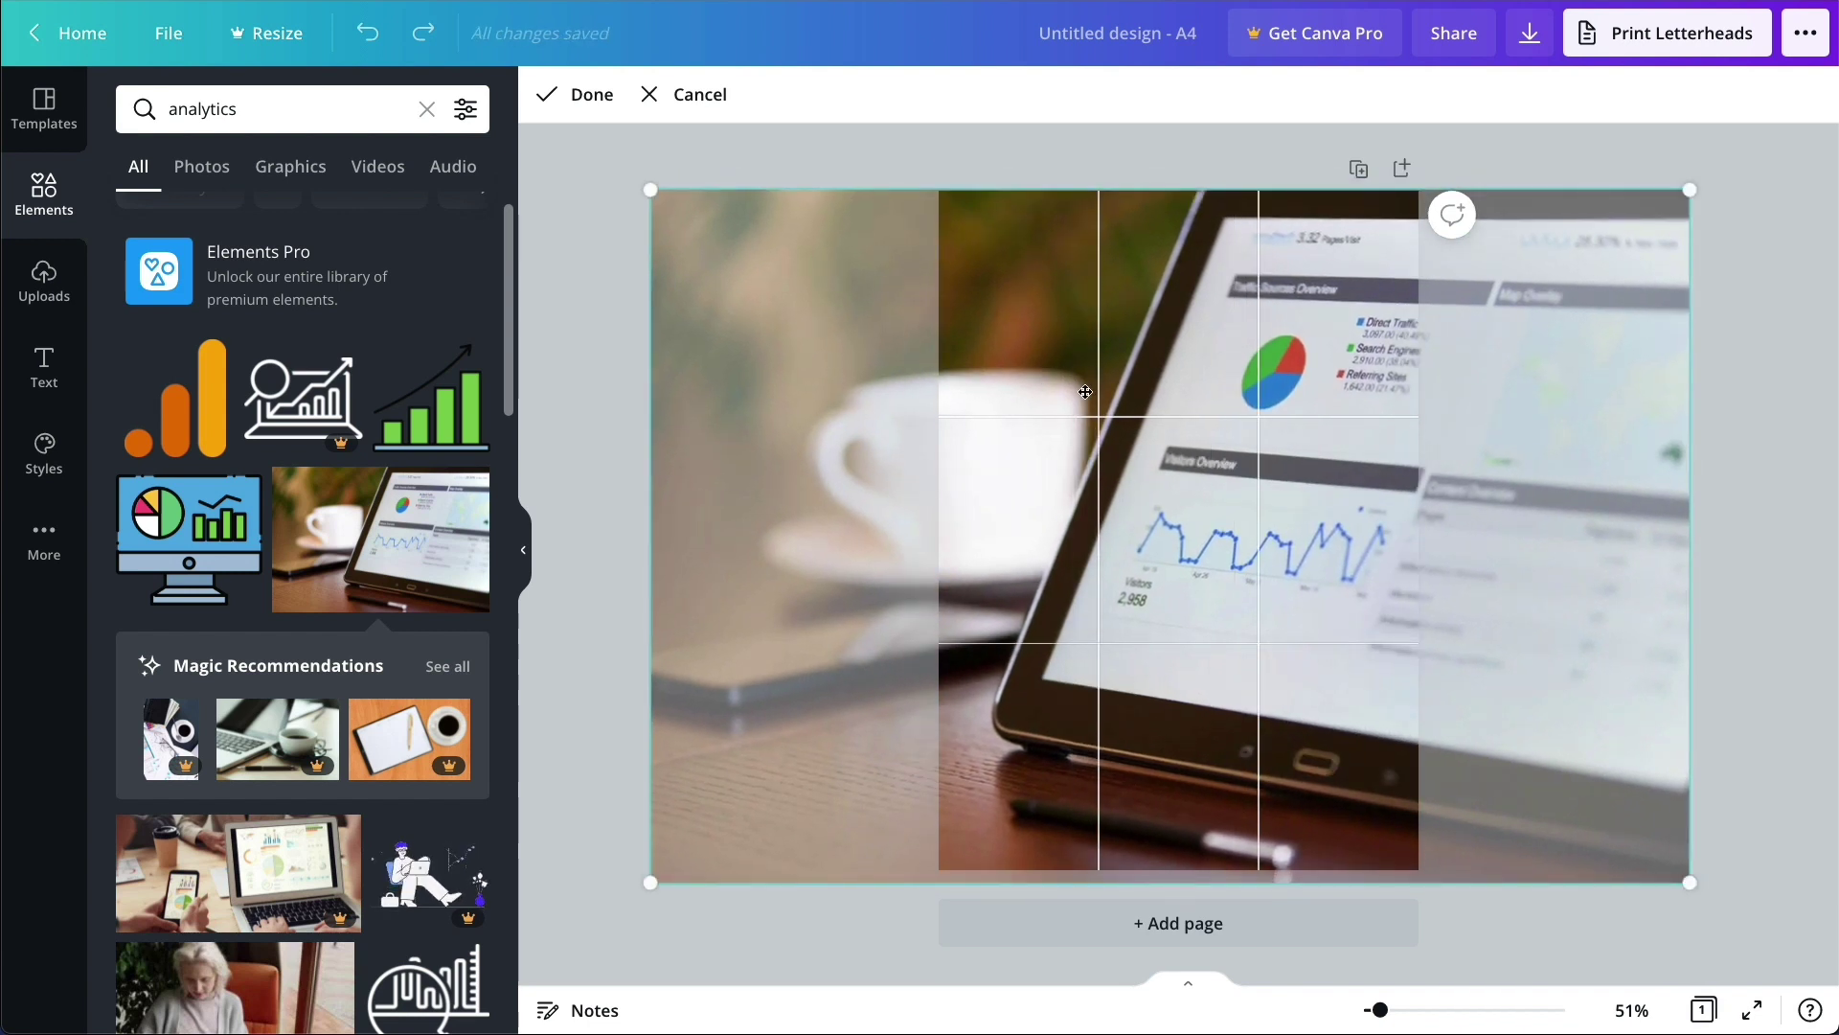
click(1119, 157)
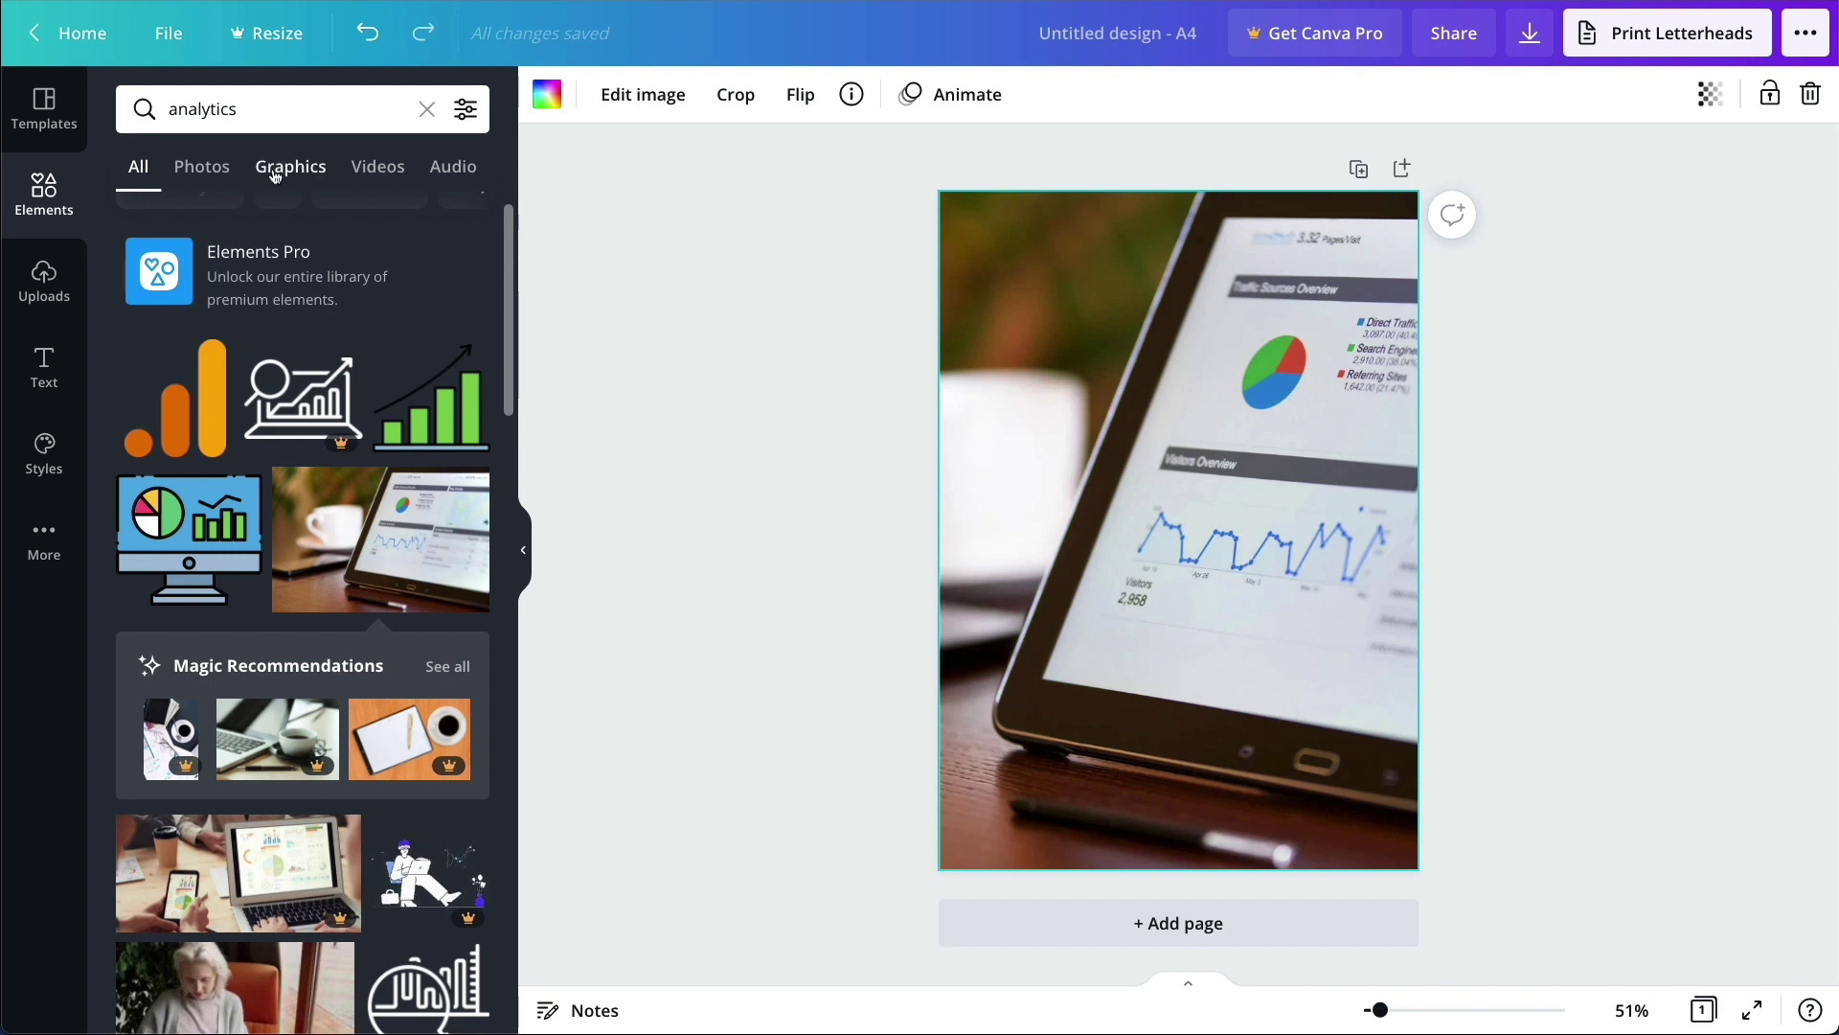
Step: Browse the Photos, Graphics, Videos and Audio results, then place the laptop-and-report photo on the page
click(203, 178)
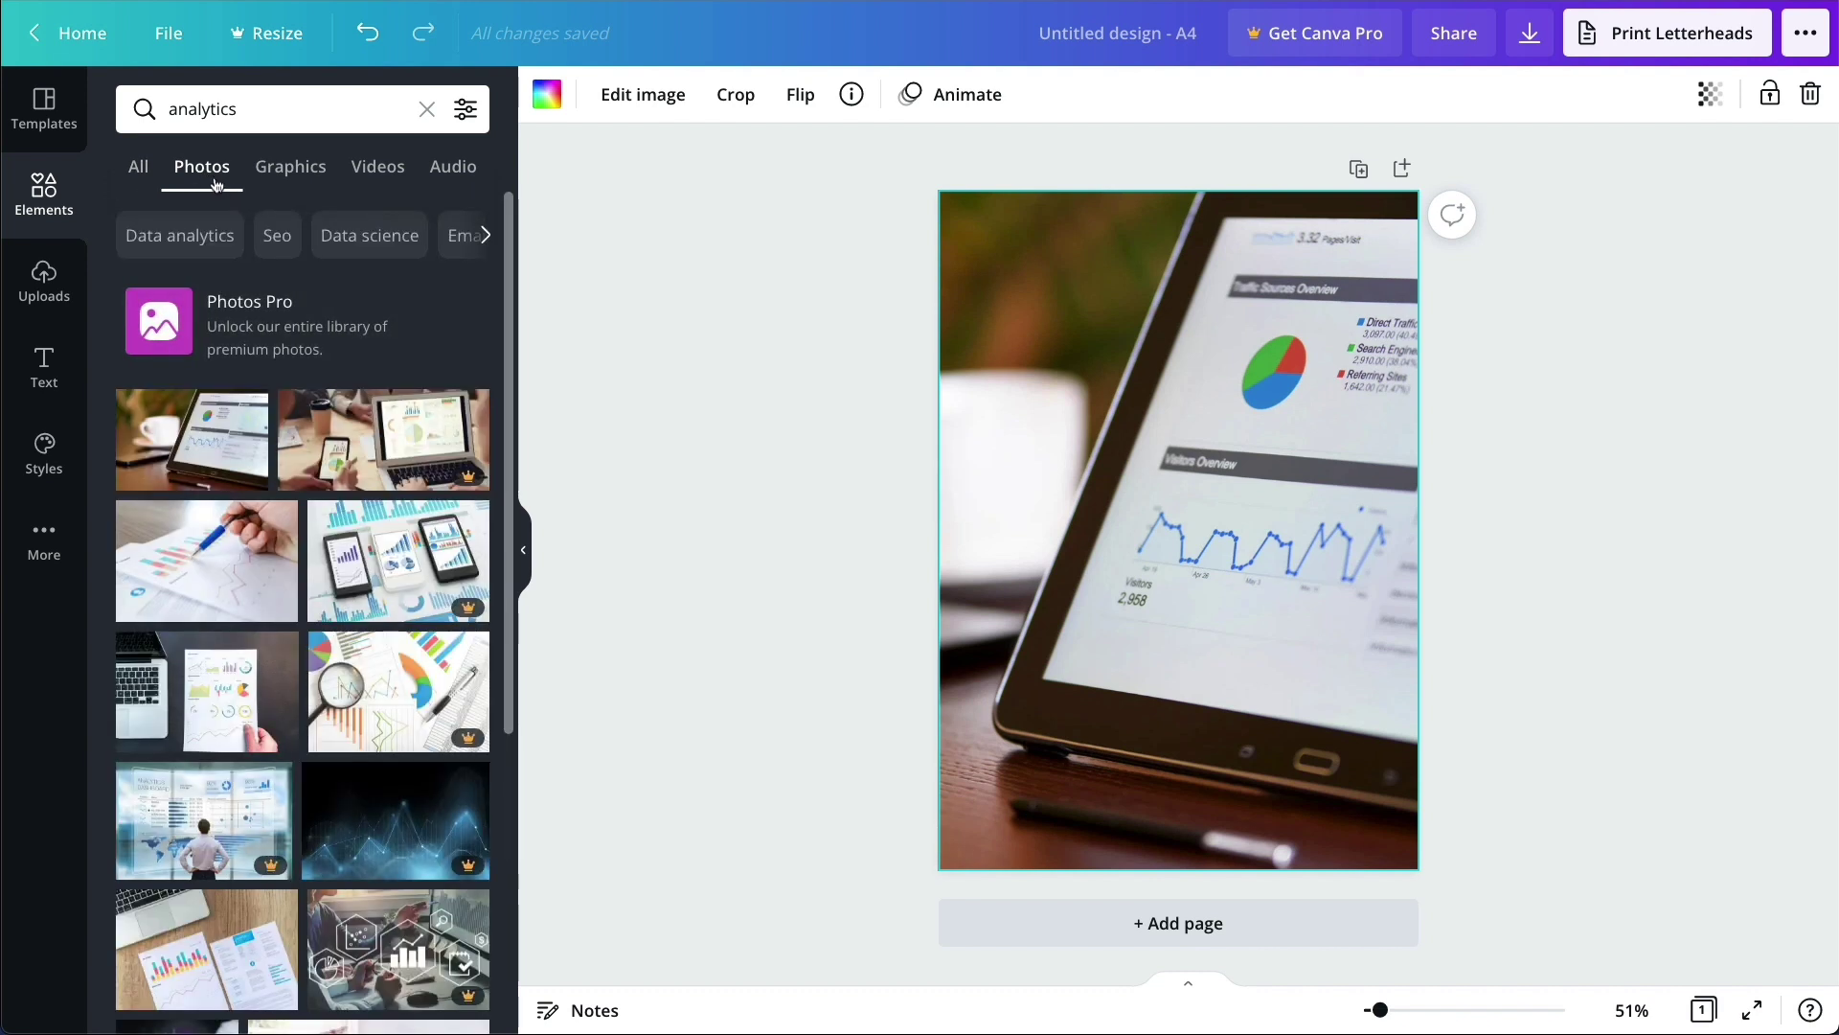
click(294, 178)
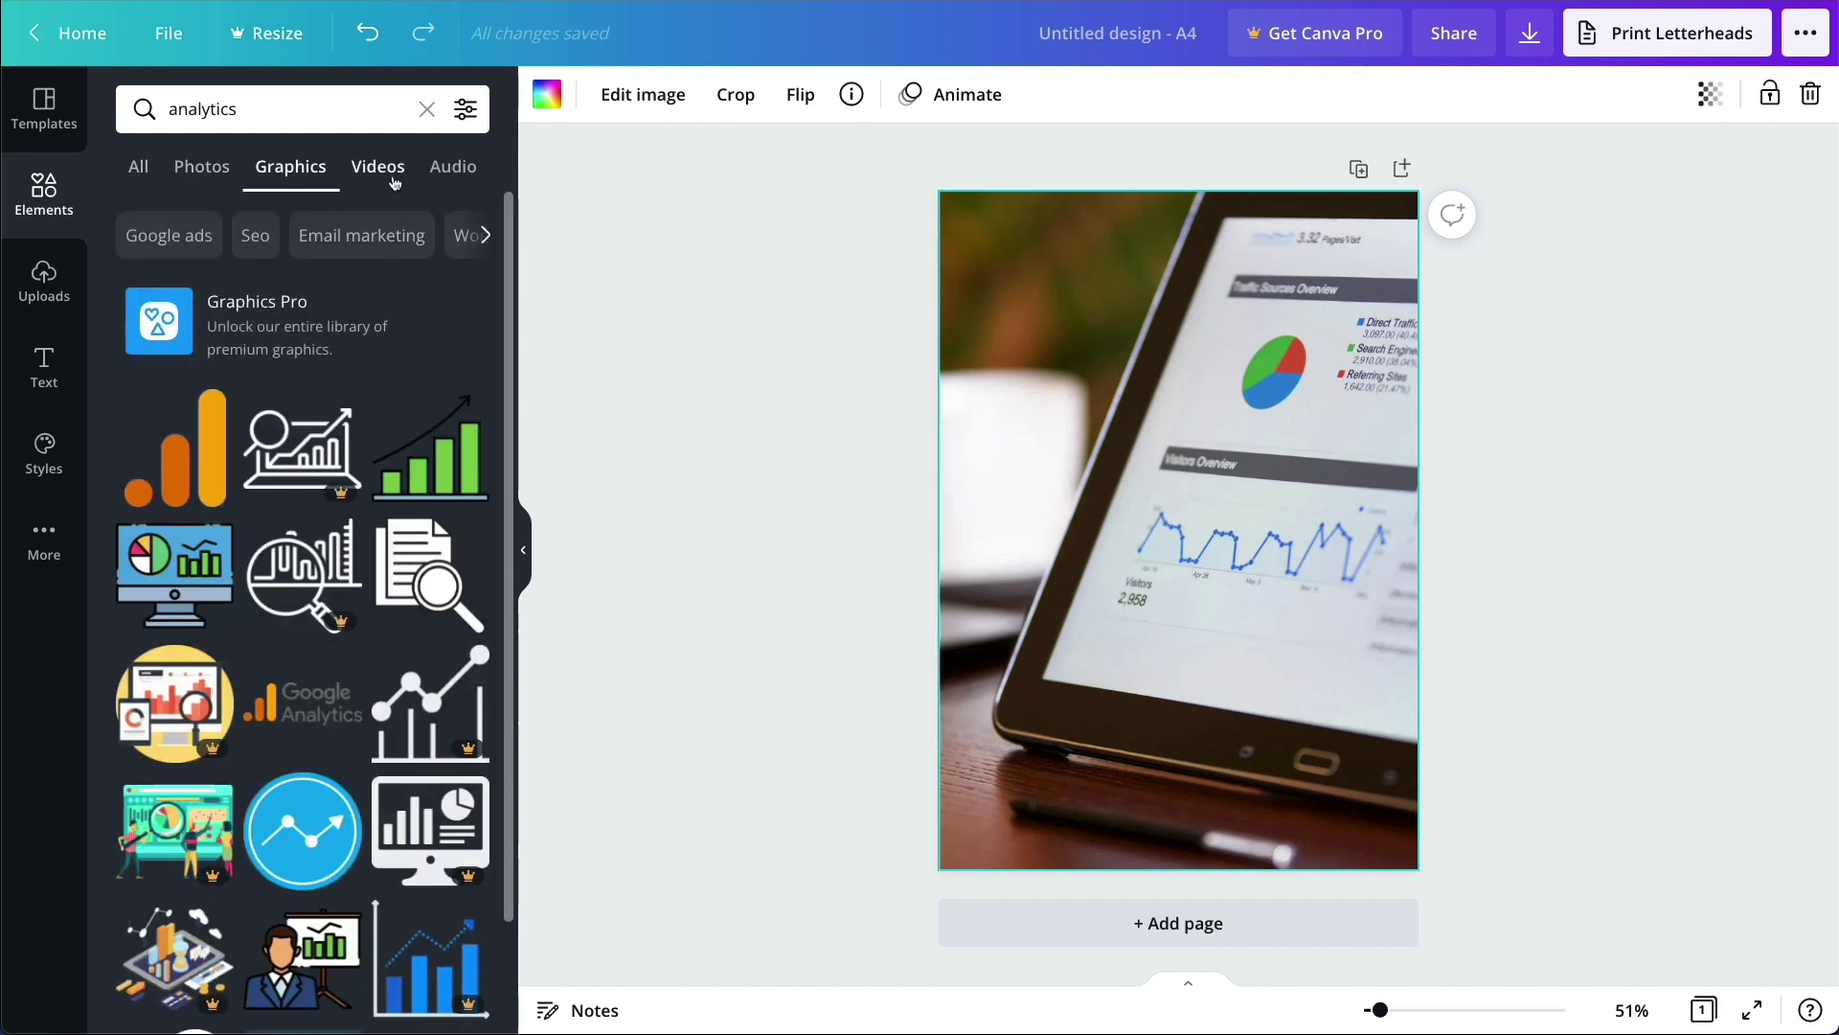
click(393, 180)
click(450, 168)
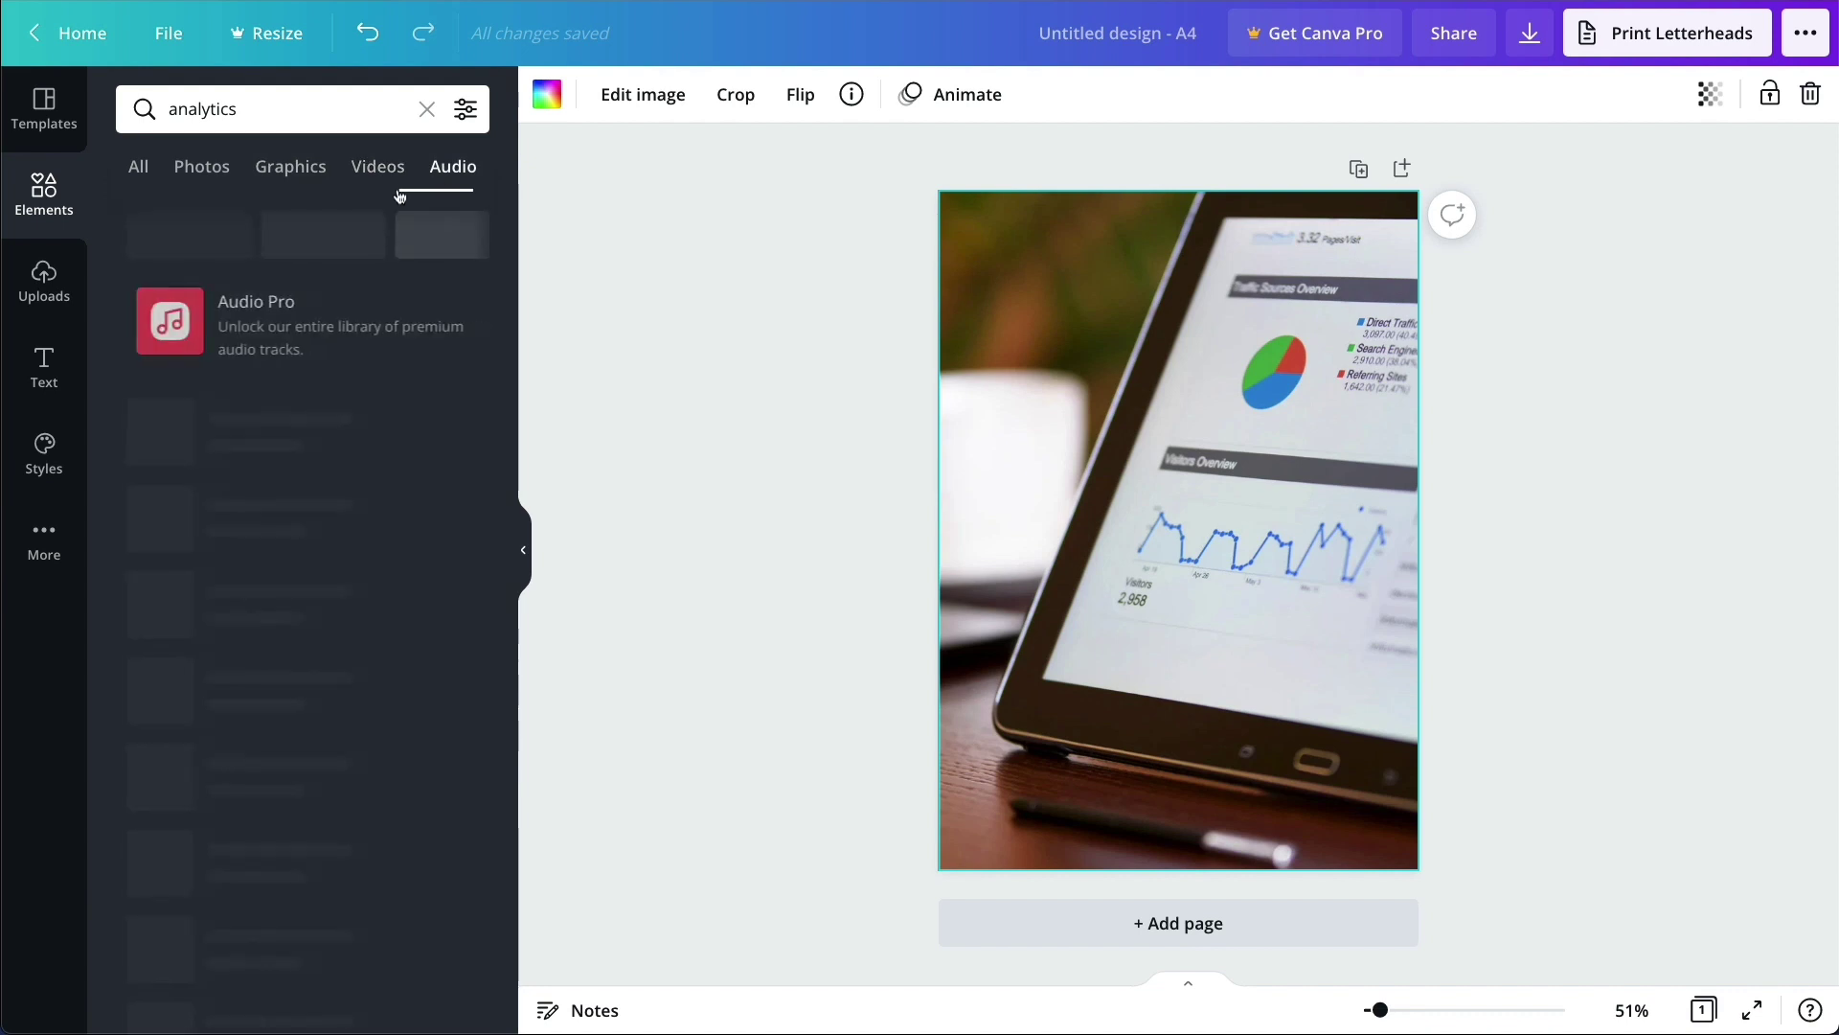
click(213, 176)
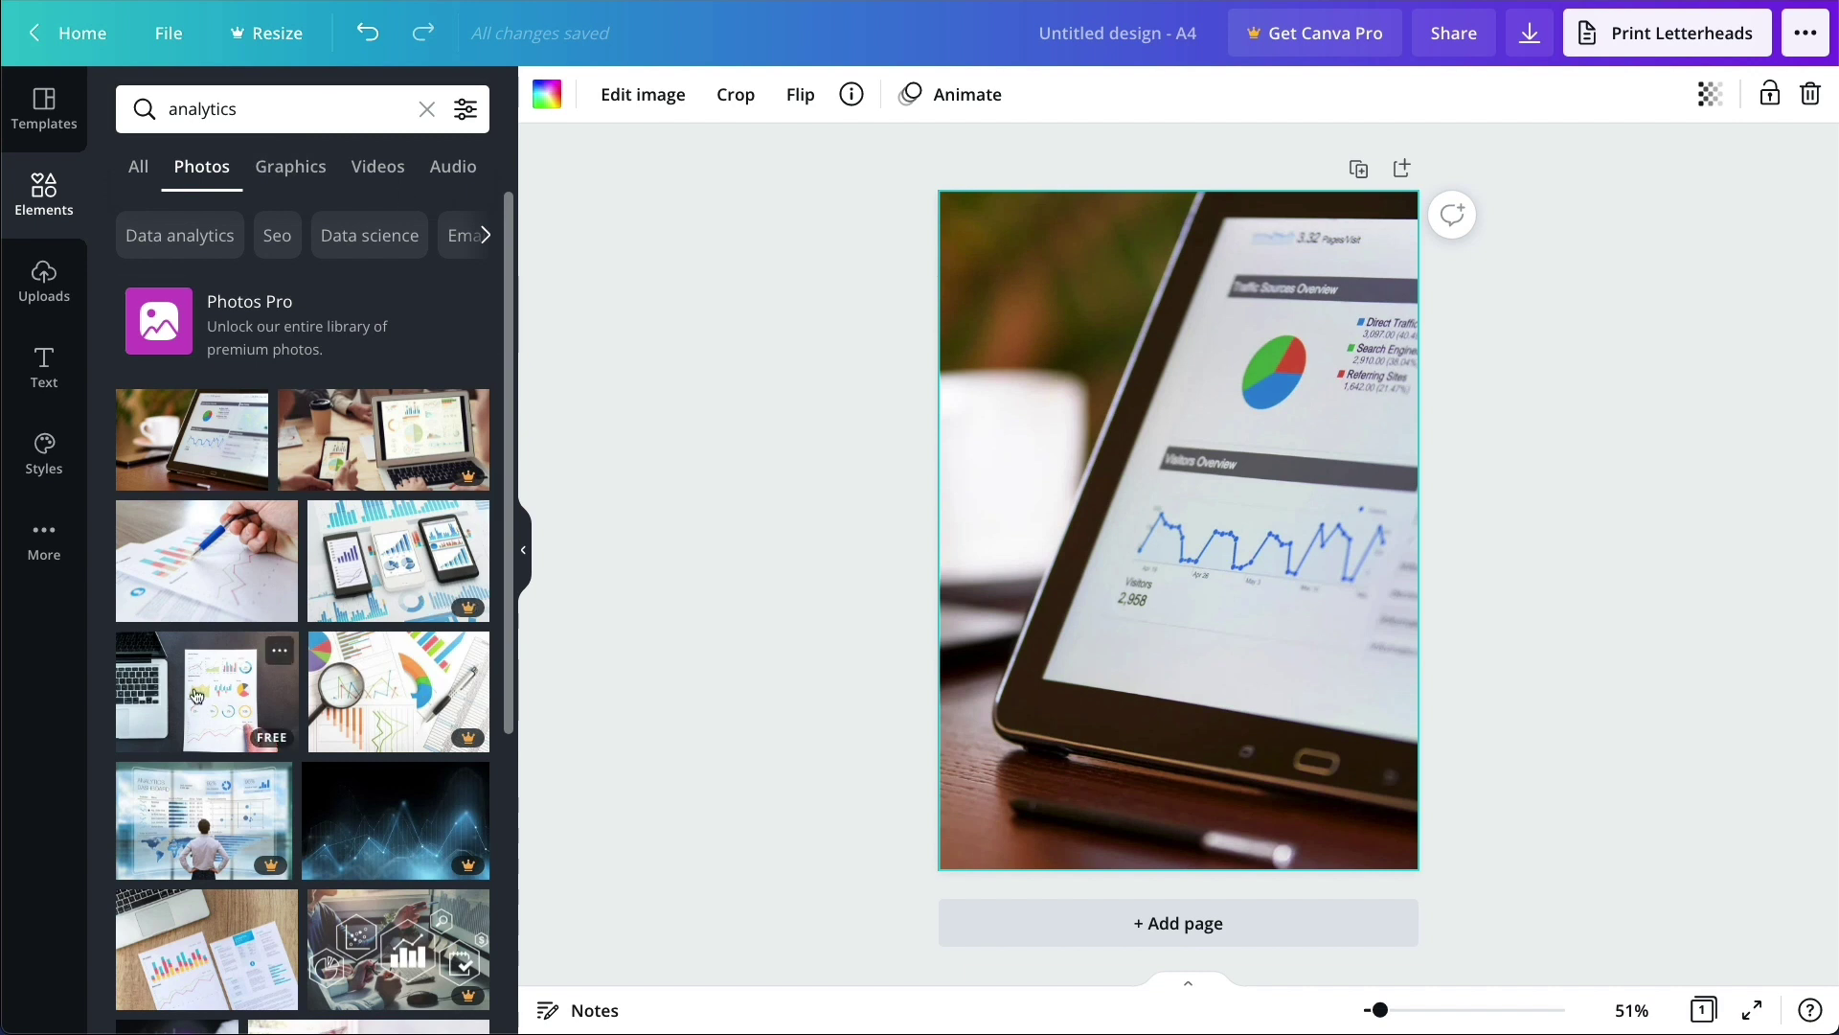
drag(198, 694, 1065, 381)
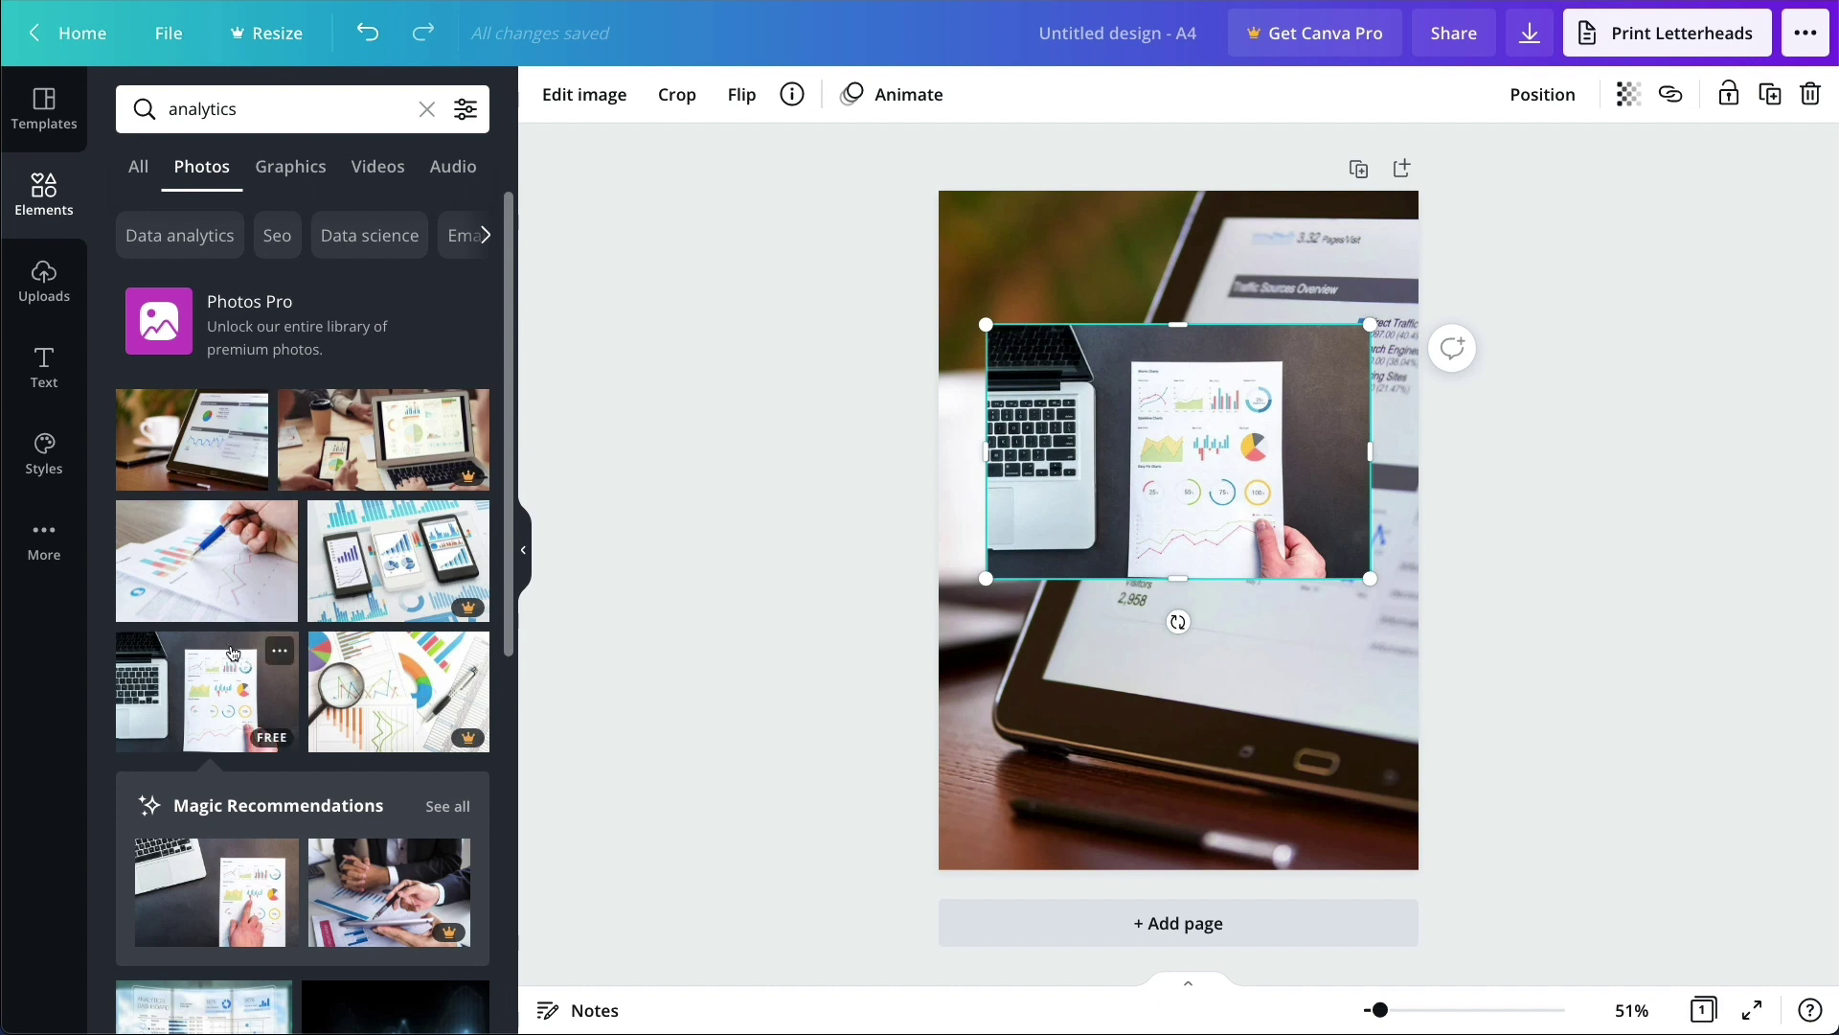
drag(206, 542, 1129, 610)
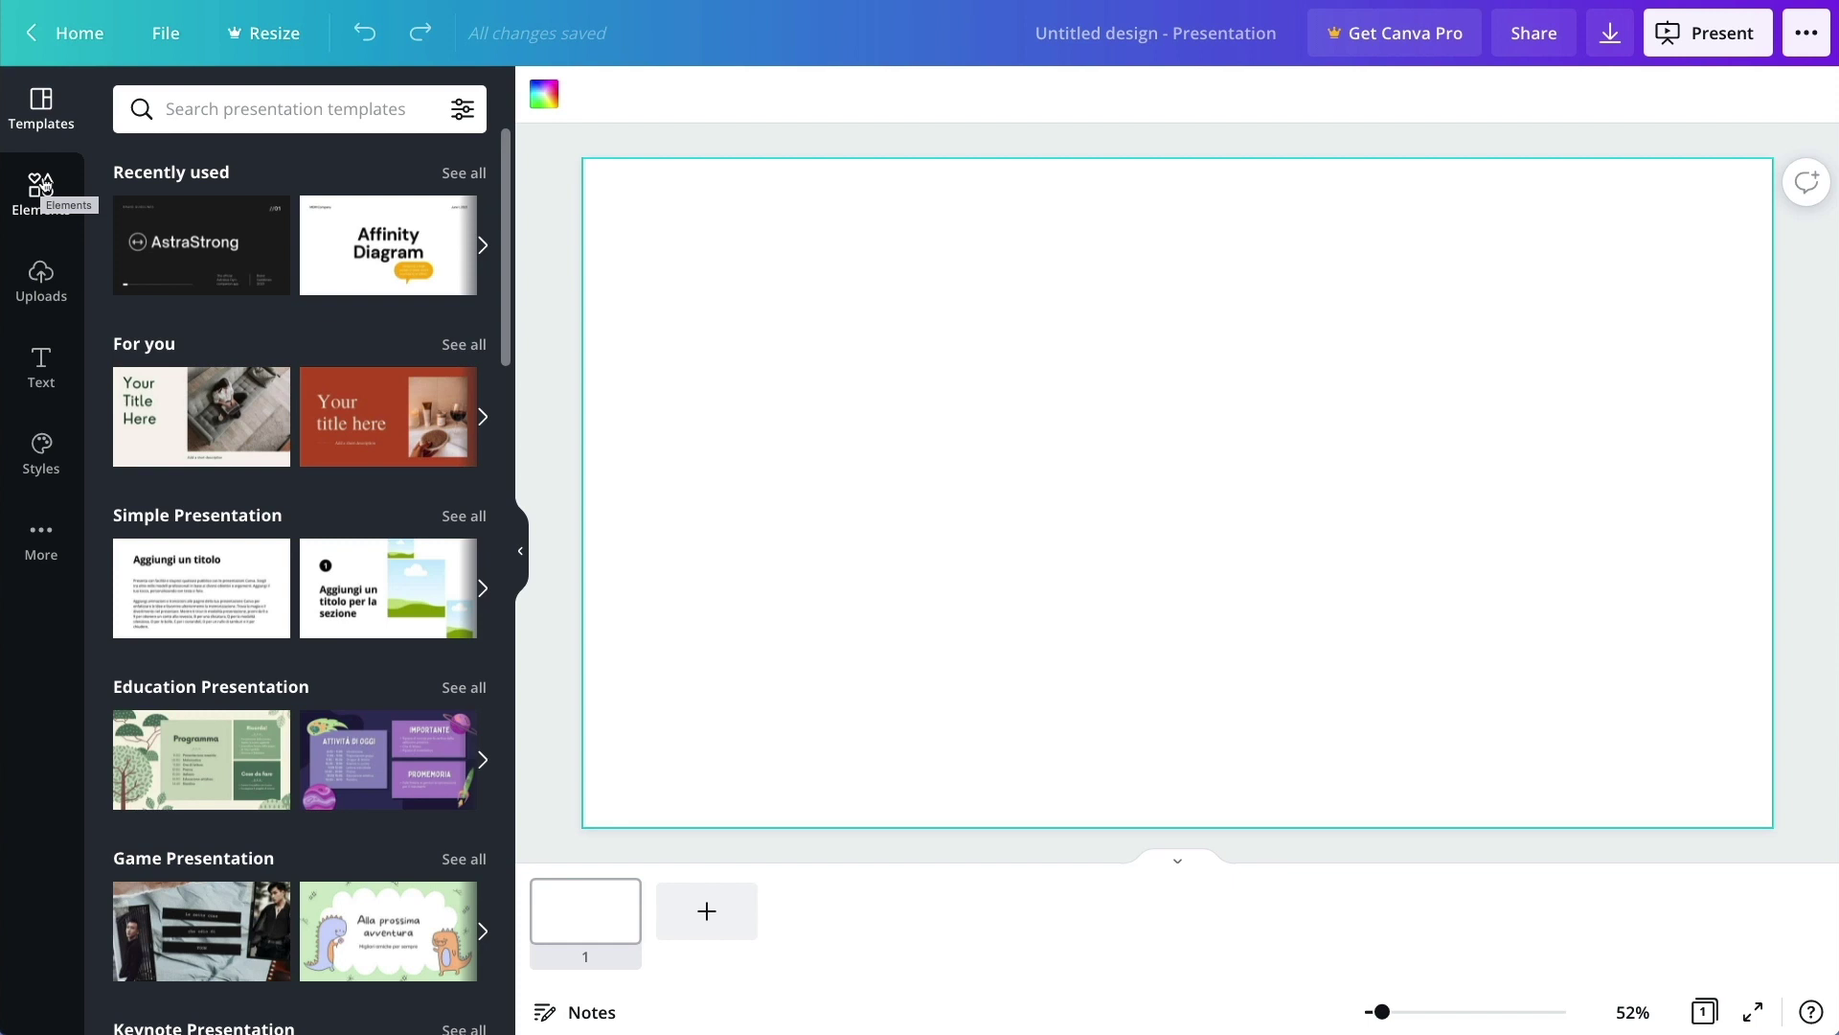
Step: Add a square from Elements to the slide and fill it Grass green (#7ed957)
click(42, 185)
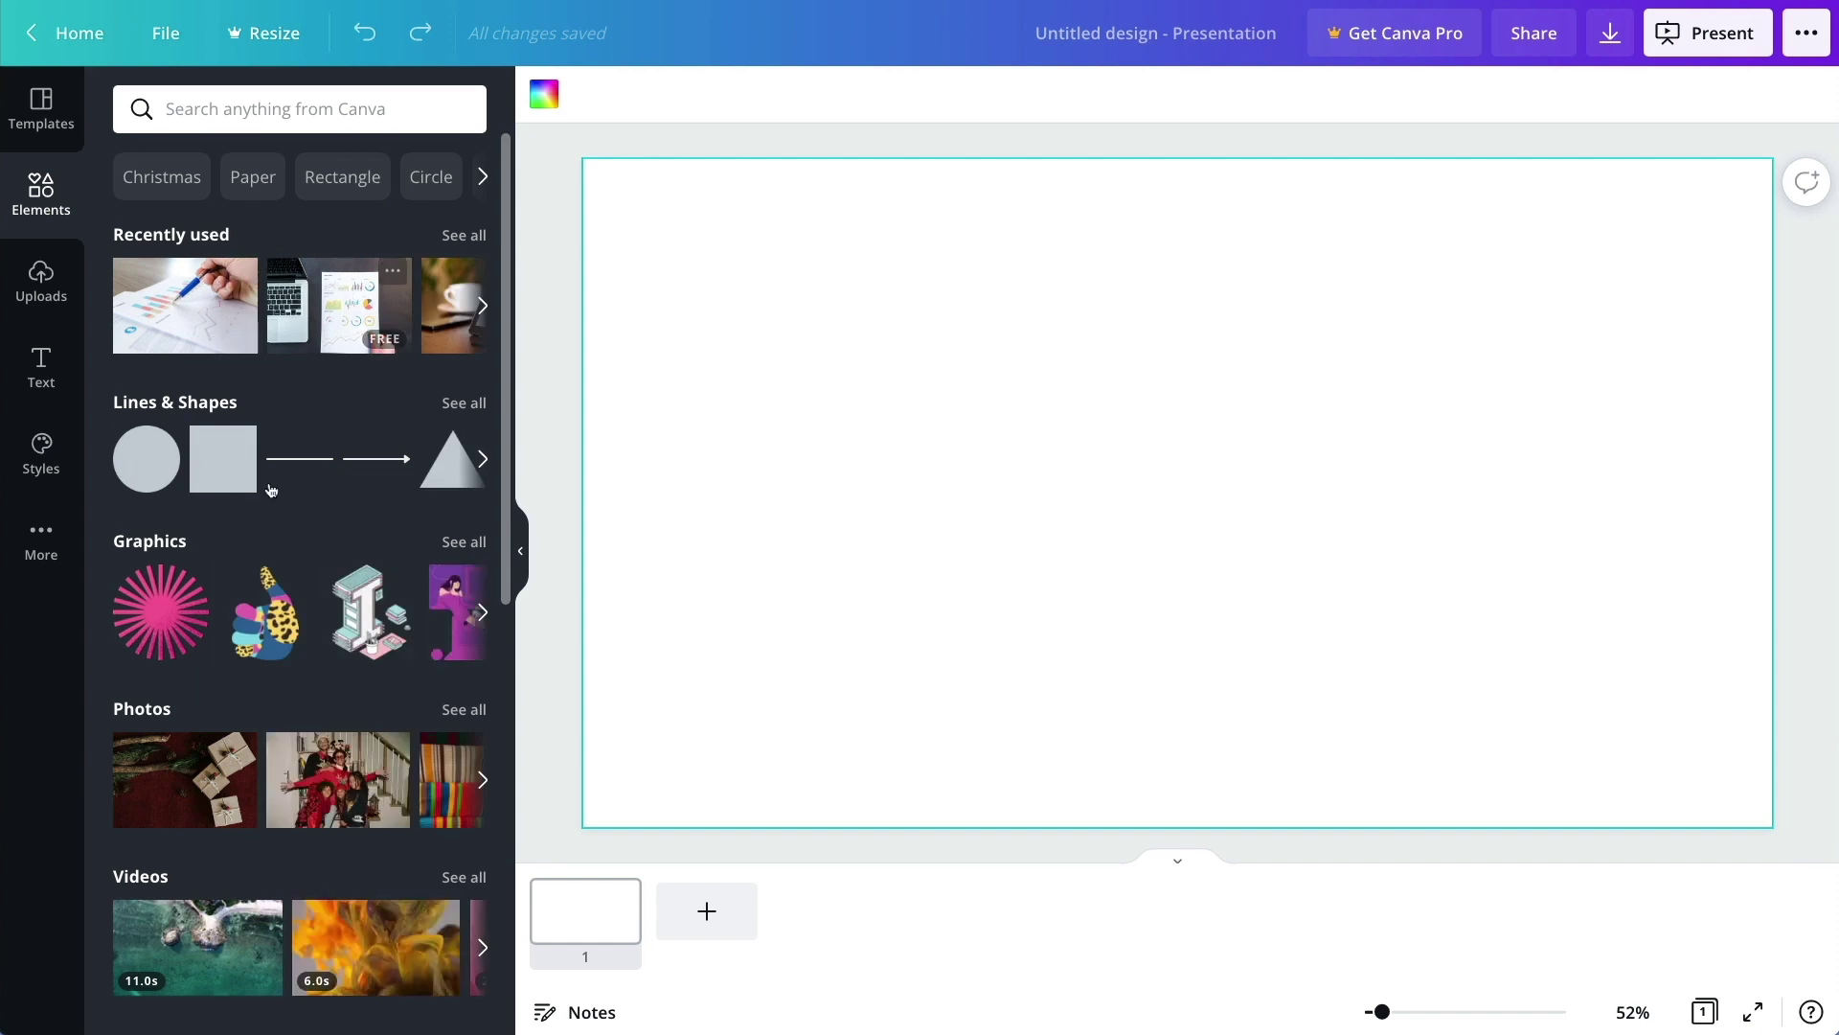
drag(237, 471, 720, 335)
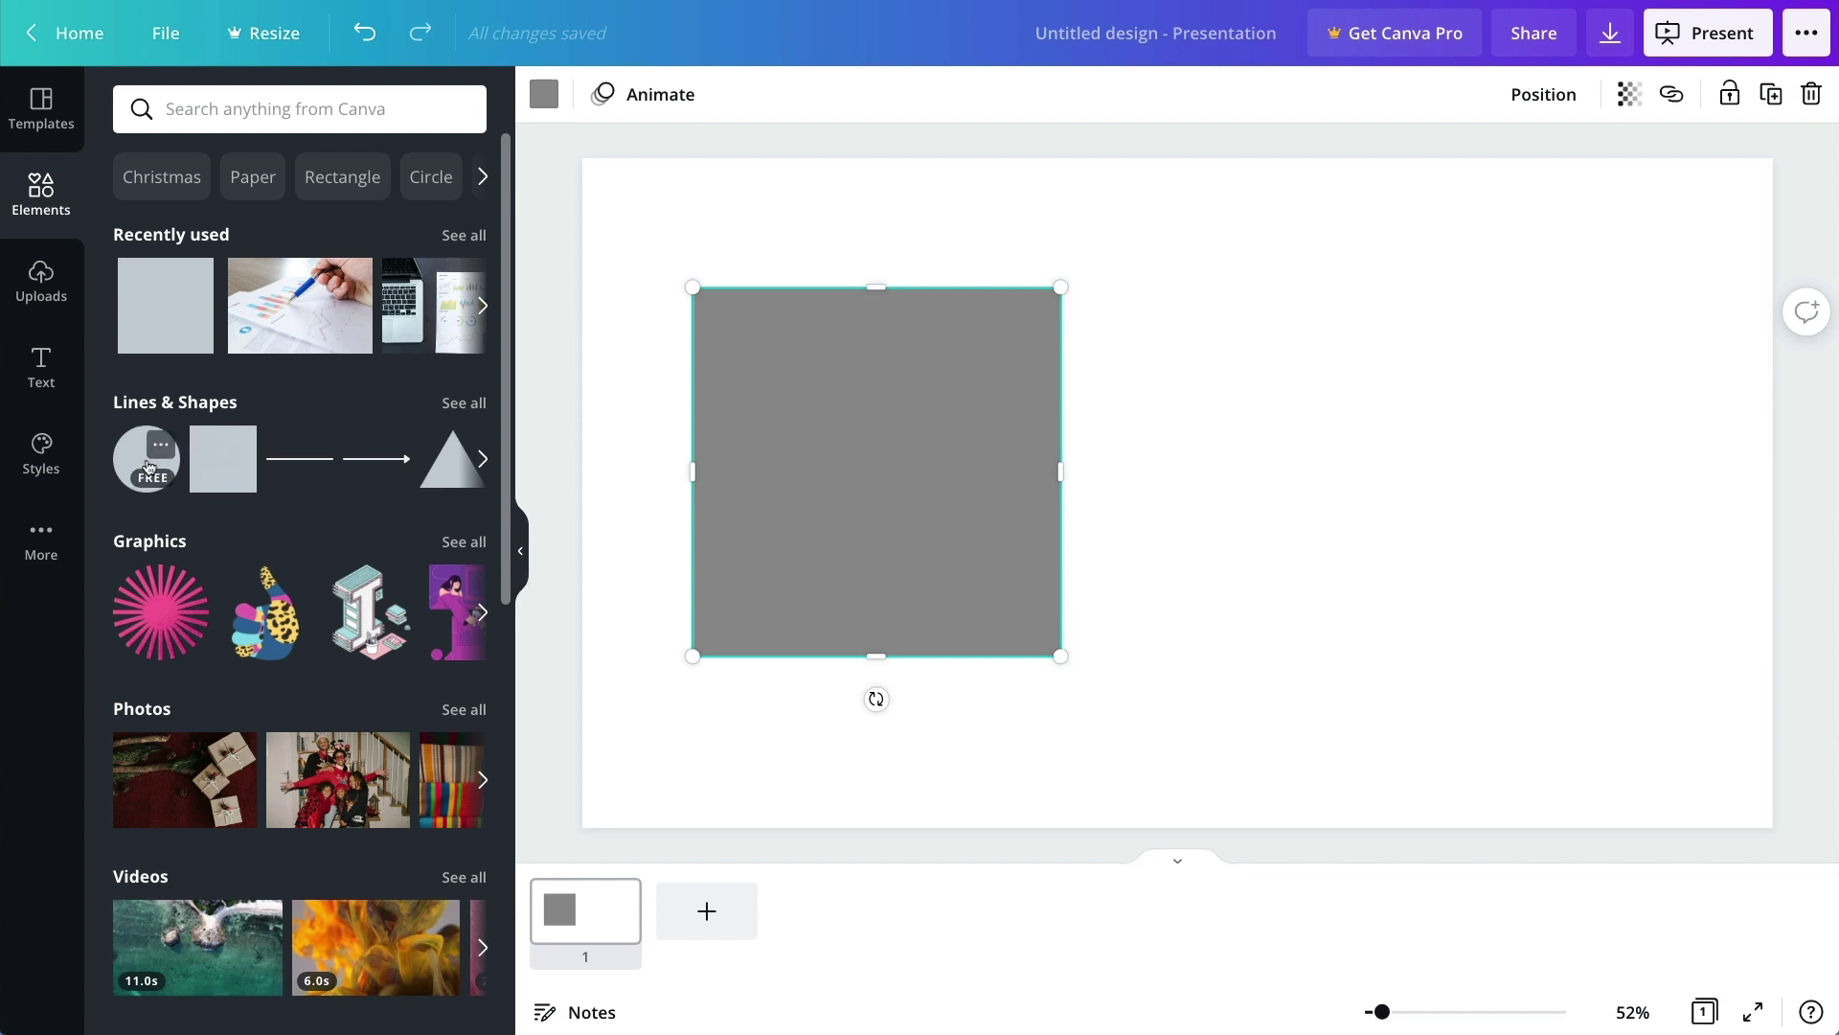
click(544, 96)
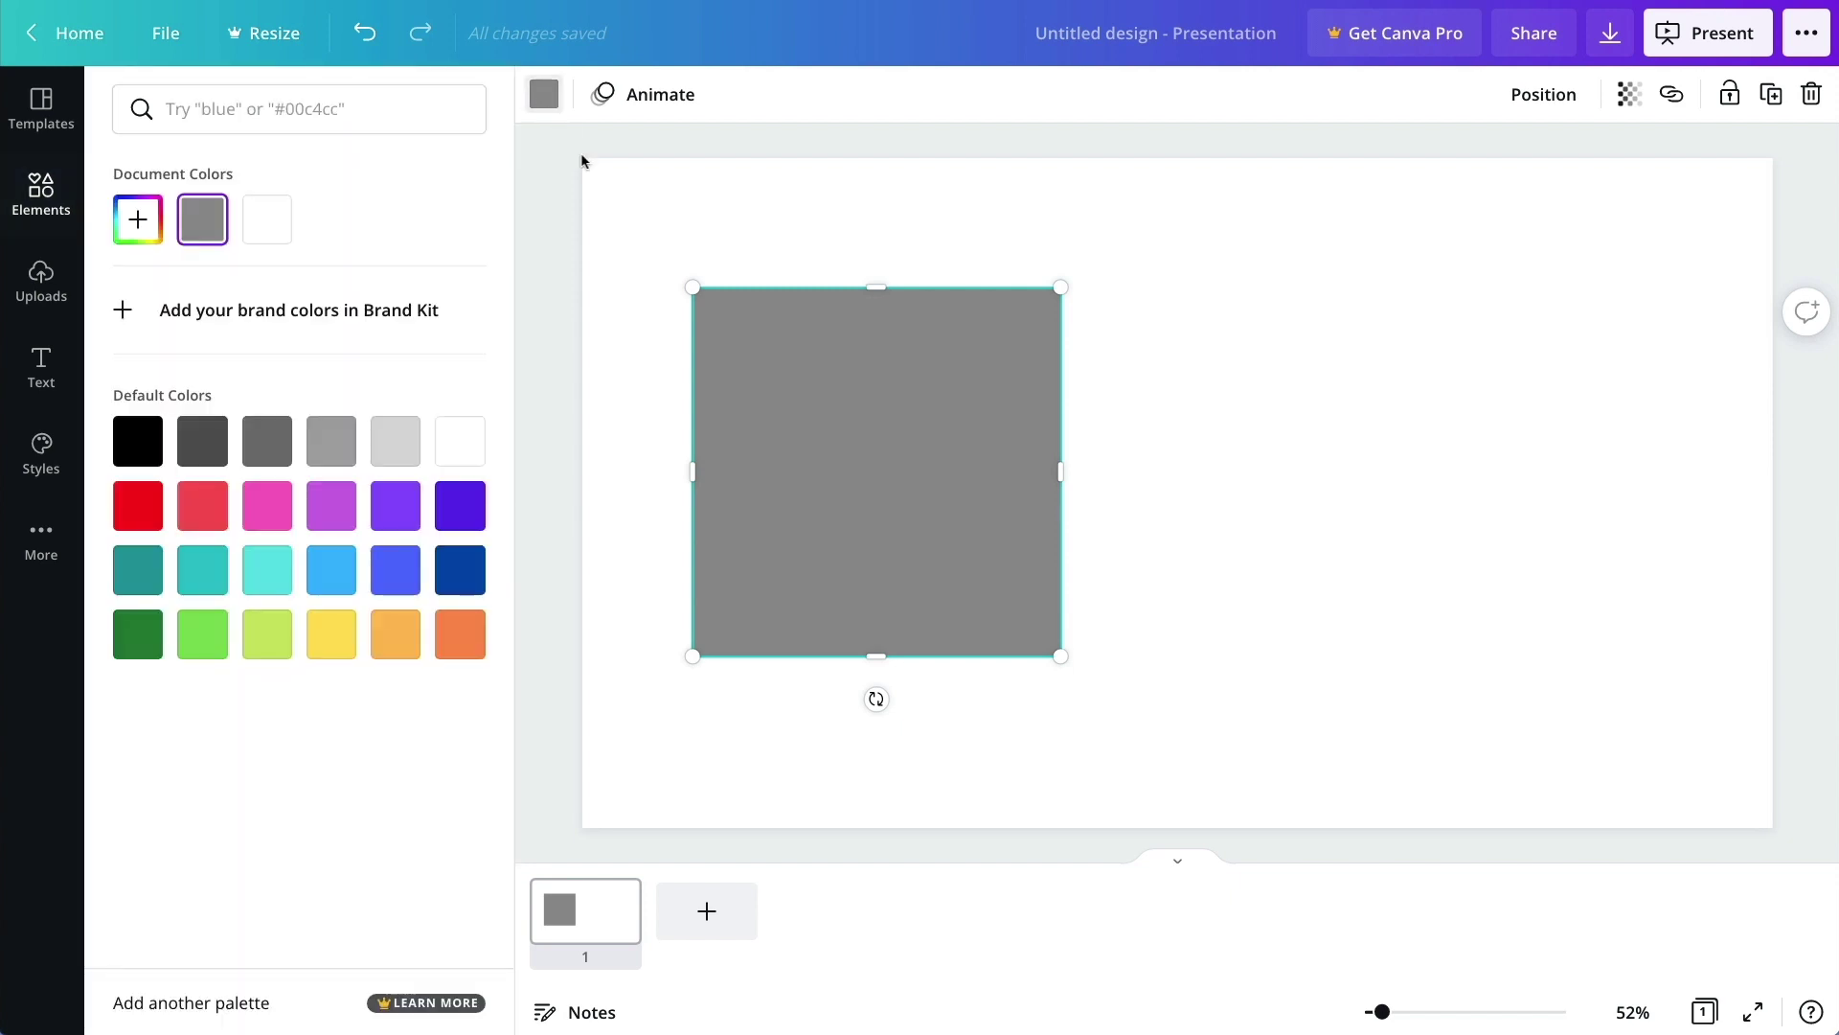
click(205, 630)
Step: Add a circle beside the square and colour it cobalt blue
key(Escape)
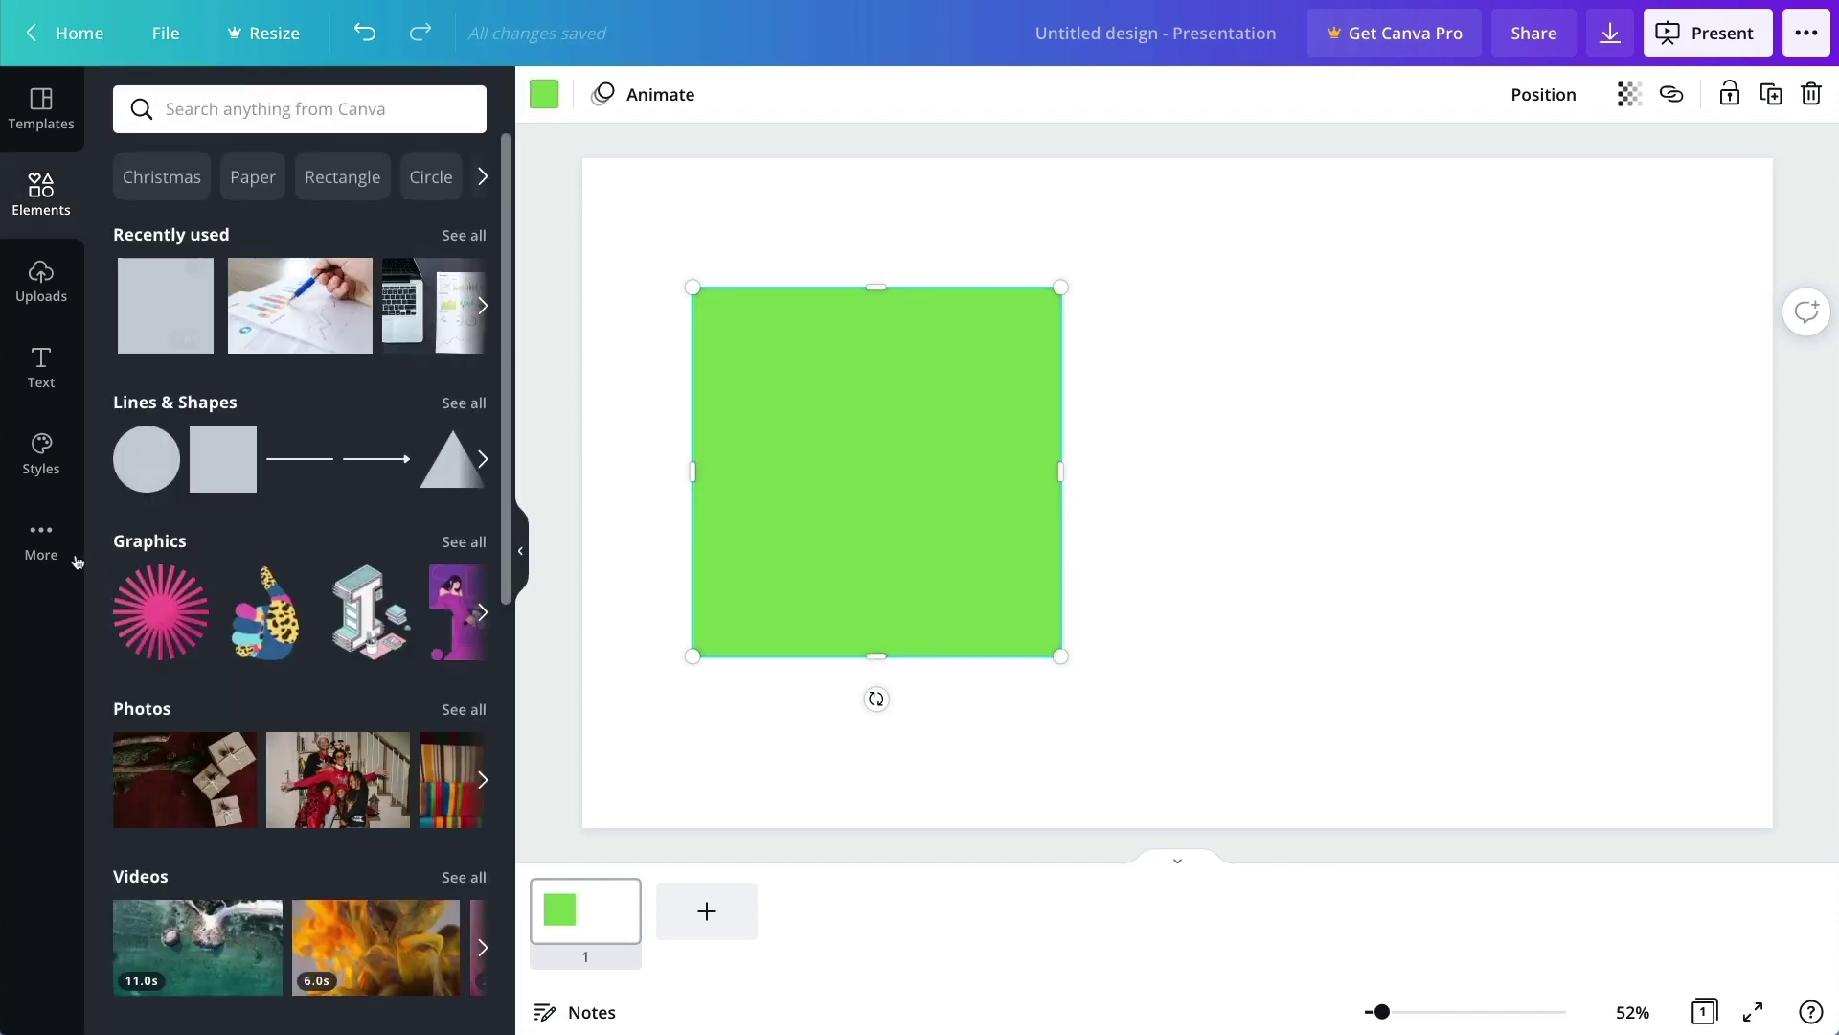
drag(145, 461, 1130, 304)
drag(1392, 444, 1355, 460)
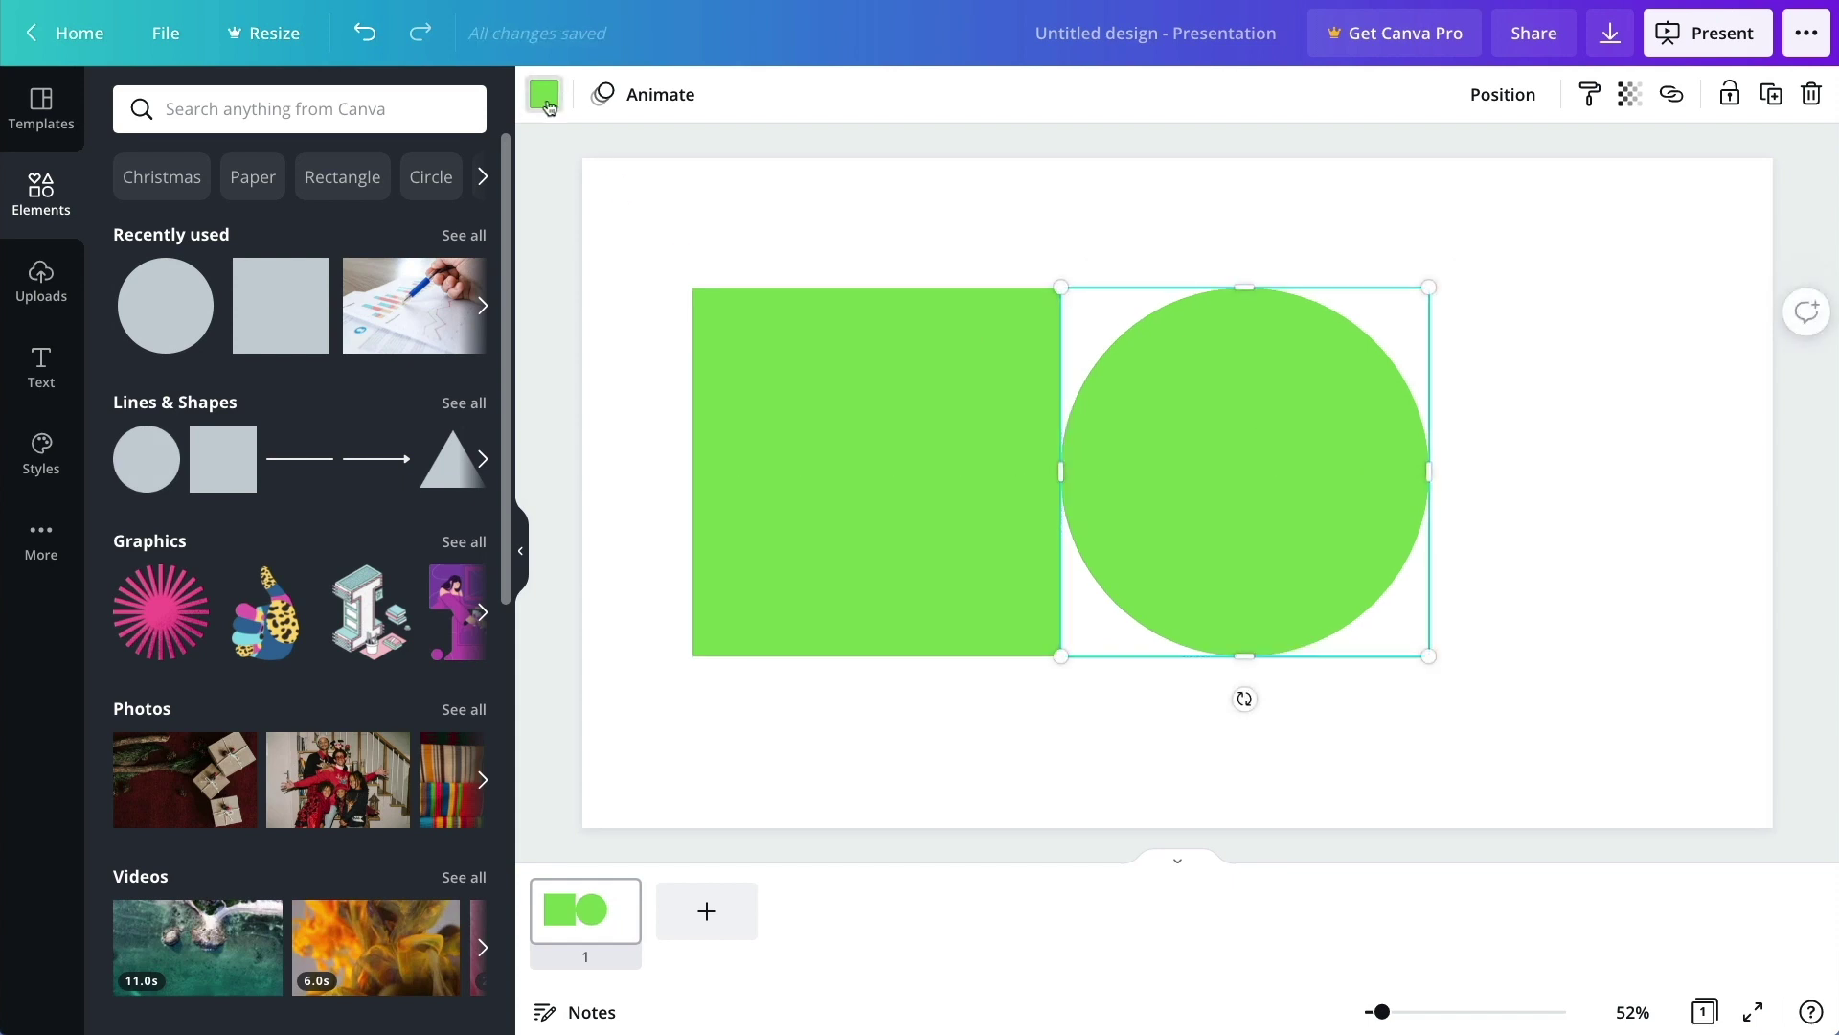
click(544, 94)
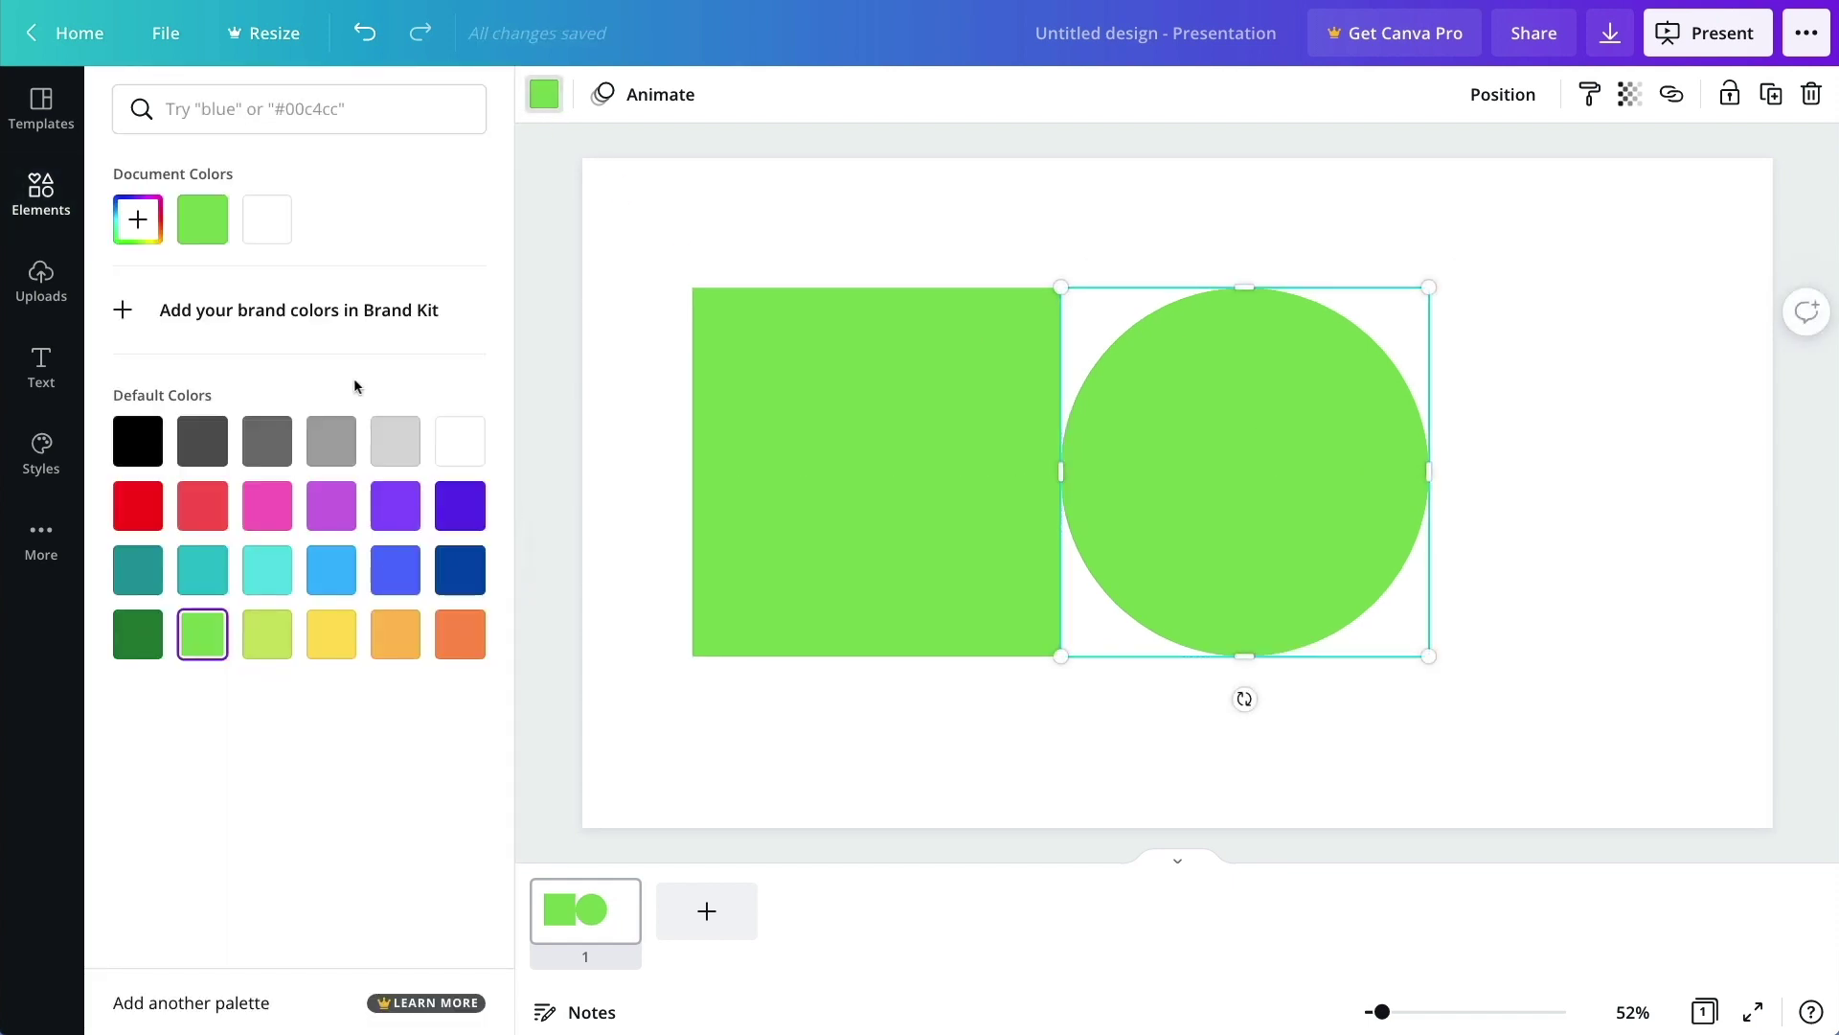
click(458, 575)
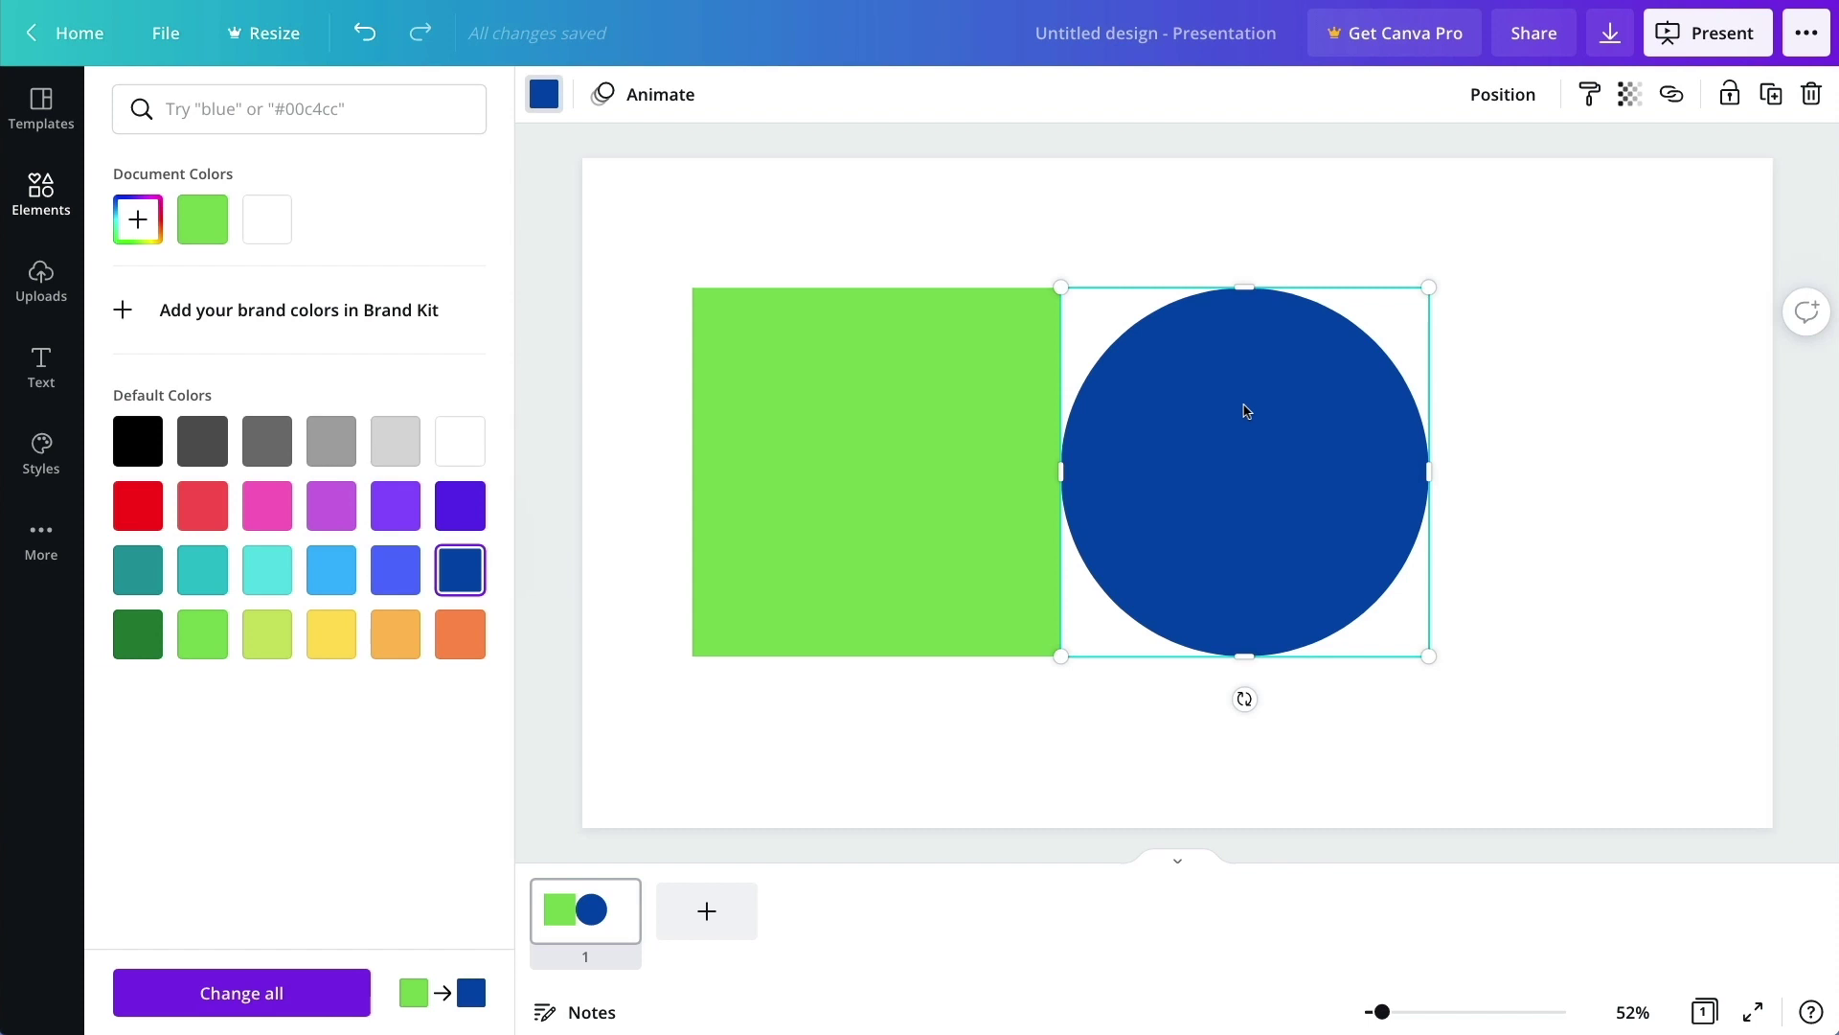
Step: Enlarge the circle and square together, then slide the circle left to overlap the square
shift+click(1026, 336)
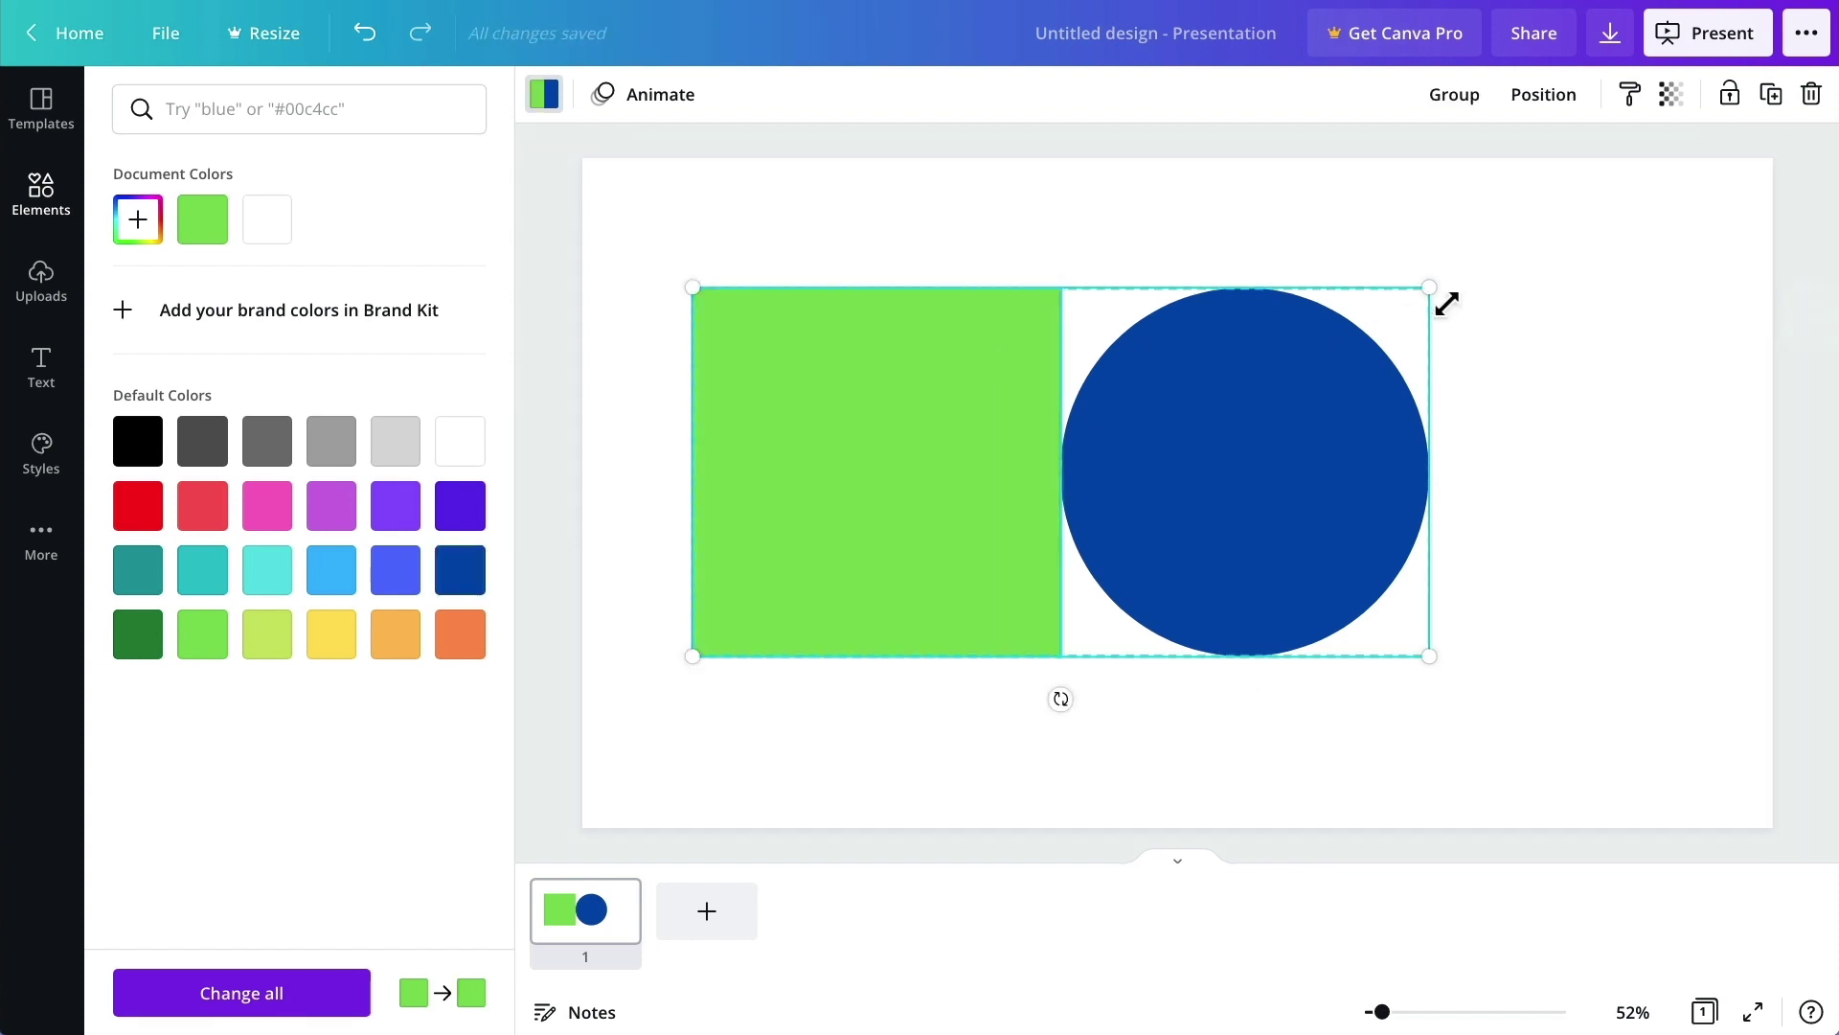
drag(1431, 289, 1511, 246)
drag(1341, 374, 1418, 414)
click(1367, 492)
click(1614, 336)
click(1421, 464)
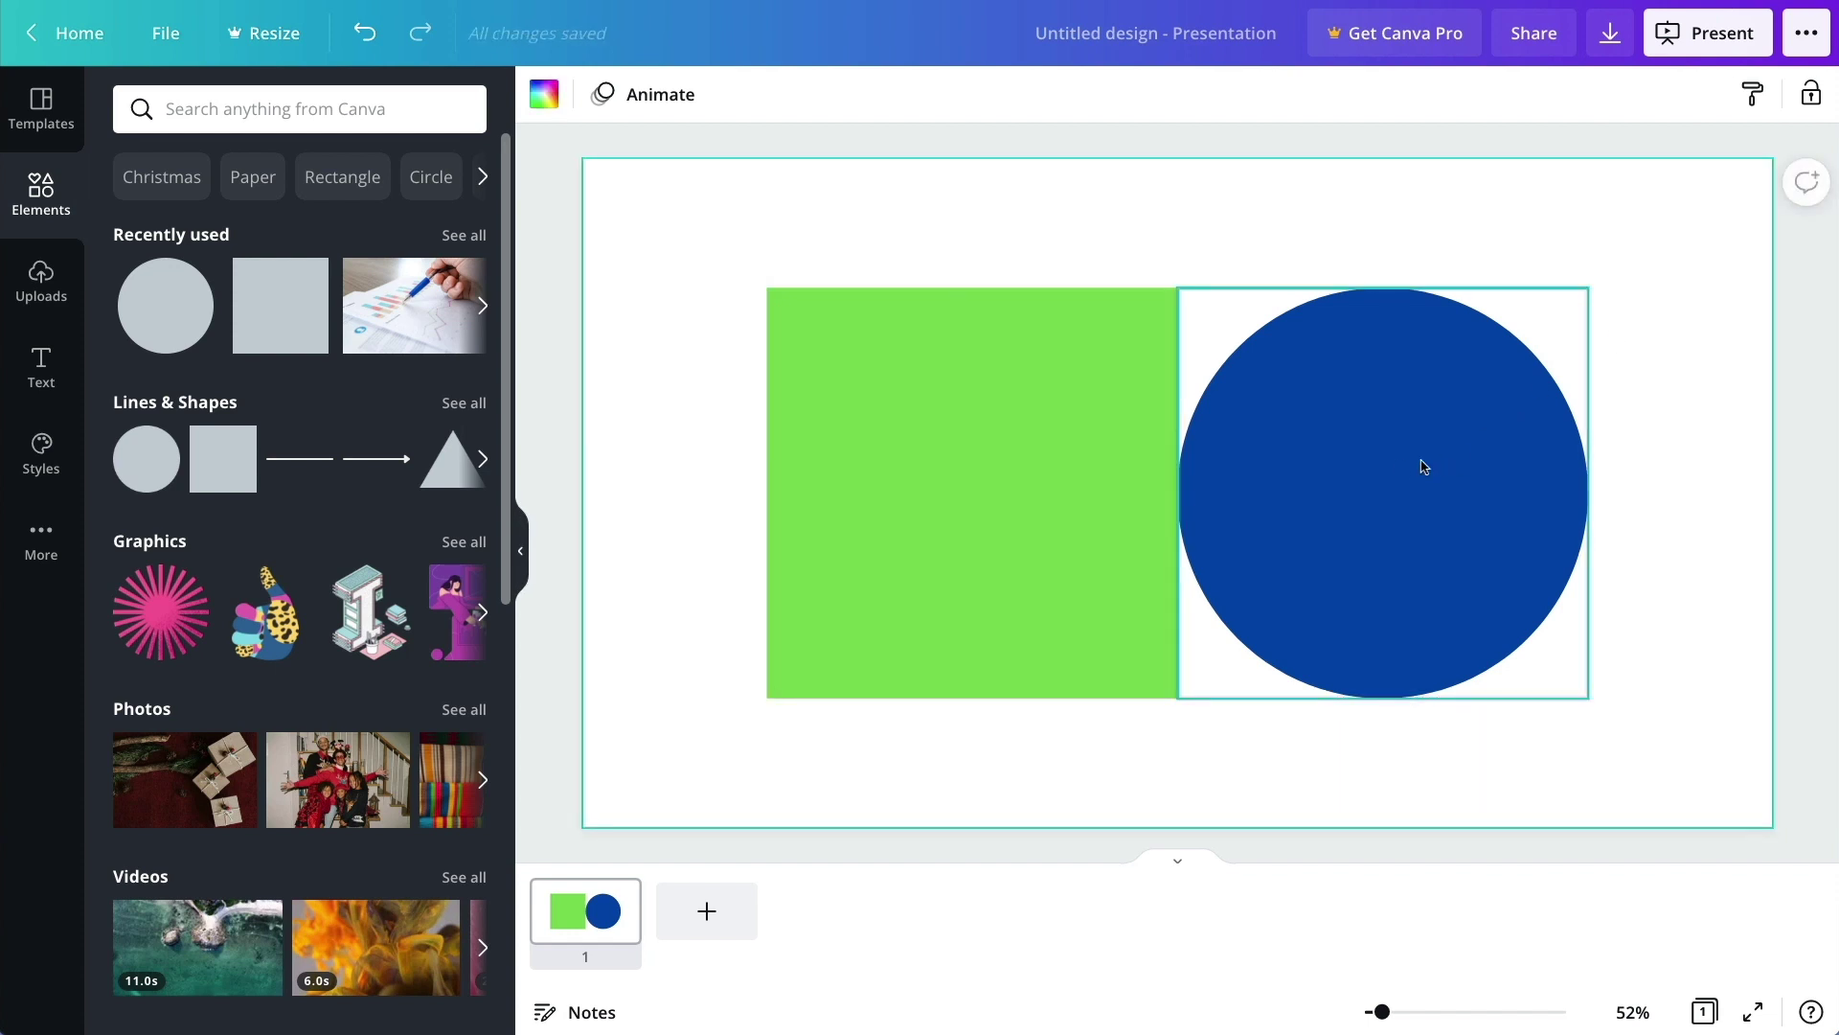
drag(1391, 483, 1148, 505)
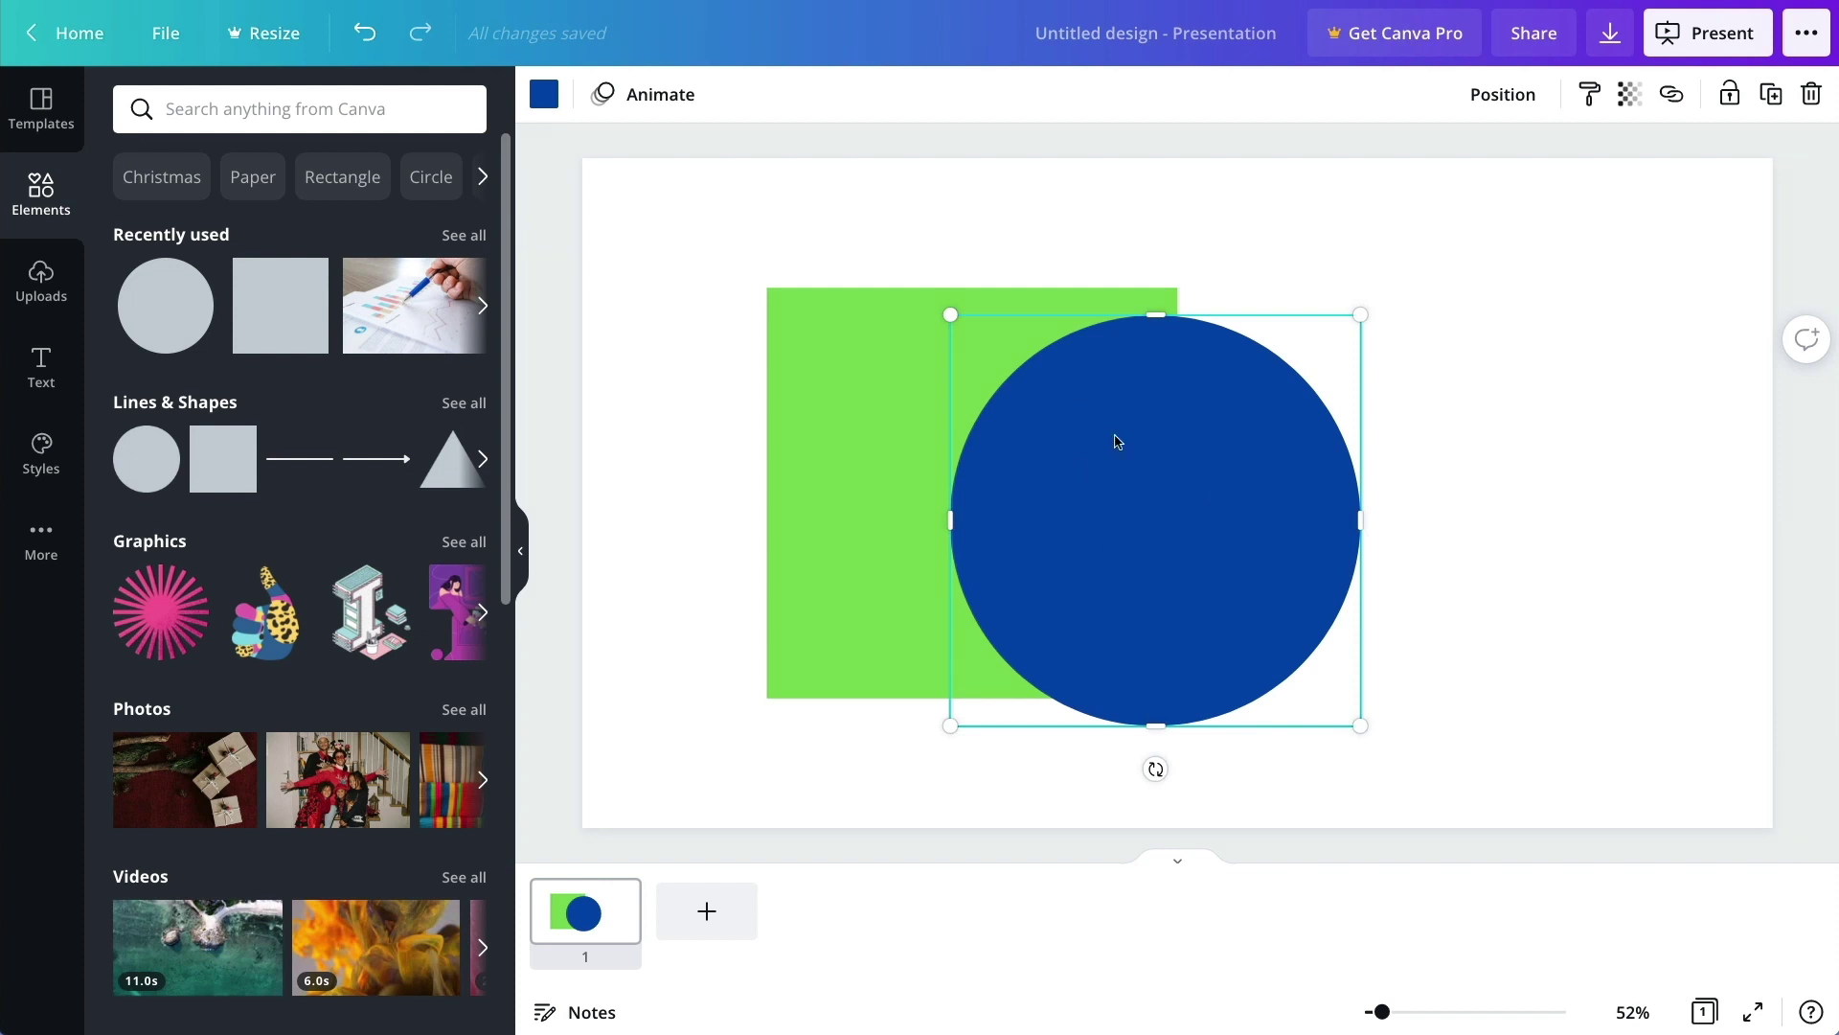
Step: Bring the green square forward in front of the blue circle
click(834, 357)
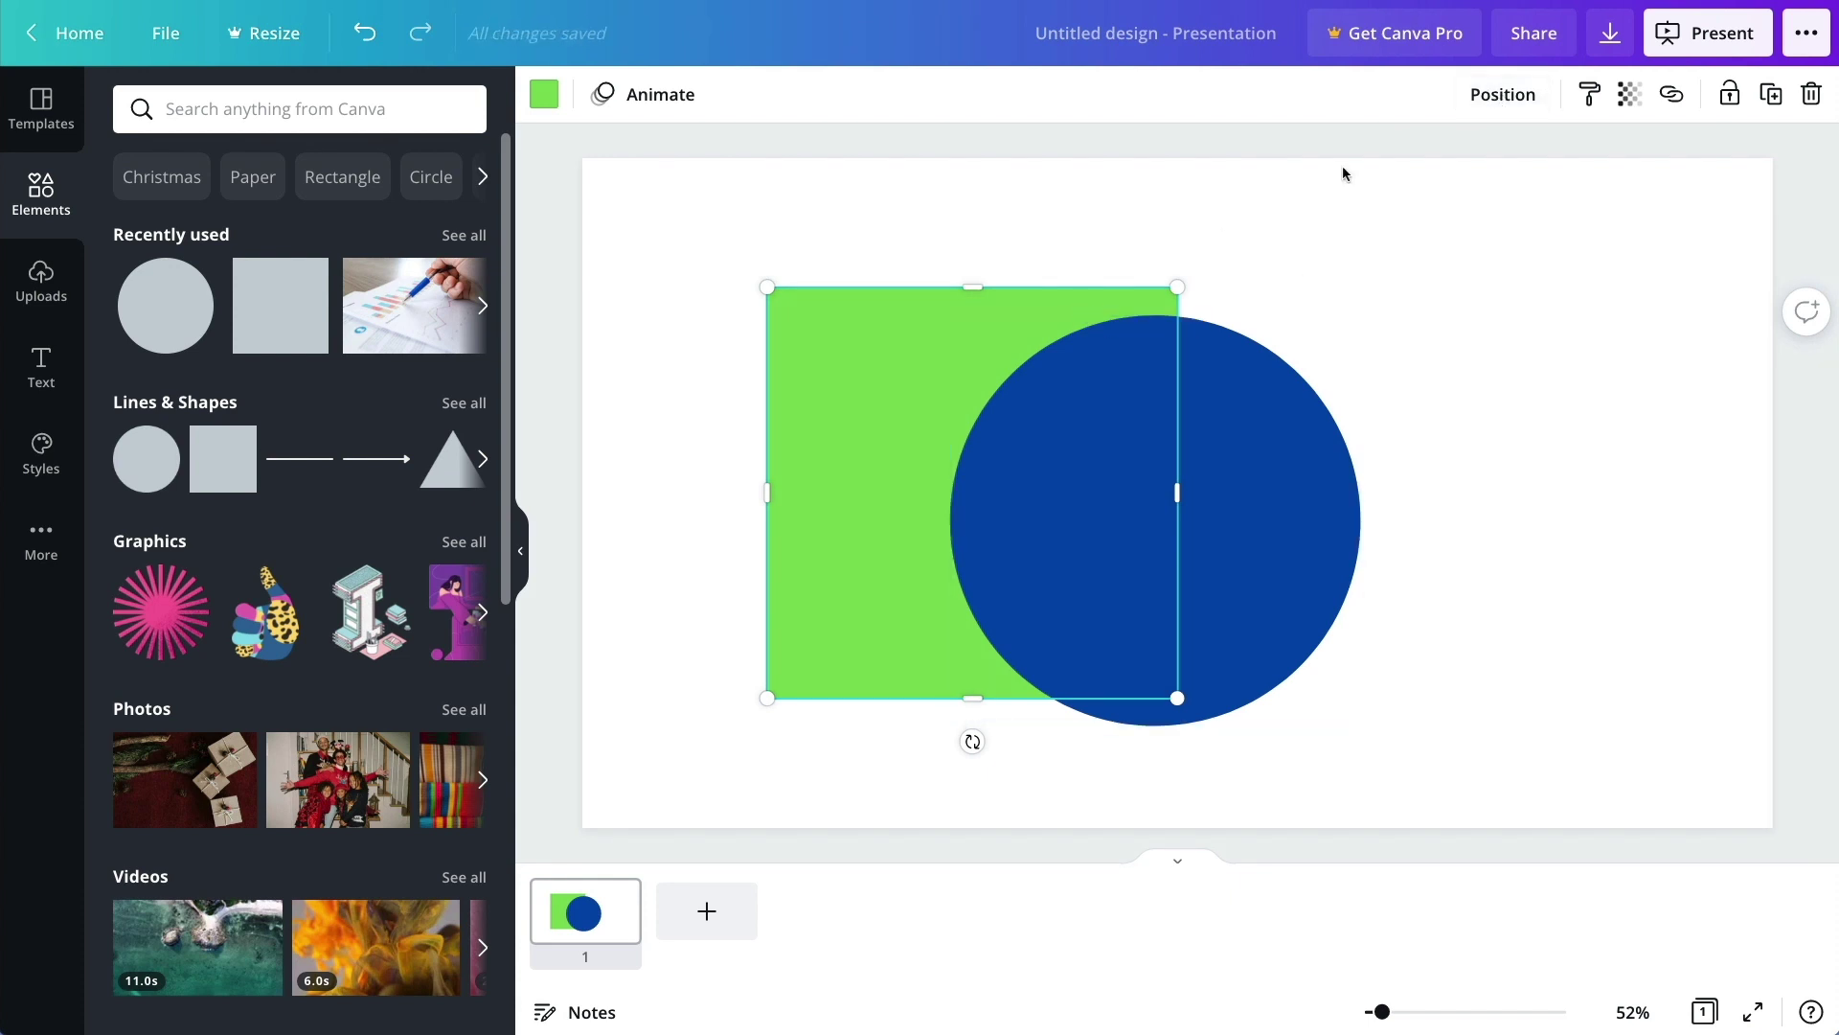
click(1501, 92)
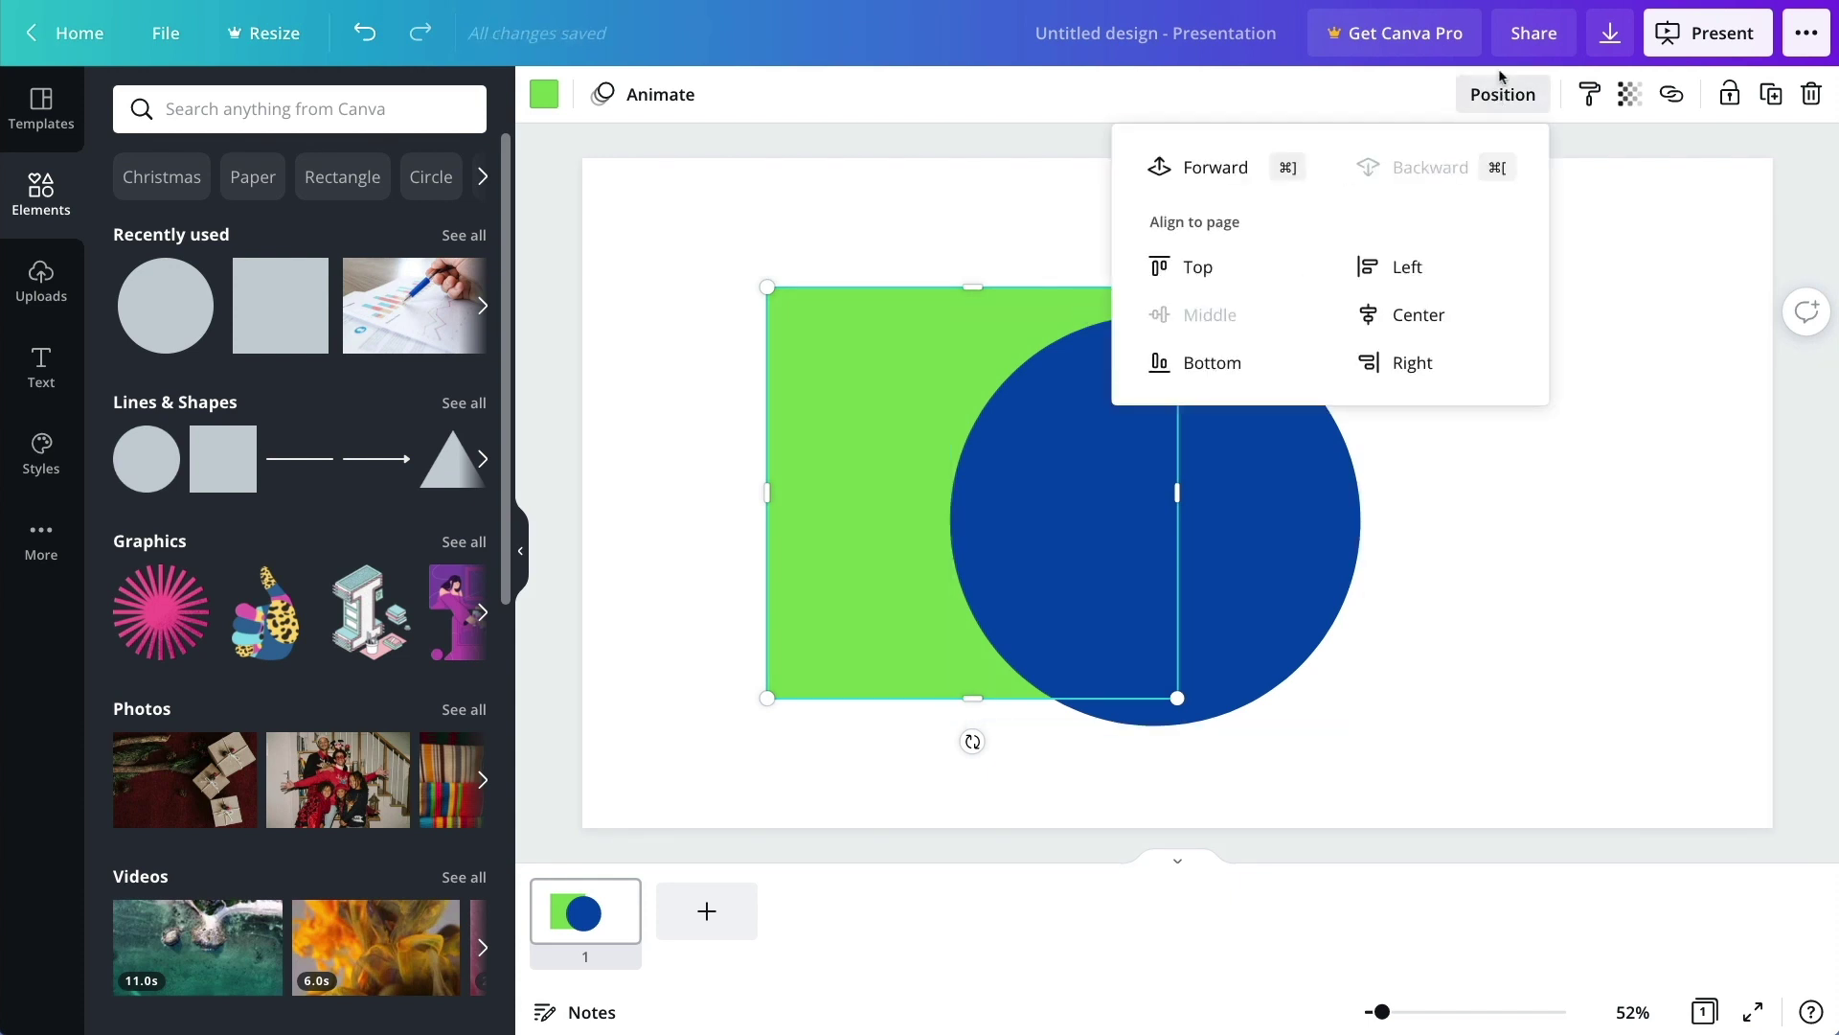
click(1213, 169)
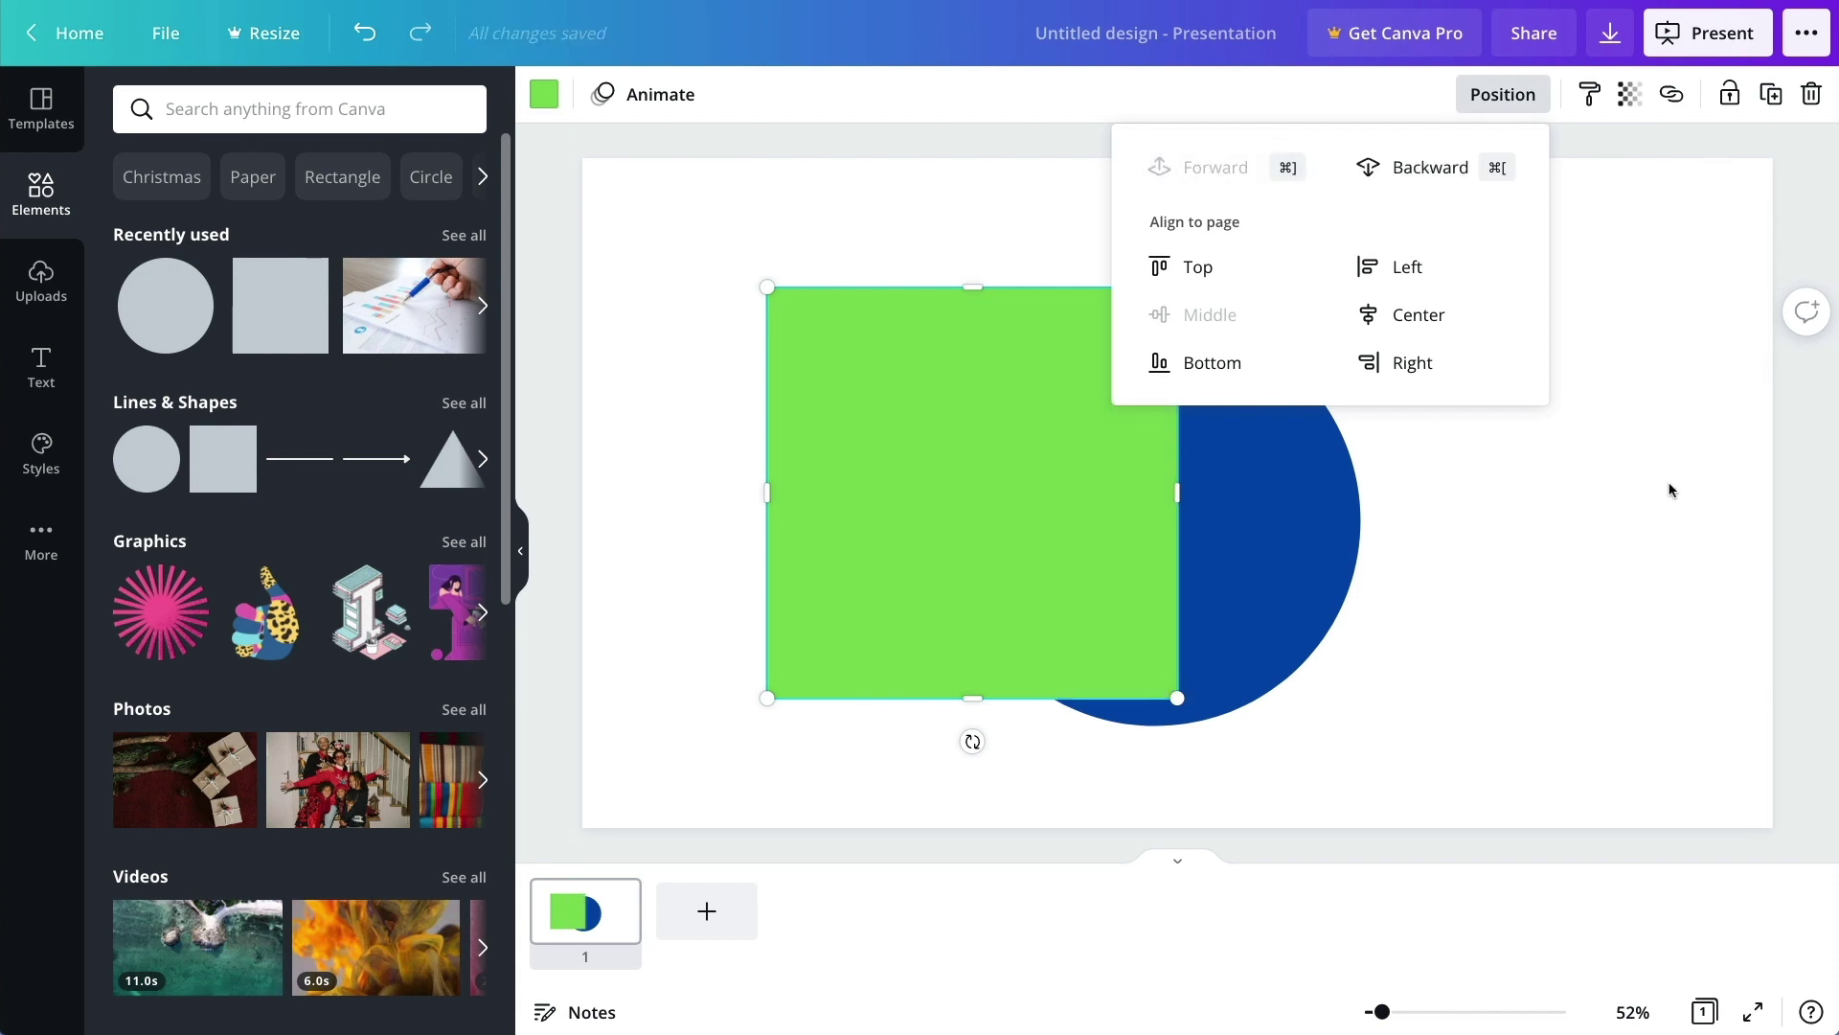
click(1602, 571)
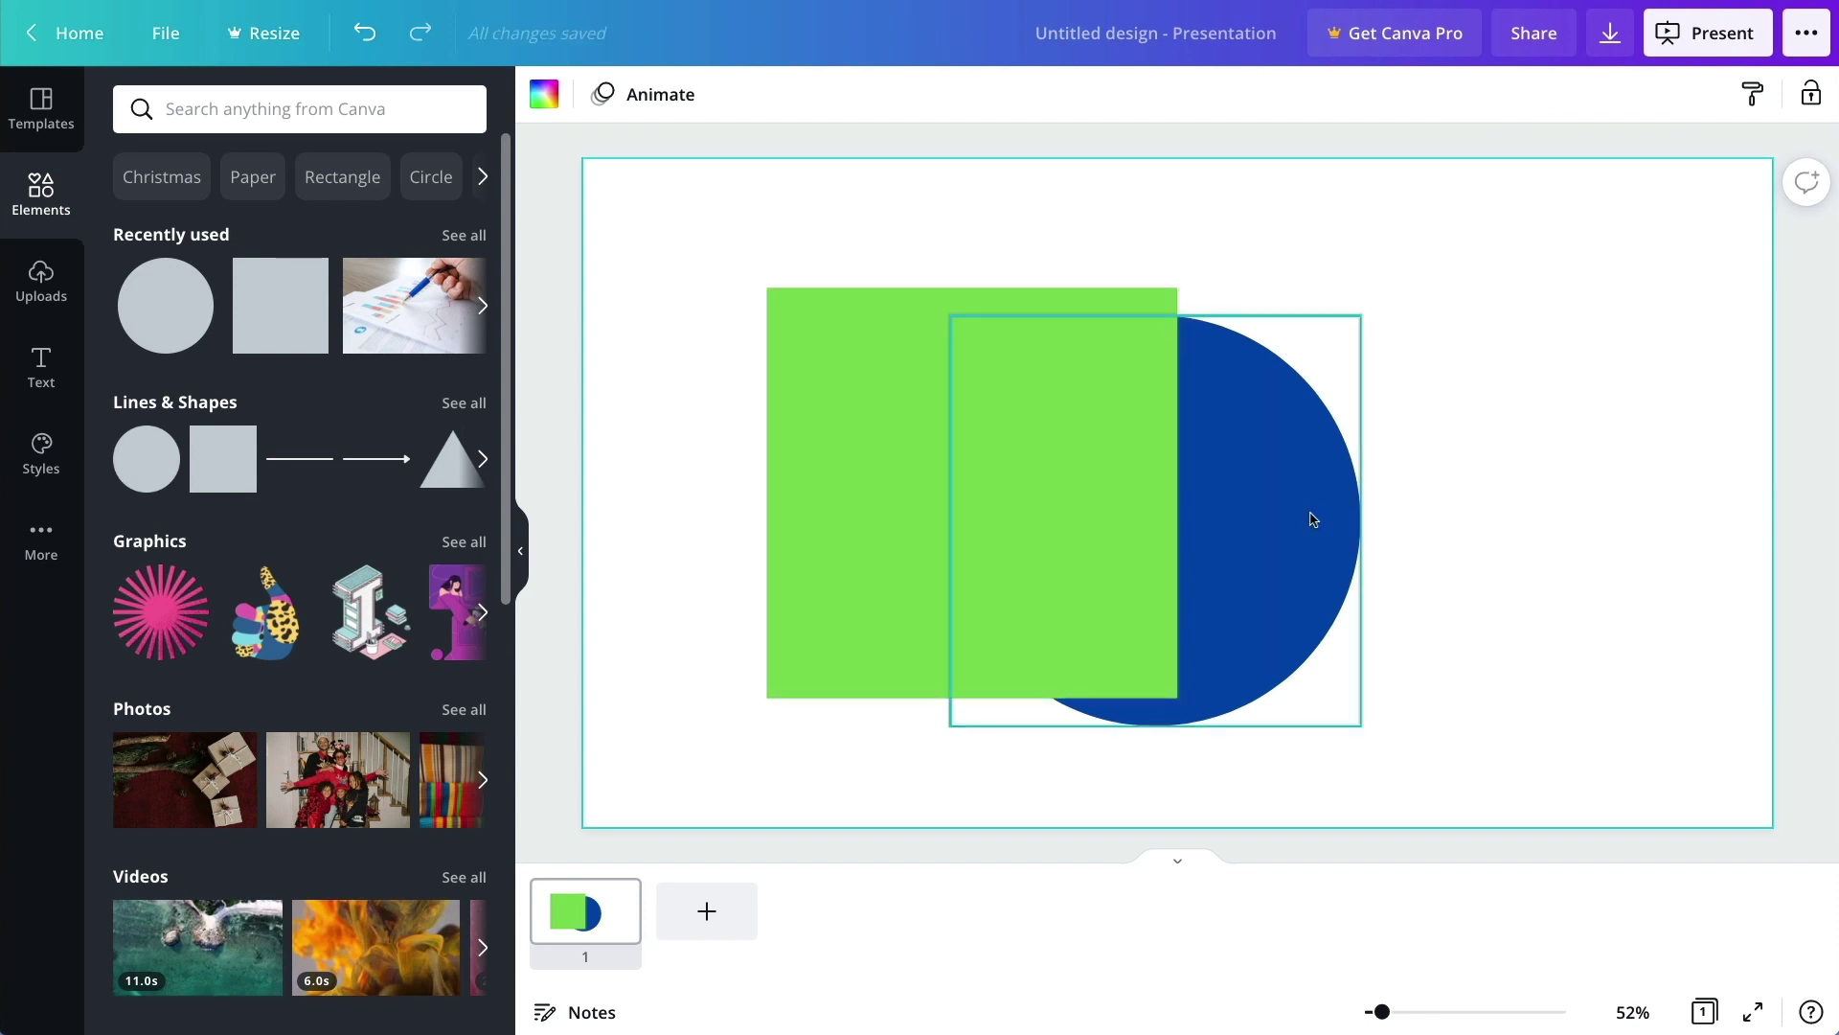
Step: Duplicate the blue circle, placing the copy up and to the right
click(900, 408)
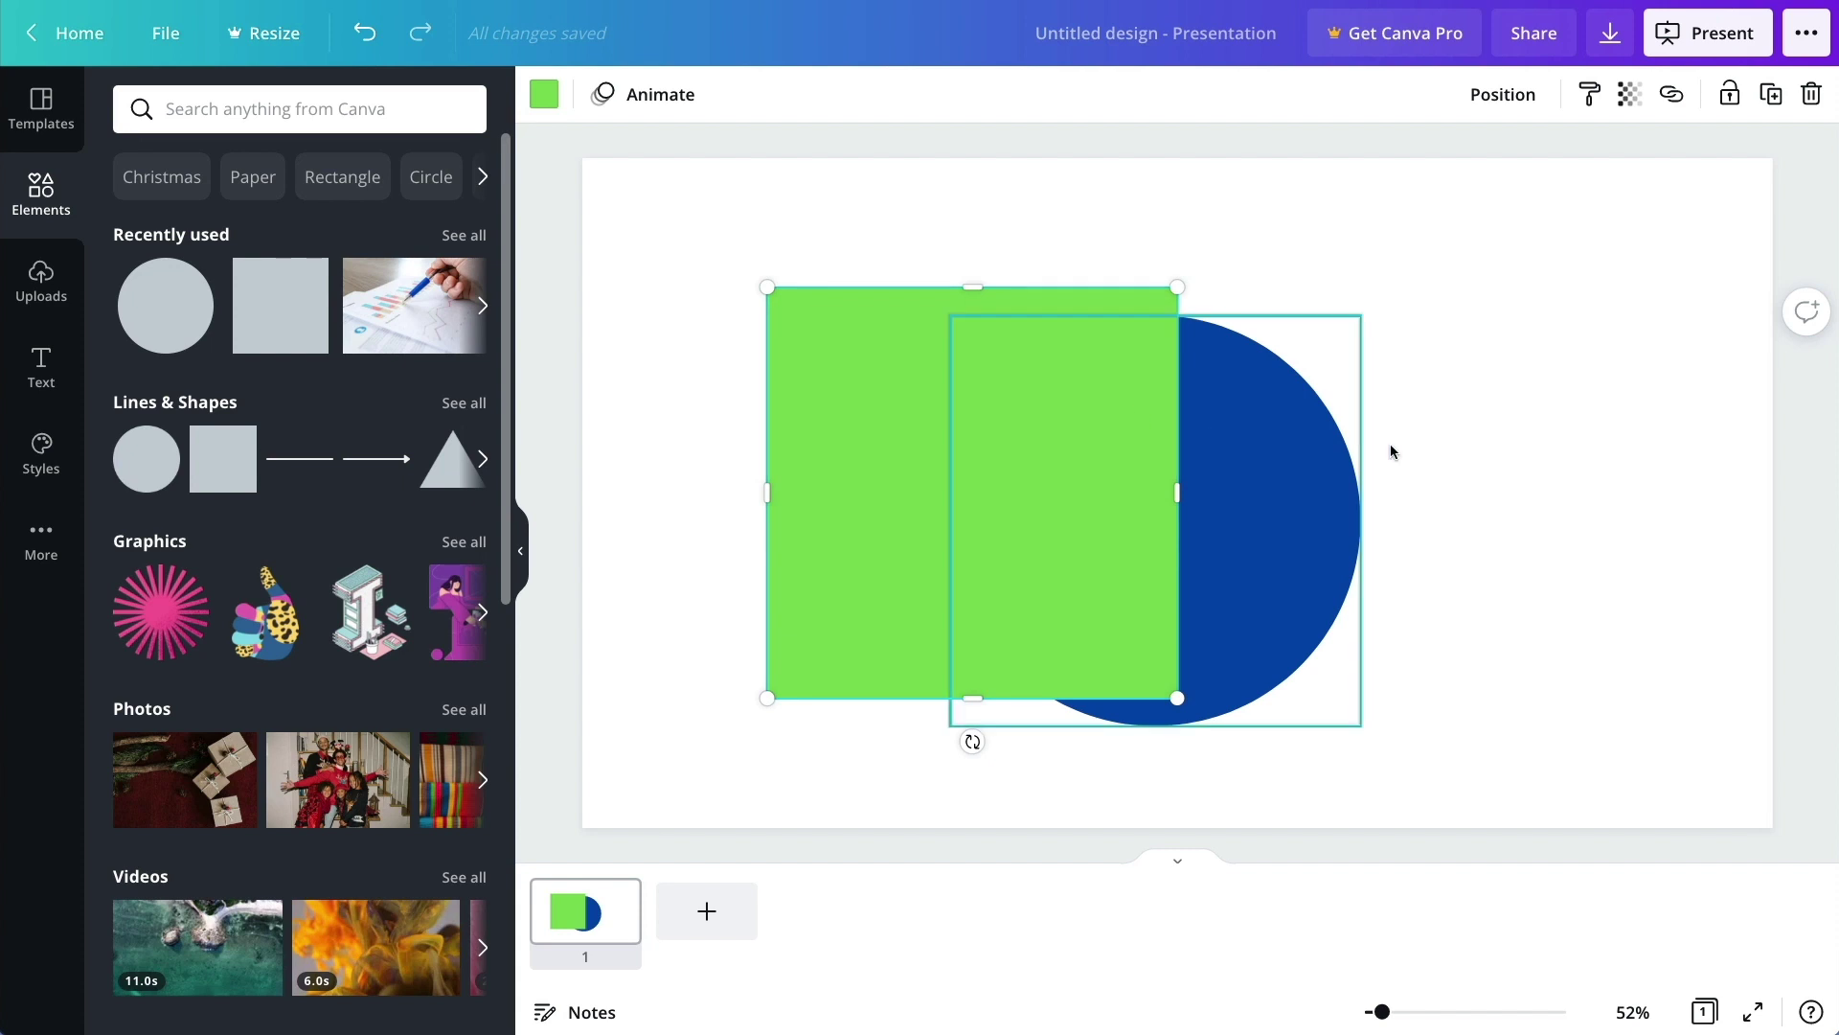
click(1308, 540)
drag(1244, 521, 1405, 342)
Step: Colour the upper-right circle copy coral red, undoing an accidental extra duplicate
click(545, 93)
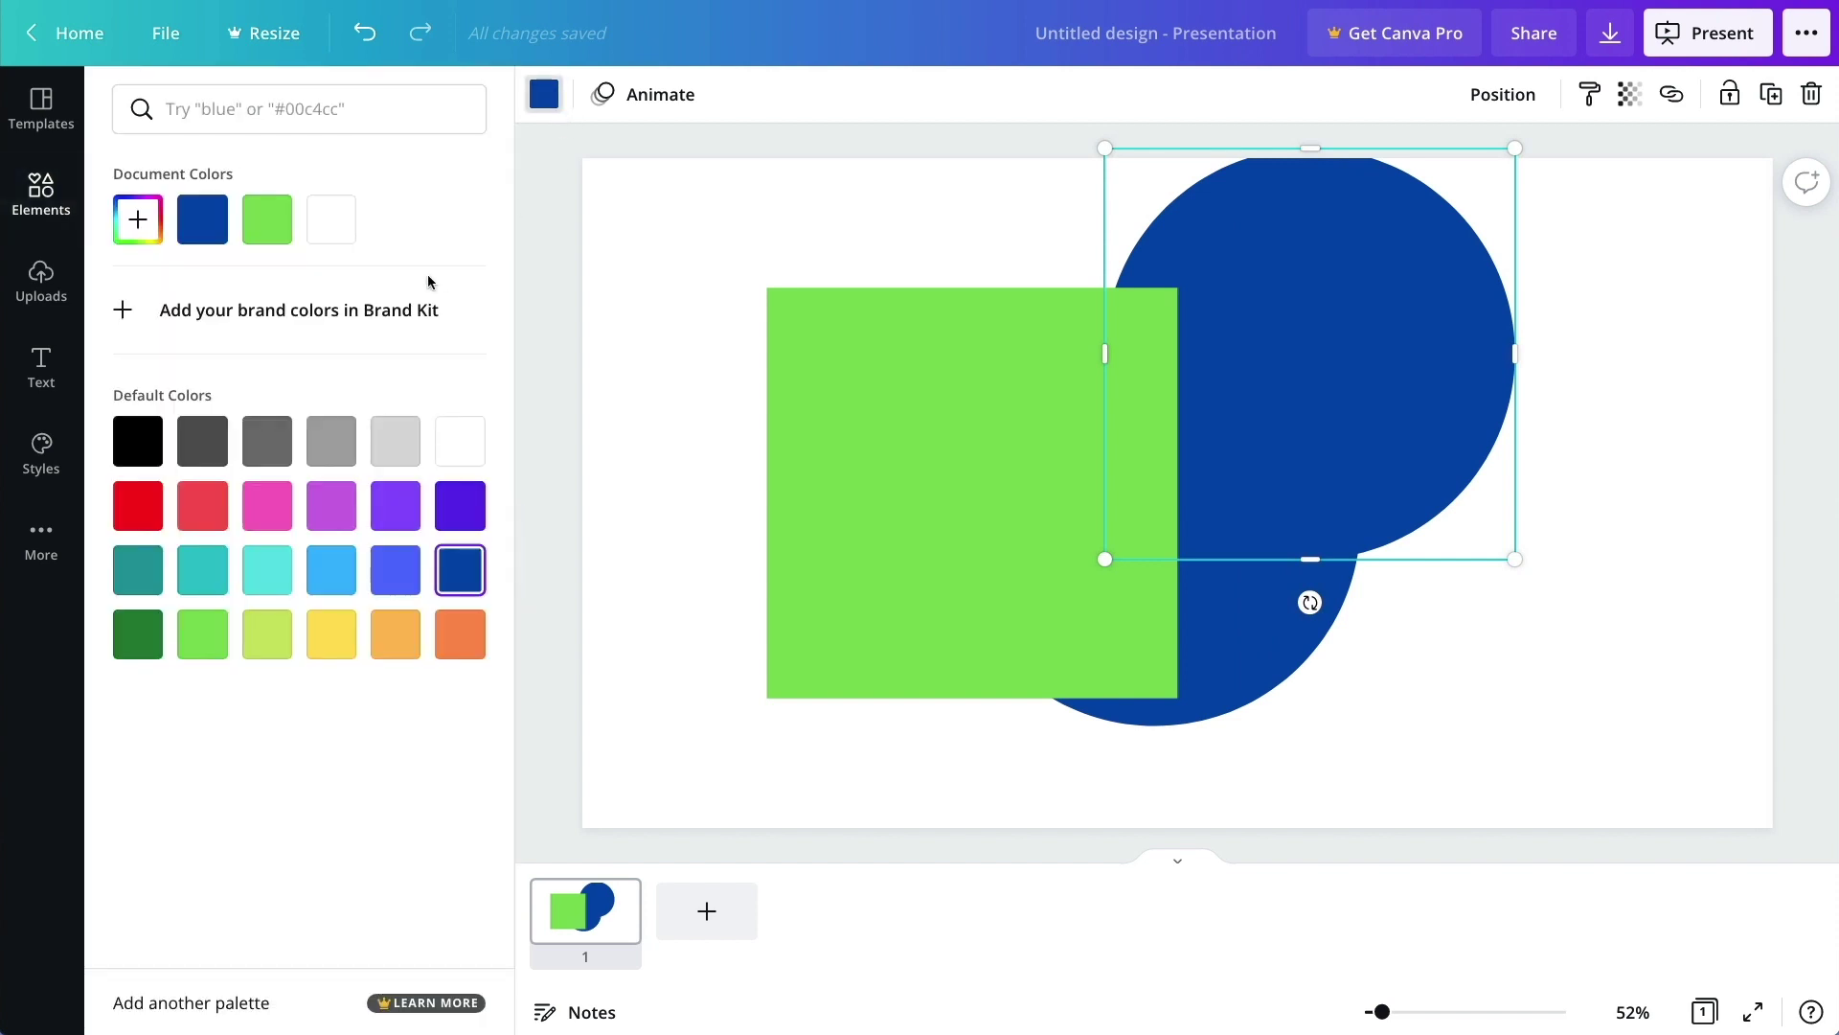
click(204, 505)
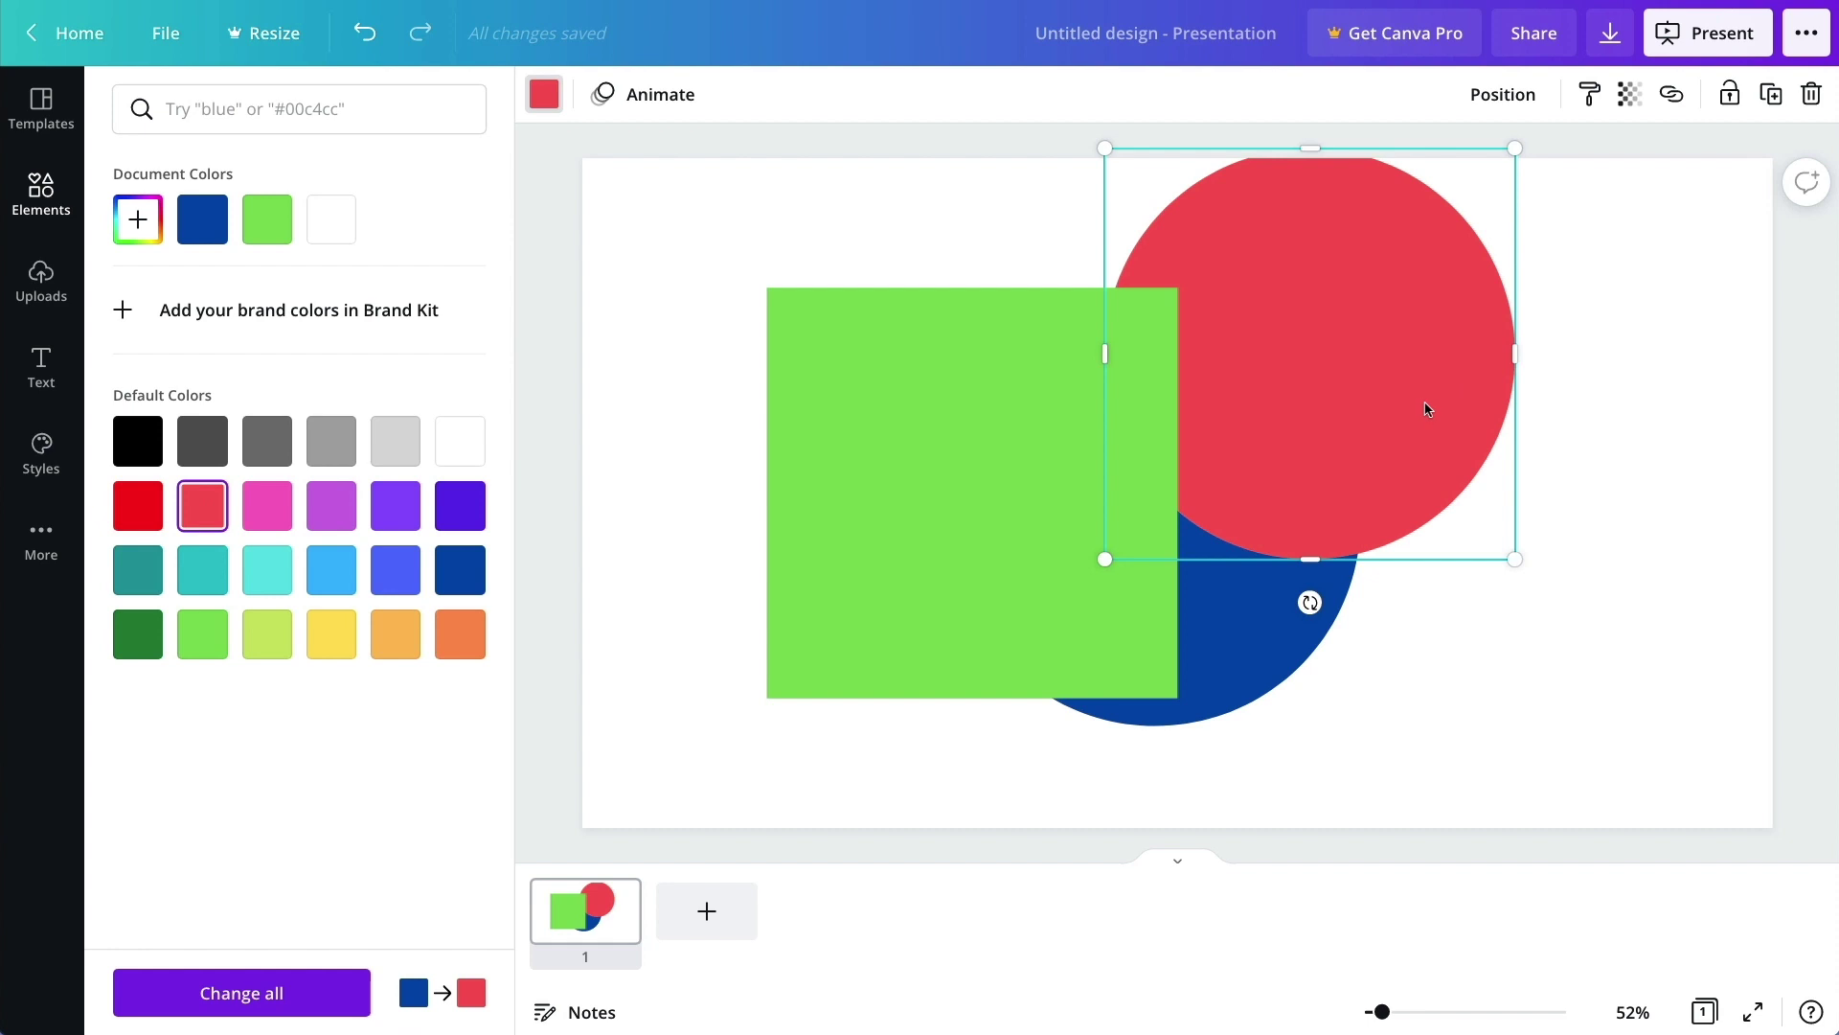
drag(1370, 373, 1561, 456)
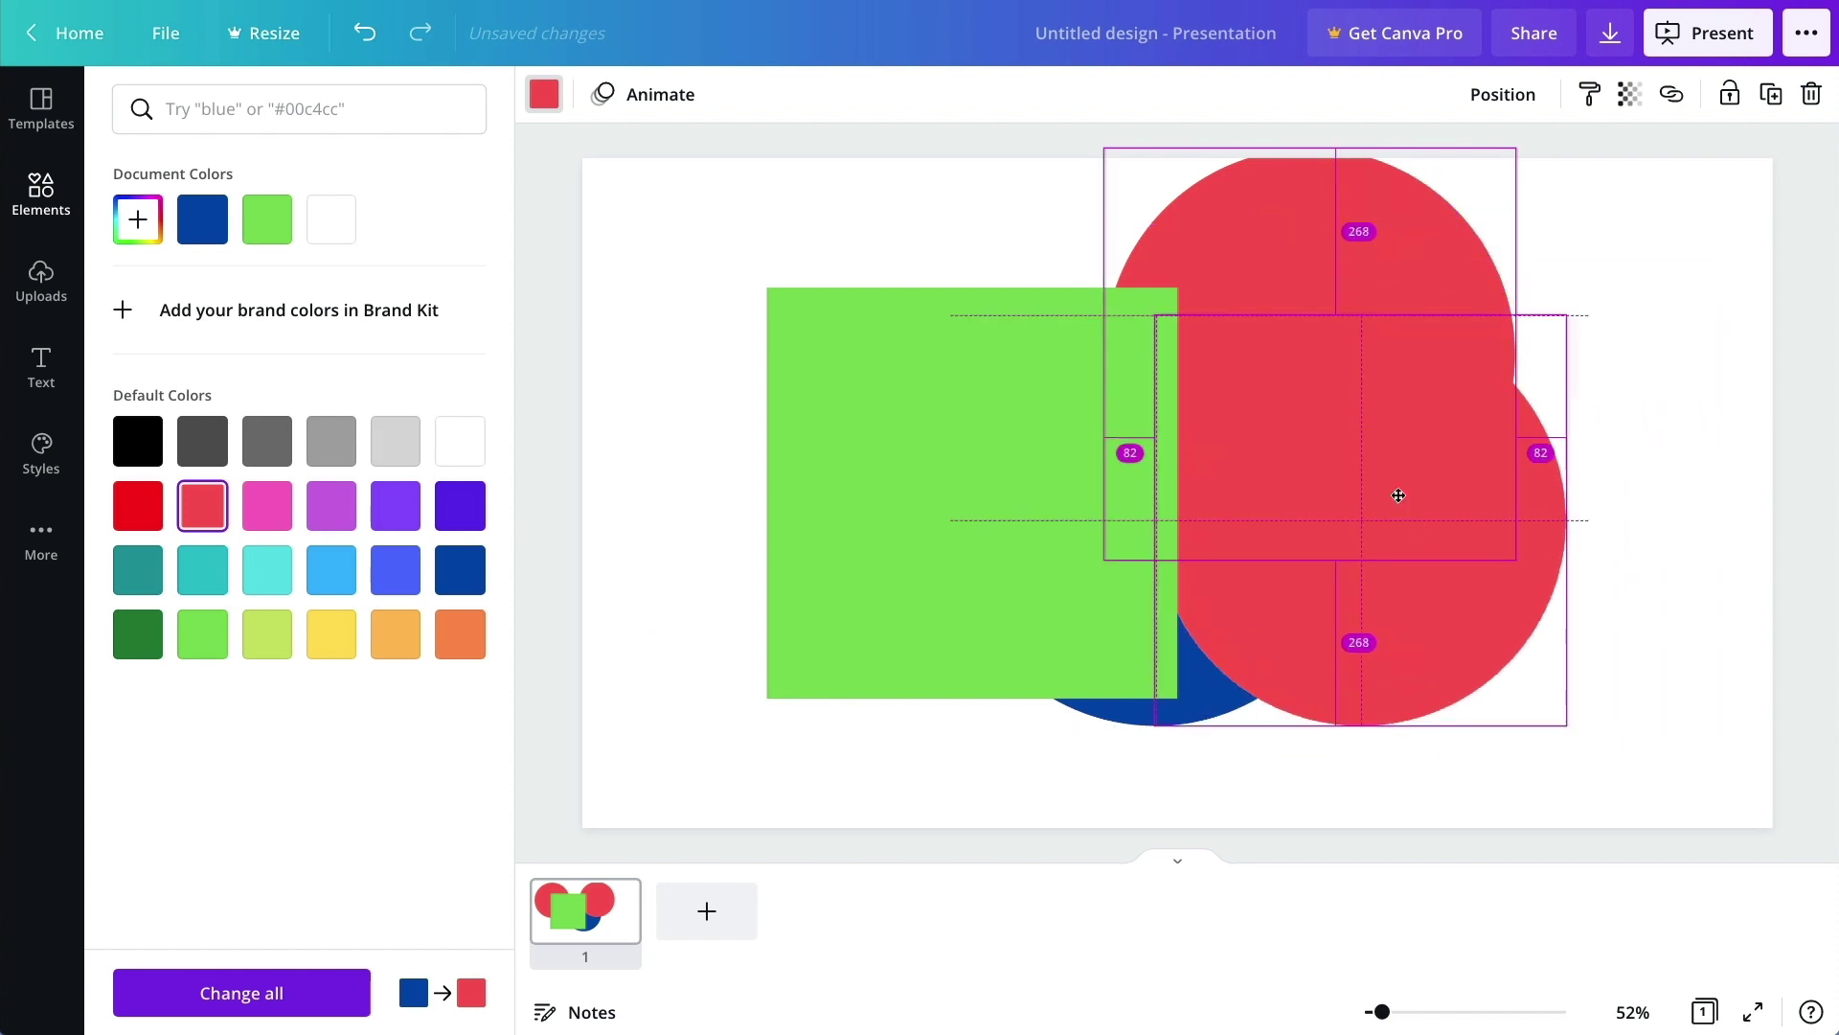
drag(1398, 495, 1531, 492)
key(ctrl+z)
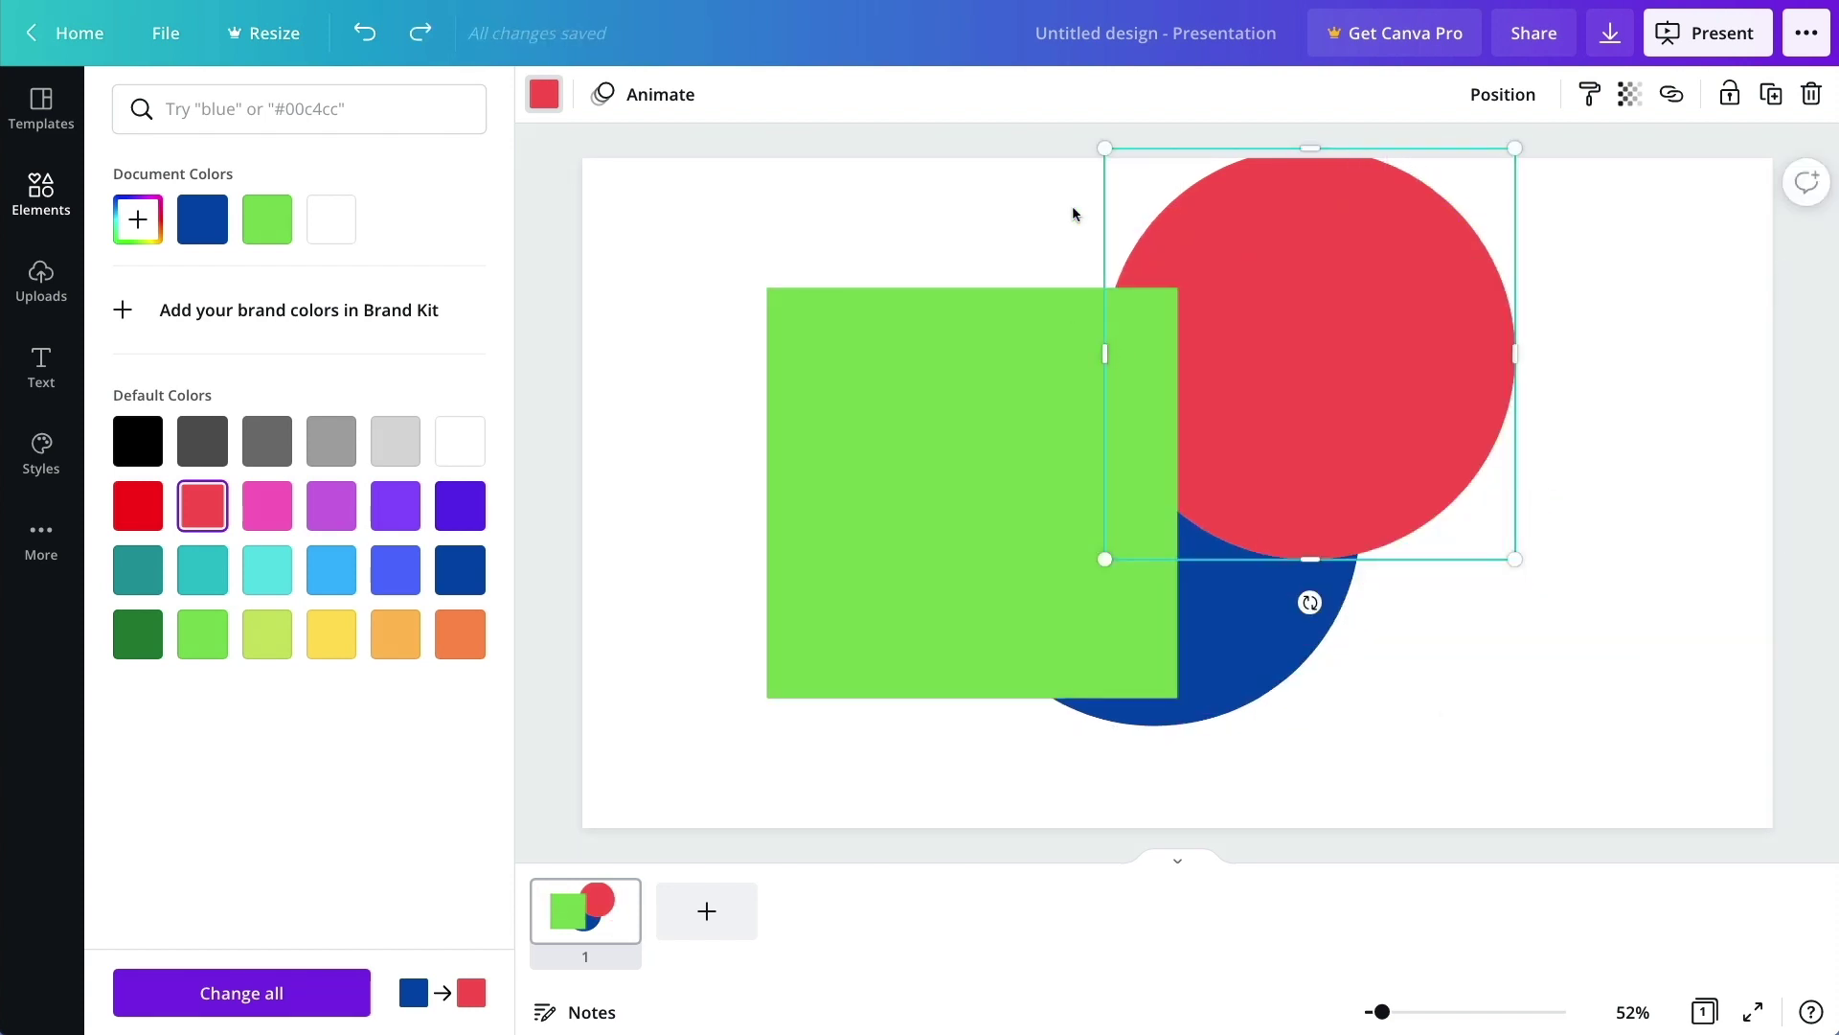
click(997, 422)
click(1534, 95)
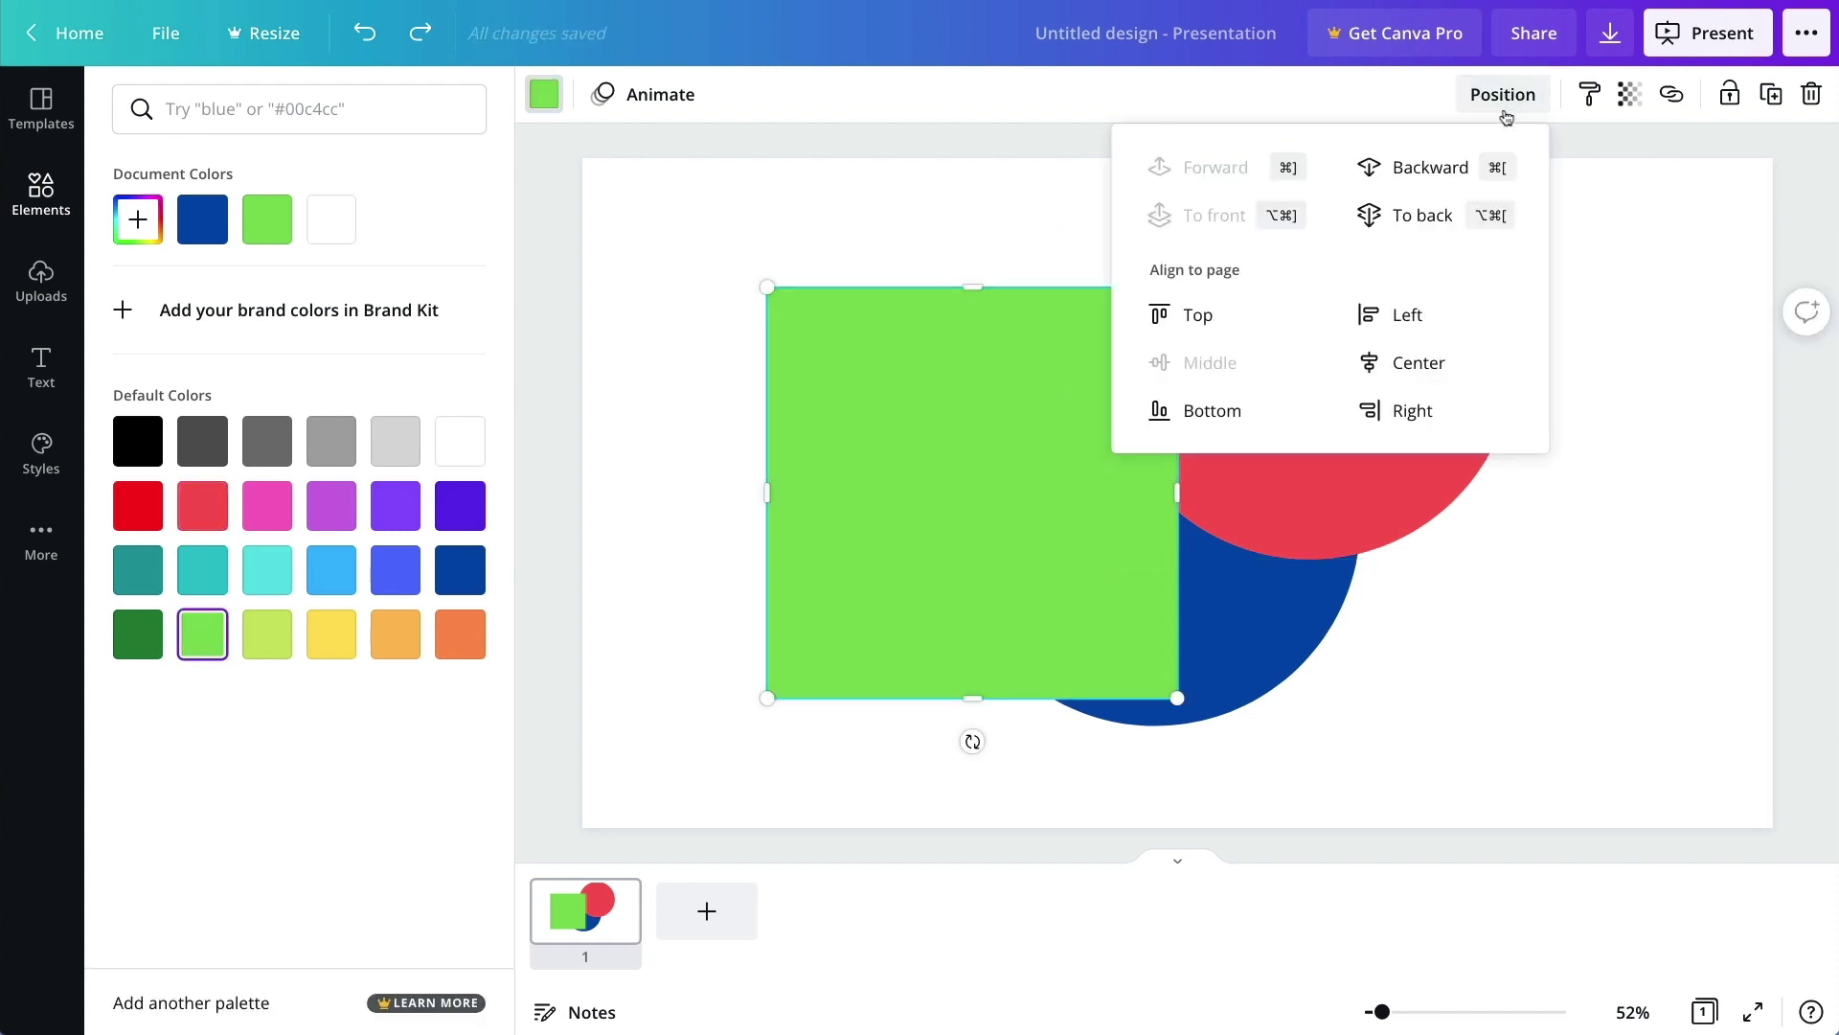
Step: Reorder the green square with To back, To front and Backward until it sits behind both circles
click(1412, 221)
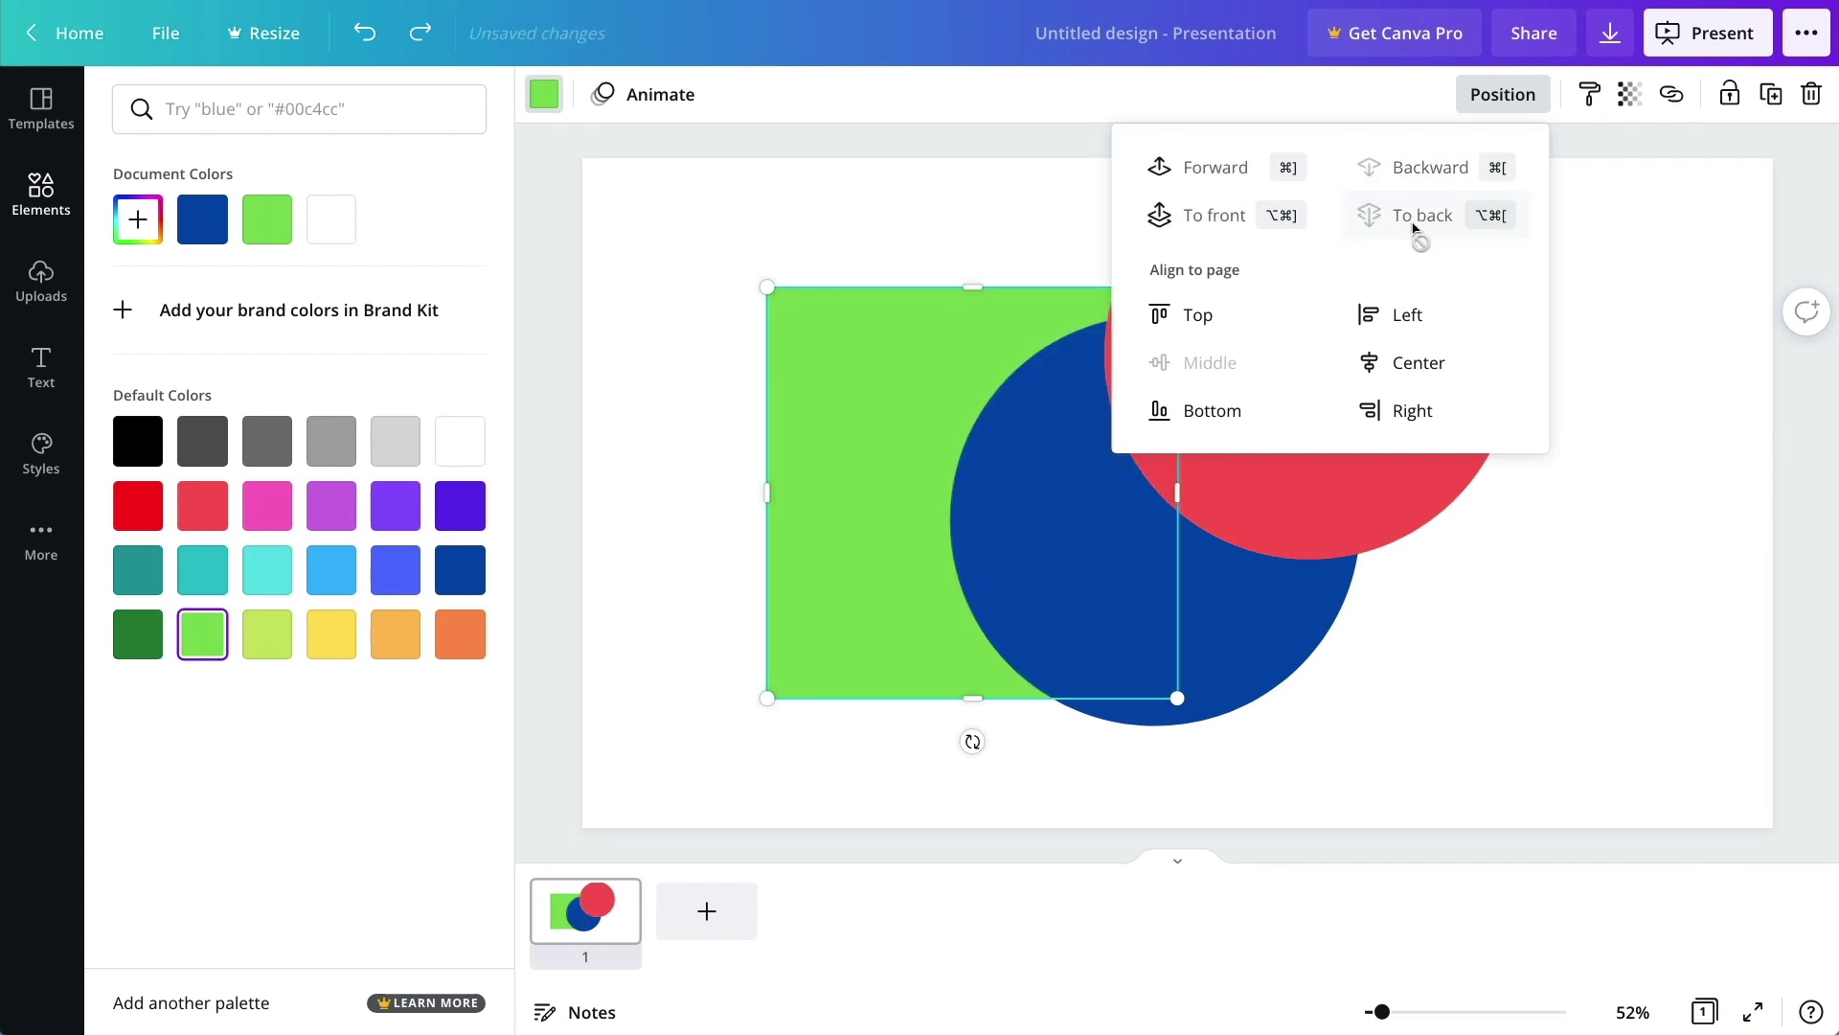
click(969, 382)
click(839, 338)
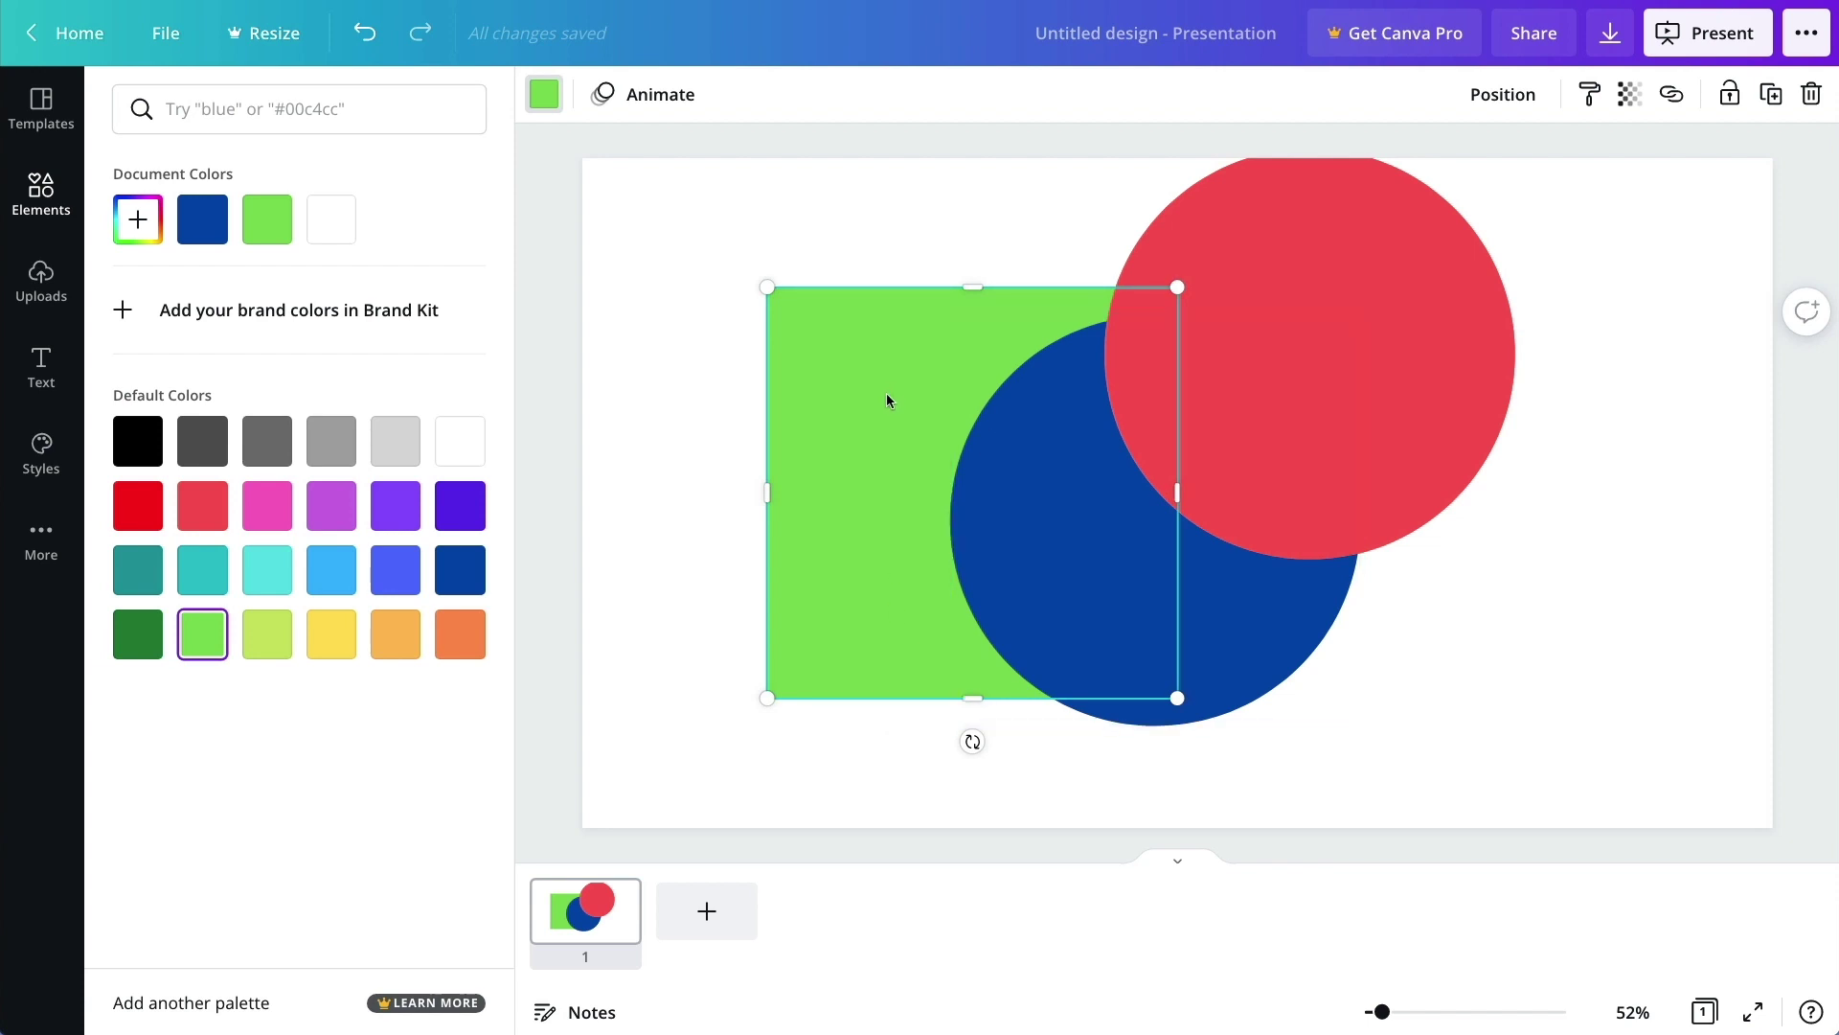
click(1509, 108)
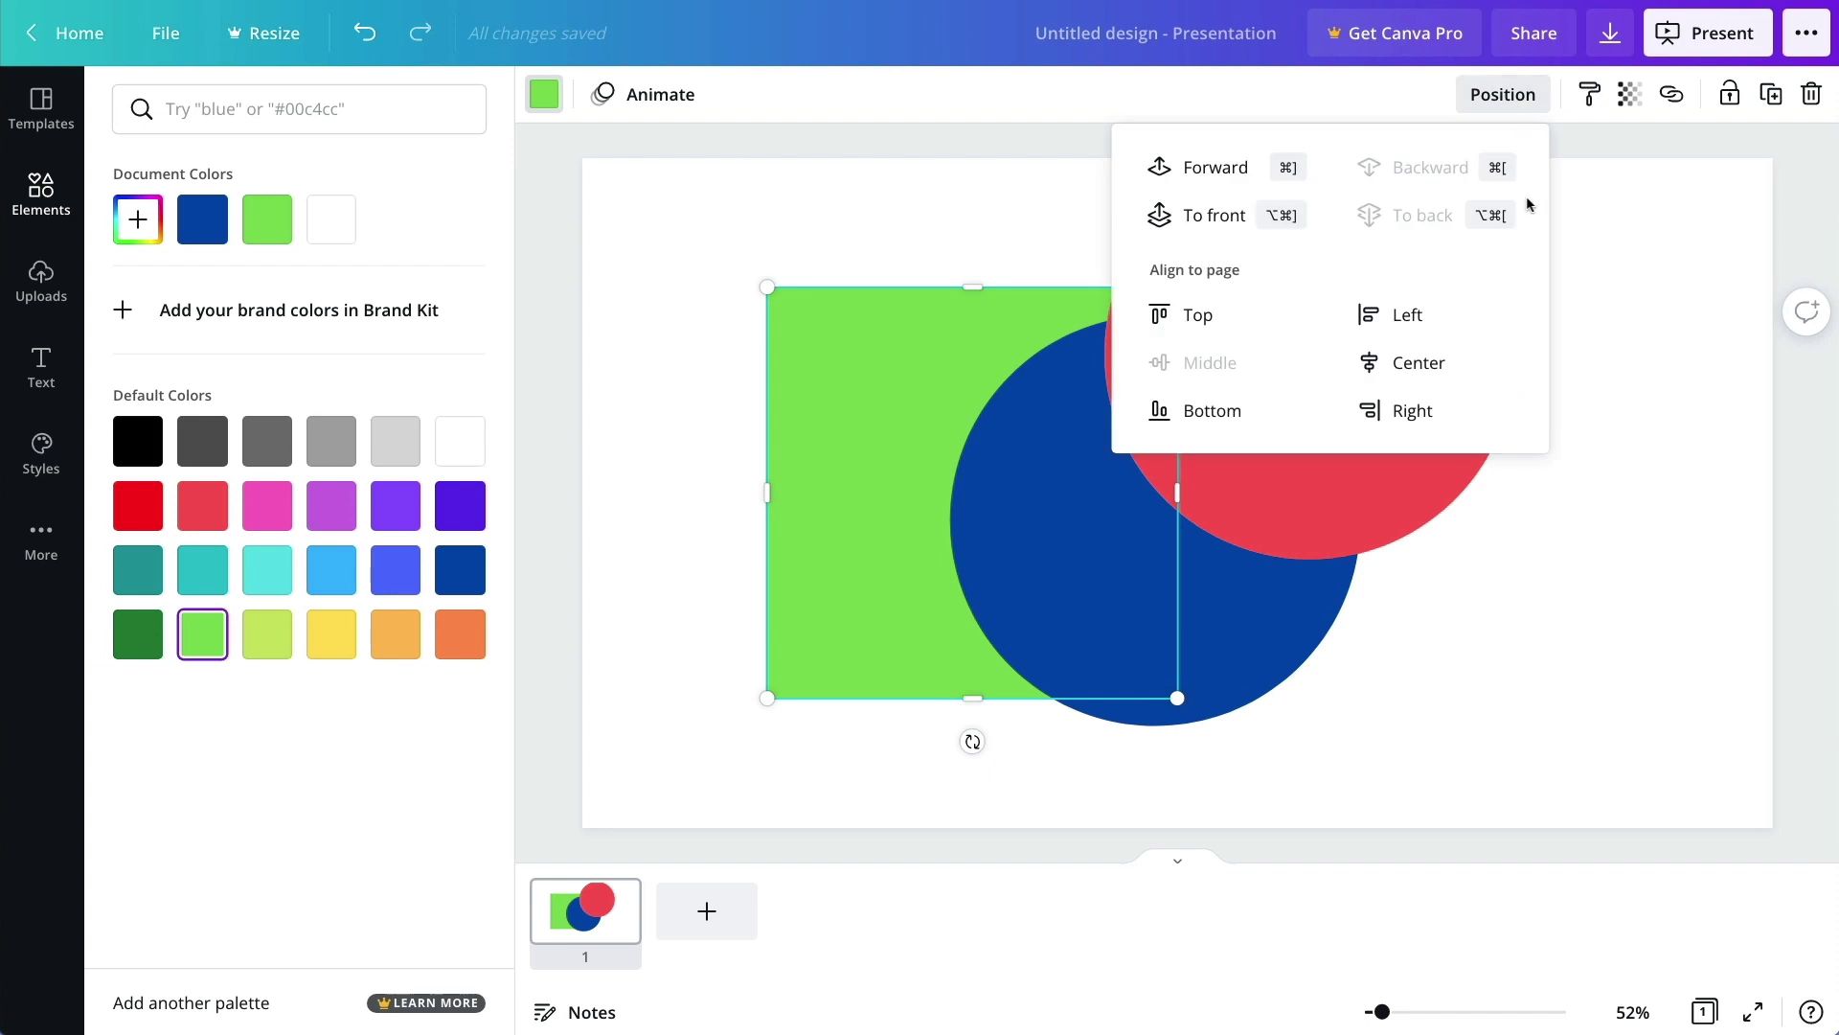
click(1238, 227)
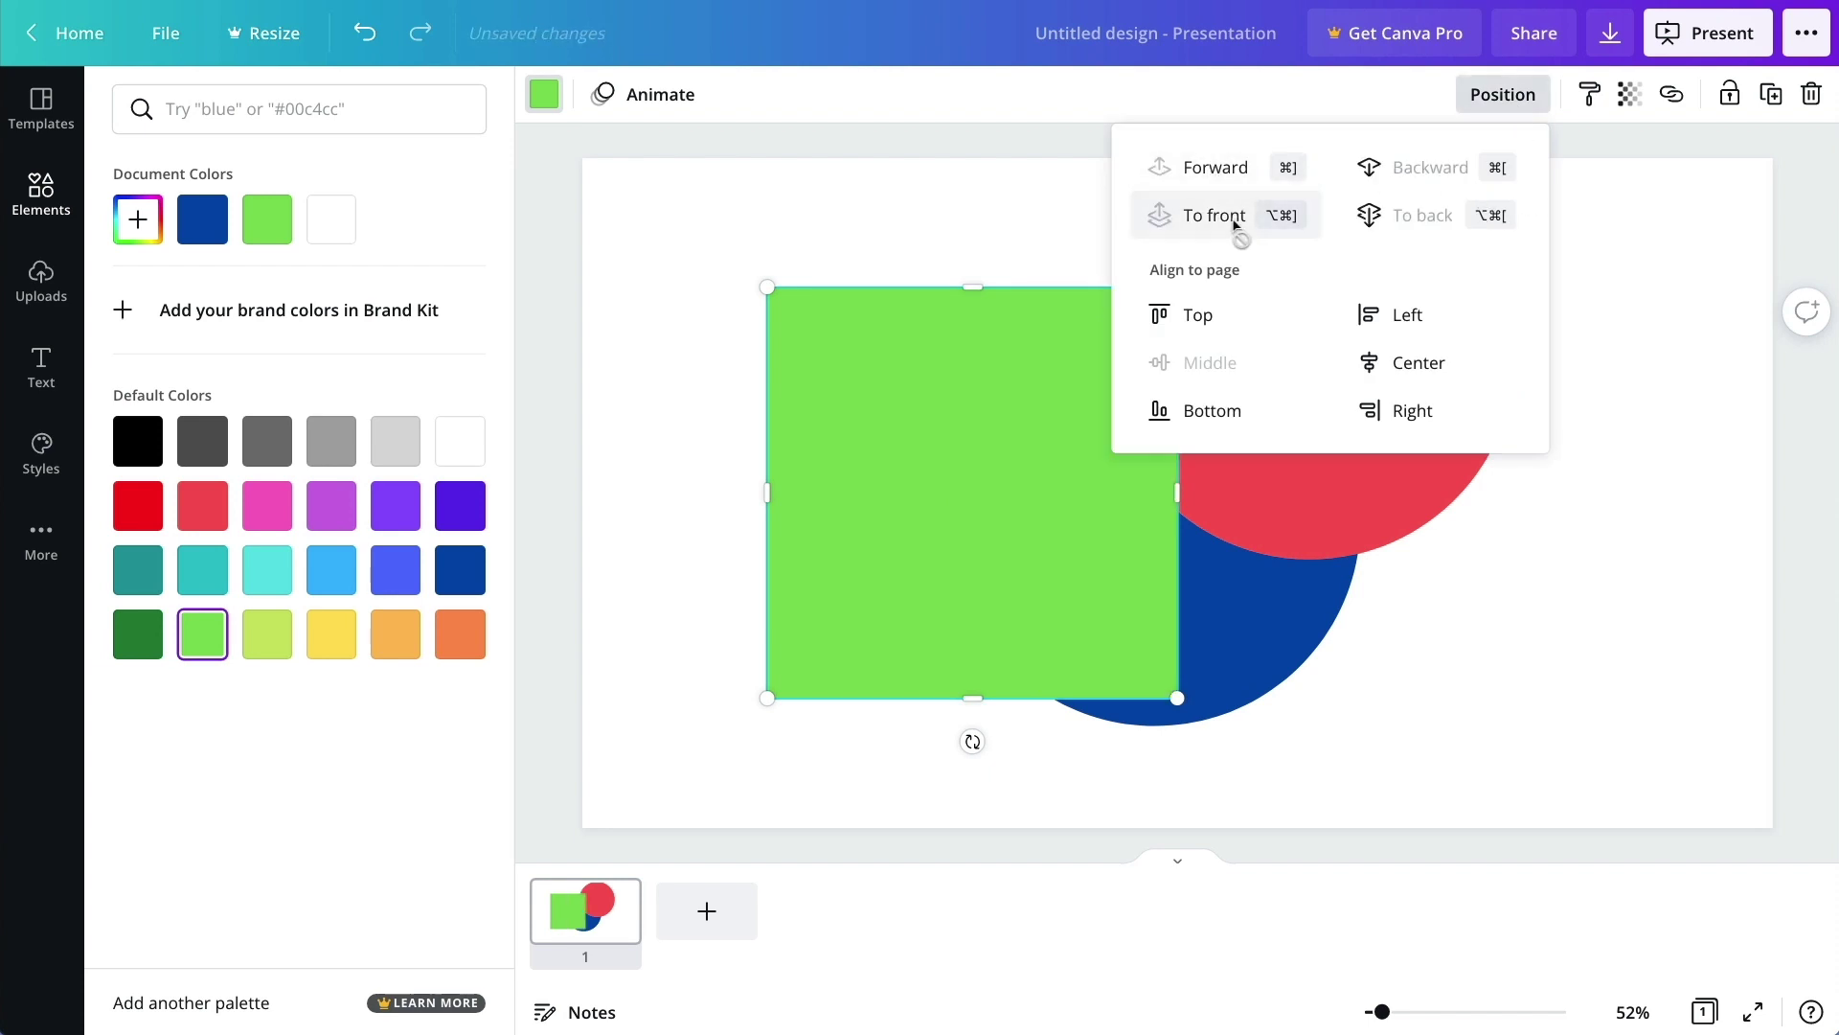
click(1428, 169)
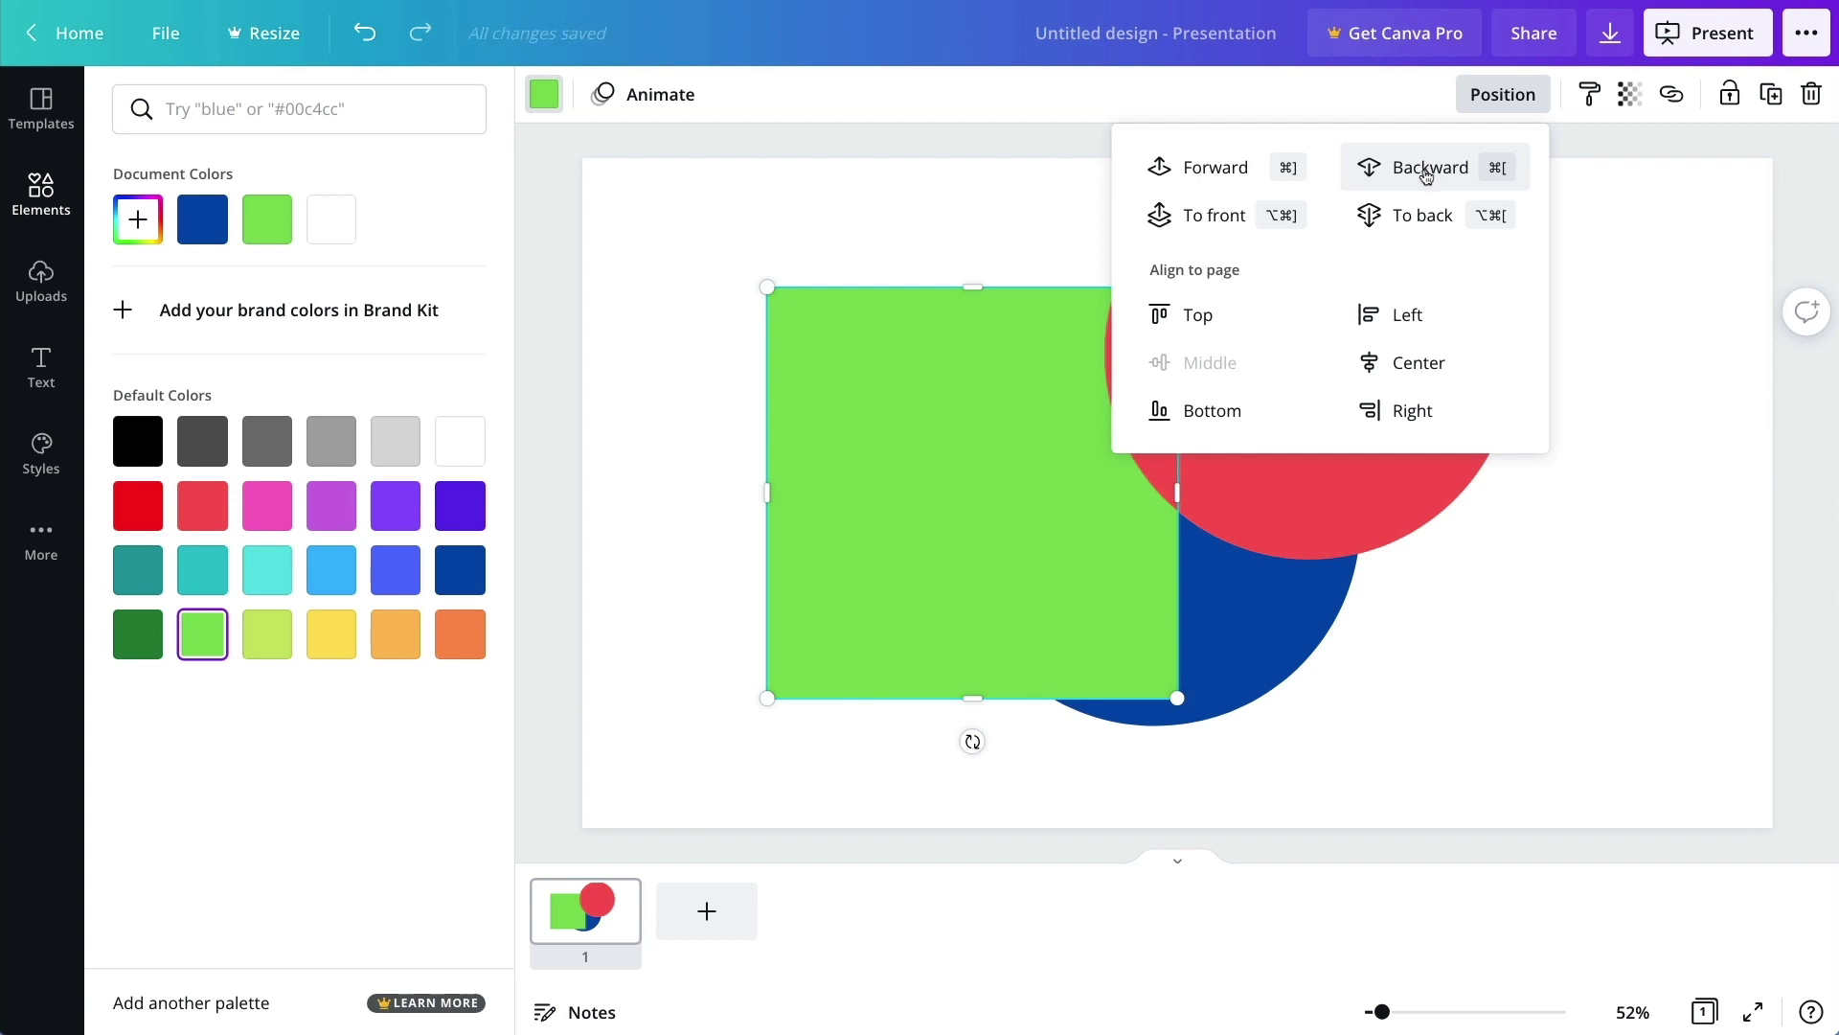
click(1427, 170)
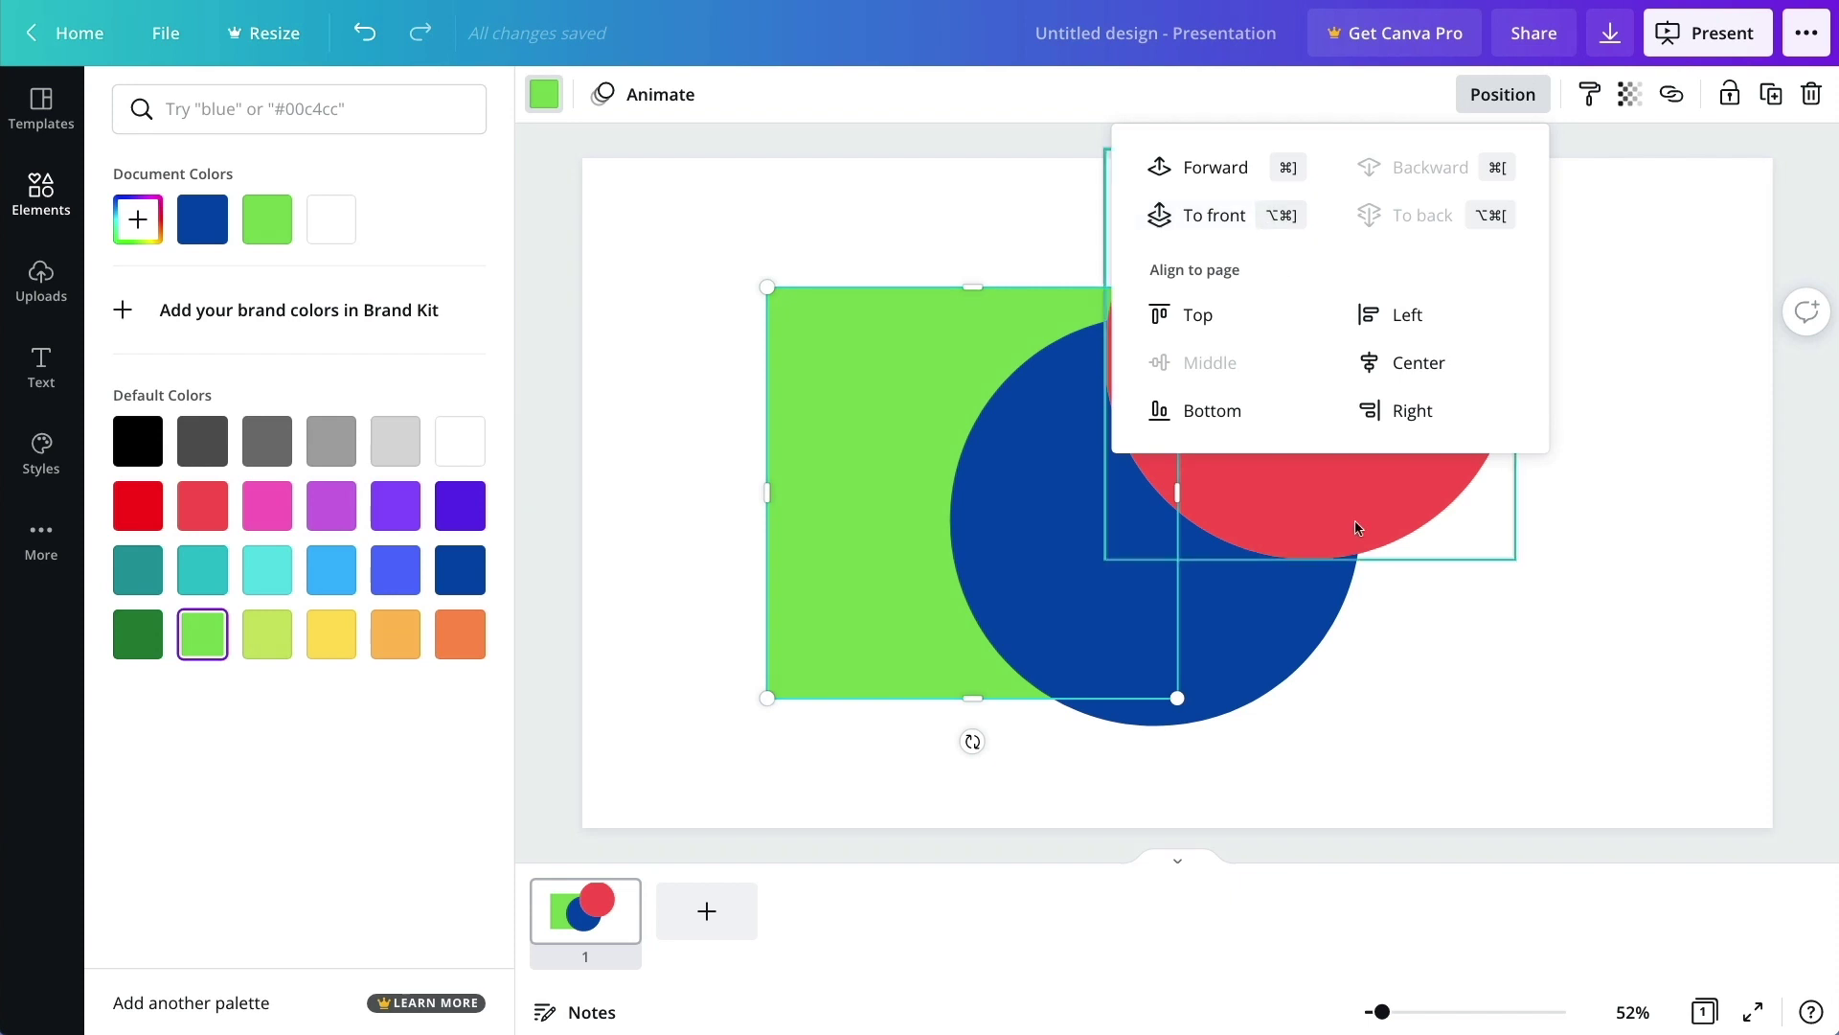
click(1602, 515)
Step: Shrink the green square, blue circle and red circle together and move them up and left
key(ctrl+a)
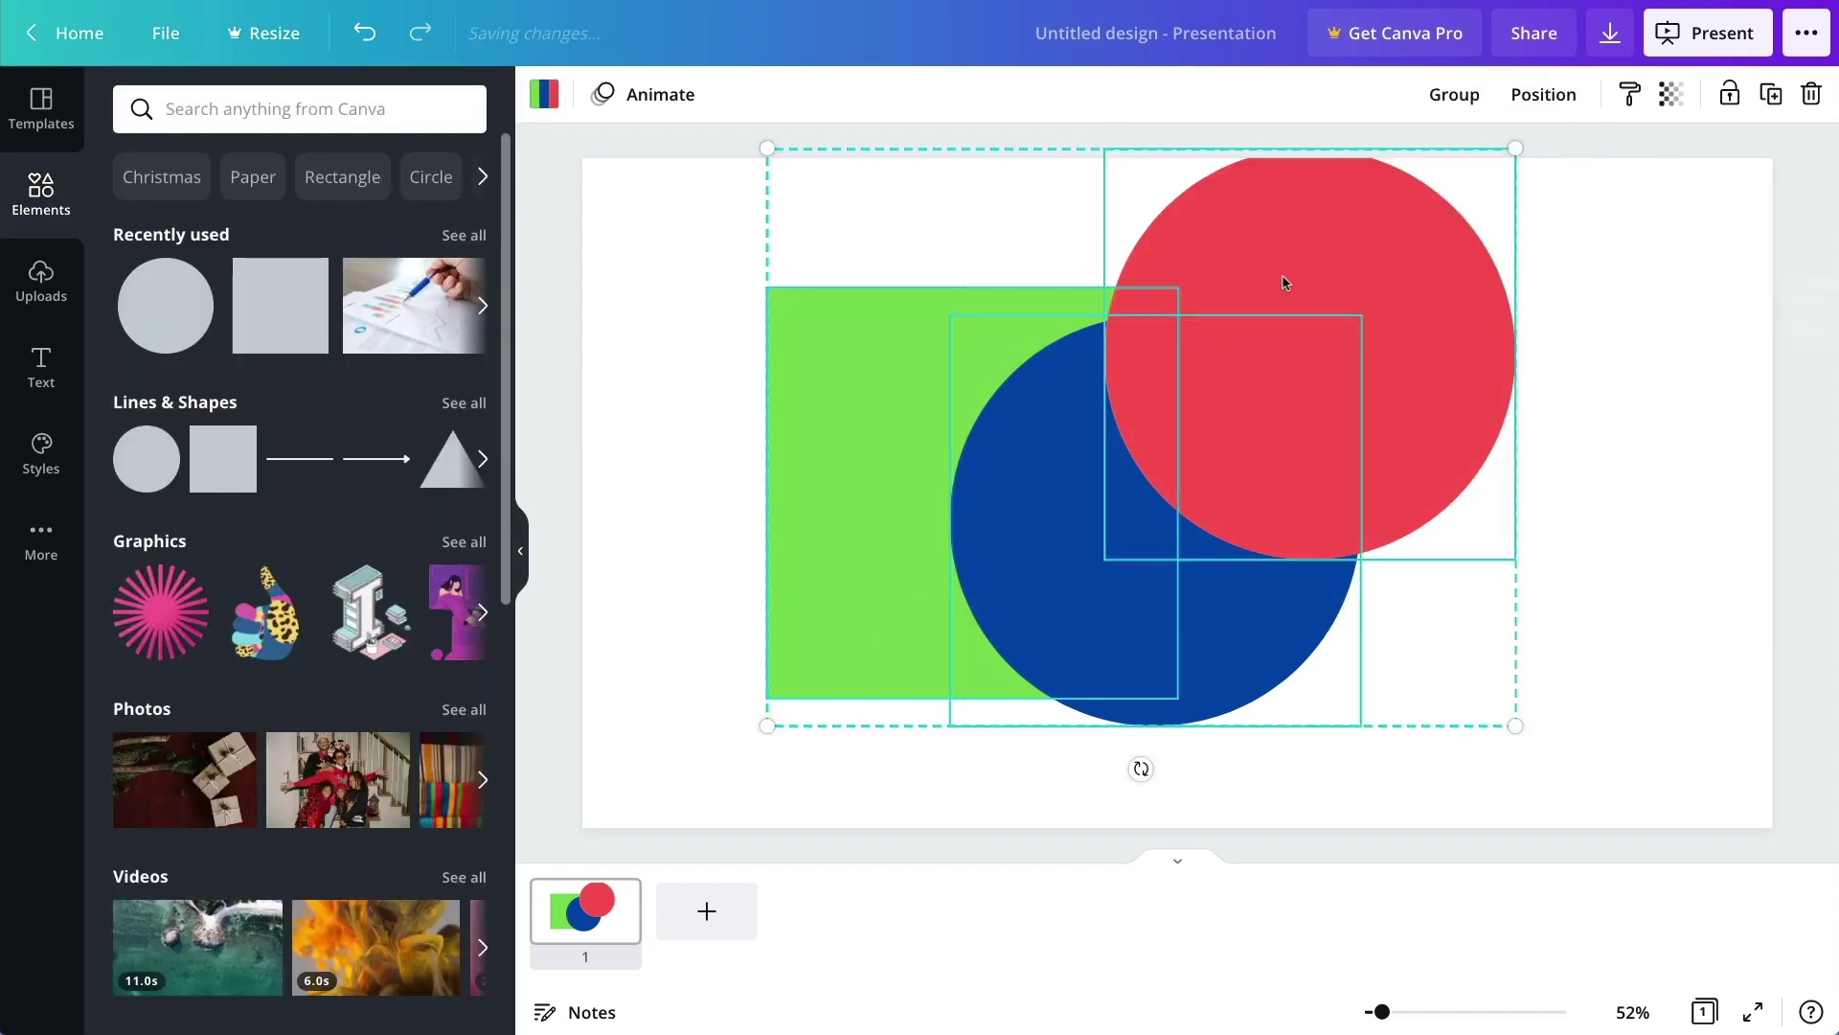
drag(1507, 156, 1277, 353)
drag(1080, 498, 962, 455)
Step: Drag a copy of the red circle out to the right and colour it black
click(1146, 422)
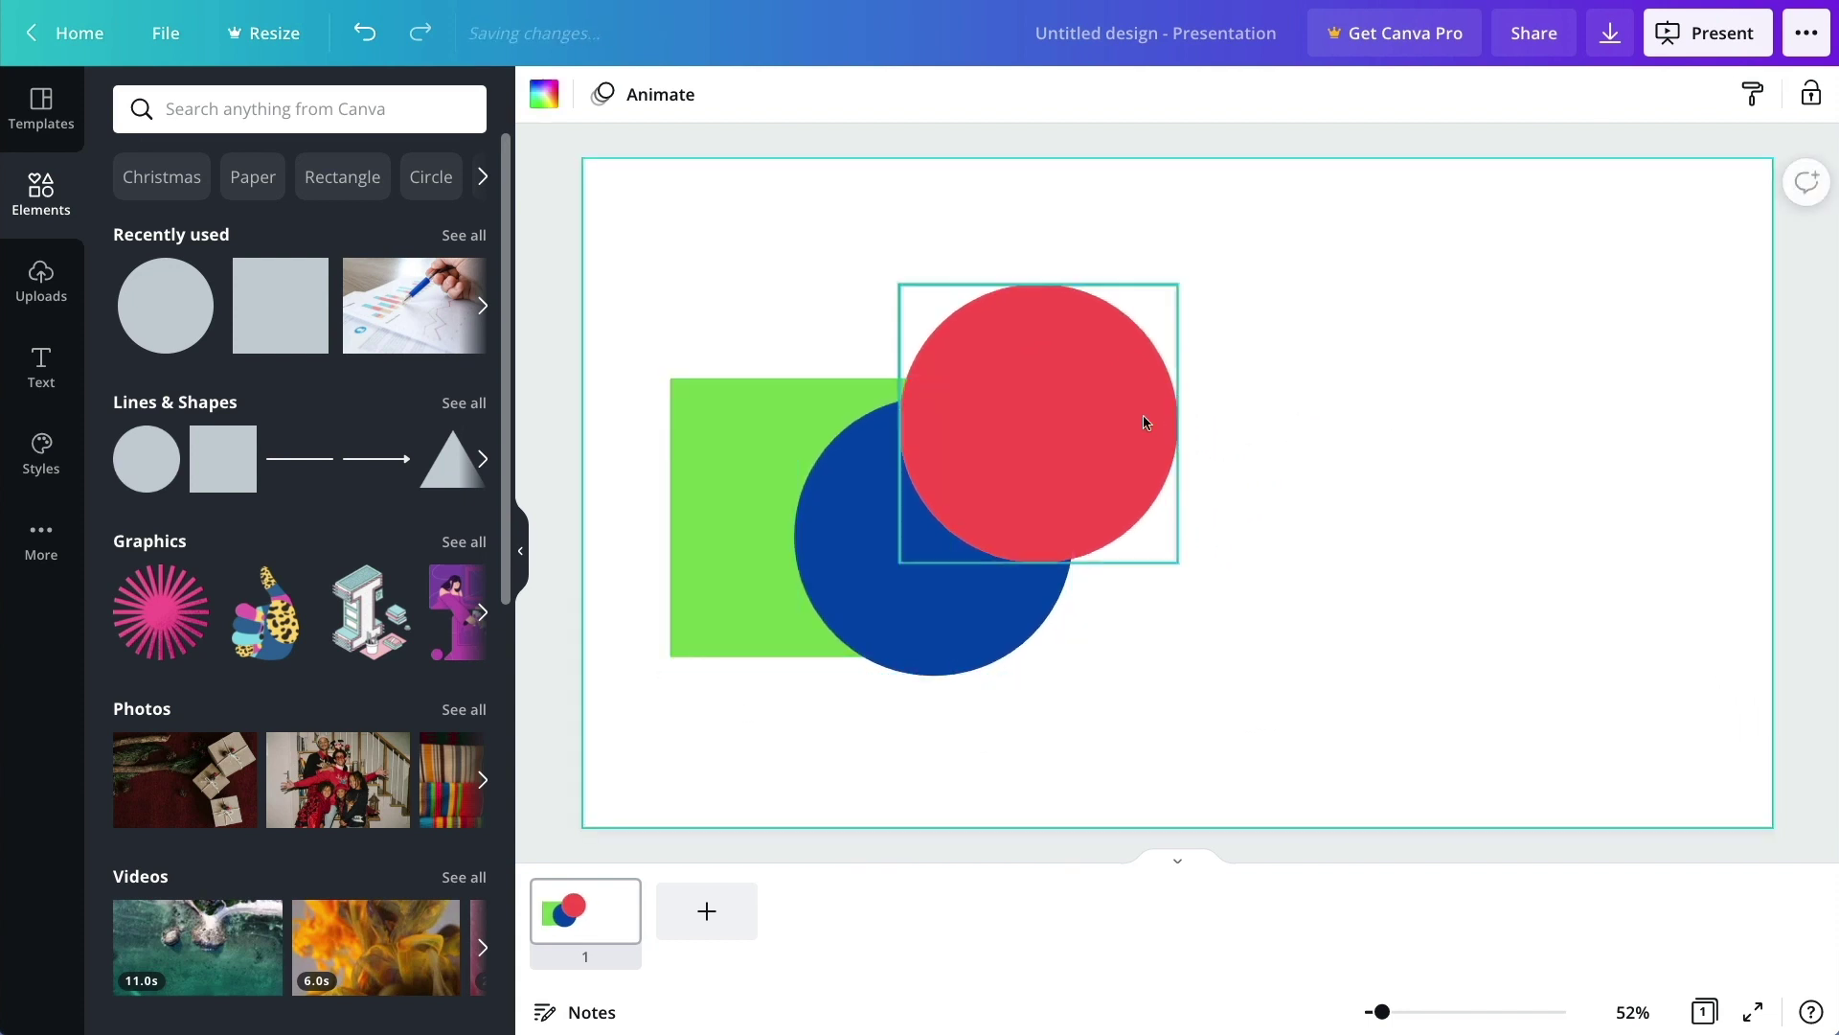
drag(1145, 422, 1322, 479)
click(1549, 493)
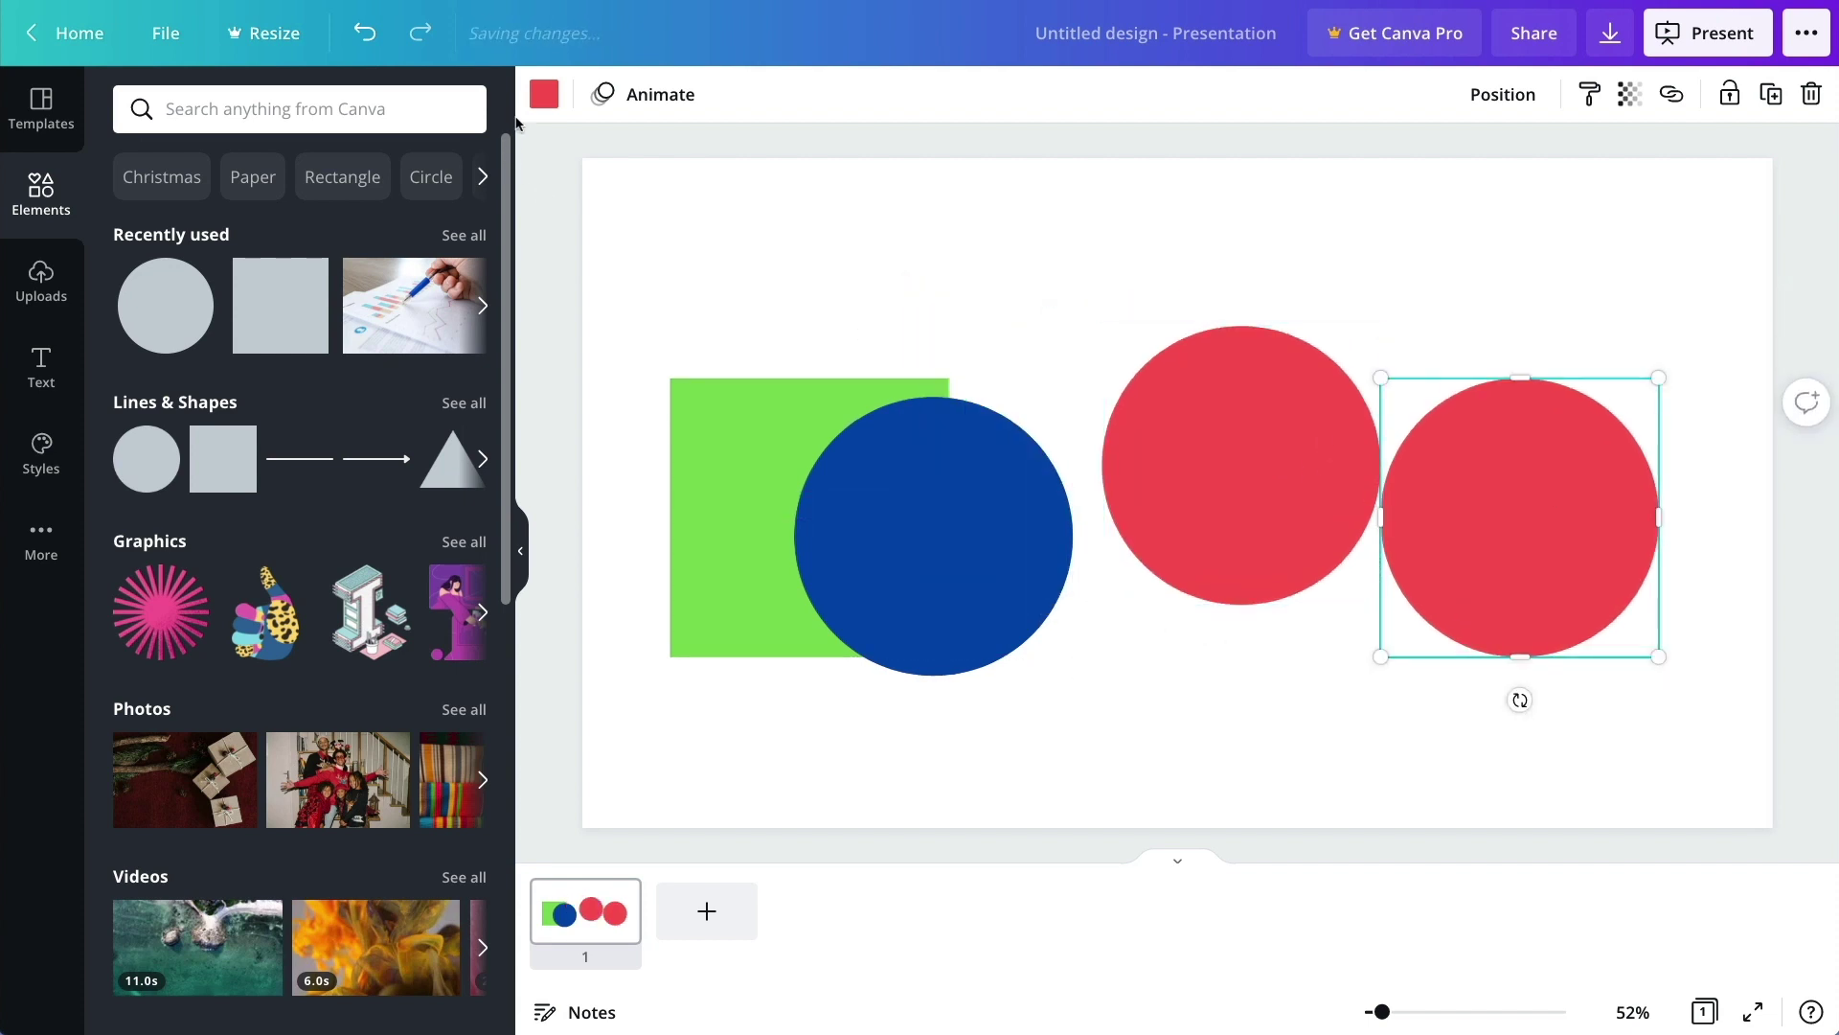
click(543, 94)
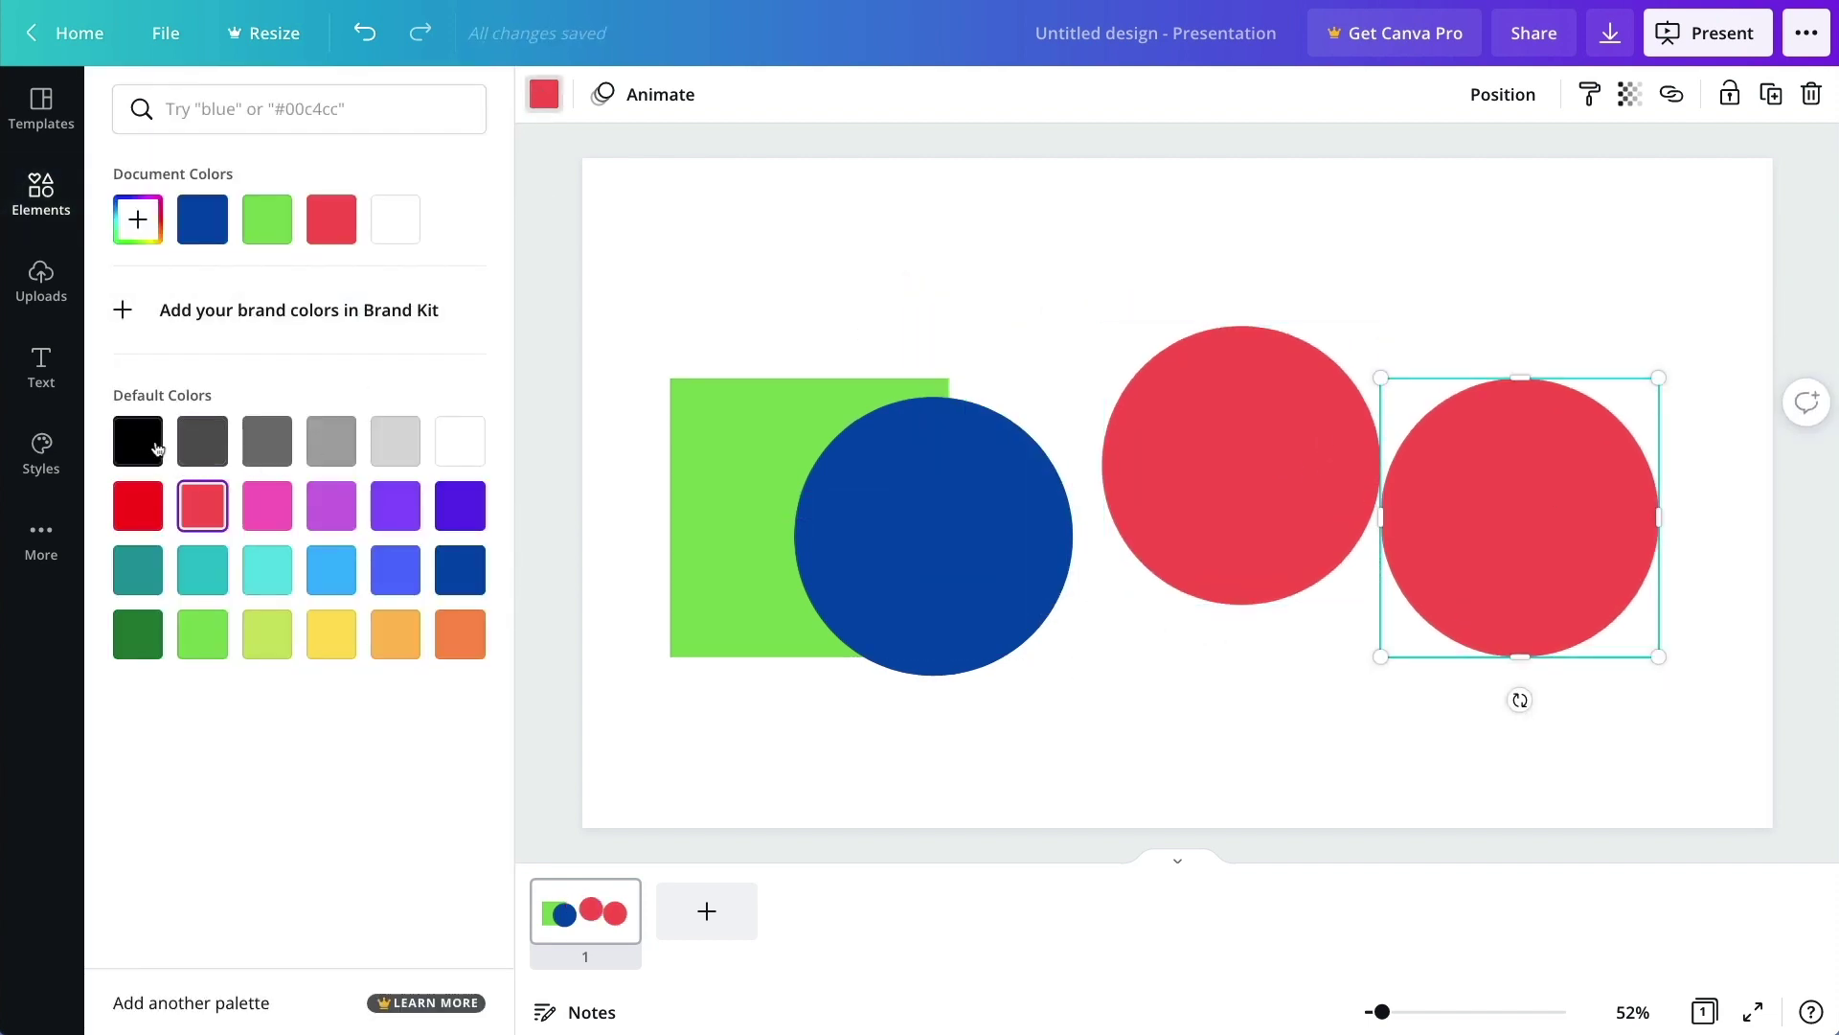
click(137, 441)
Step: Shrink all four shapes together and move the black circle further right
drag(1372, 474, 897, 579)
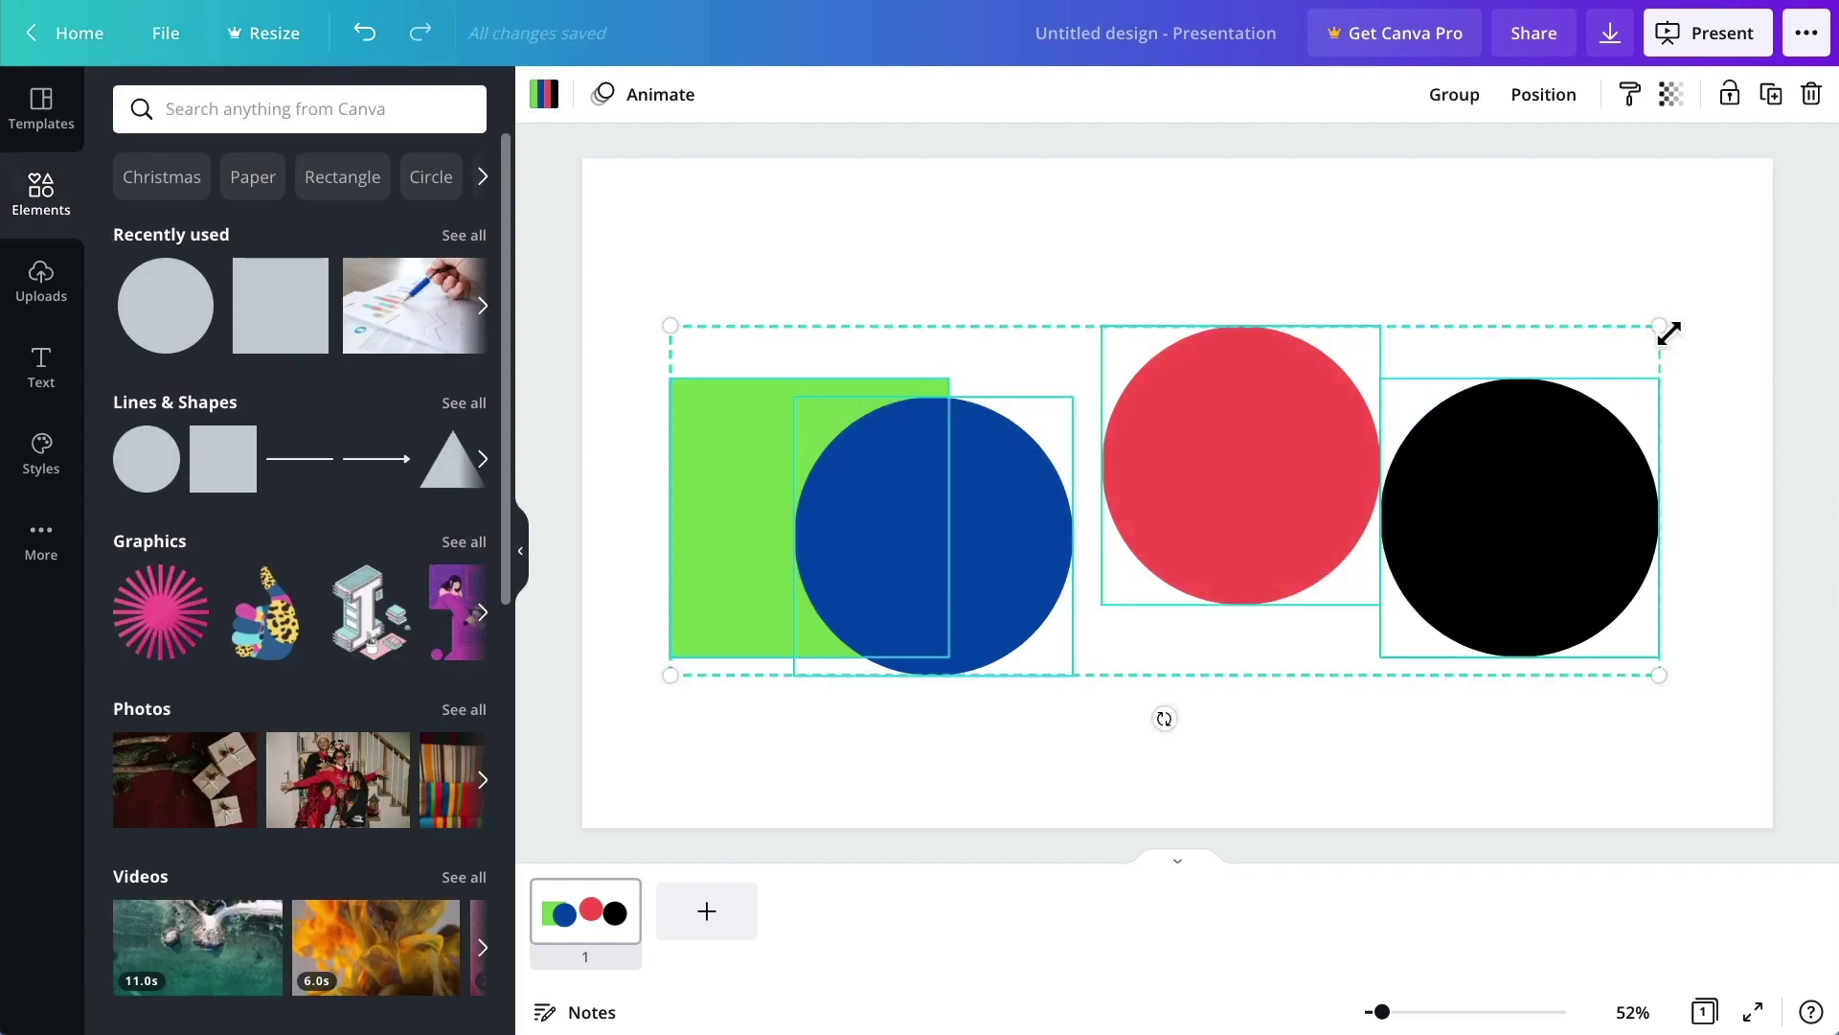
drag(1669, 333, 1483, 407)
click(1483, 408)
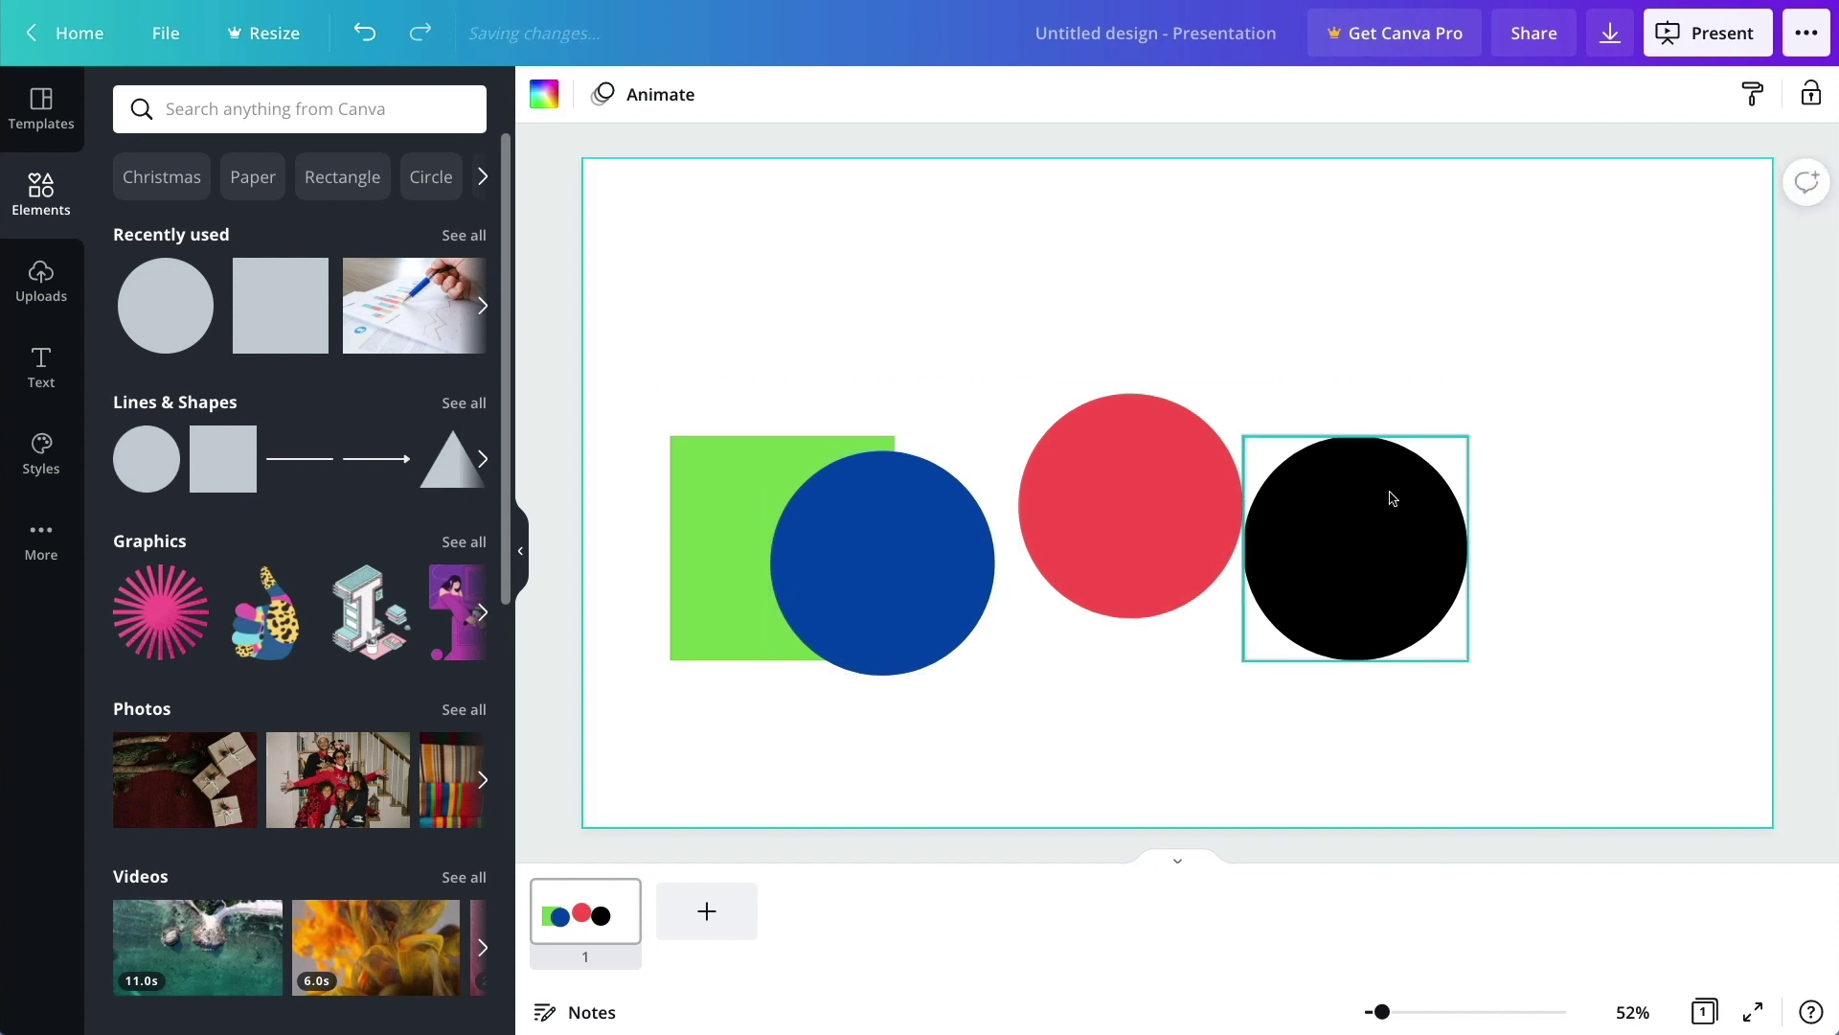
drag(1392, 497, 1622, 480)
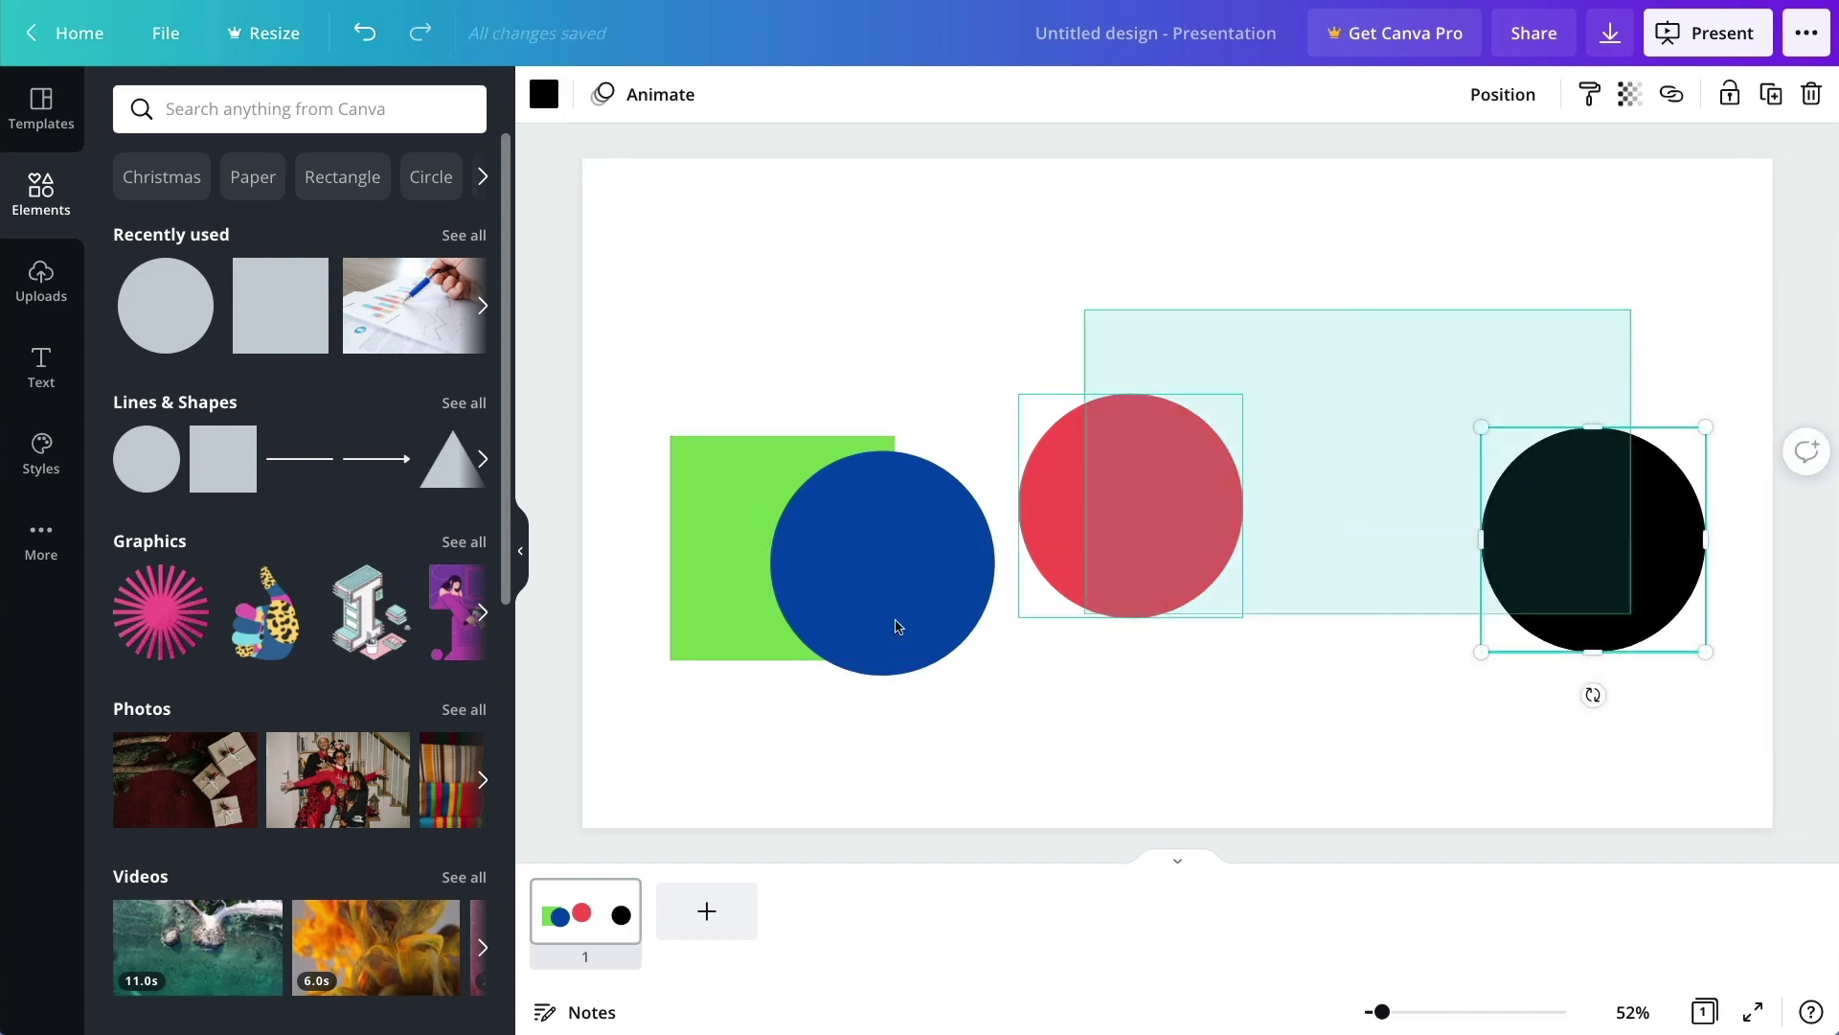
Step: Group the four shapes, shift the group up and left, then ungroup them
drag(898, 626, 680, 617)
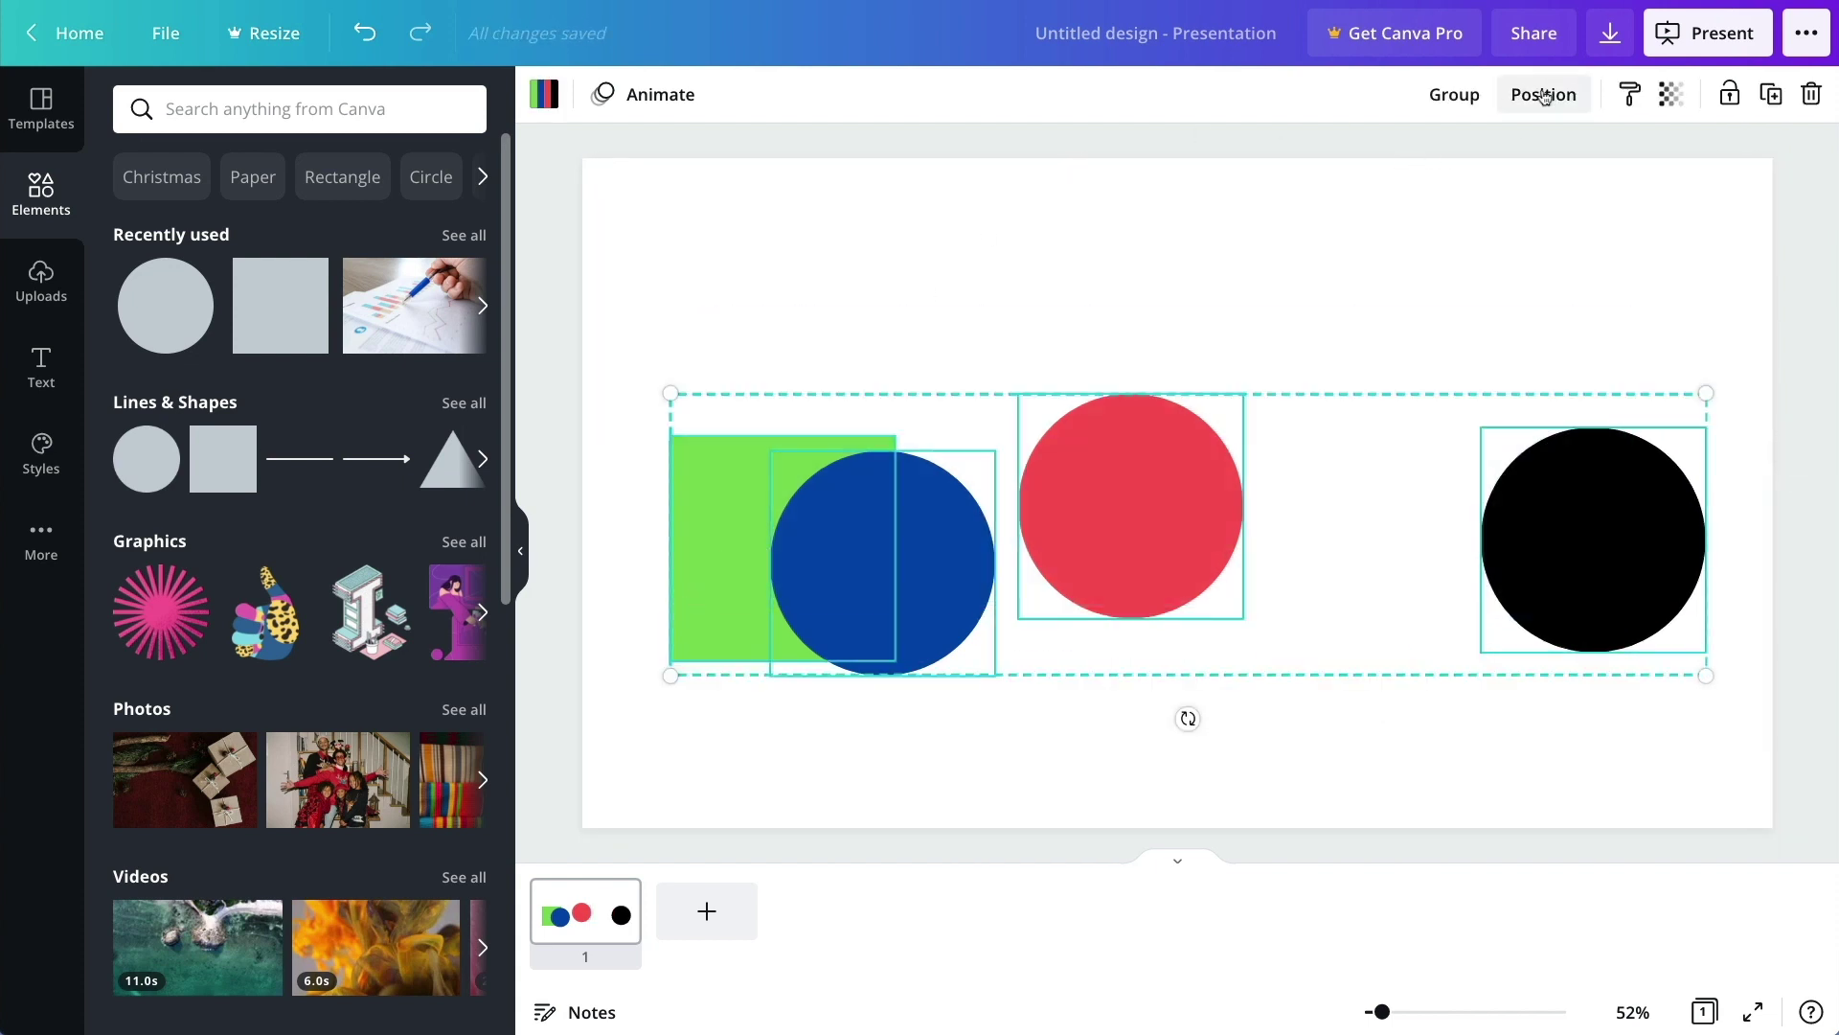
click(1455, 94)
click(1040, 580)
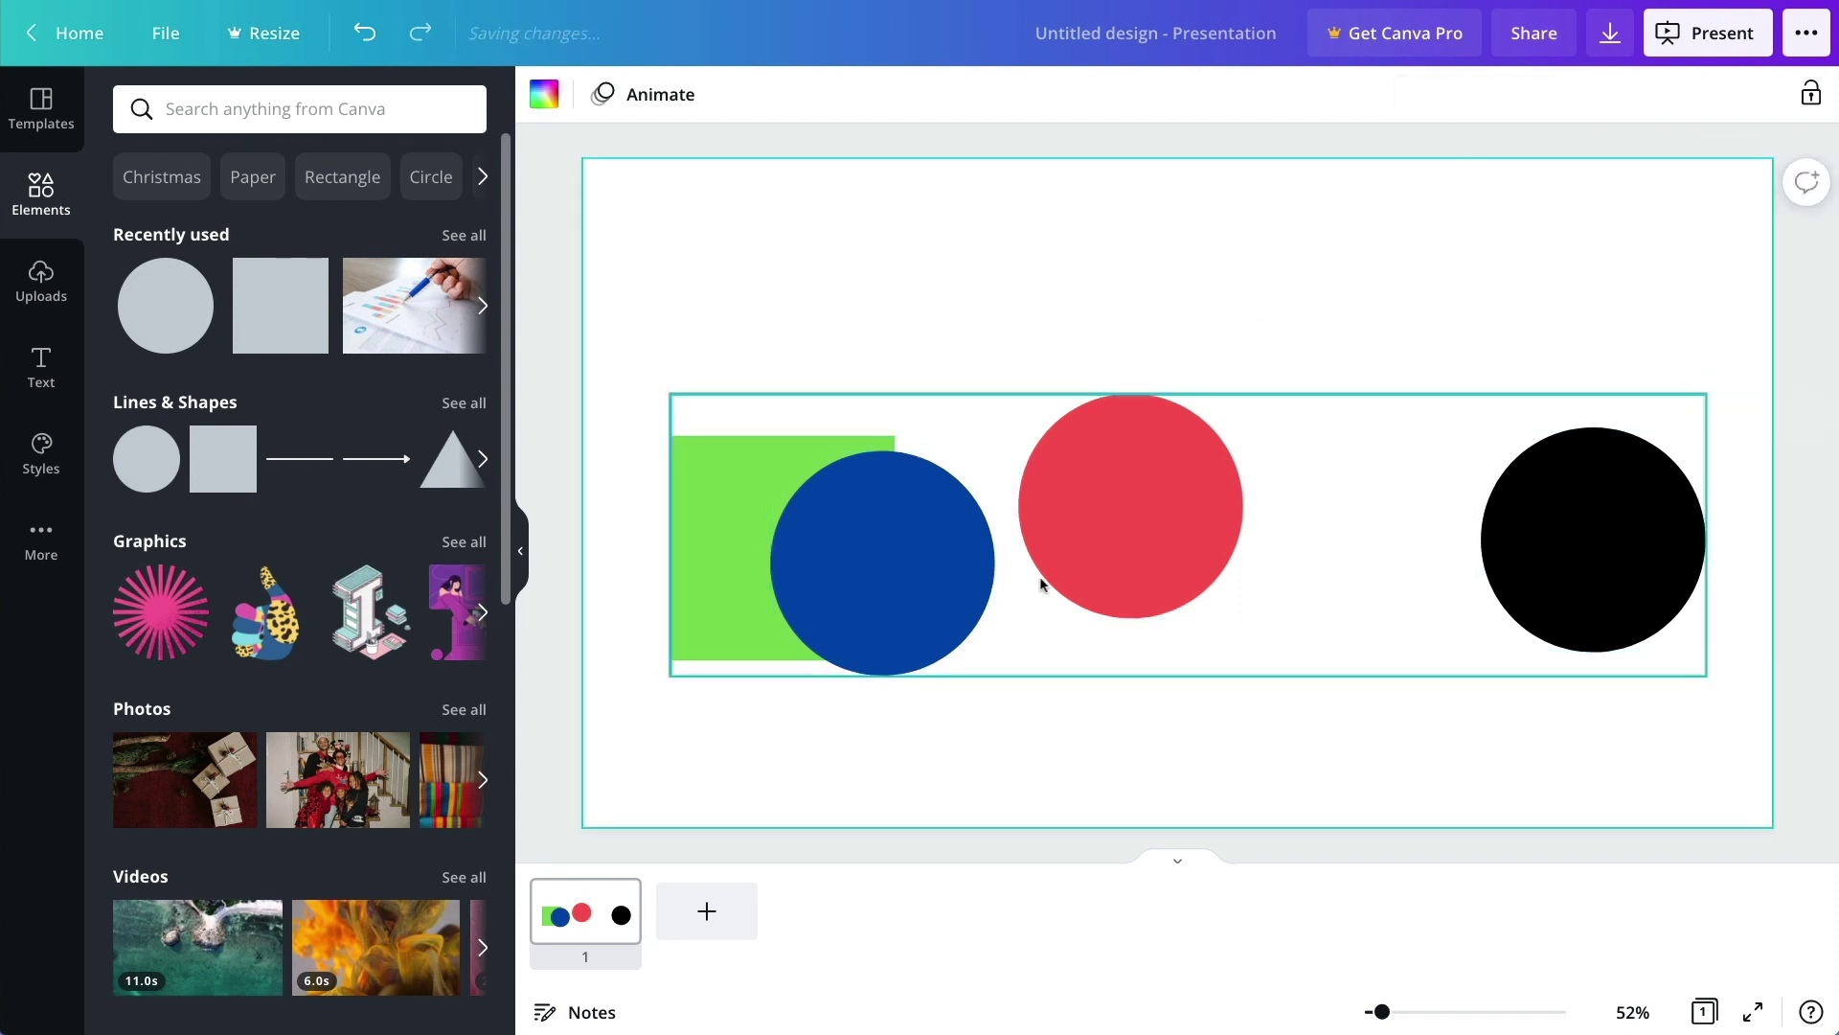
drag(1098, 508, 1072, 464)
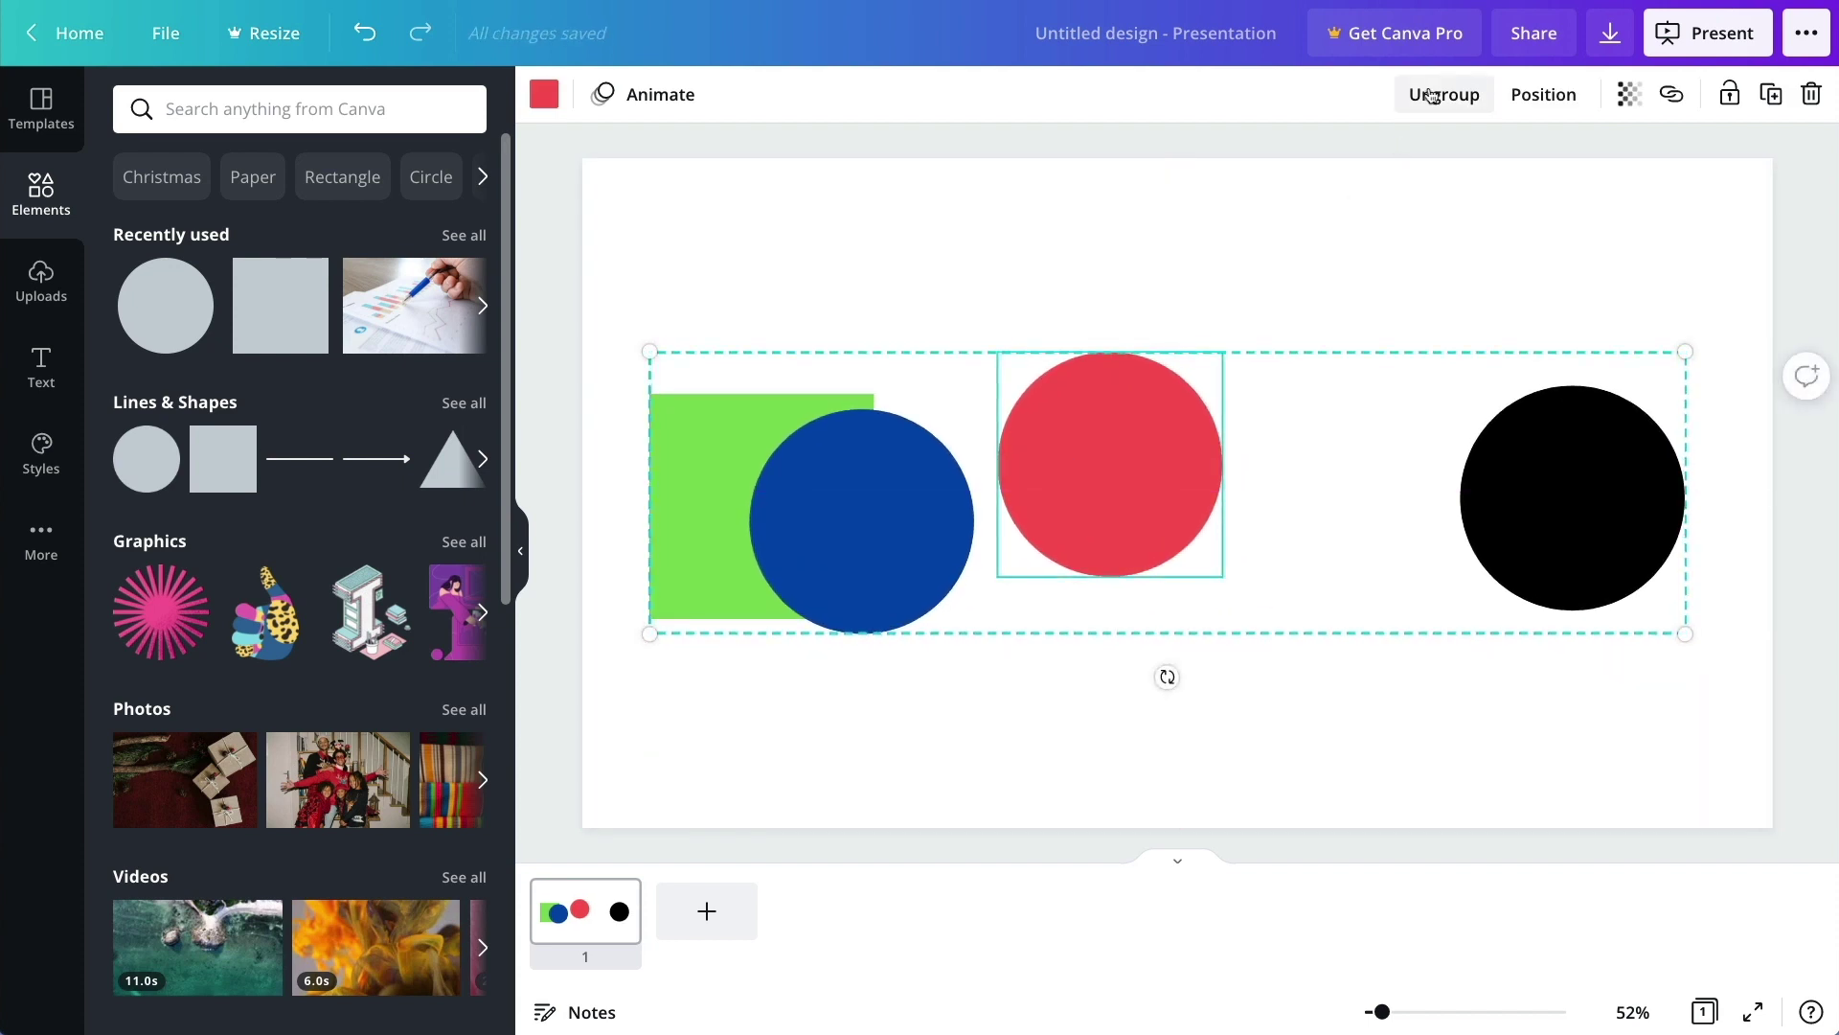
click(1432, 93)
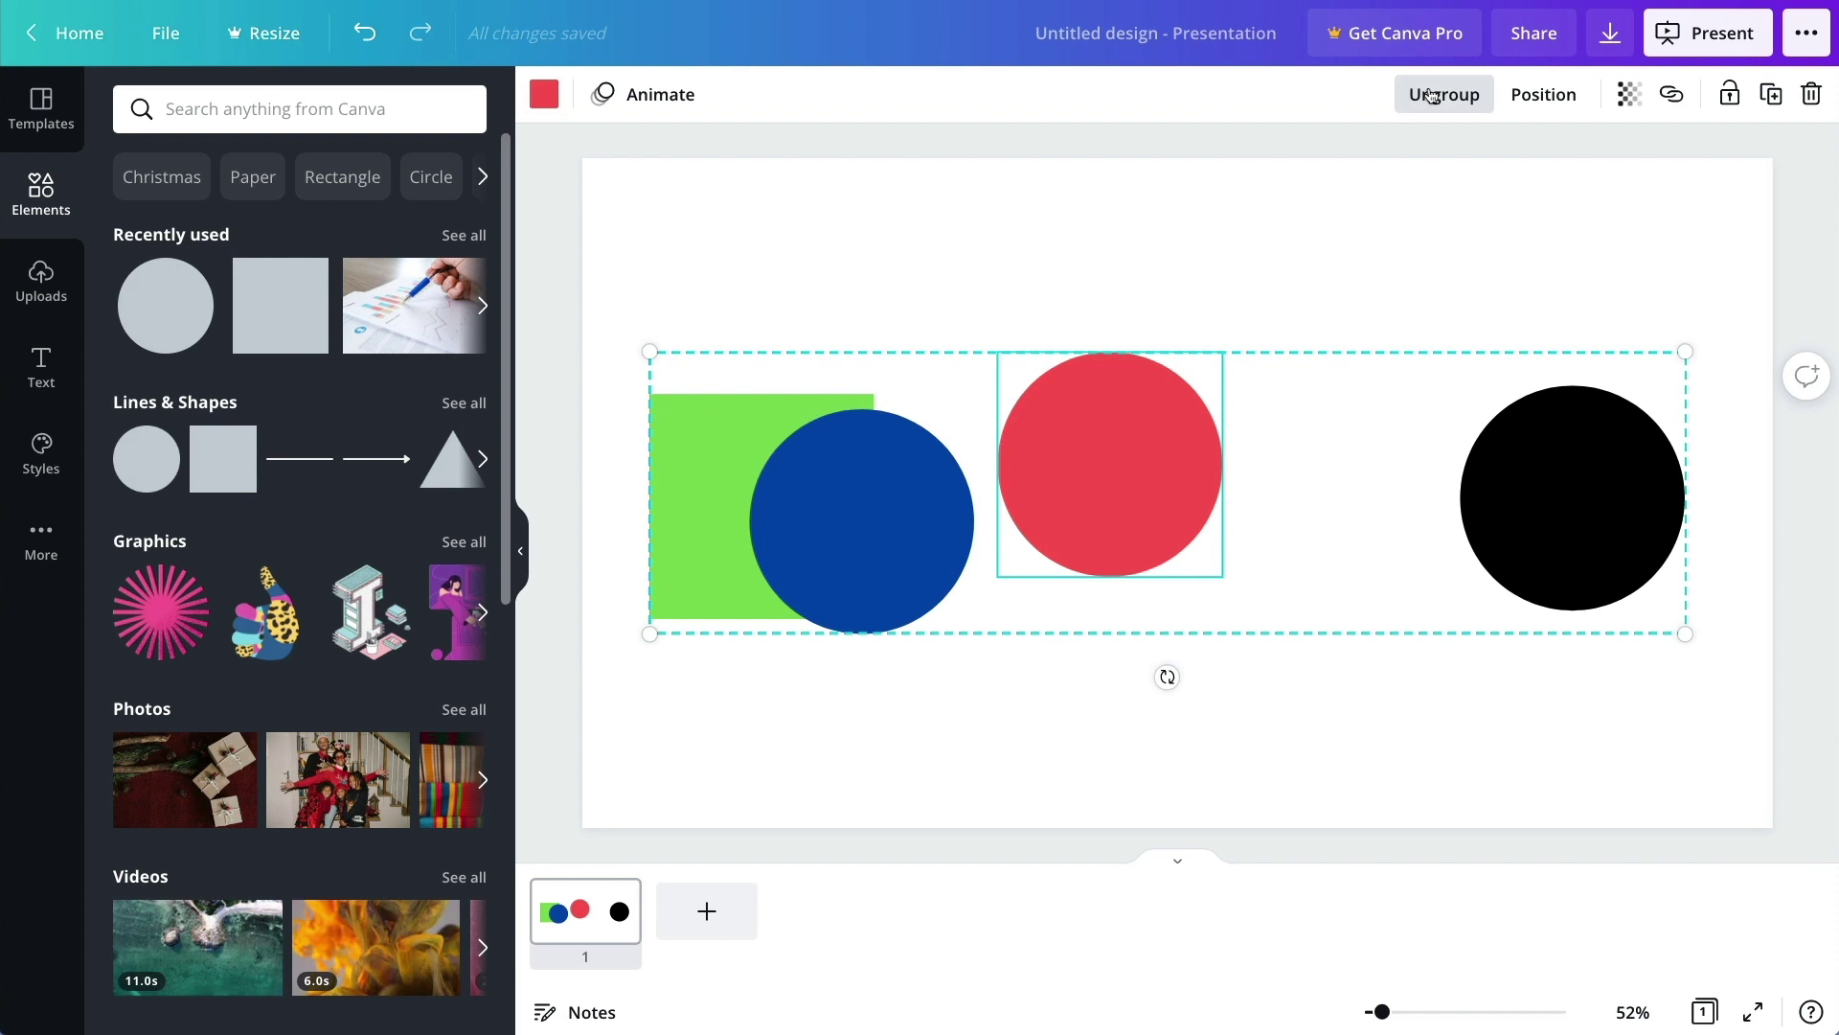
click(1184, 343)
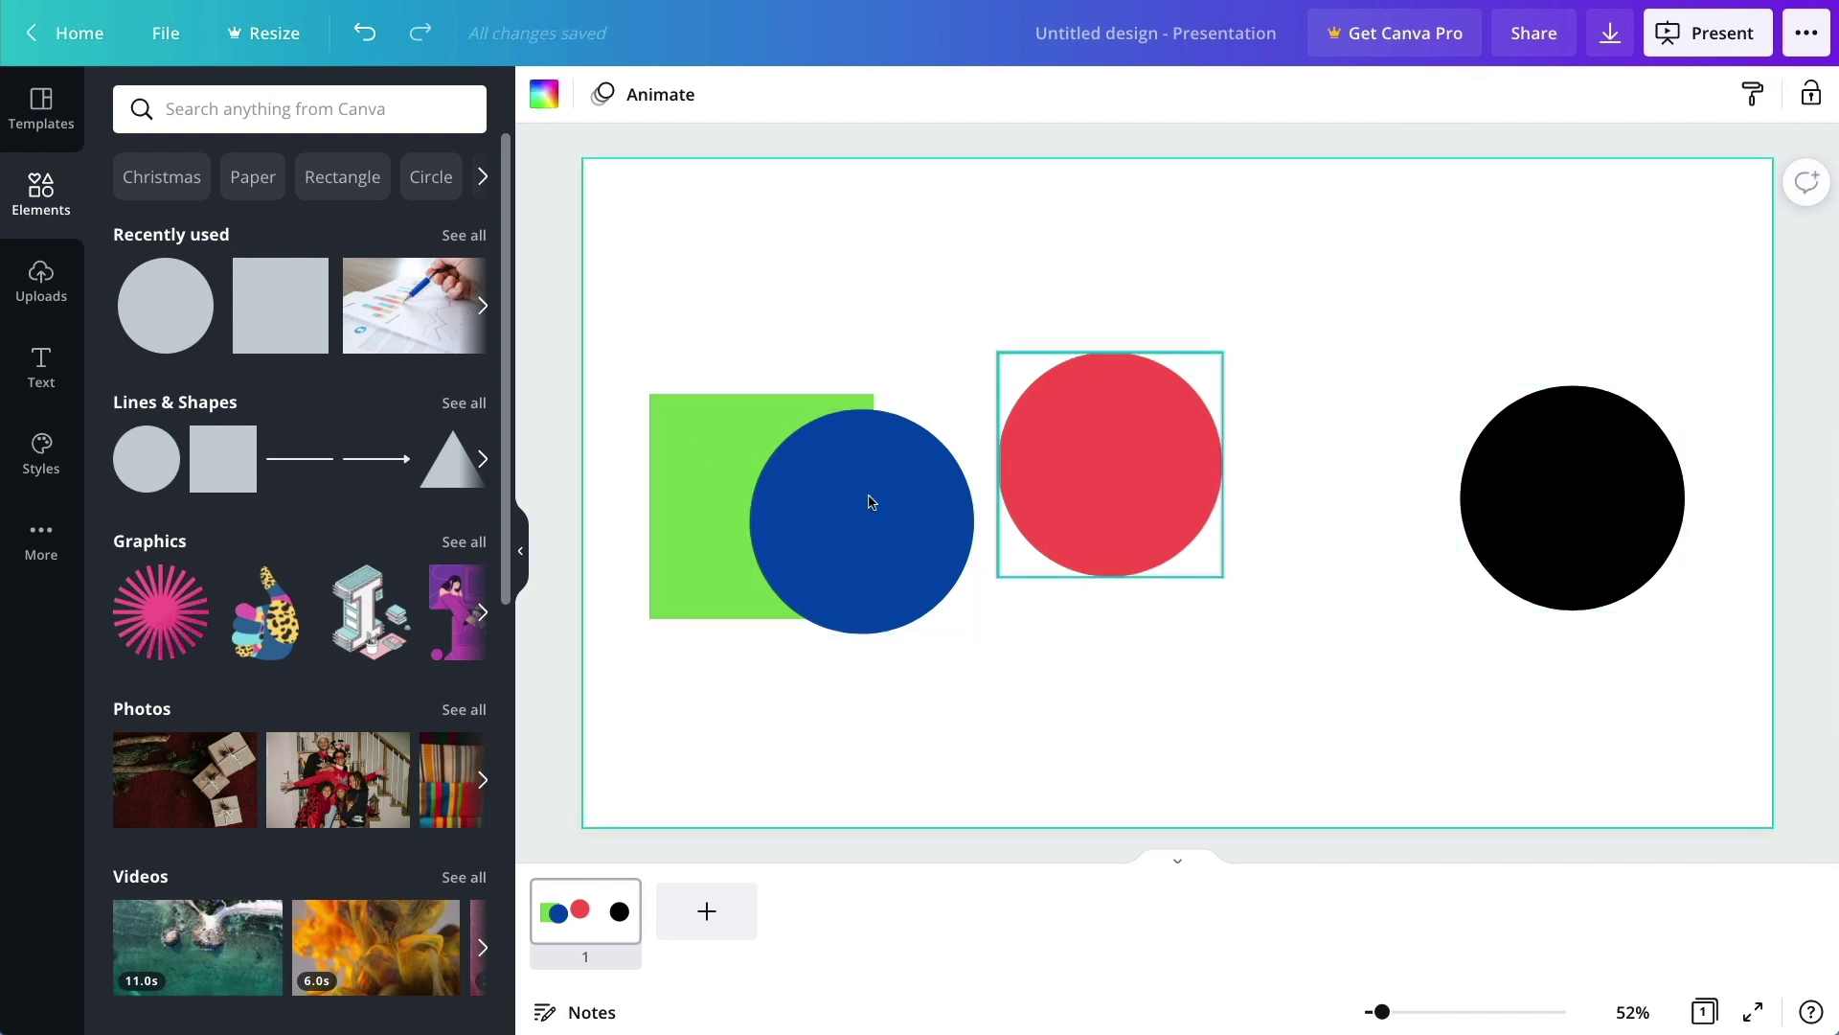
Step: Align the green square and three circles on a common middle with Position > Middle
drag(777, 318, 1638, 613)
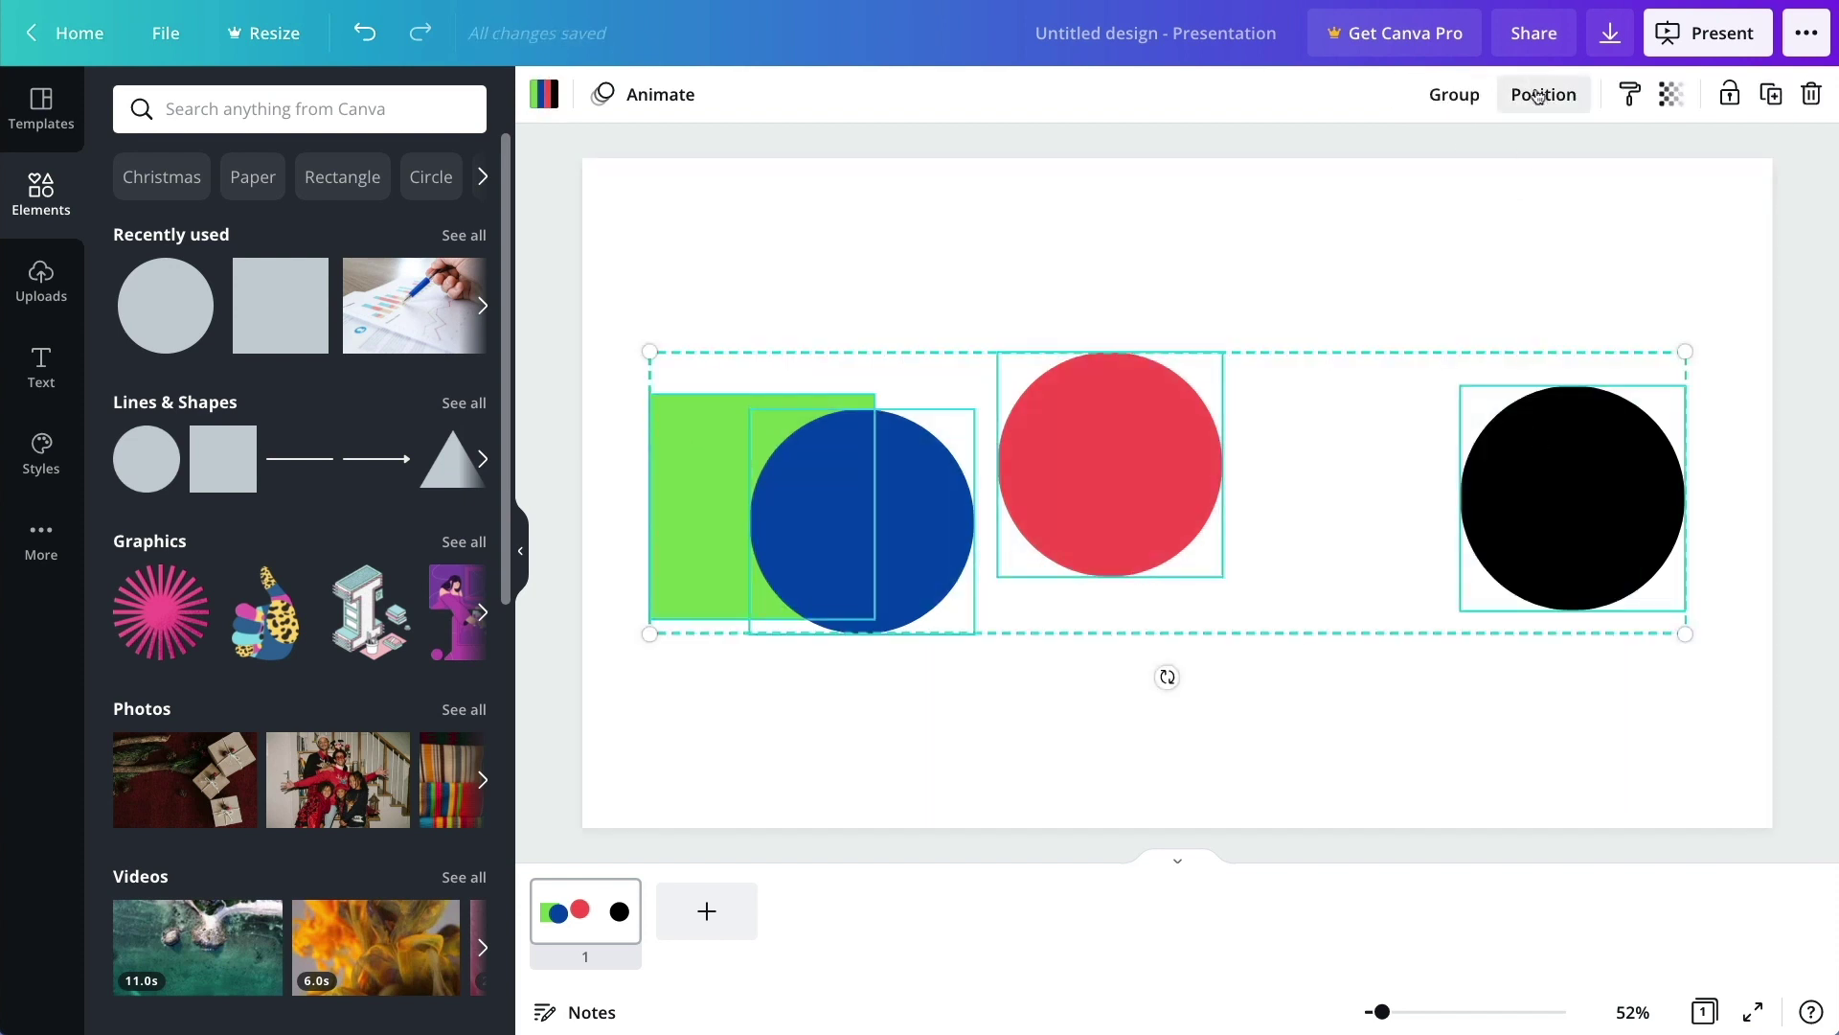
click(1537, 91)
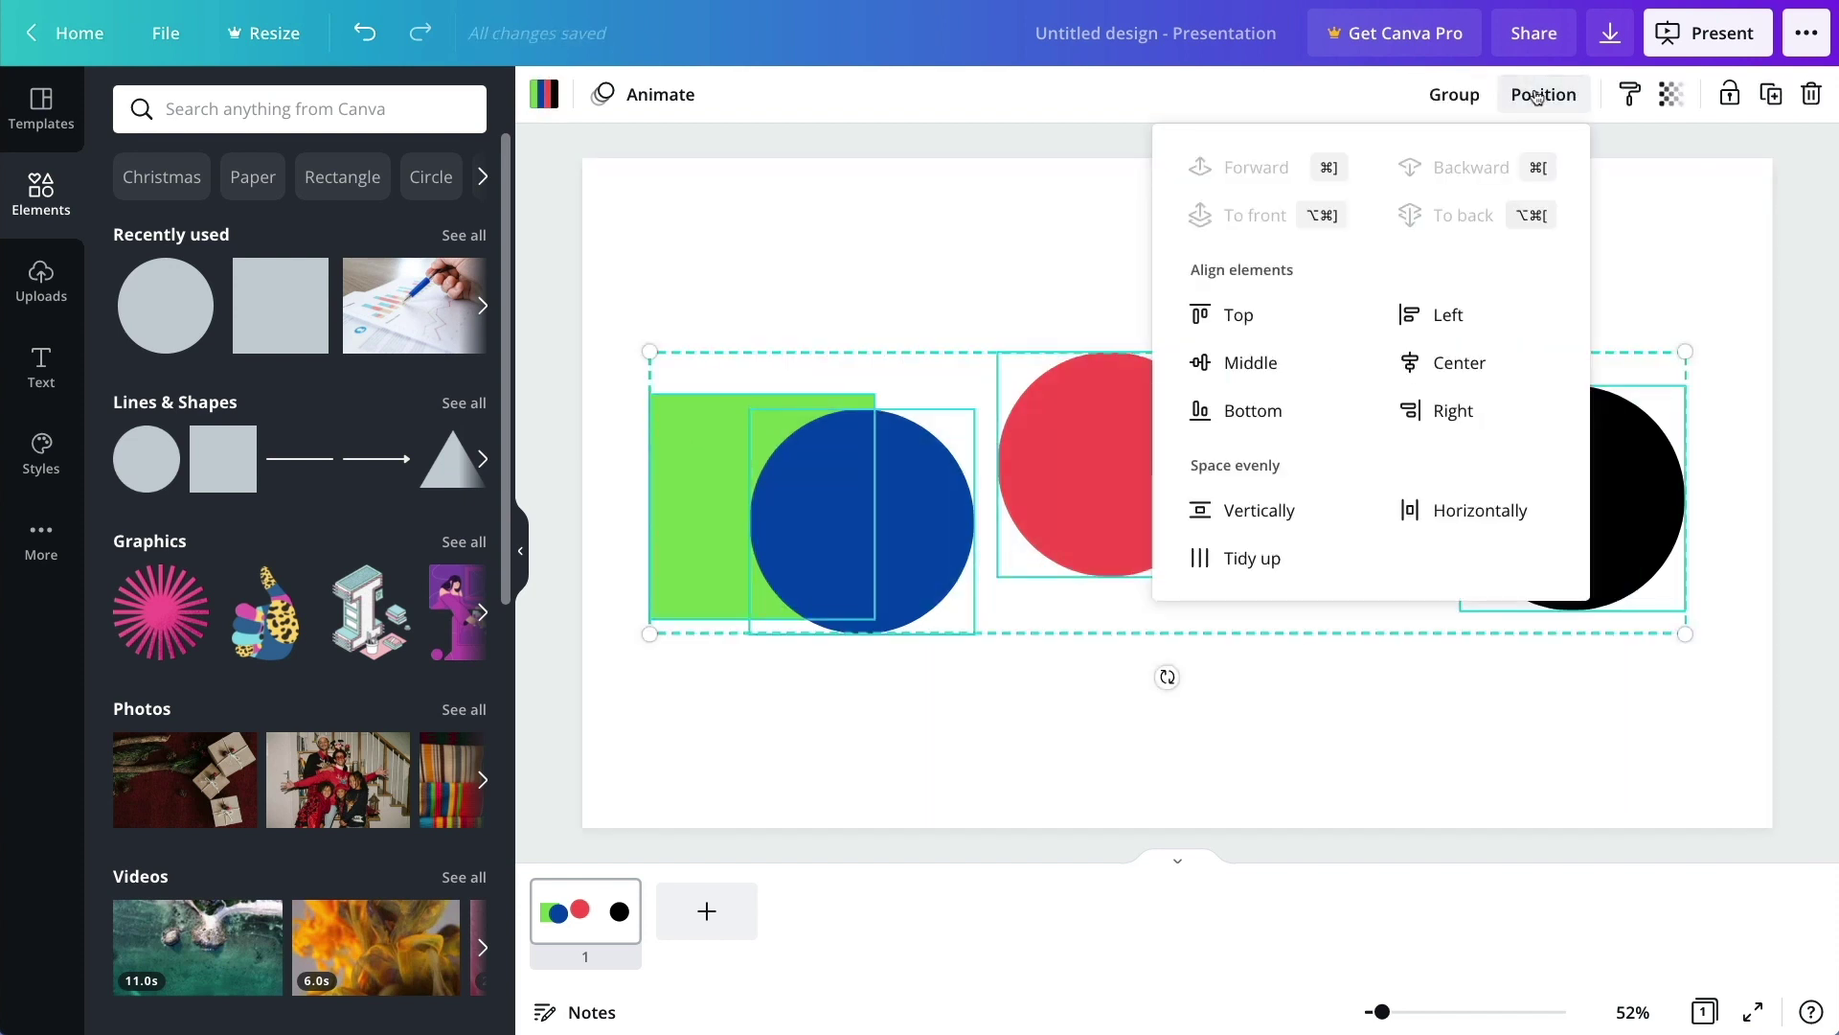
click(1235, 364)
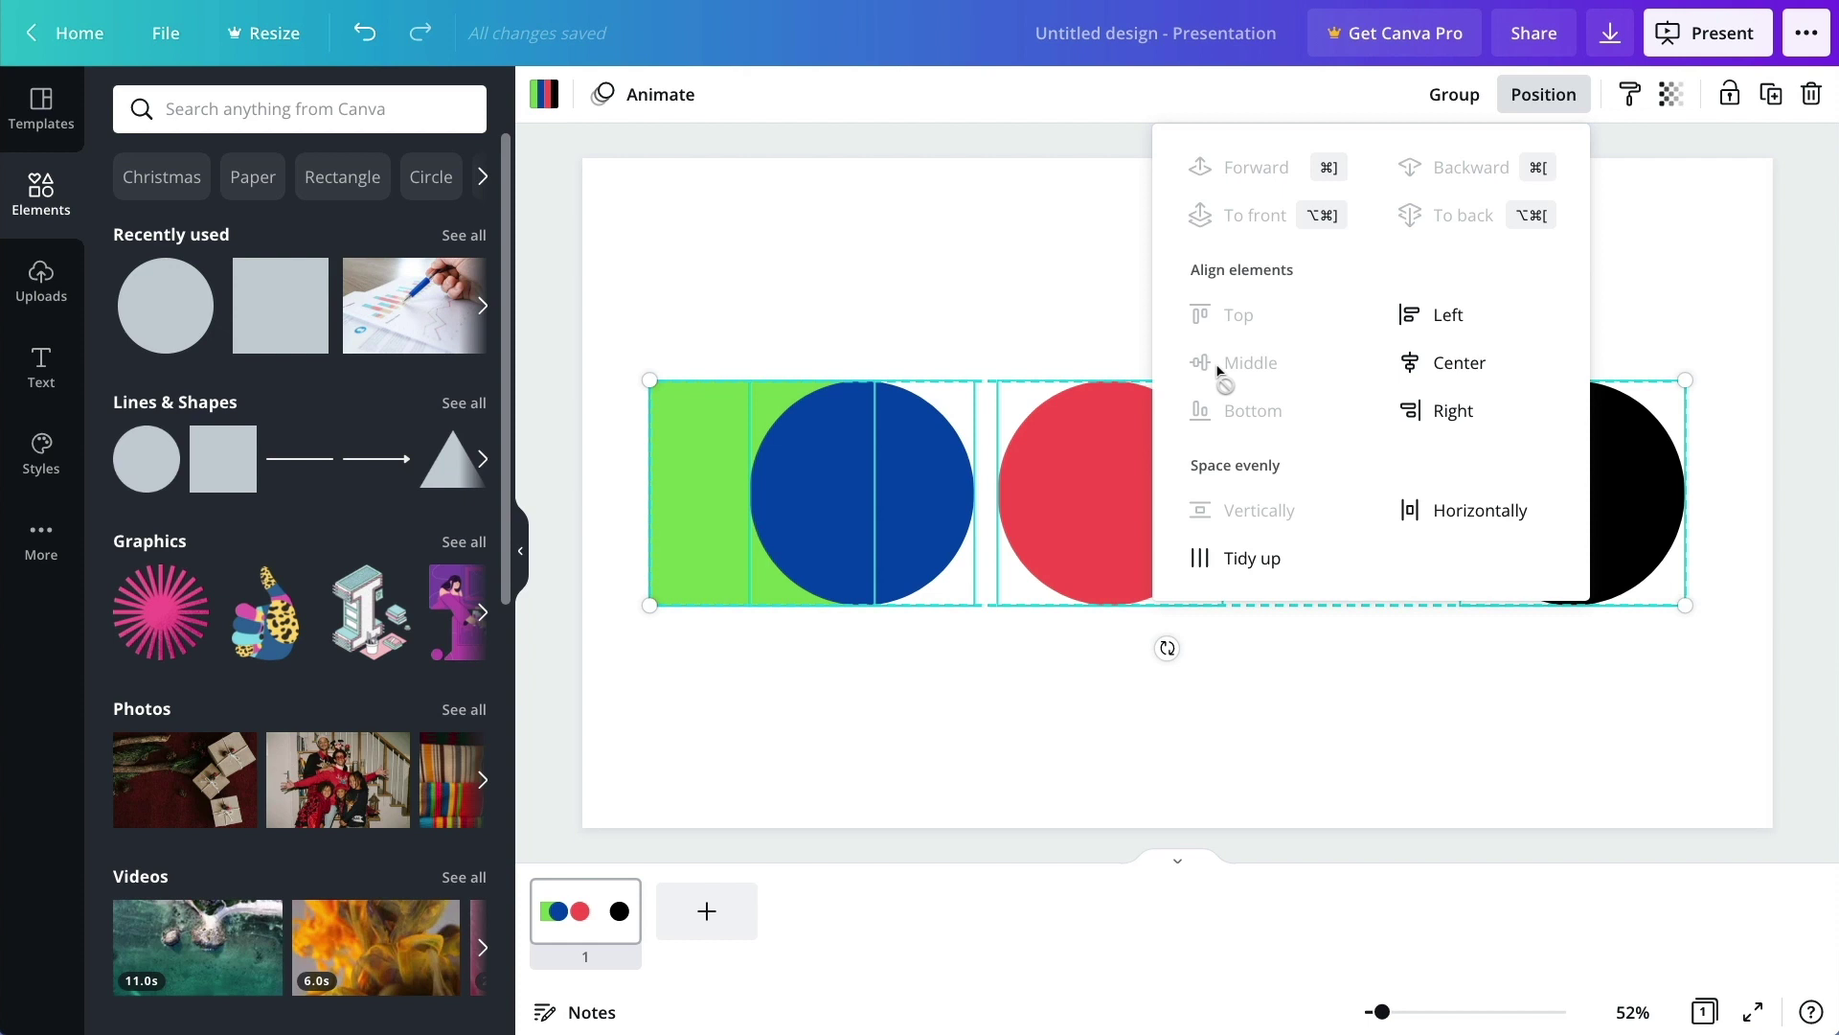
click(979, 333)
Step: Space the four shapes evenly horizontally across the slide
drag(753, 314, 1667, 544)
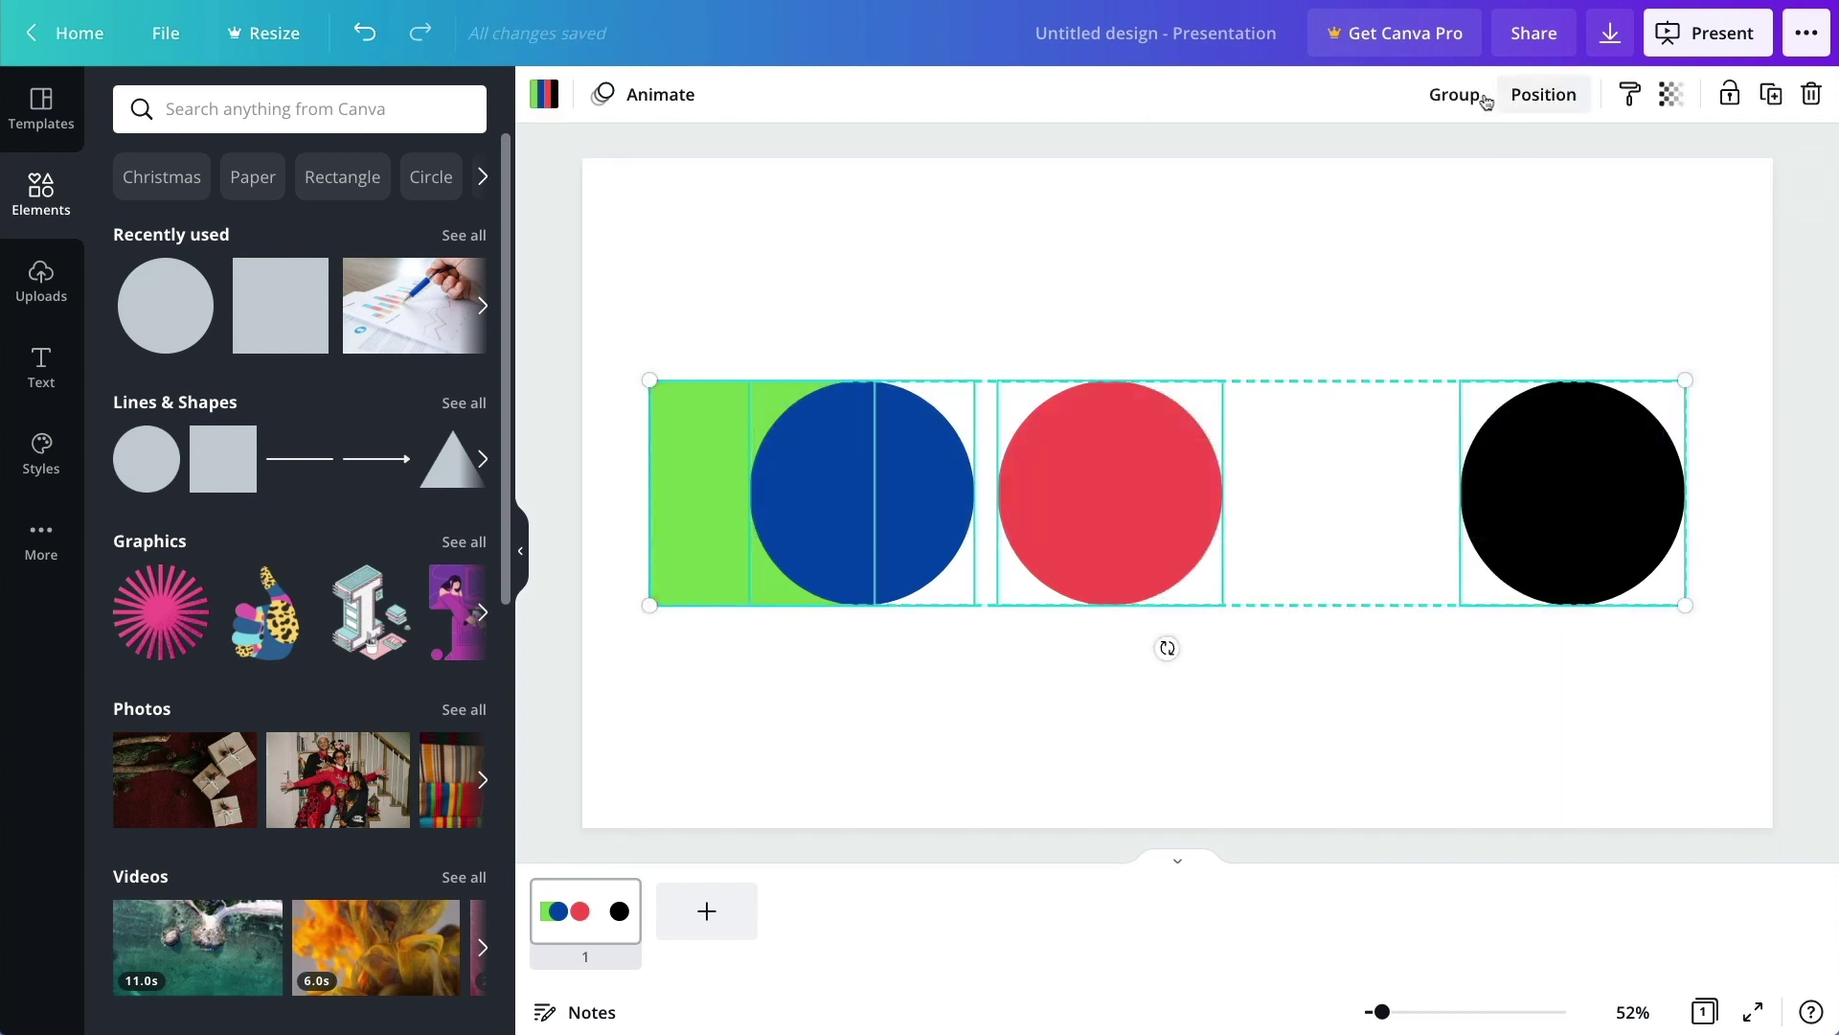
click(1547, 100)
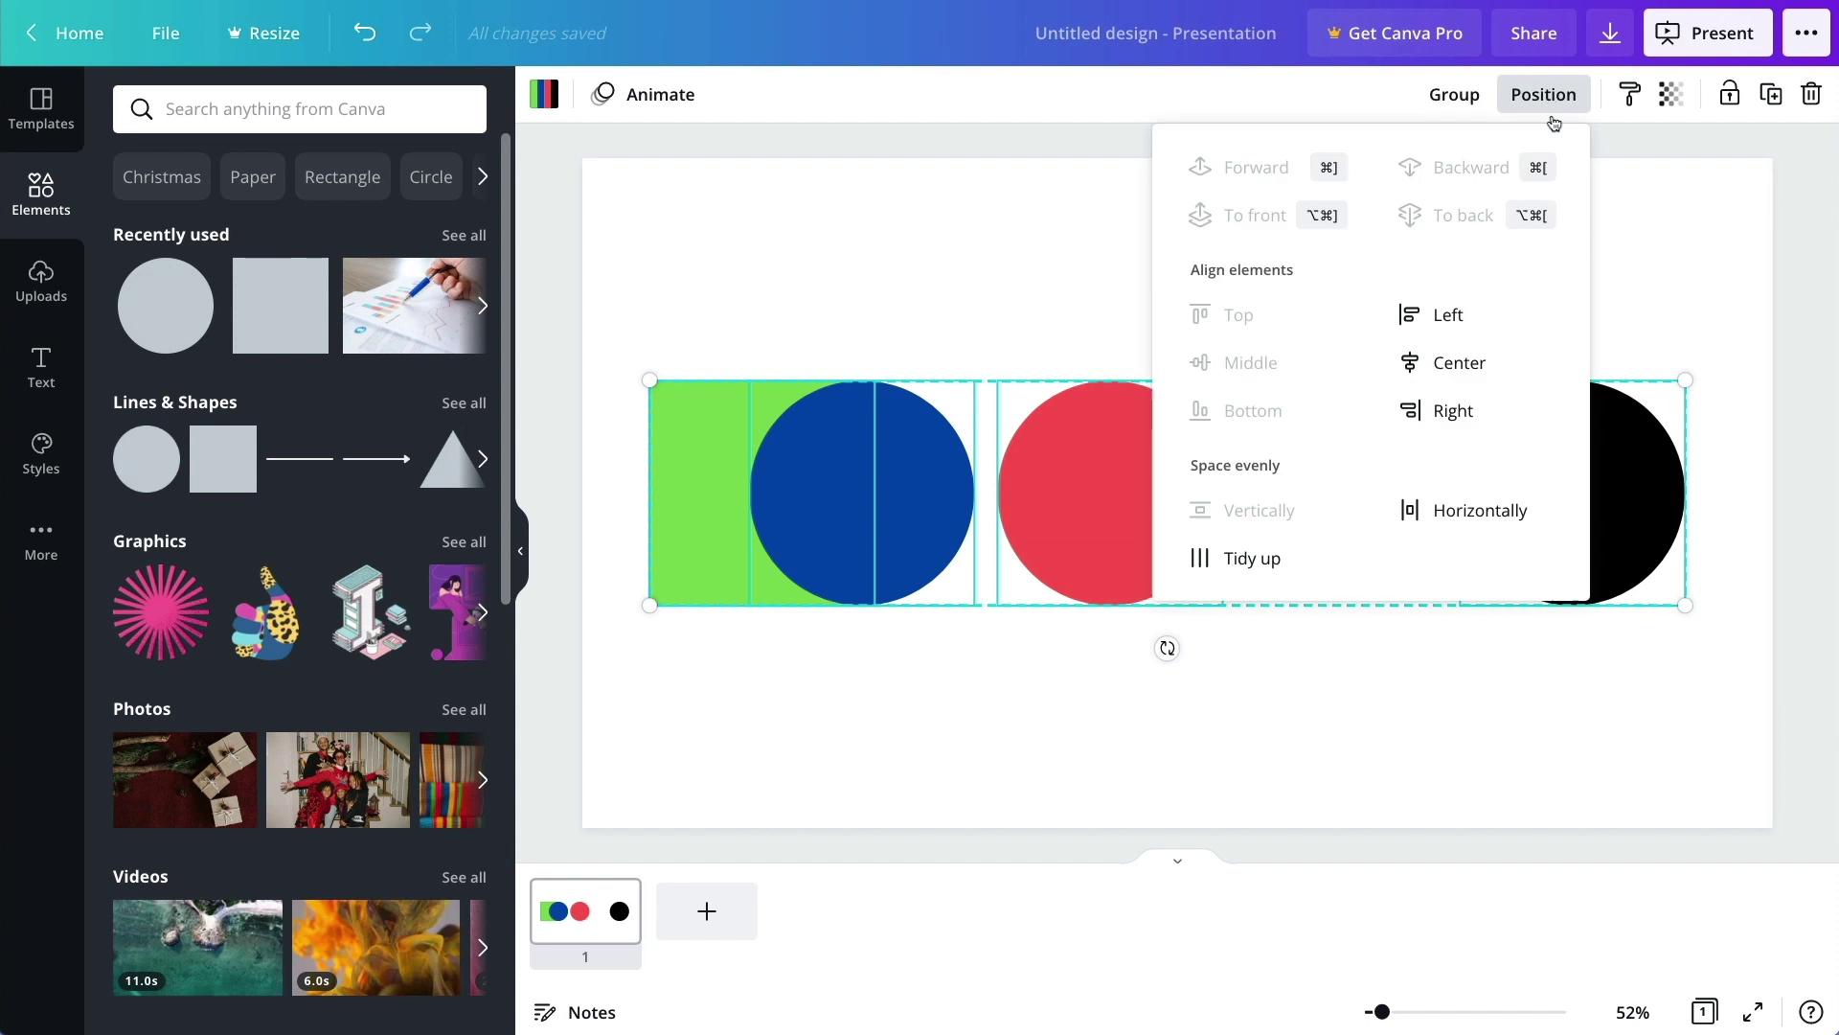
click(1437, 518)
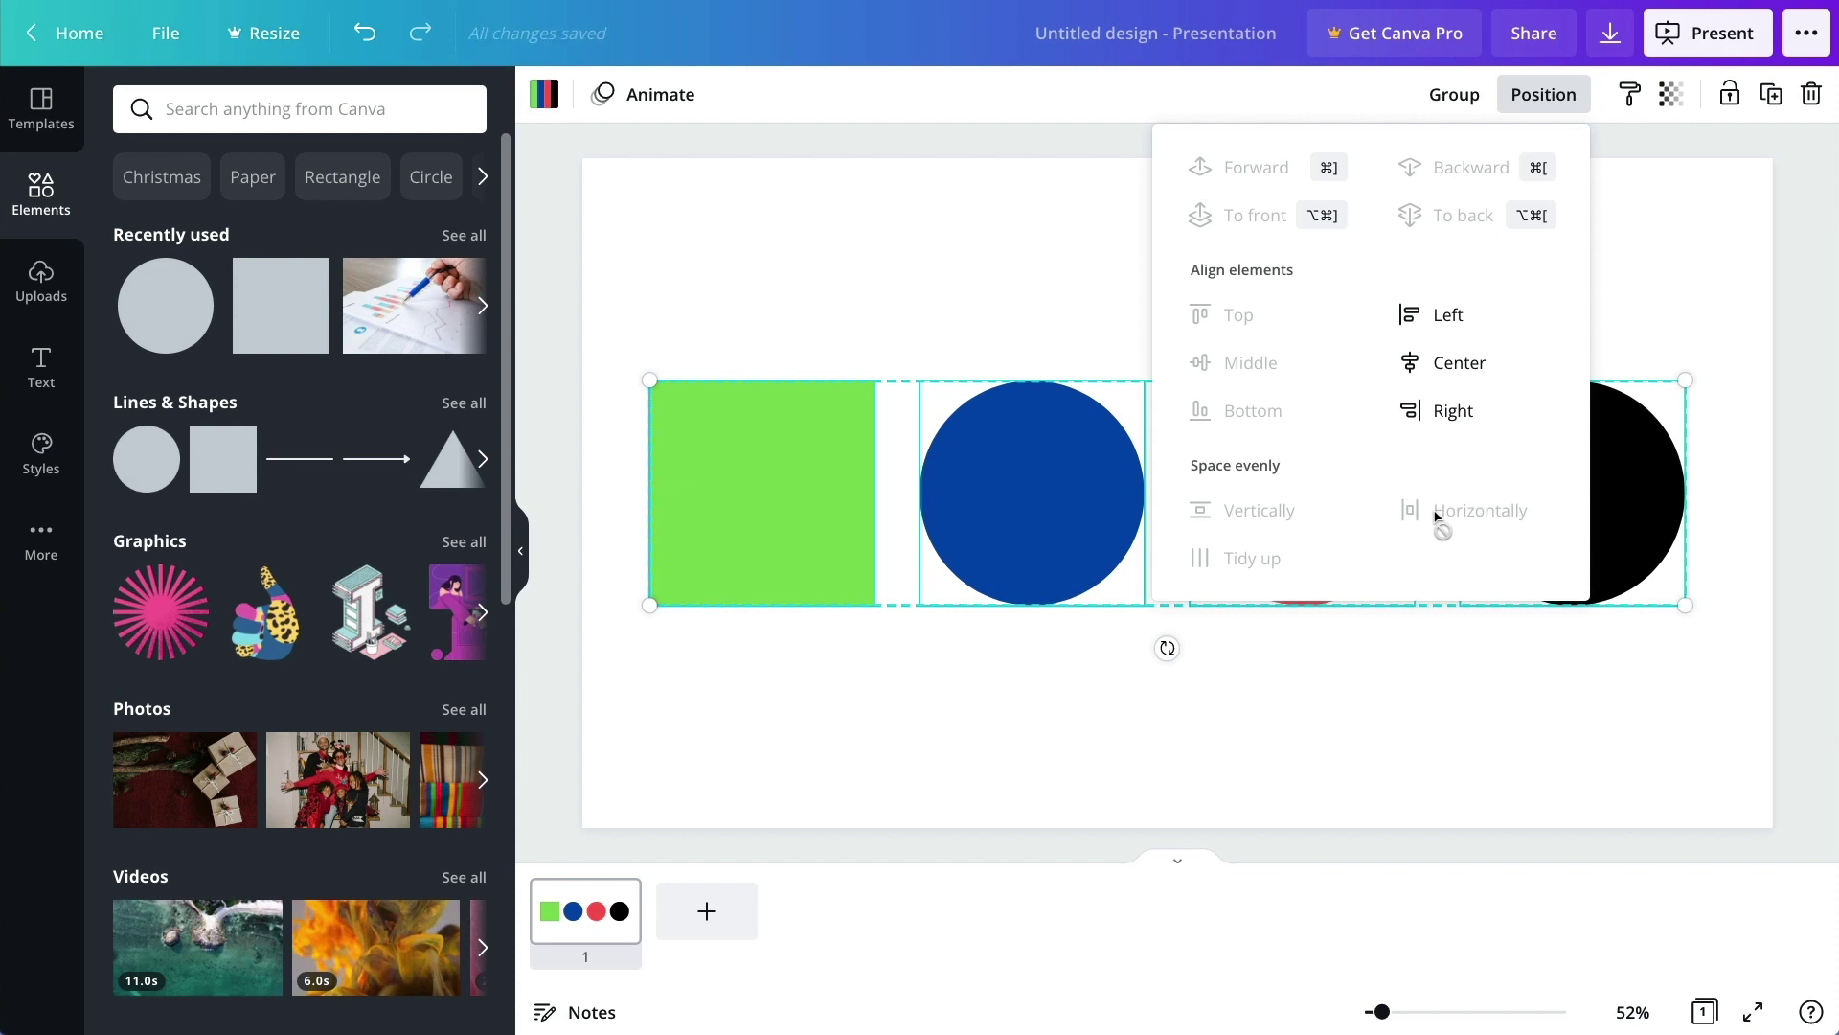
click(1020, 290)
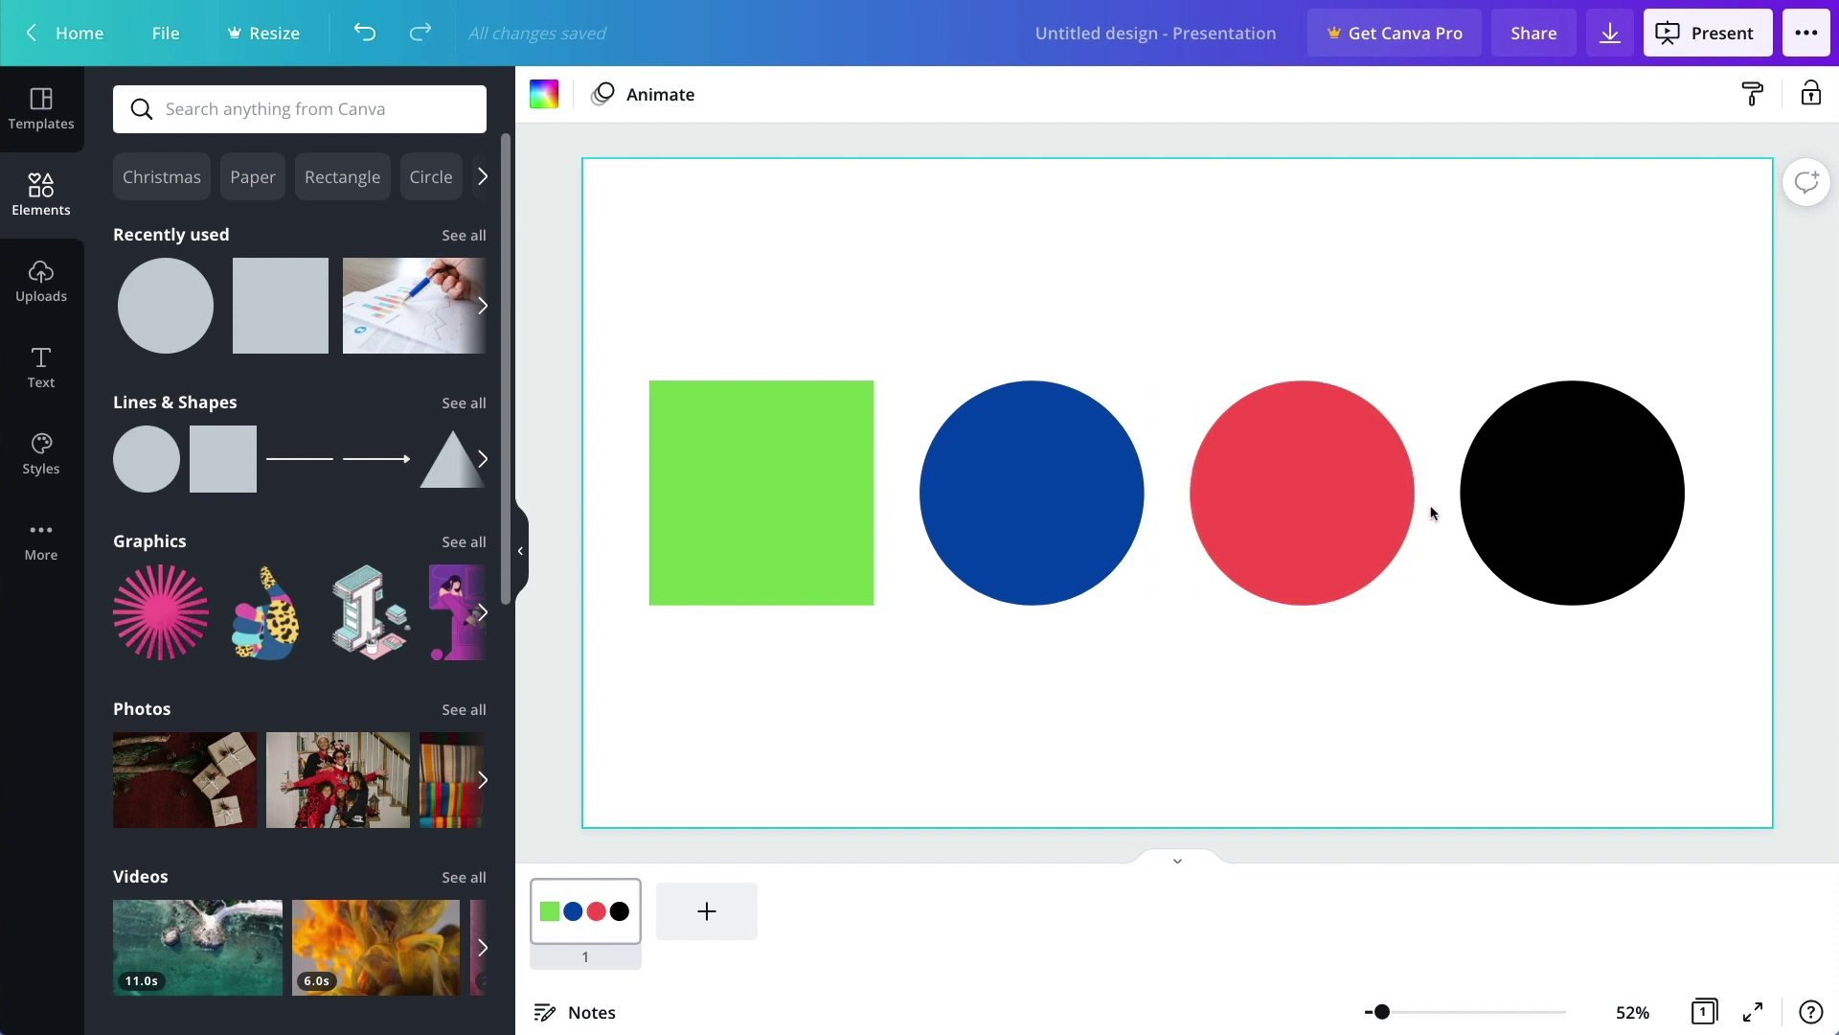
Step: Delete the green square and stack the blue, red and black circles in a column
click(752, 457)
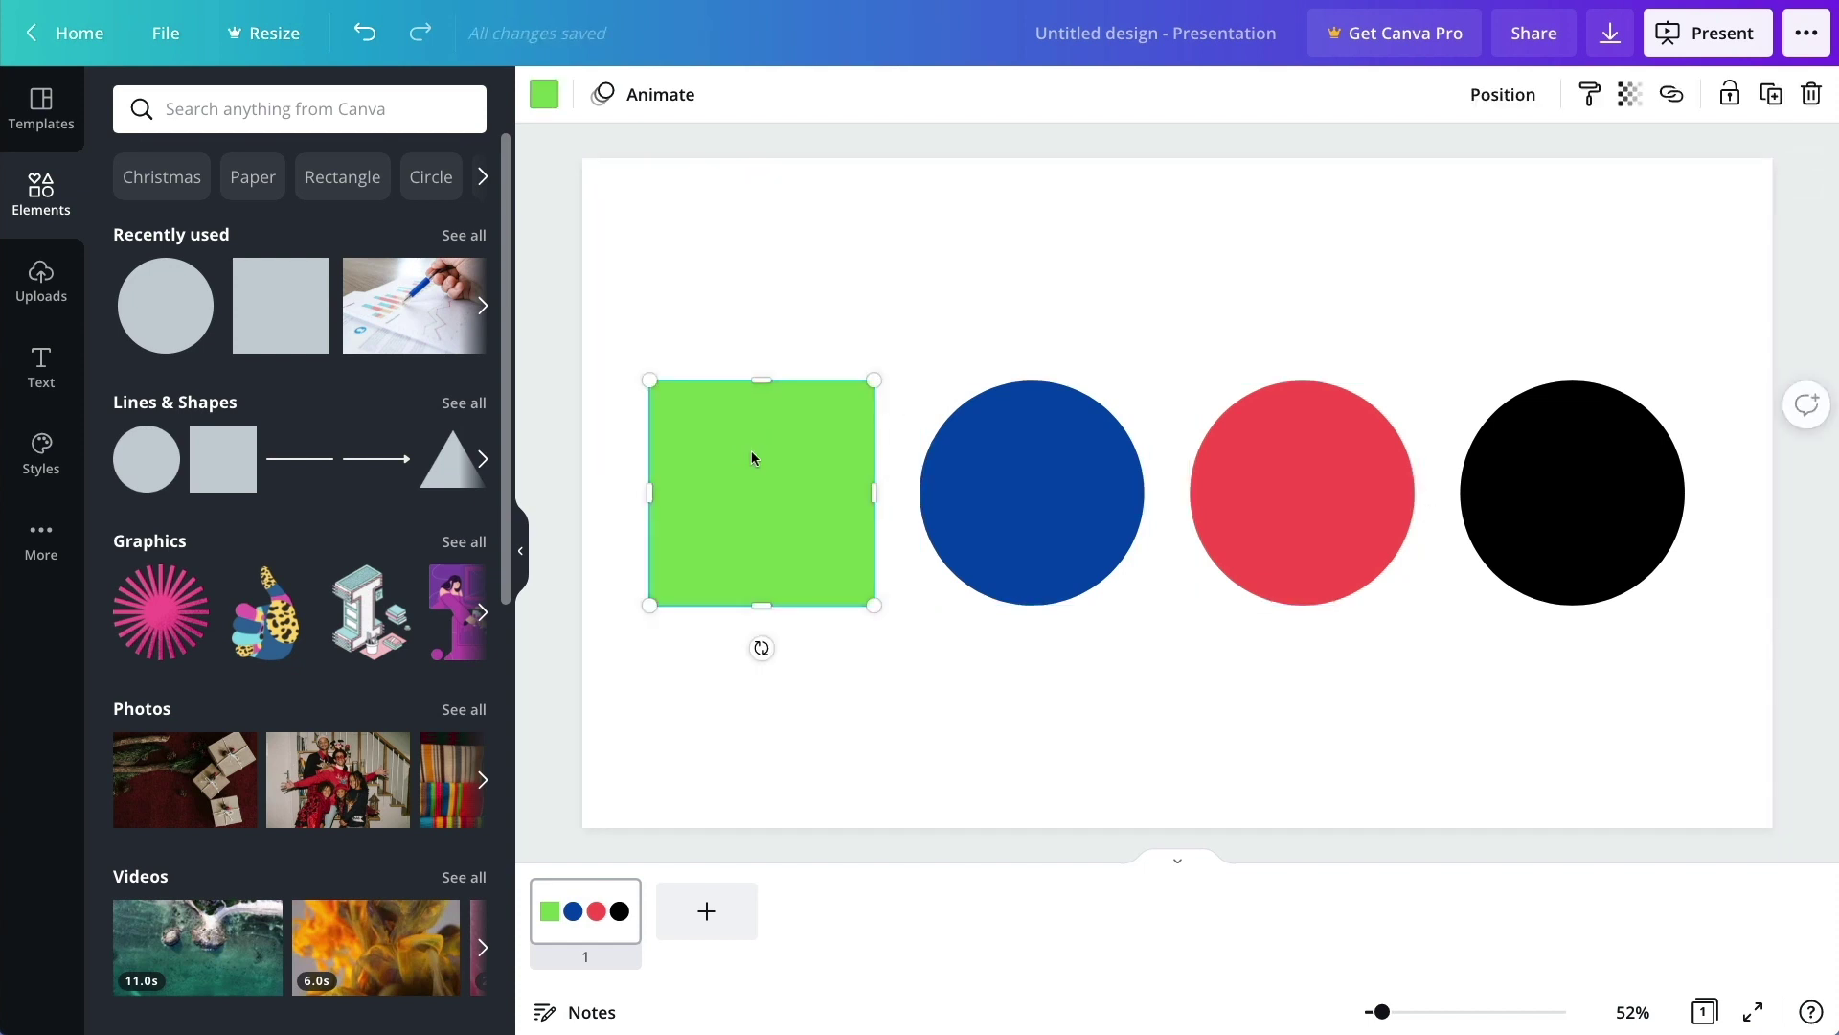
key(Delete)
drag(1026, 464, 785, 277)
drag(1341, 471, 830, 552)
drag(1601, 501, 910, 808)
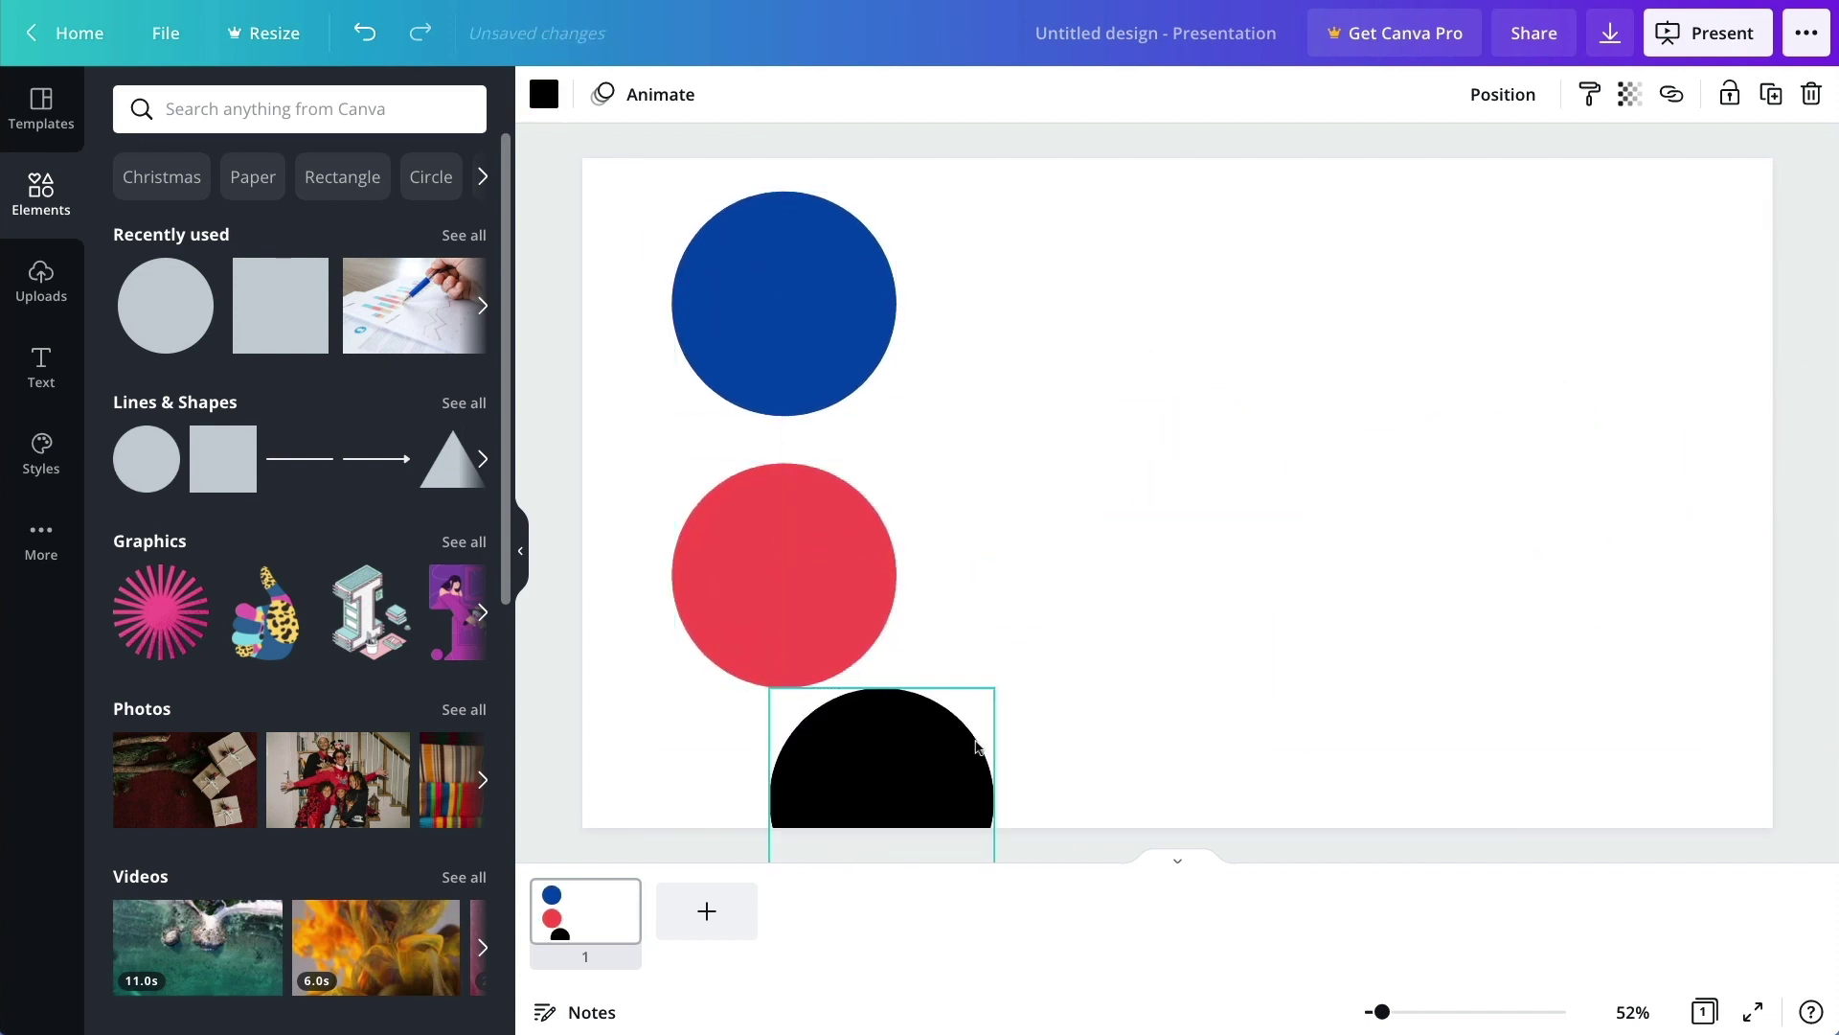
Step: Shrink the three circles together and move them toward the page centre
drag(1044, 268, 697, 854)
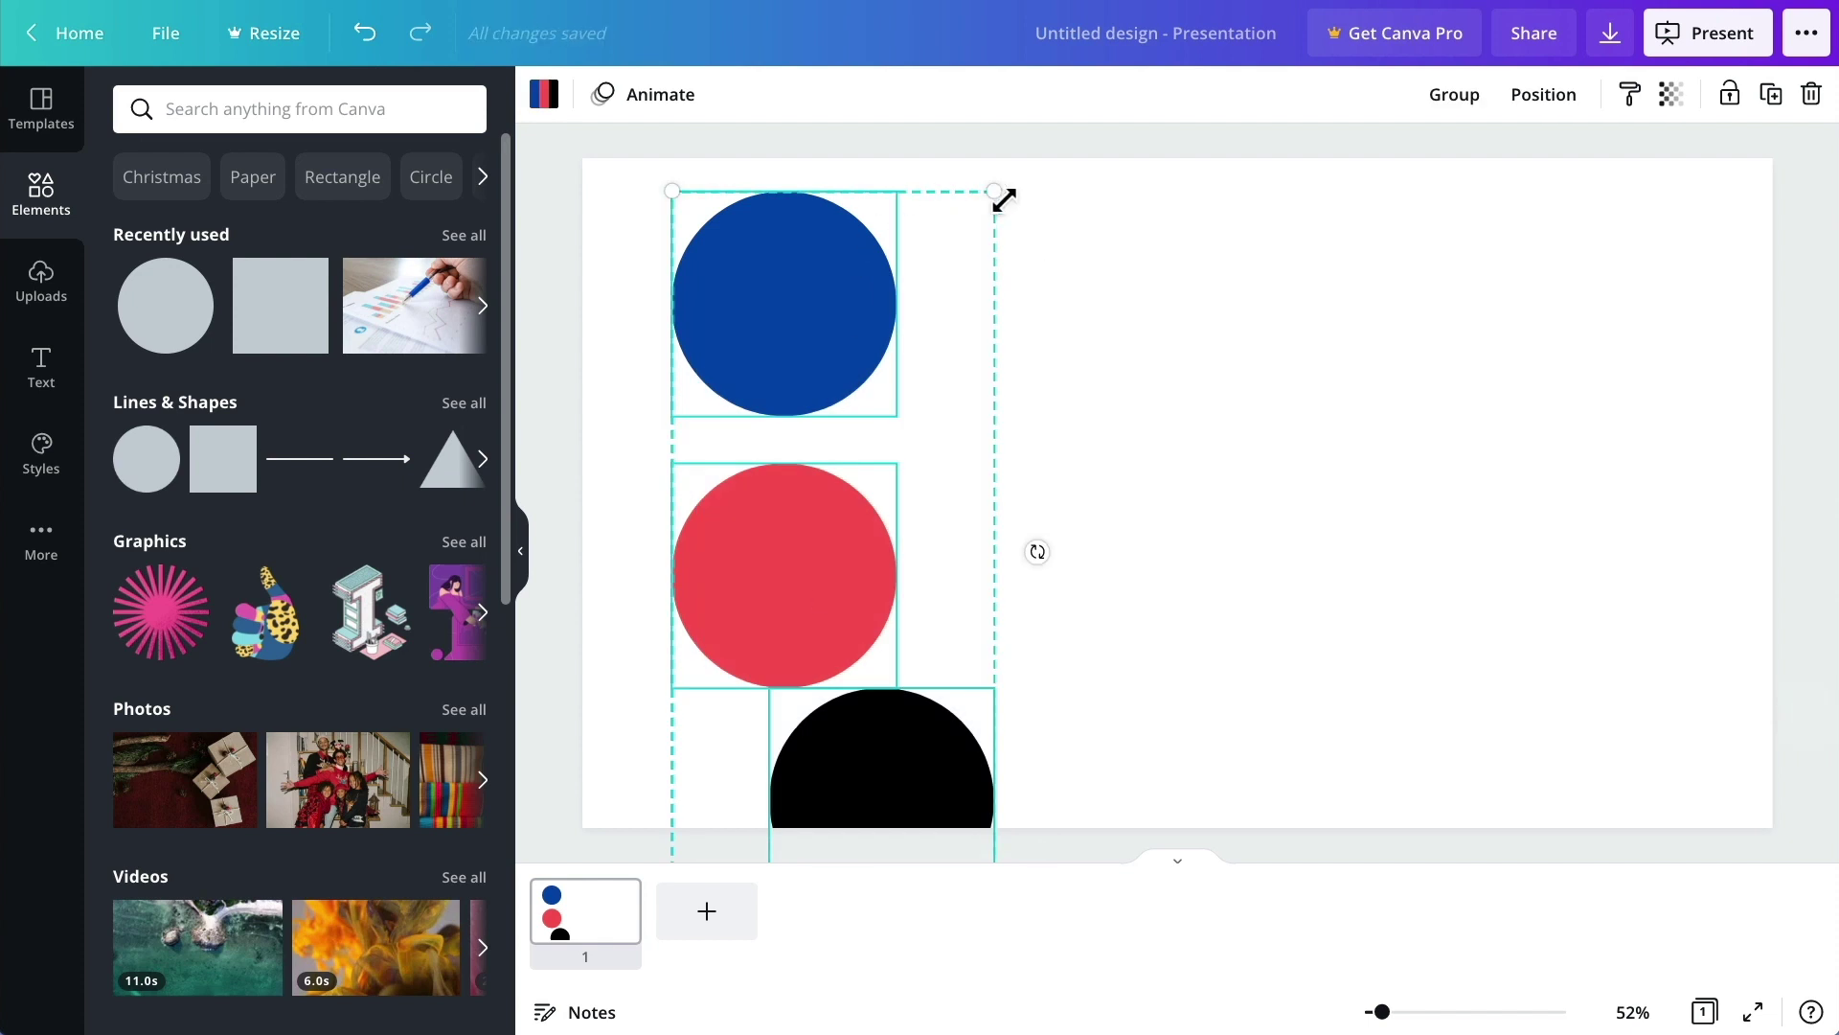
drag(997, 192, 850, 415)
drag(819, 539, 795, 321)
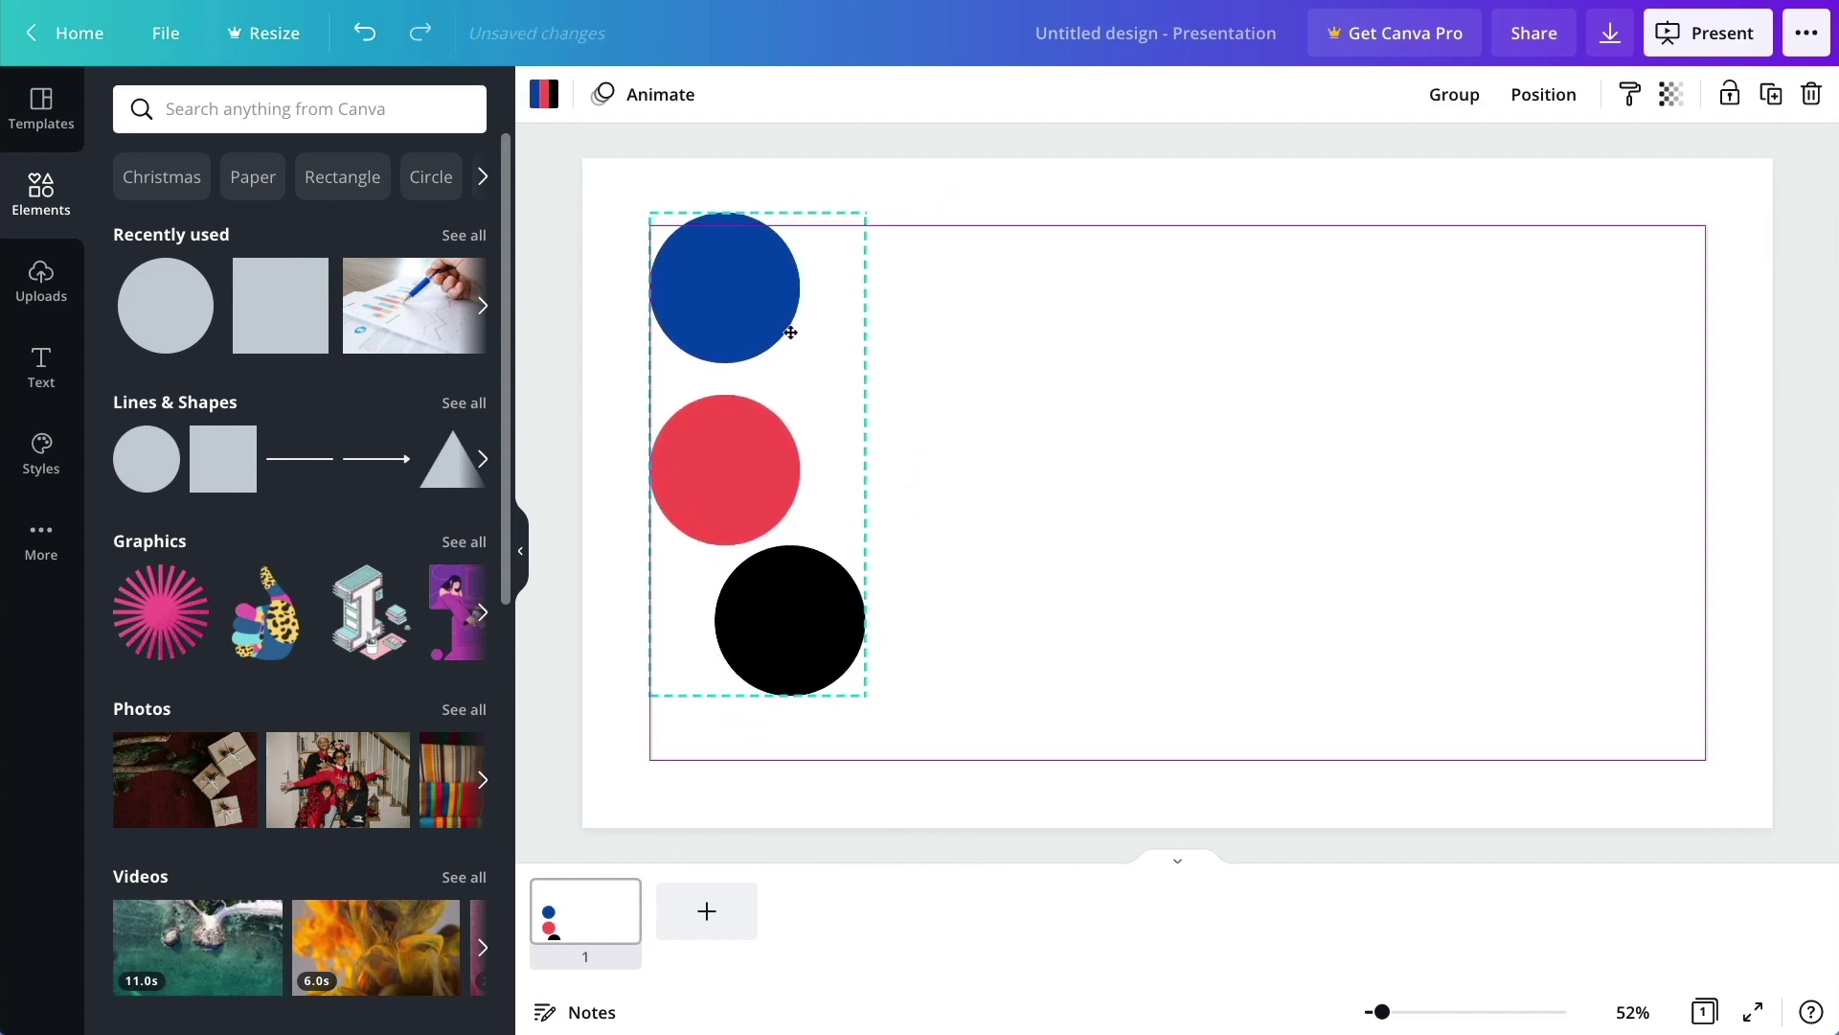
click(897, 345)
drag(969, 240, 671, 700)
drag(731, 333, 1127, 345)
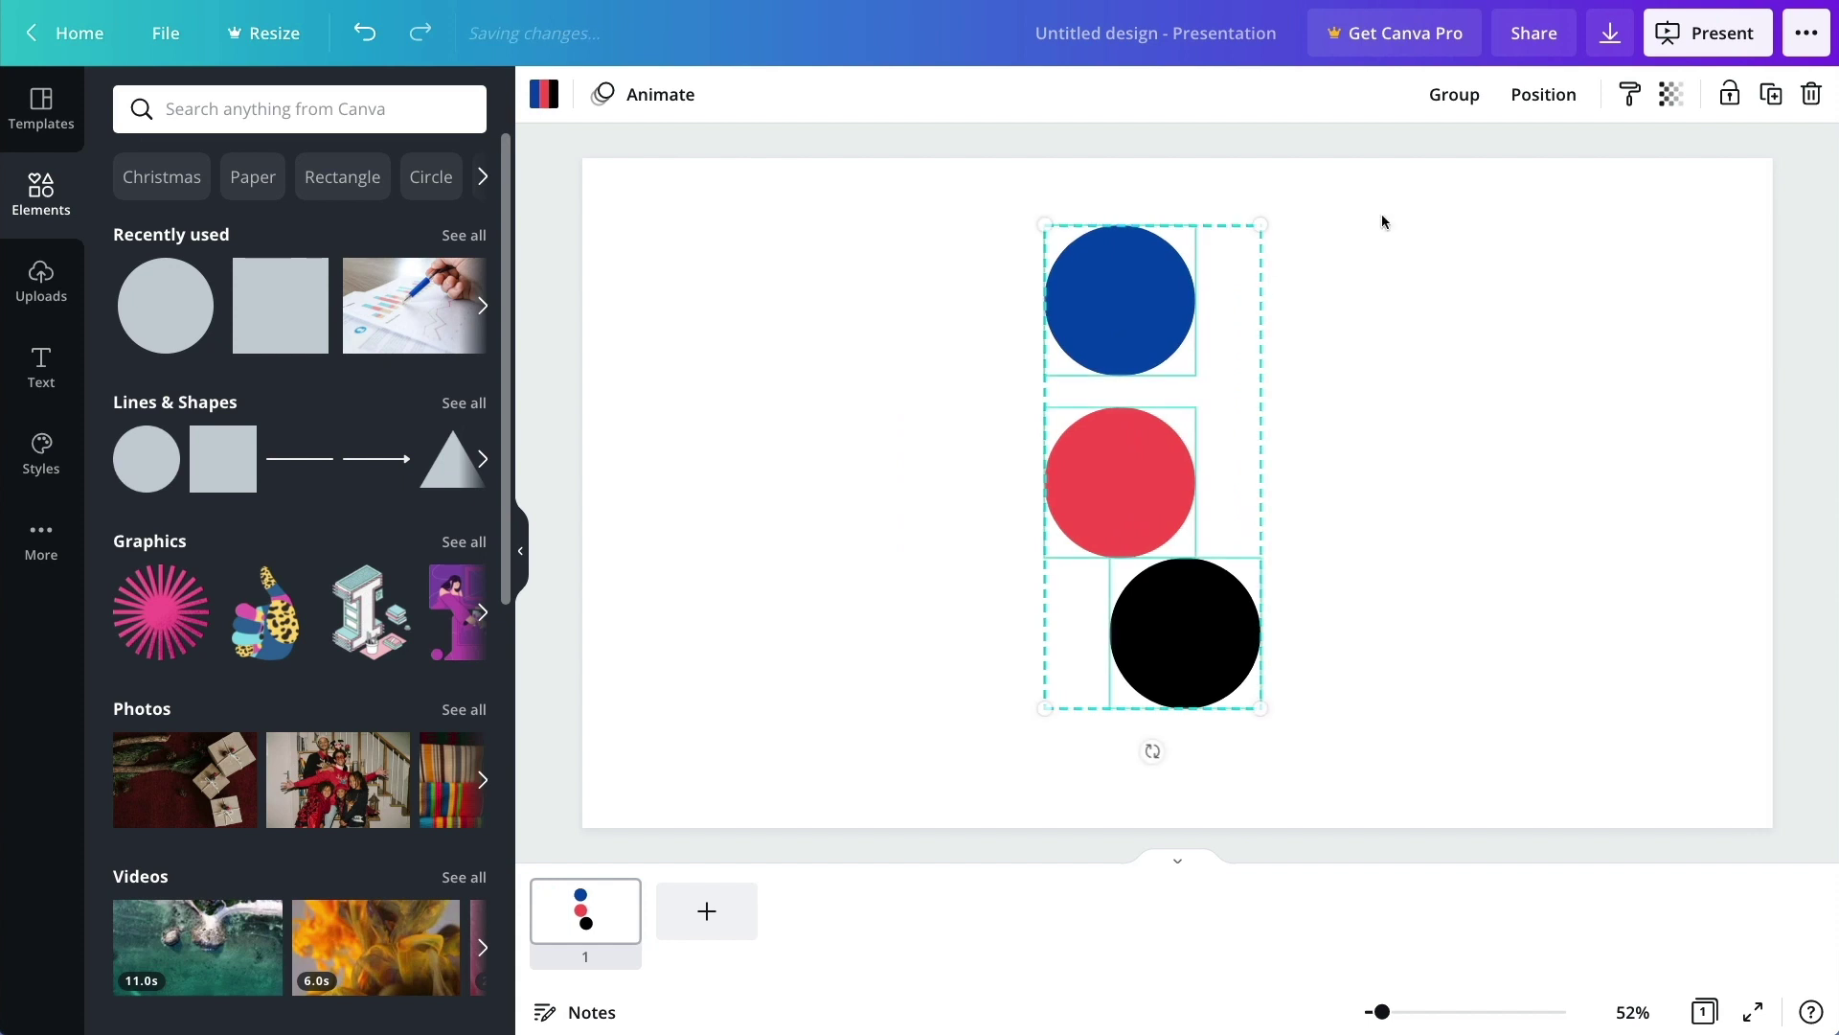
Step: Center-align the three circles and space them evenly top to bottom
click(1563, 99)
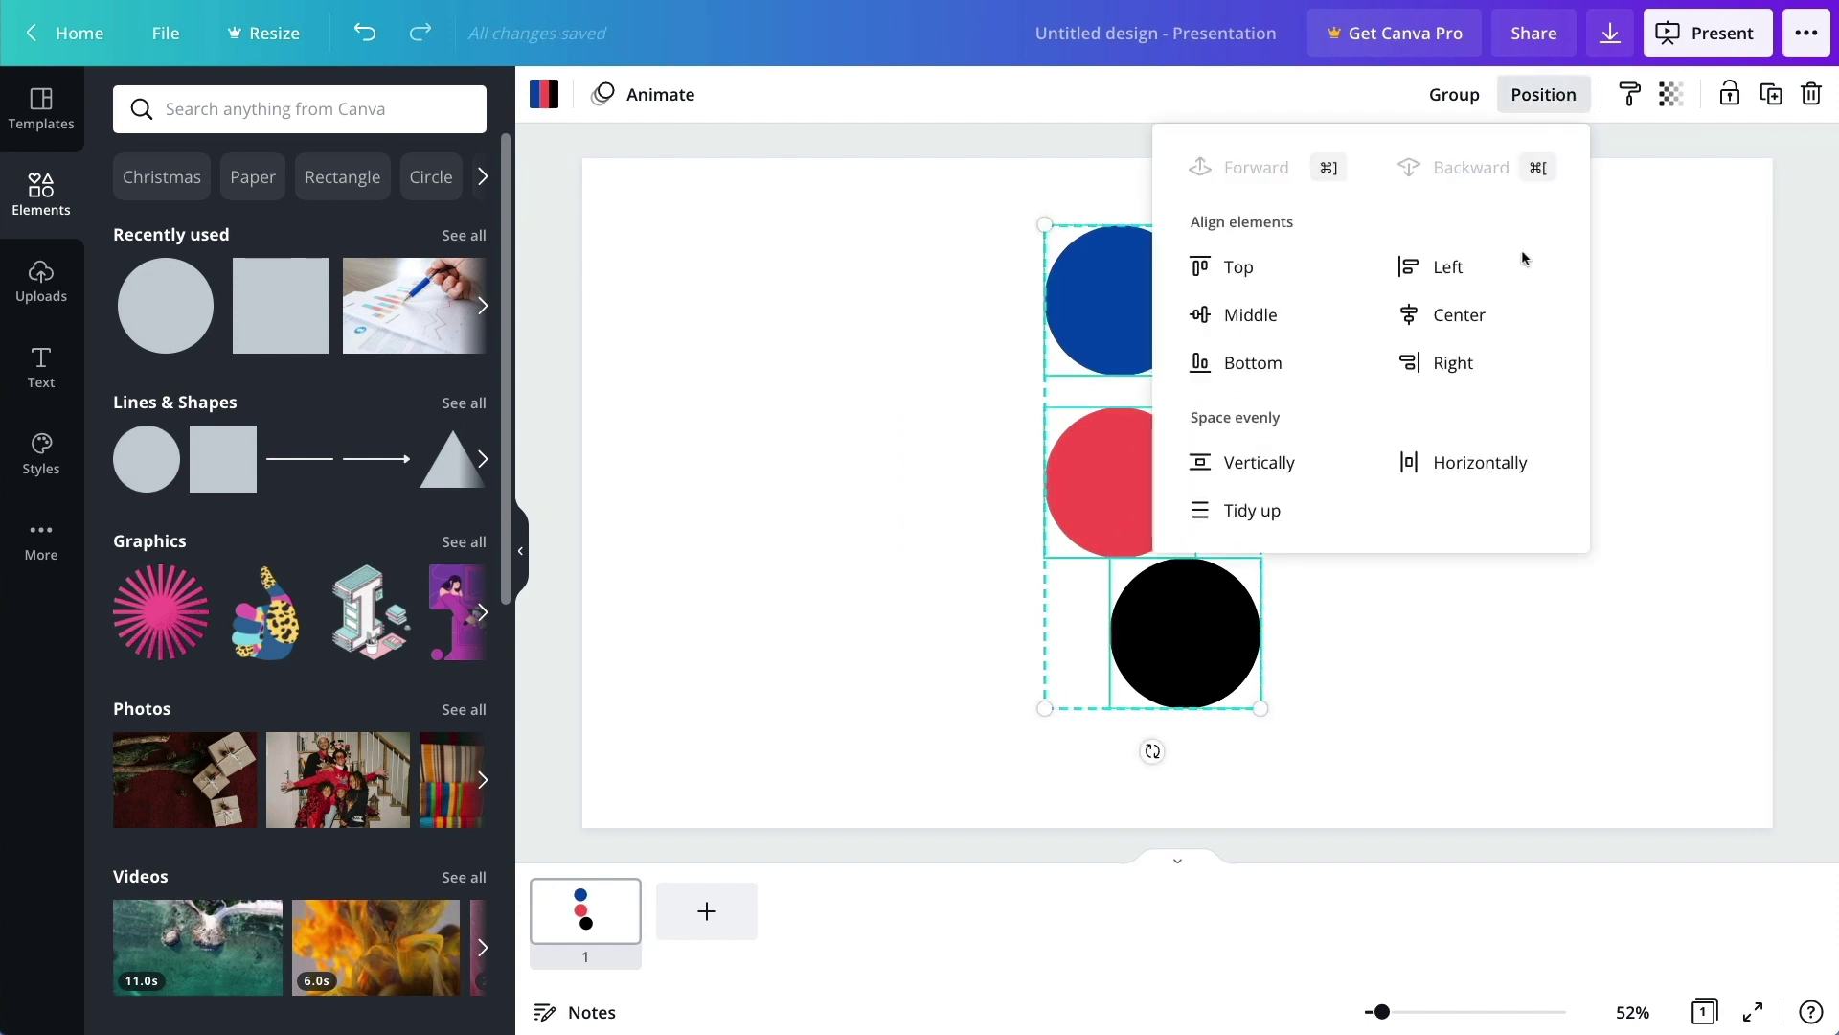
click(1447, 318)
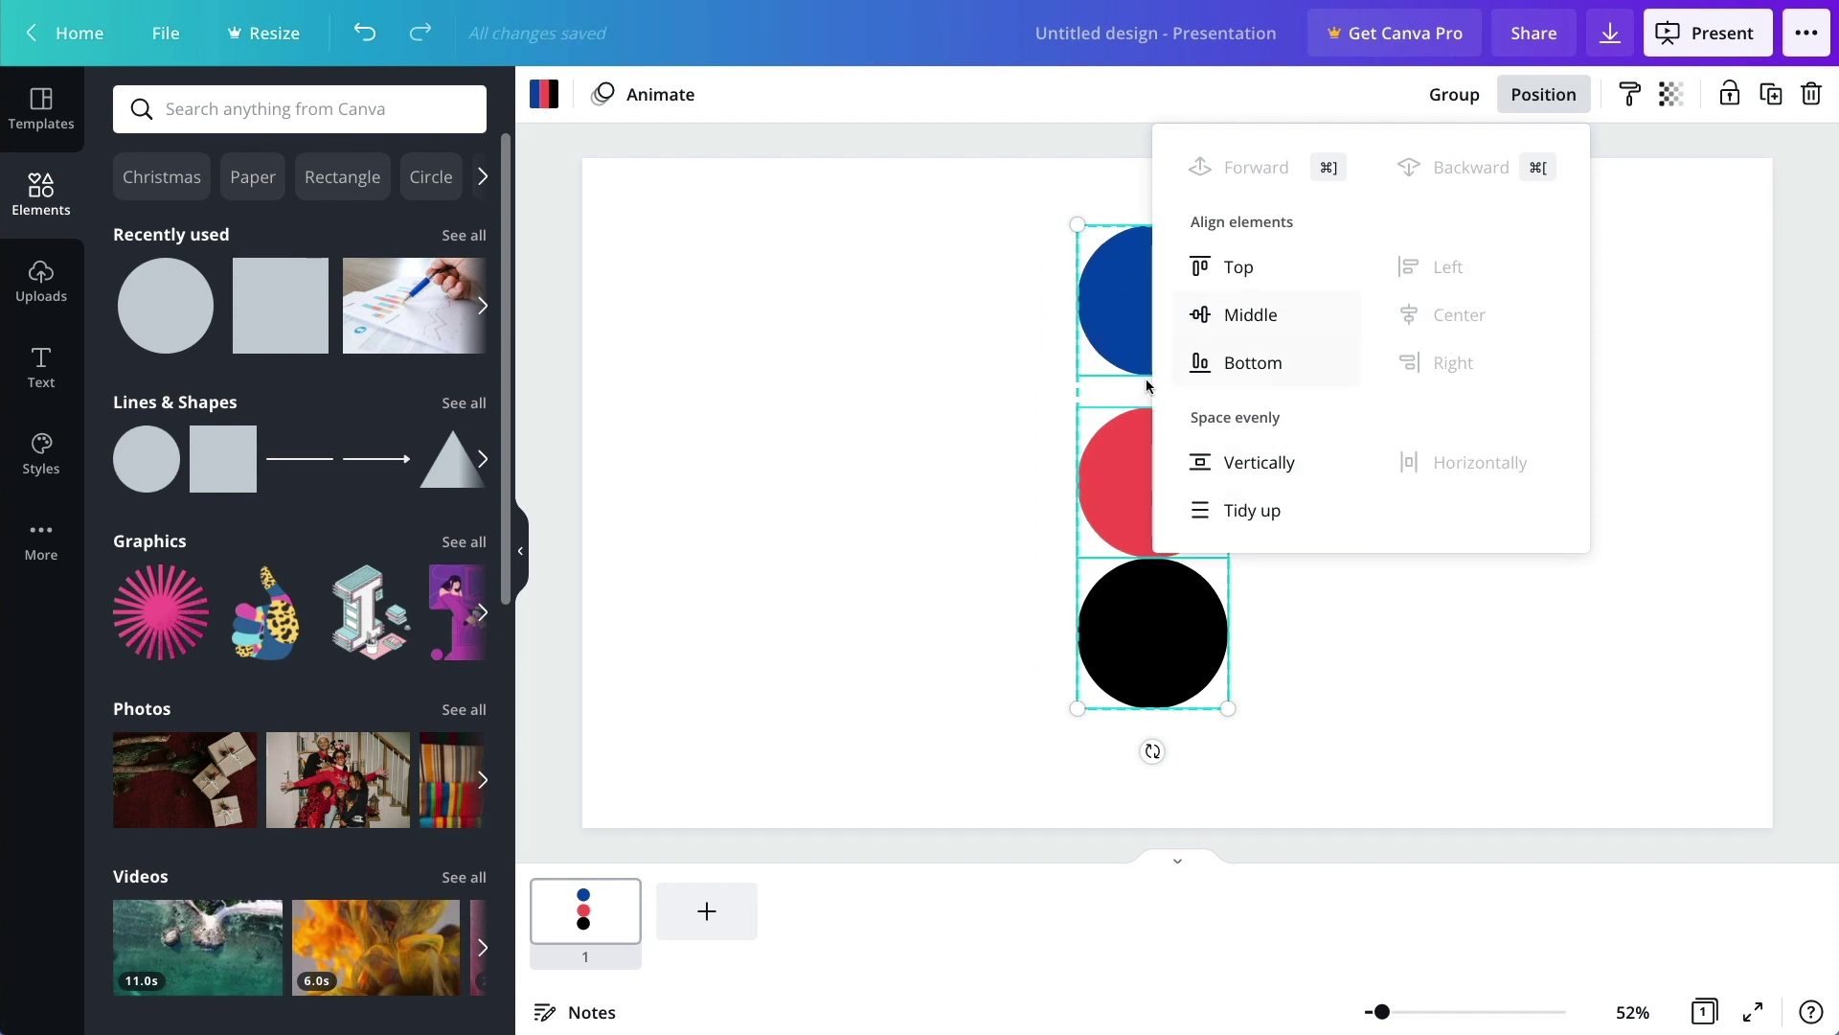
click(1258, 464)
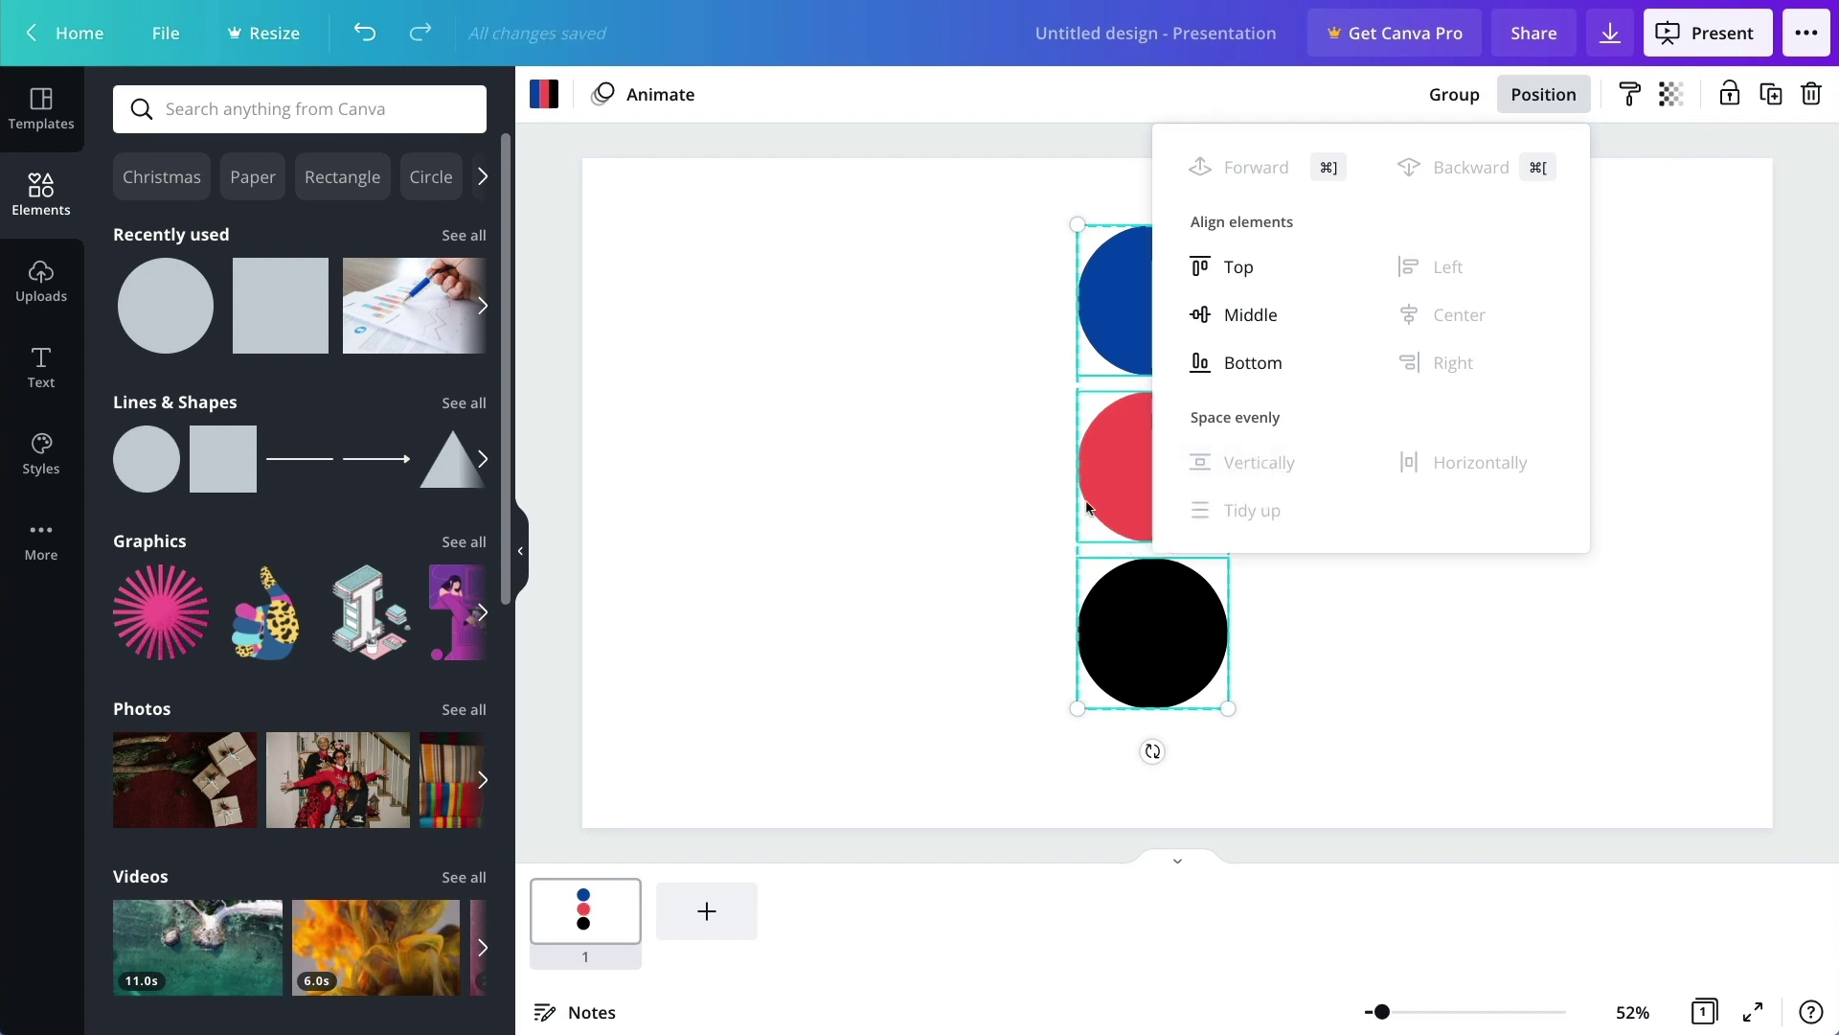
click(1044, 447)
click(1043, 446)
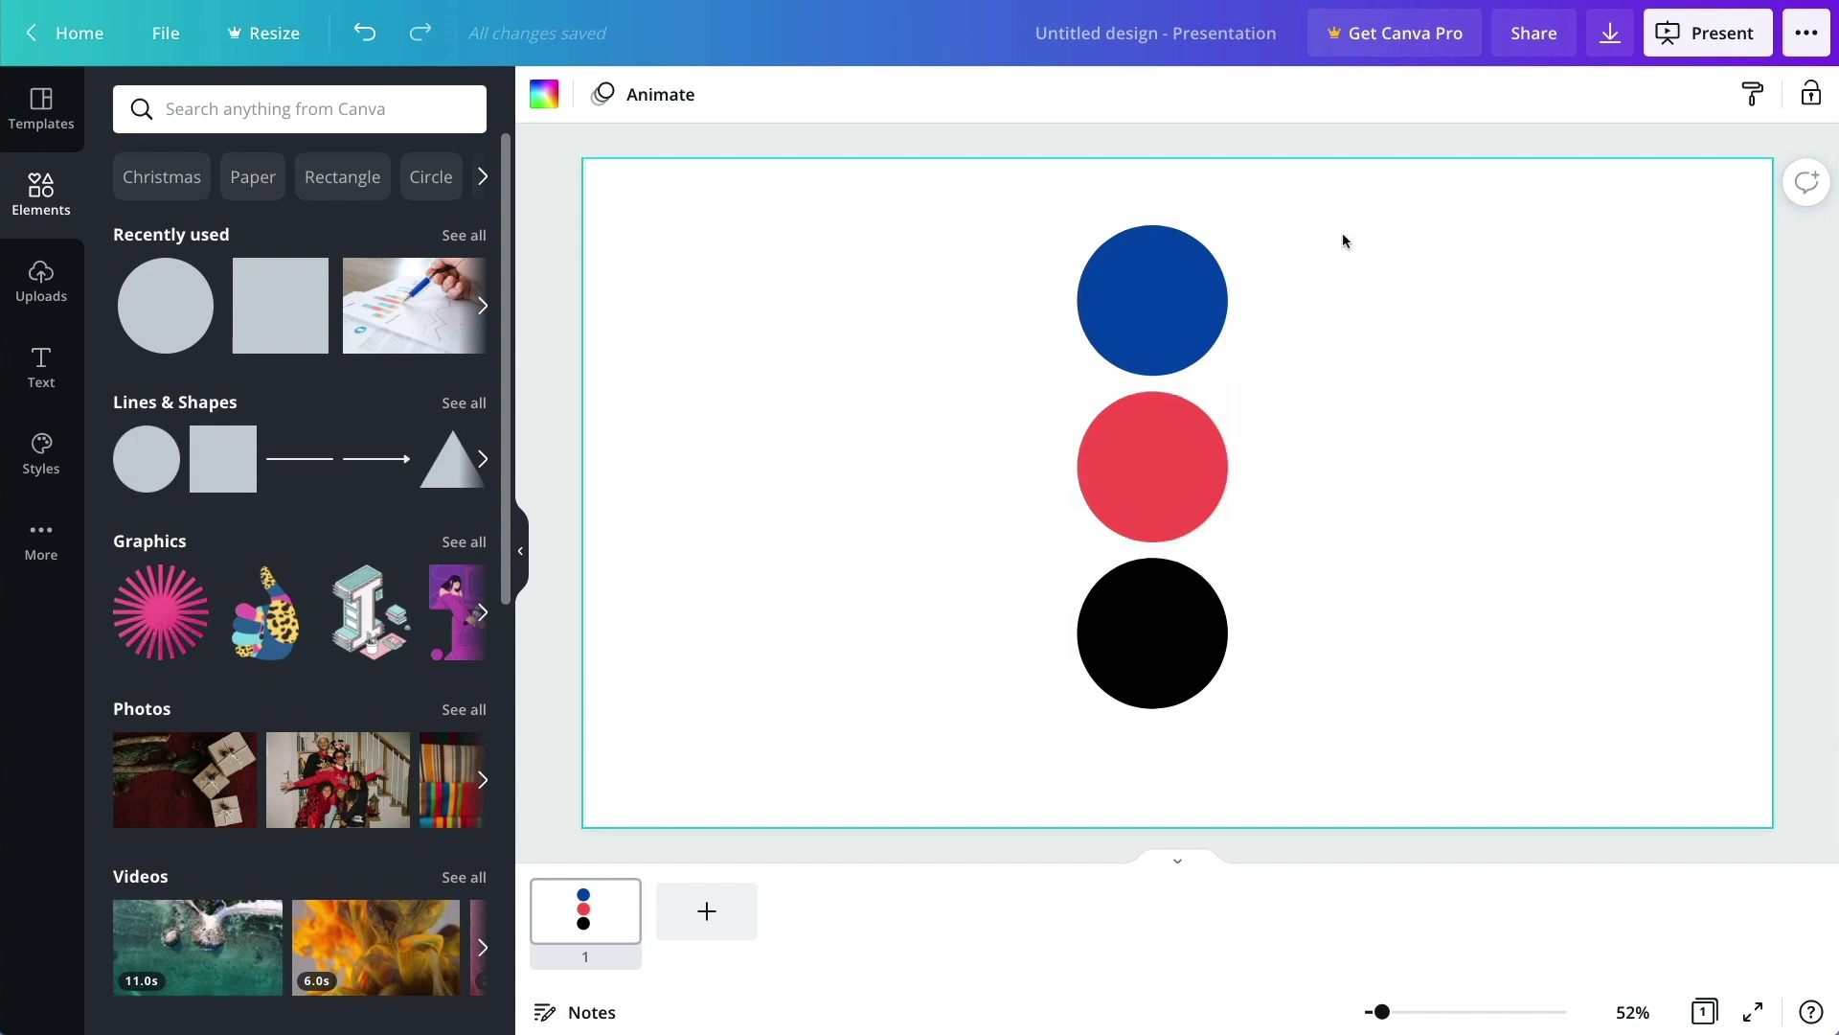
Step: Reposition the black circle below the red circle
drag(1342, 235, 1153, 751)
click(1244, 604)
drag(1134, 640, 1058, 691)
drag(1141, 482, 1260, 578)
Step: Duplicate the red circle twice and the blue circle once, moving the copies to the right
key(ctrl+d)
click(1207, 330)
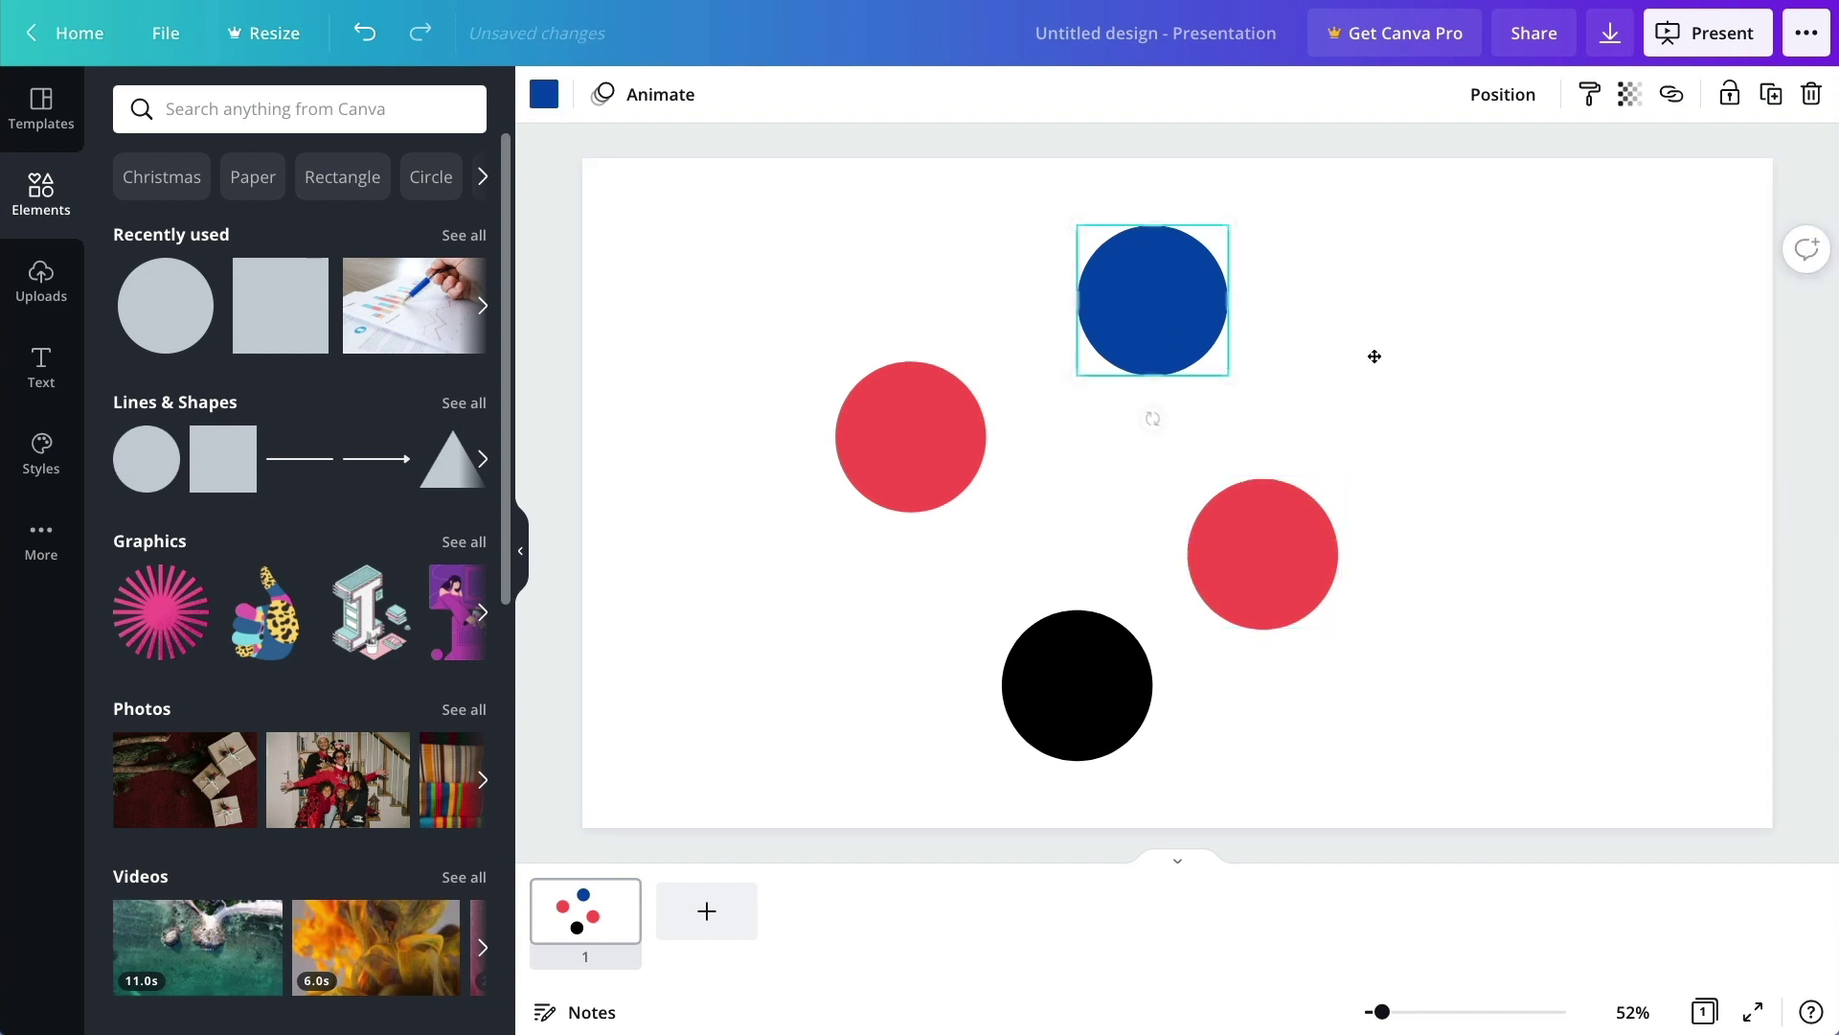
key(ctrl+d)
drag(1169, 326, 1486, 382)
click(1277, 608)
key(ctrl+d)
drag(1277, 607, 1531, 696)
Step: Tidy all six circles into a neat horizontal row with Position > Tidy up
drag(780, 182, 1609, 758)
click(1537, 94)
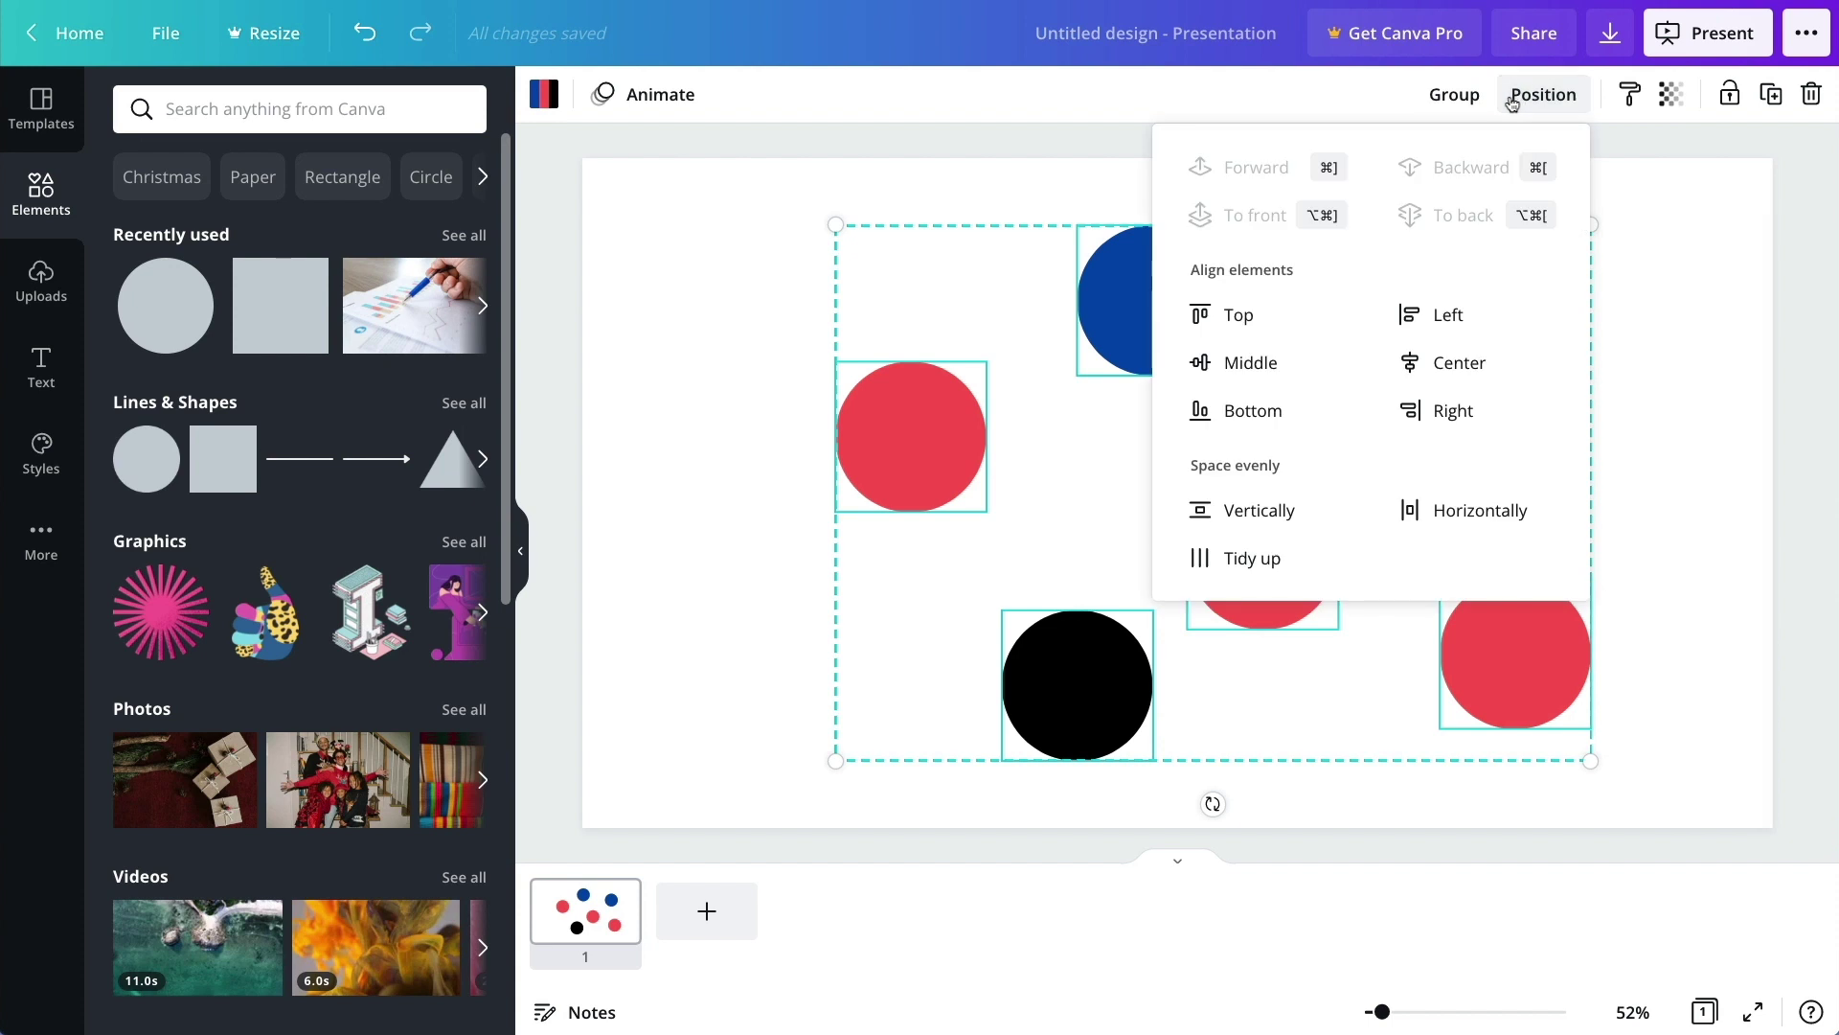
click(1277, 563)
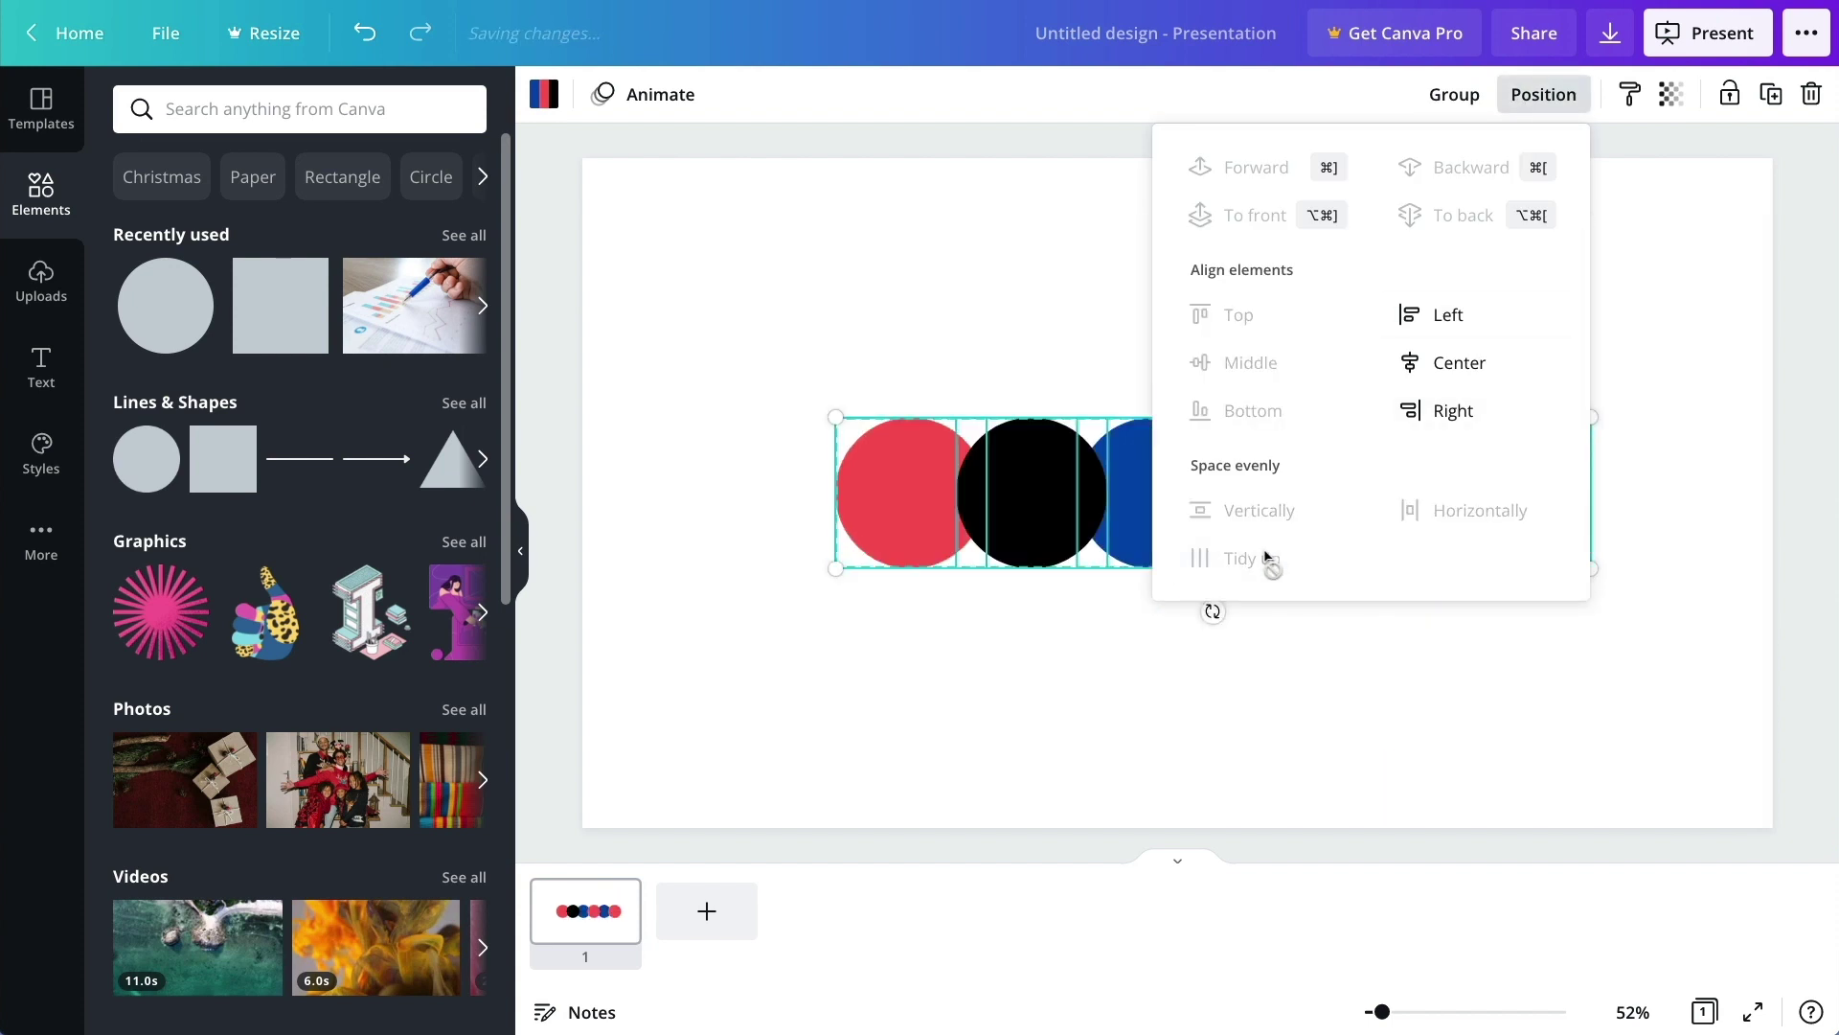
click(996, 304)
click(1001, 297)
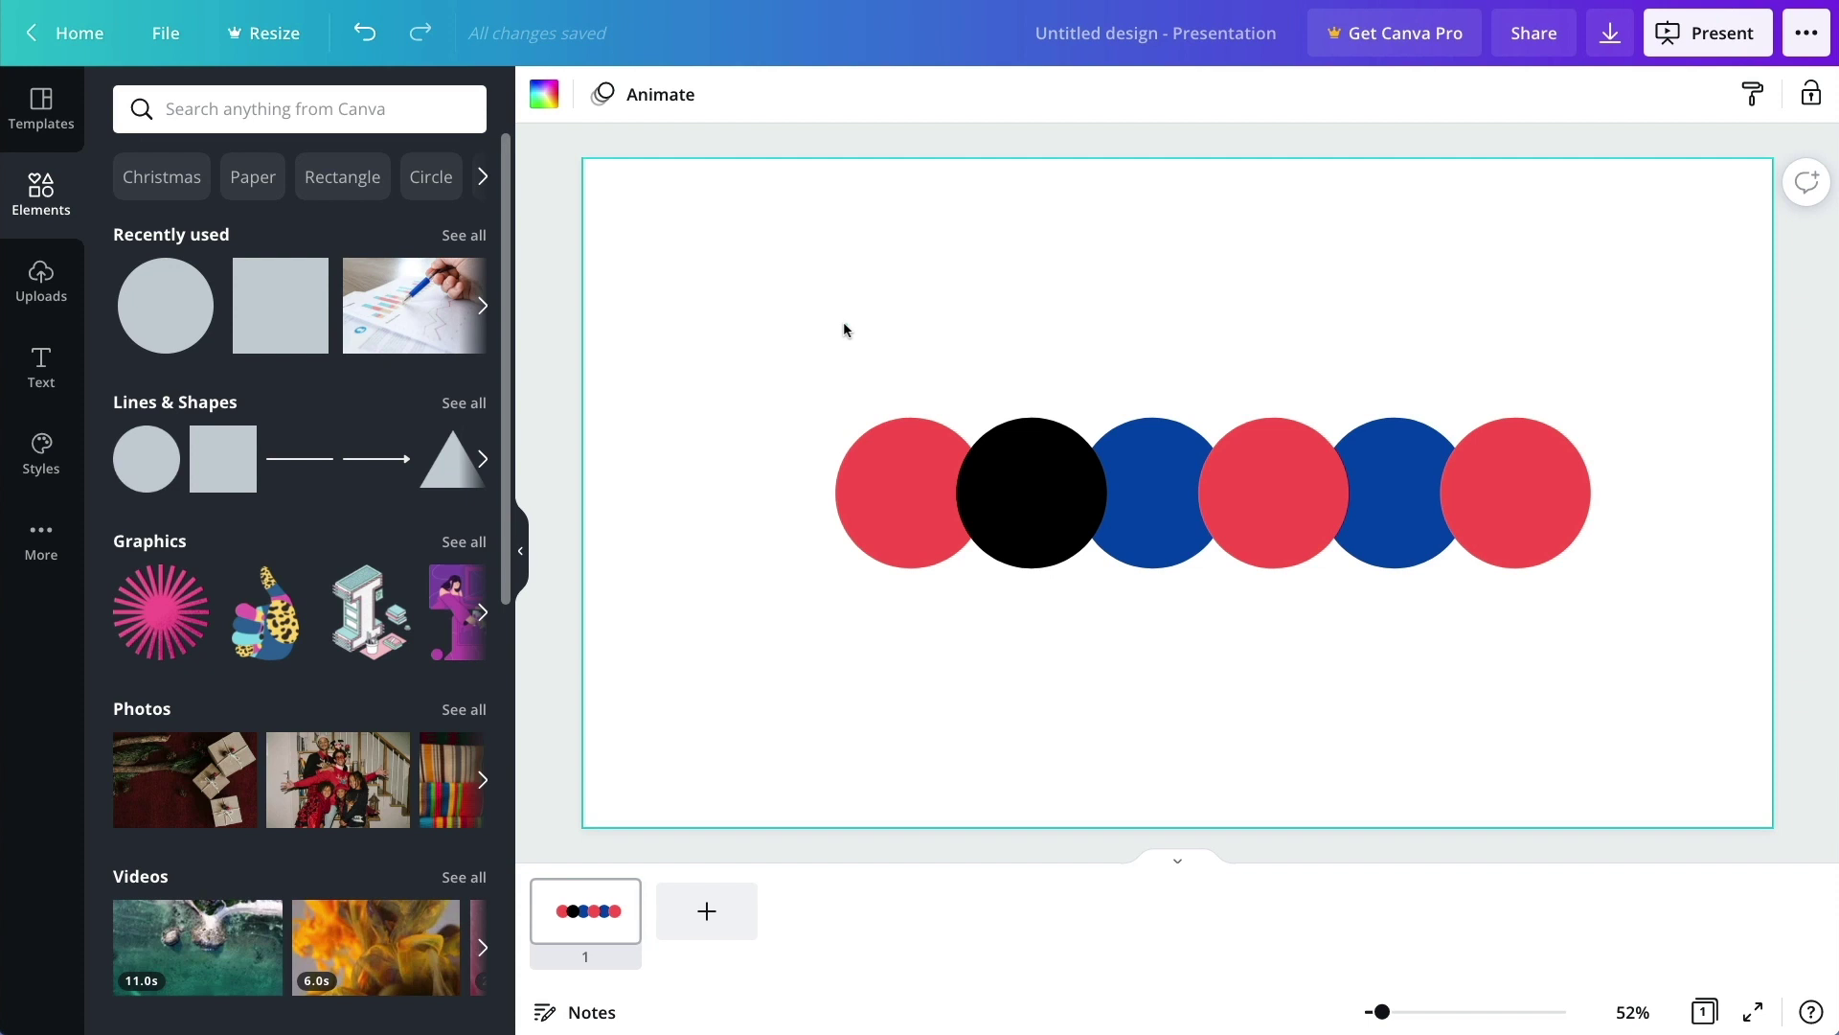
Step: Center the row of six circles and enlarge it to span the slide
drag(845, 324, 1676, 600)
click(974, 279)
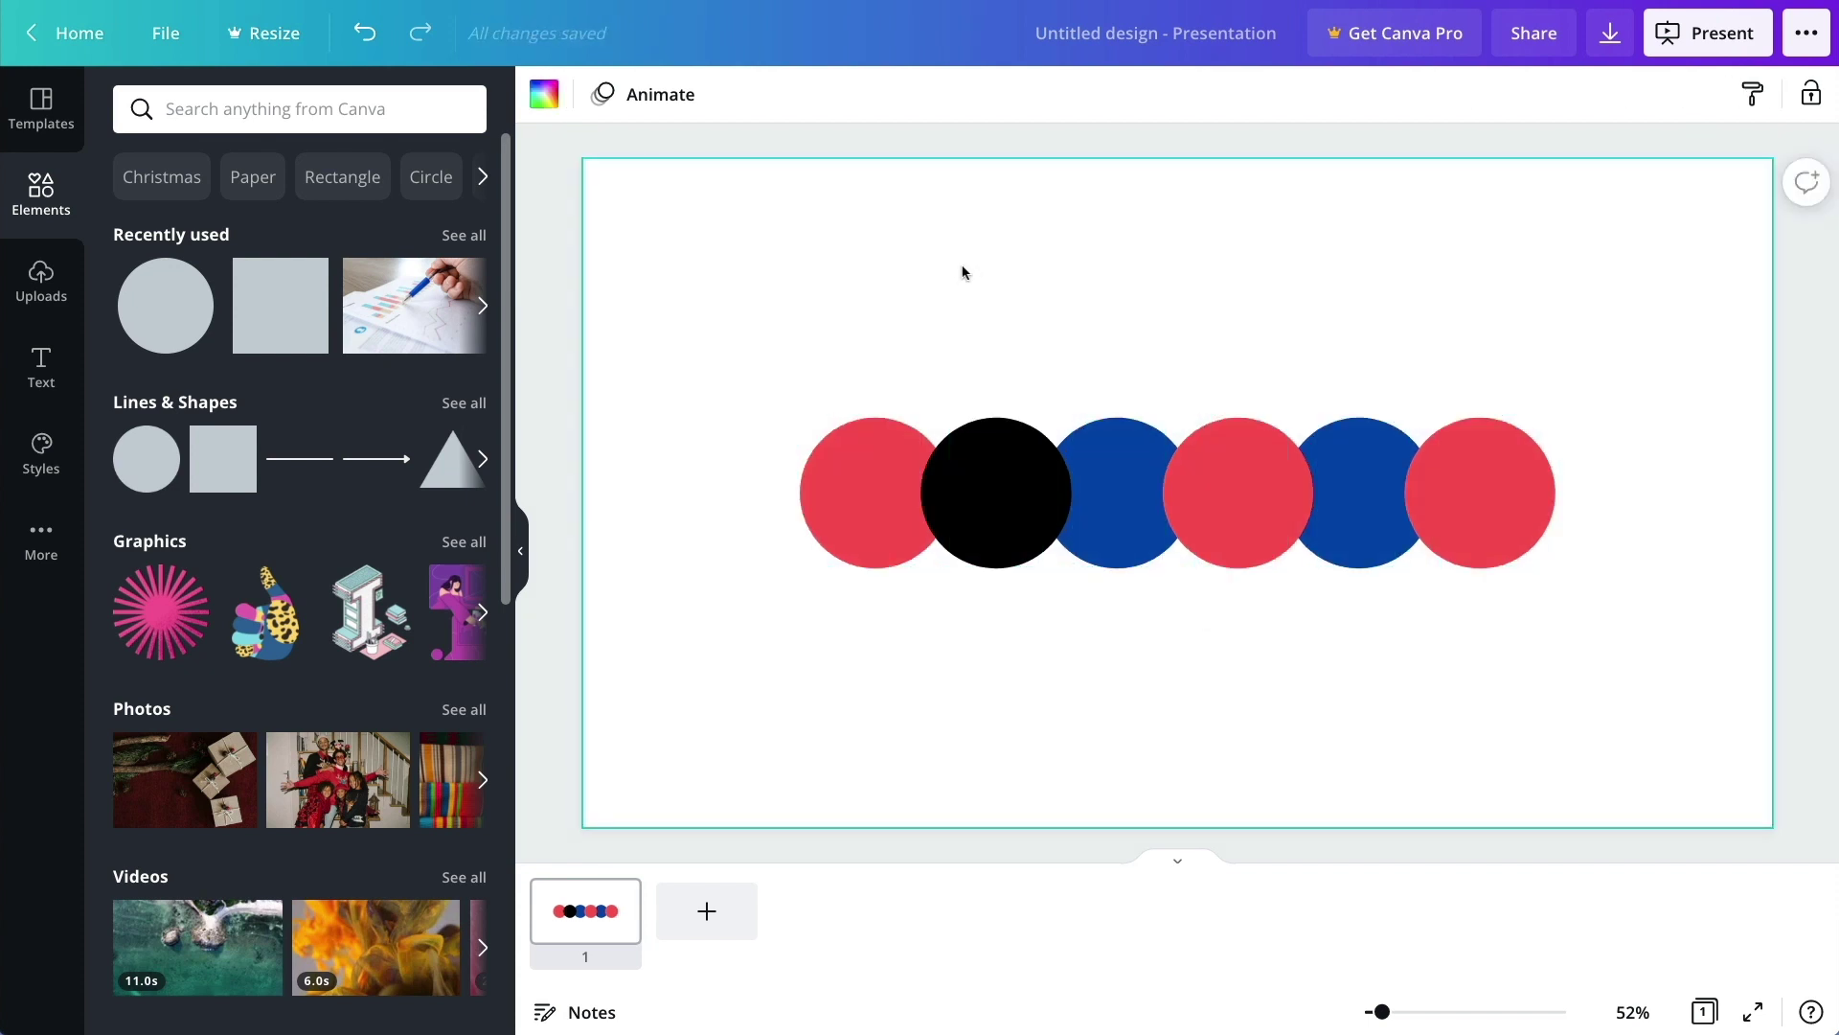
drag(747, 325, 1626, 686)
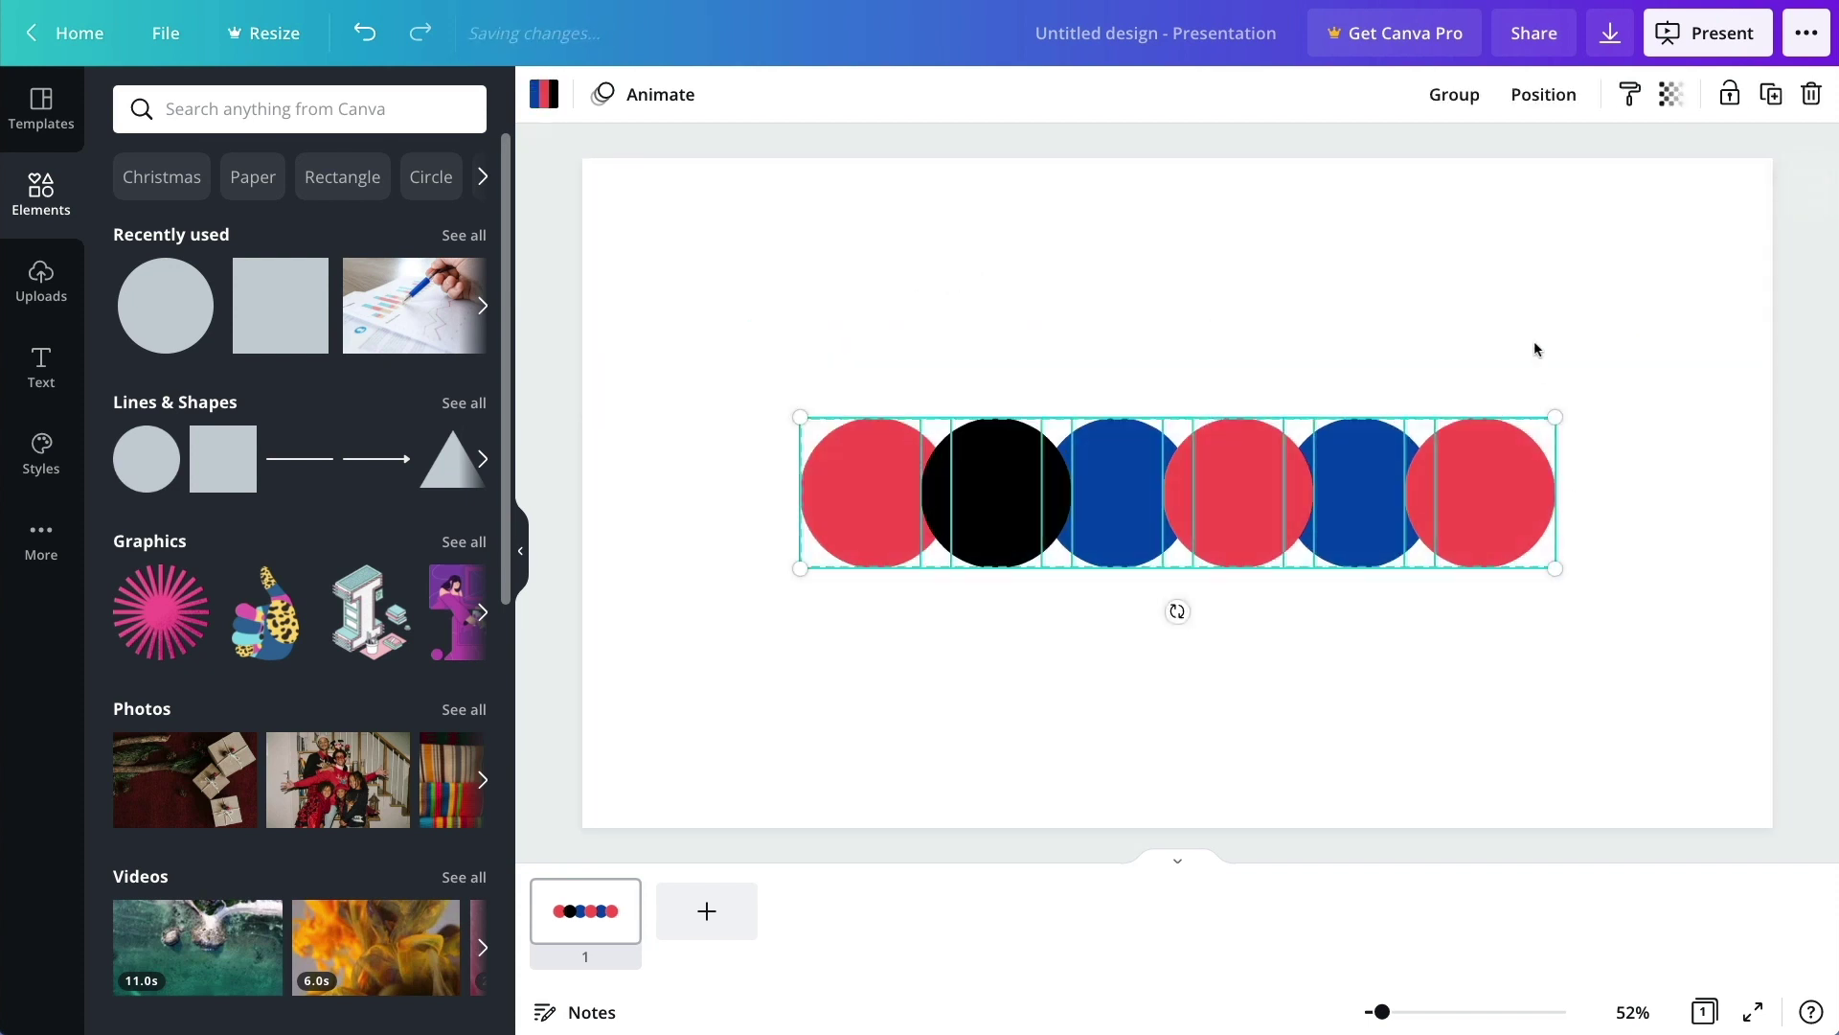
drag(1562, 424, 1645, 365)
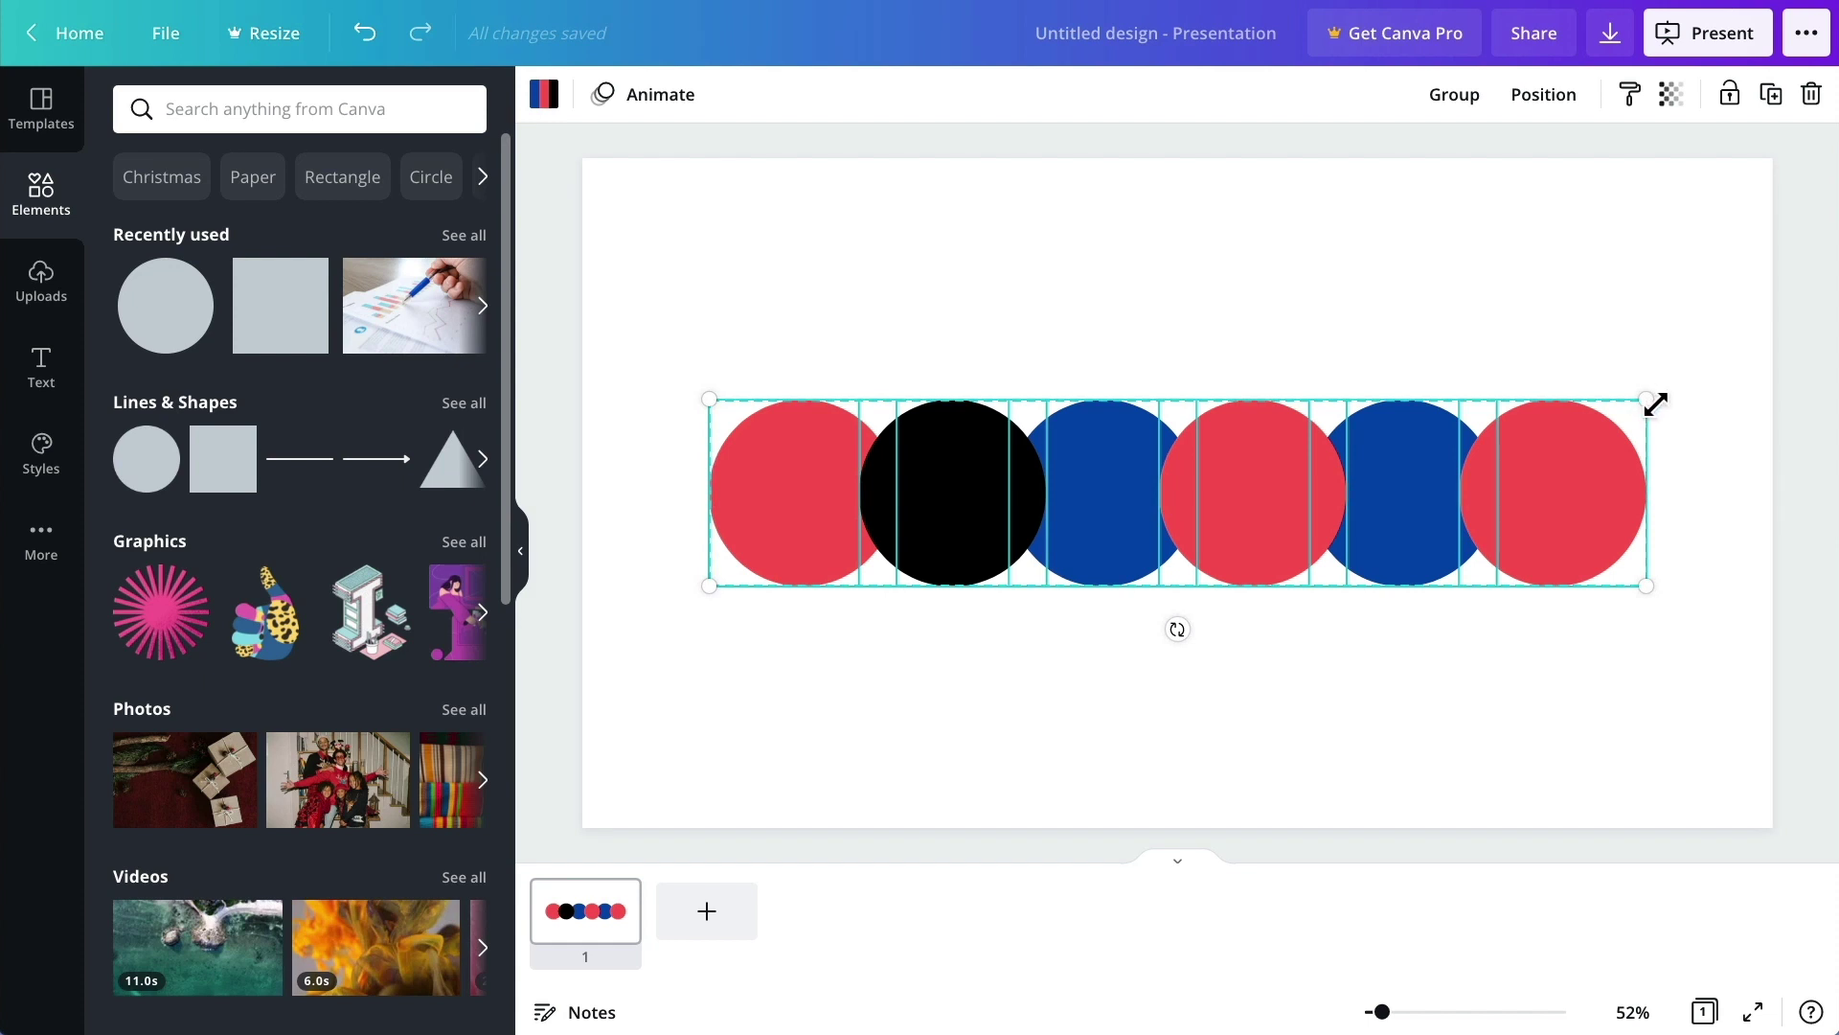
drag(1656, 403, 1683, 285)
click(1601, 310)
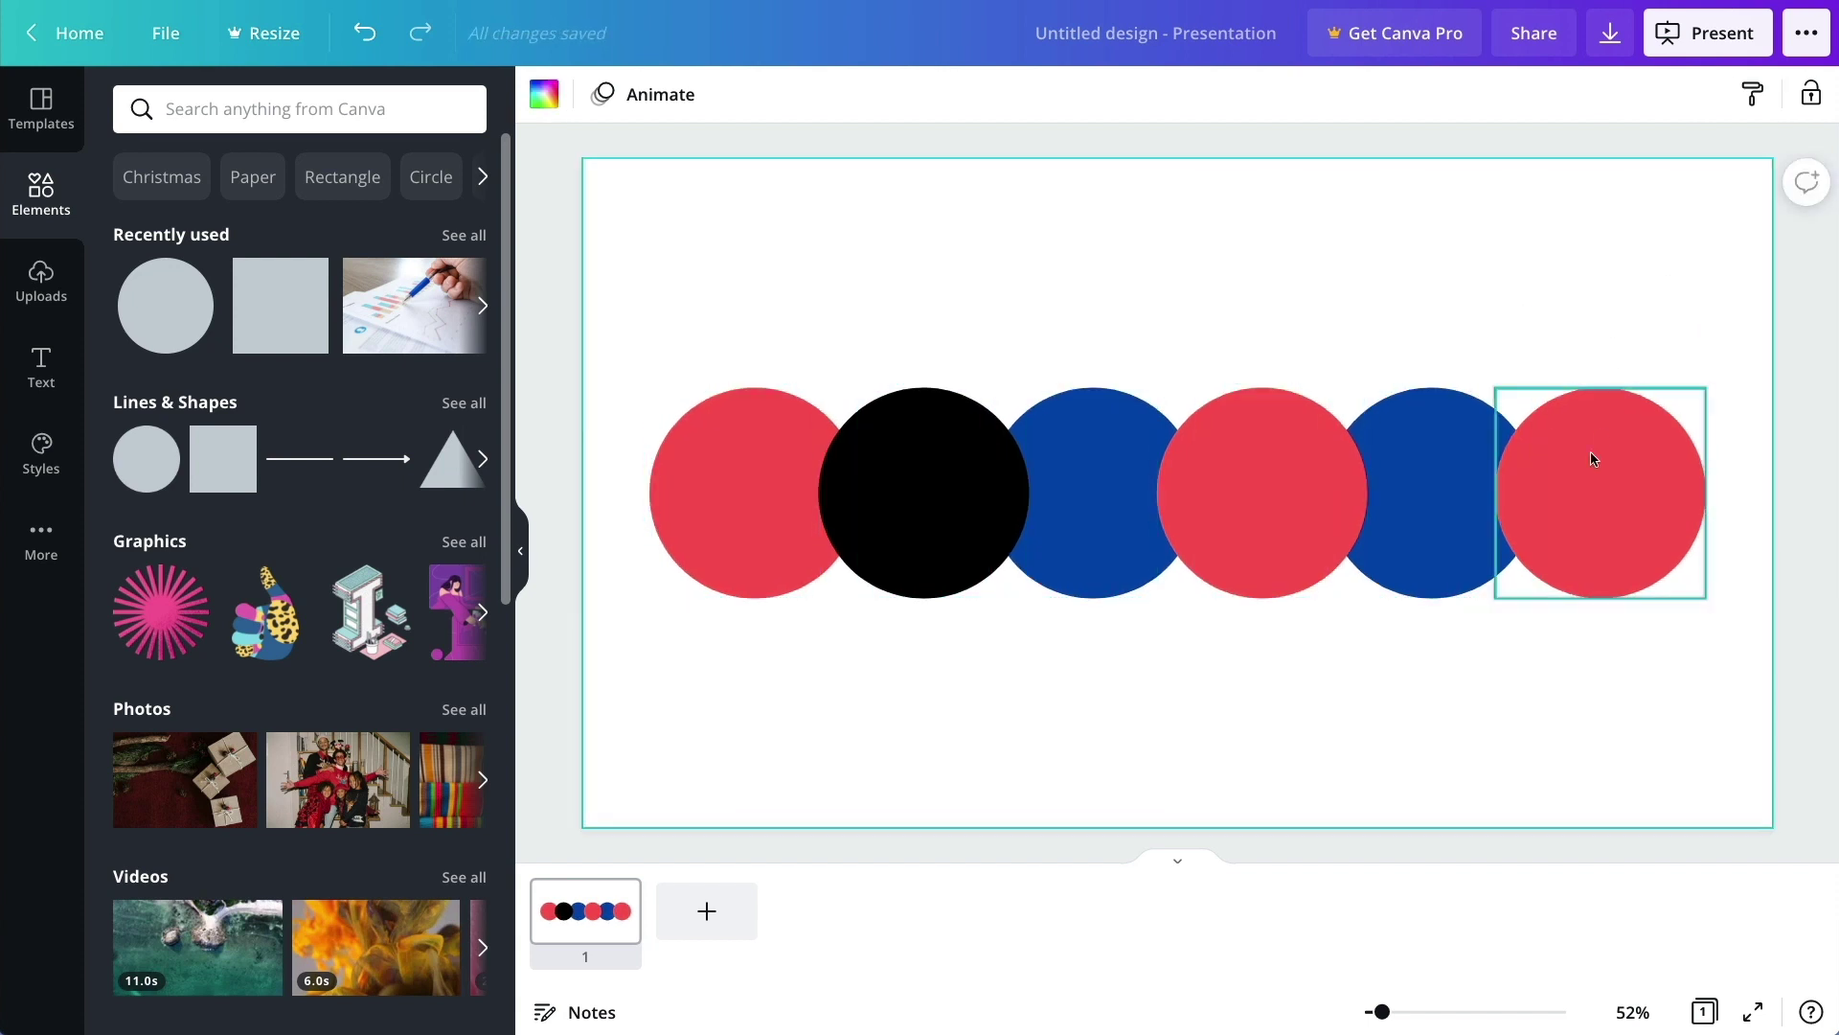